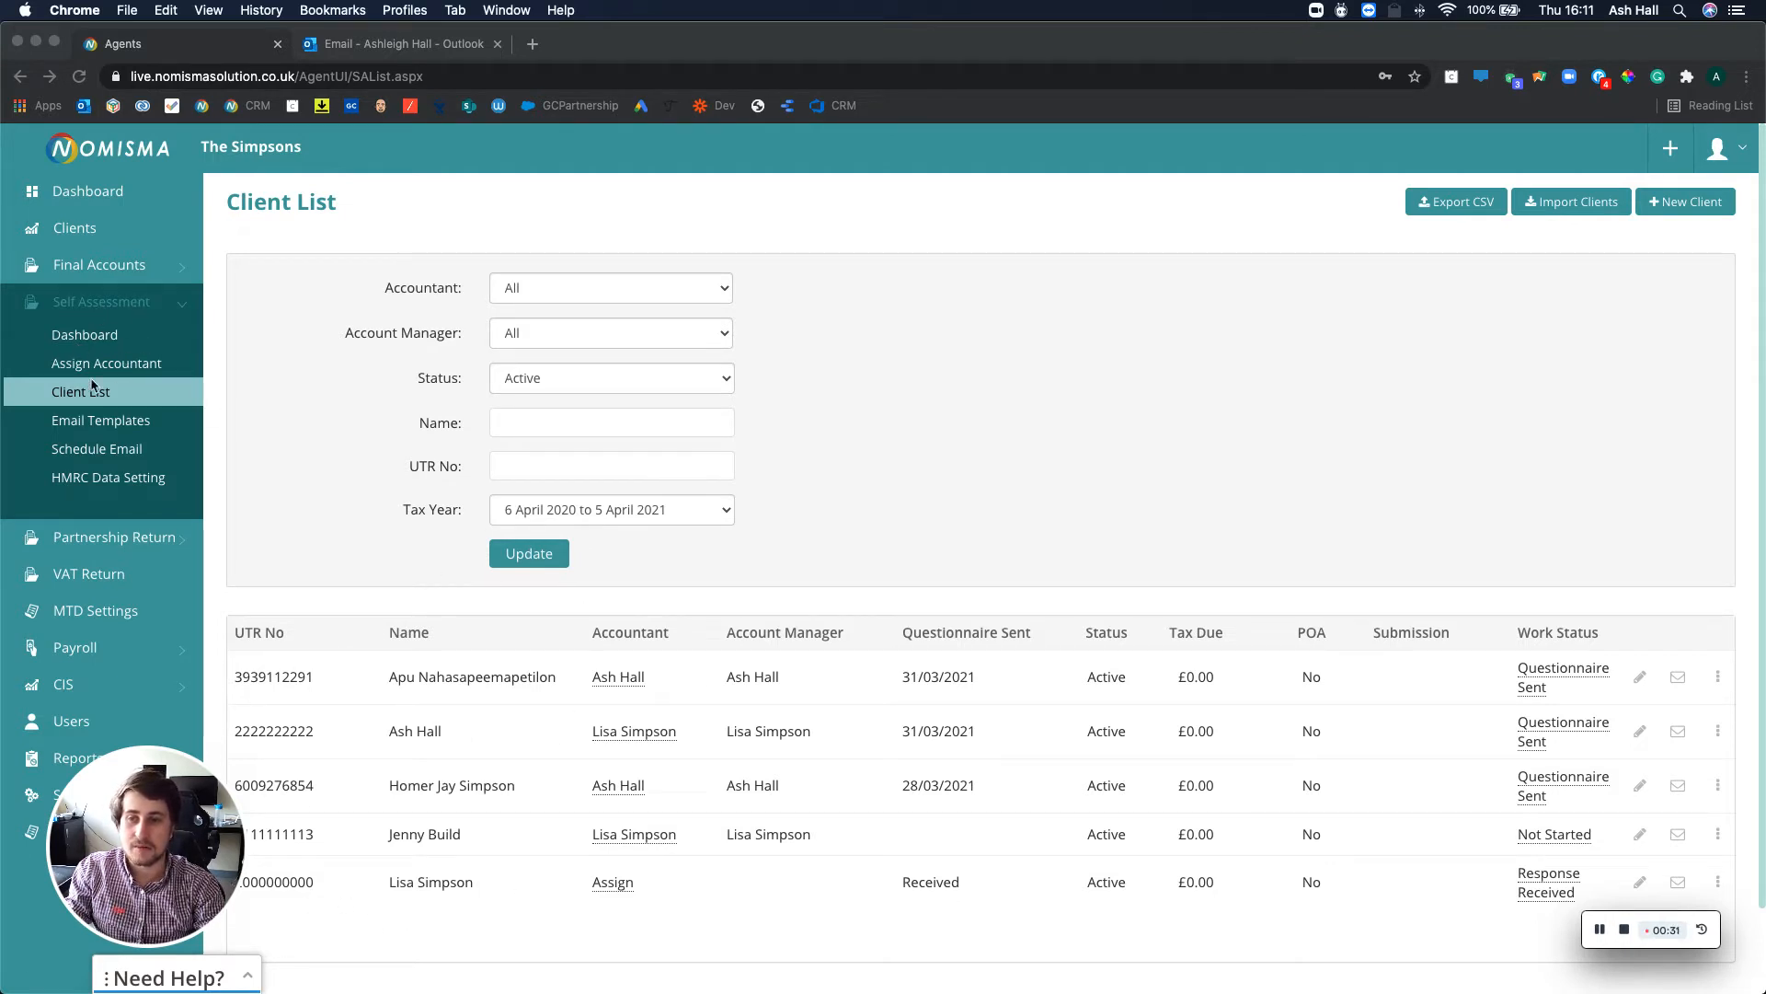
# Step: Email the second client the Tax Questionnaire Reminder template with subject 'Reminder for SA checklist'
pyautogui.click(1452, 782)
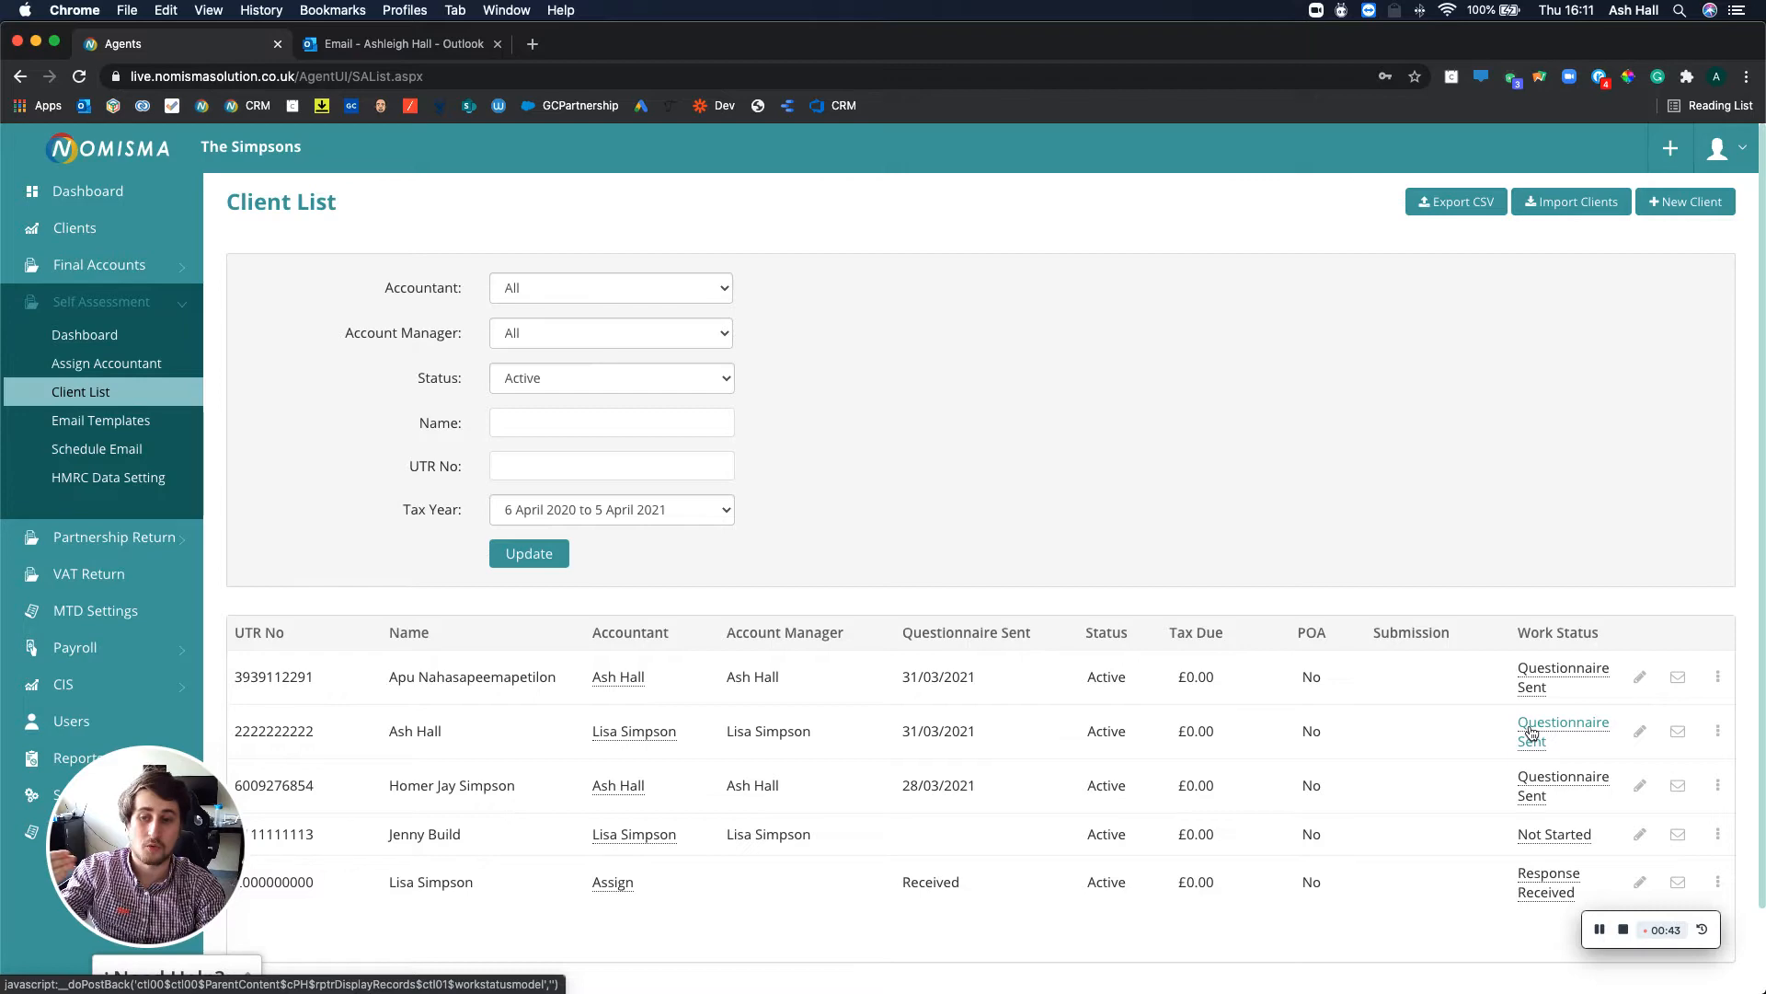
pyautogui.click(1678, 731)
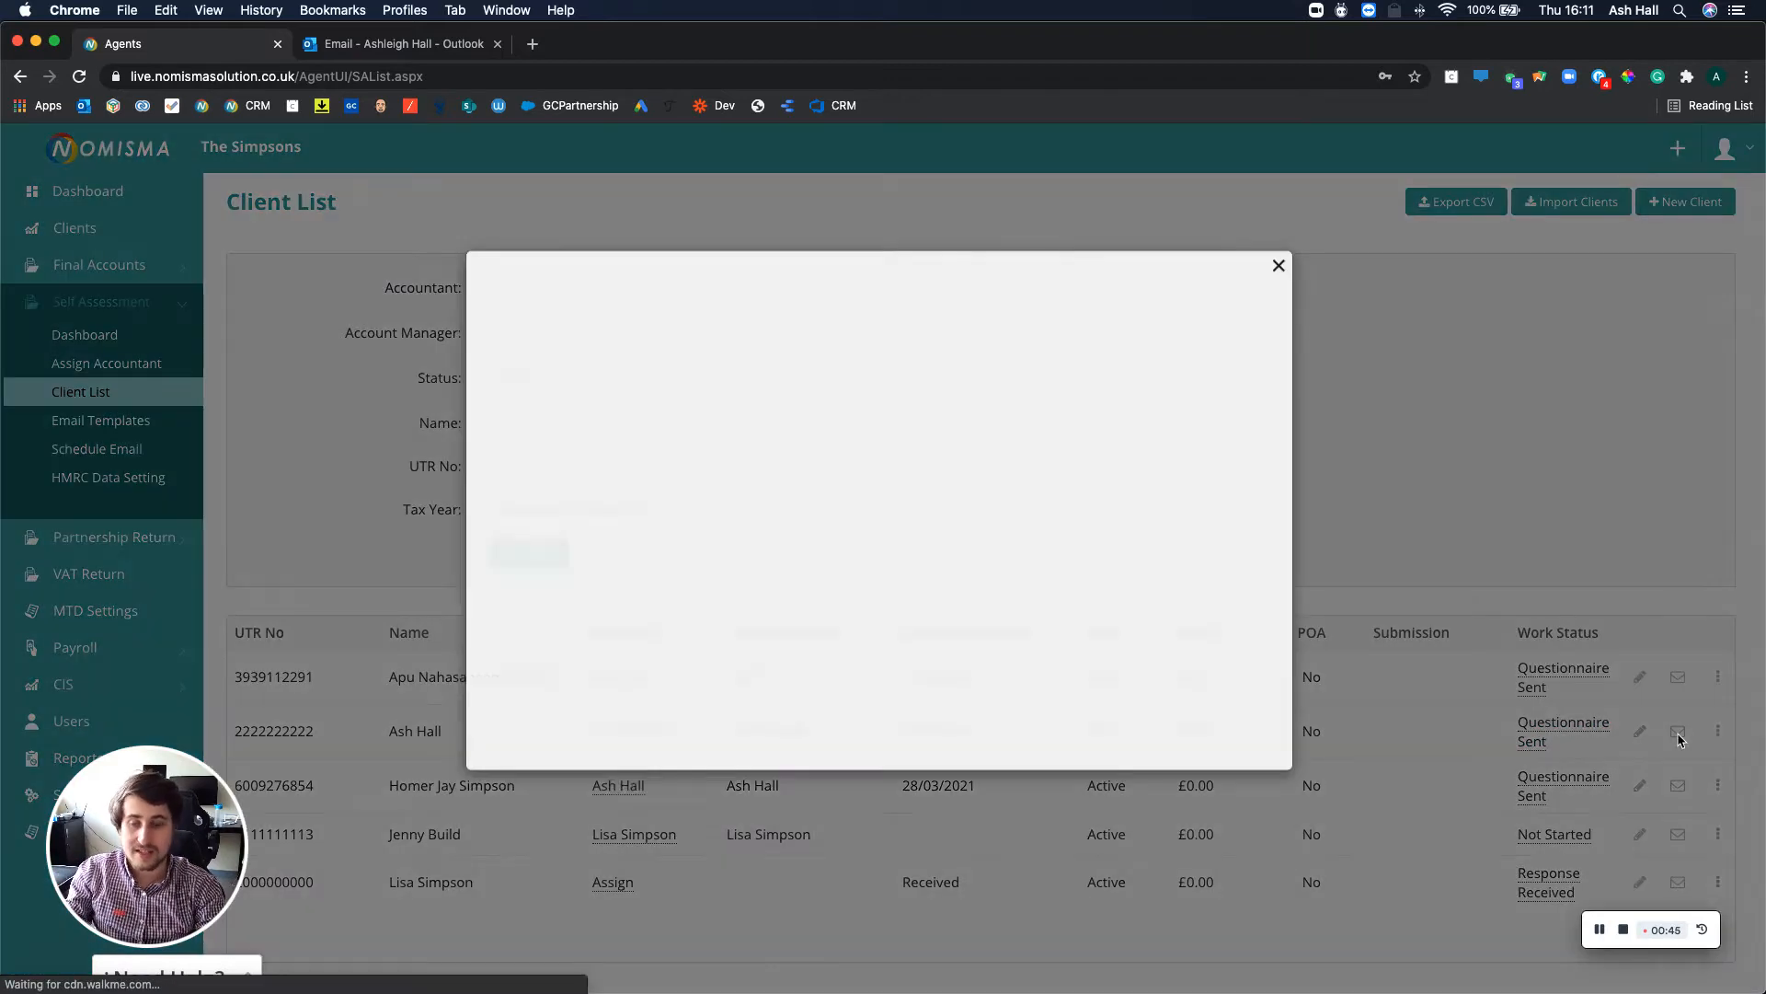
pyautogui.click(860, 401)
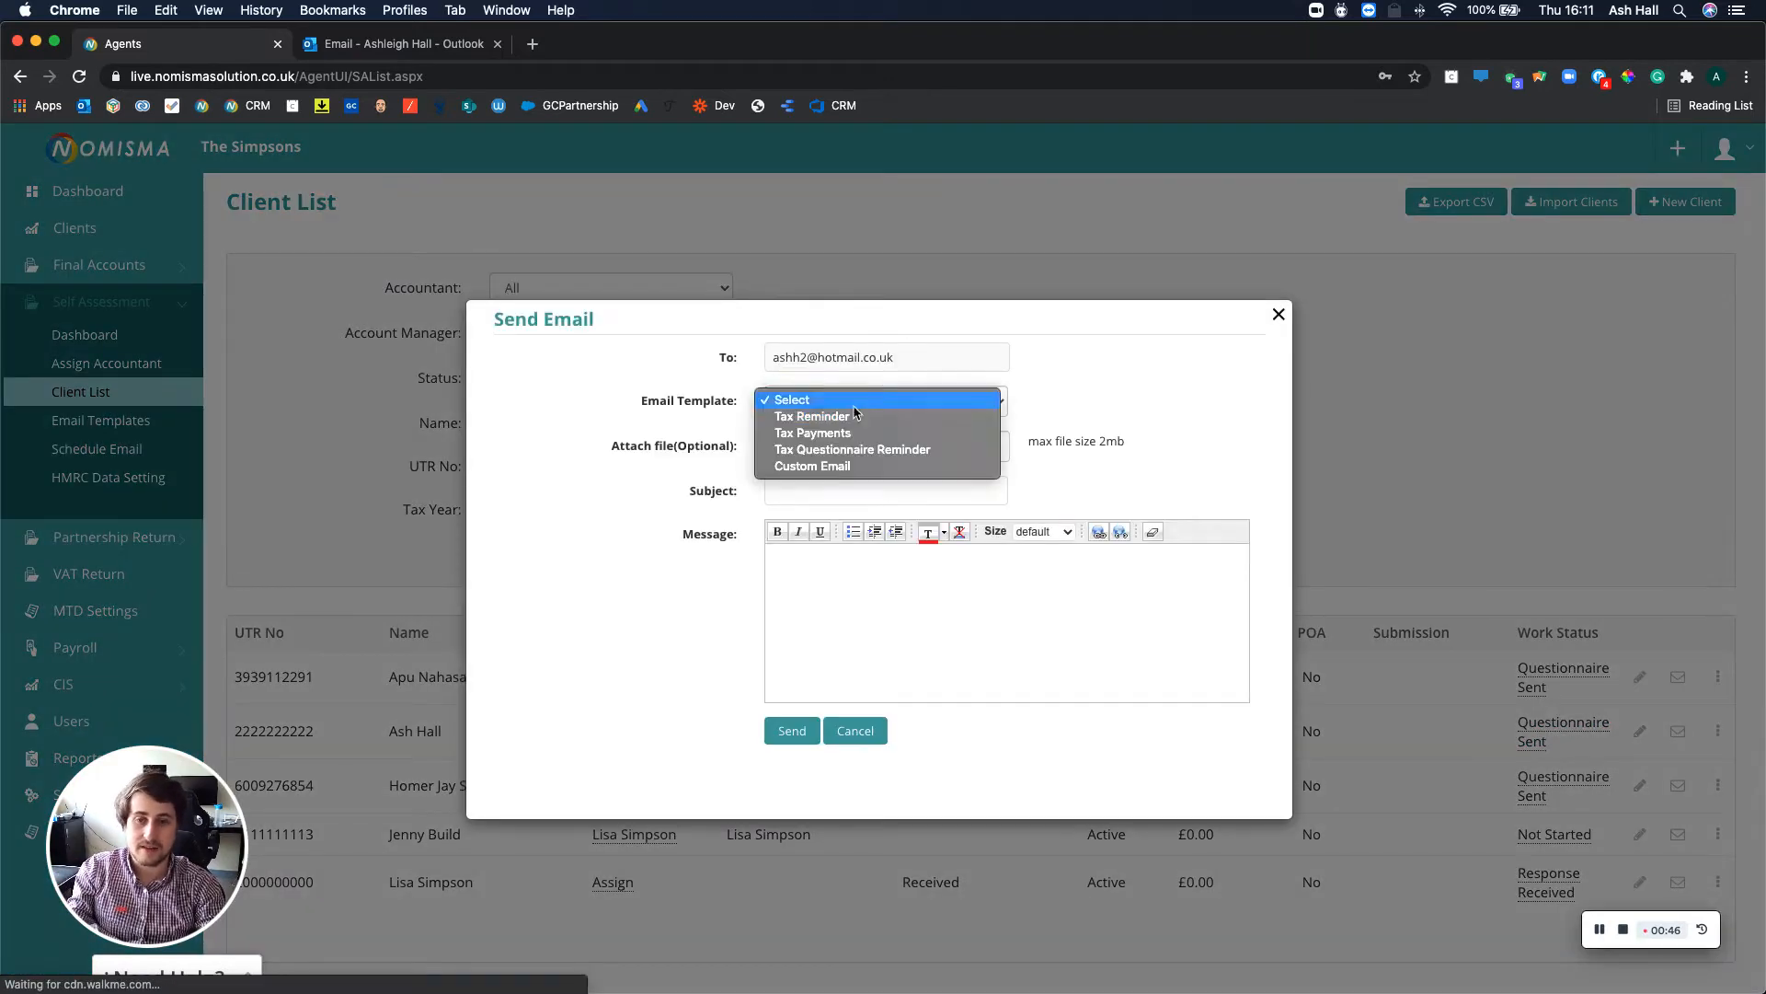
pyautogui.click(817, 450)
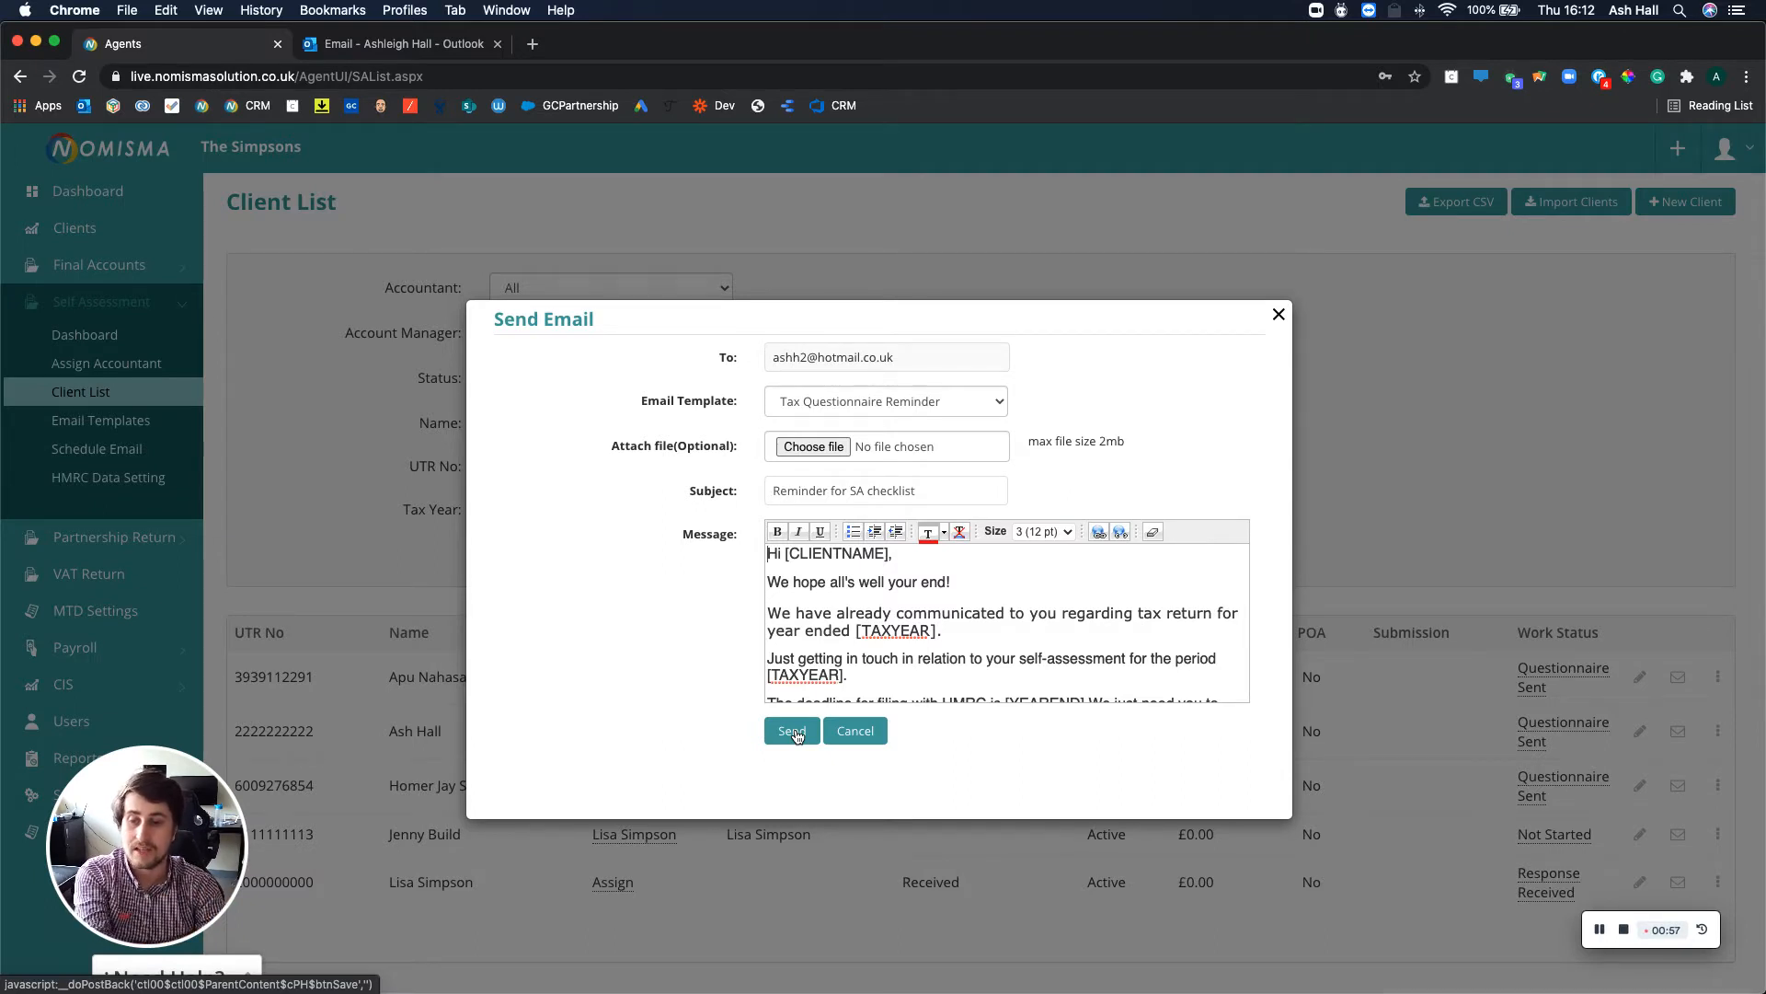
pyautogui.click(797, 736)
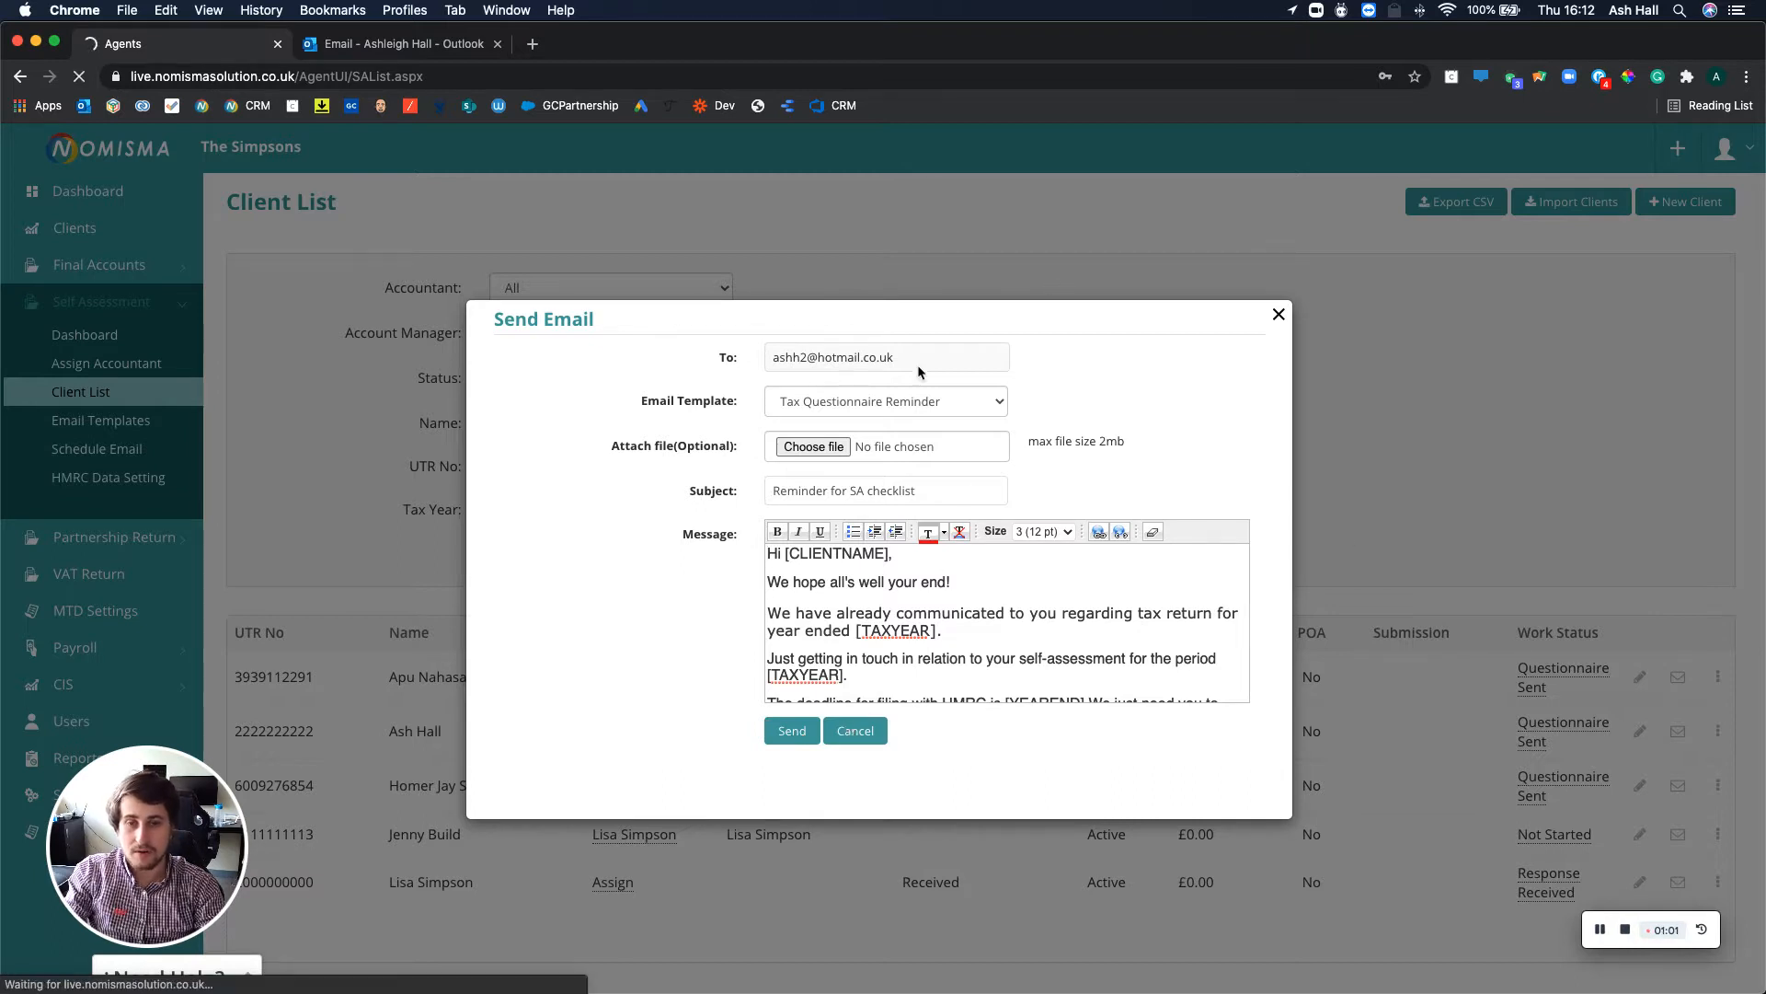
# Step: Open the nomismasolution checklist link from the Outlook 'Submit SA Checklist documents' email
pyautogui.click(404, 45)
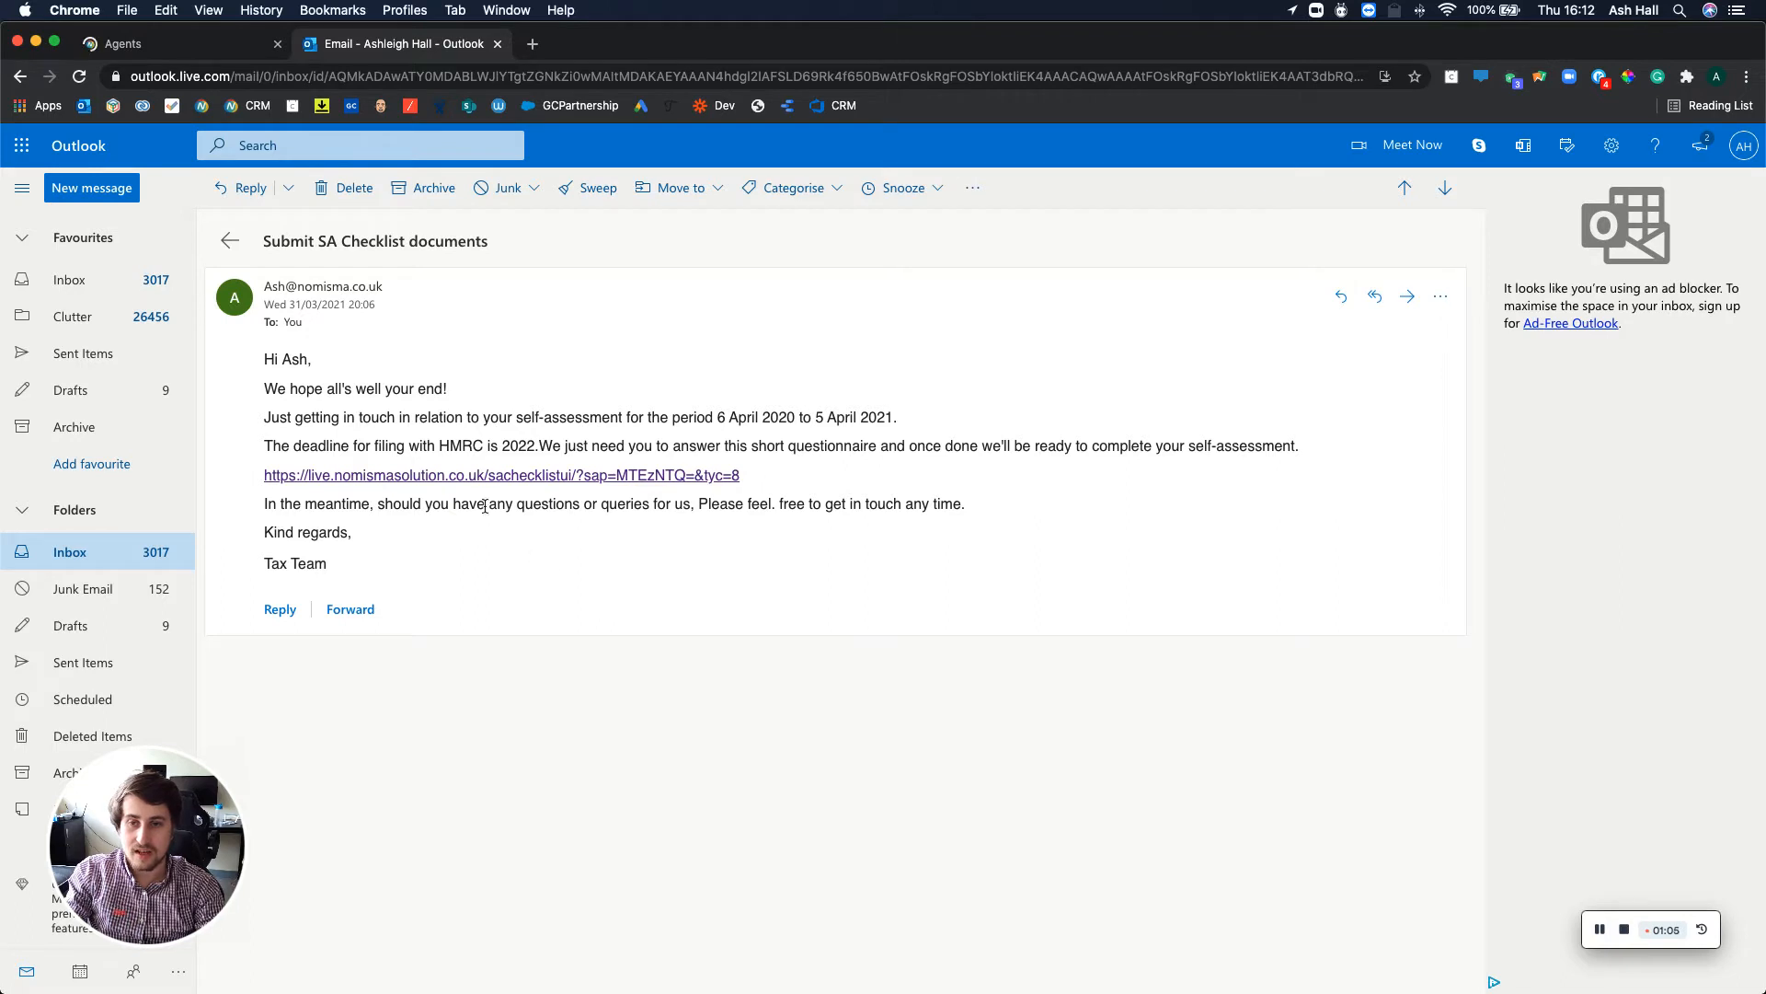
pyautogui.click(485, 476)
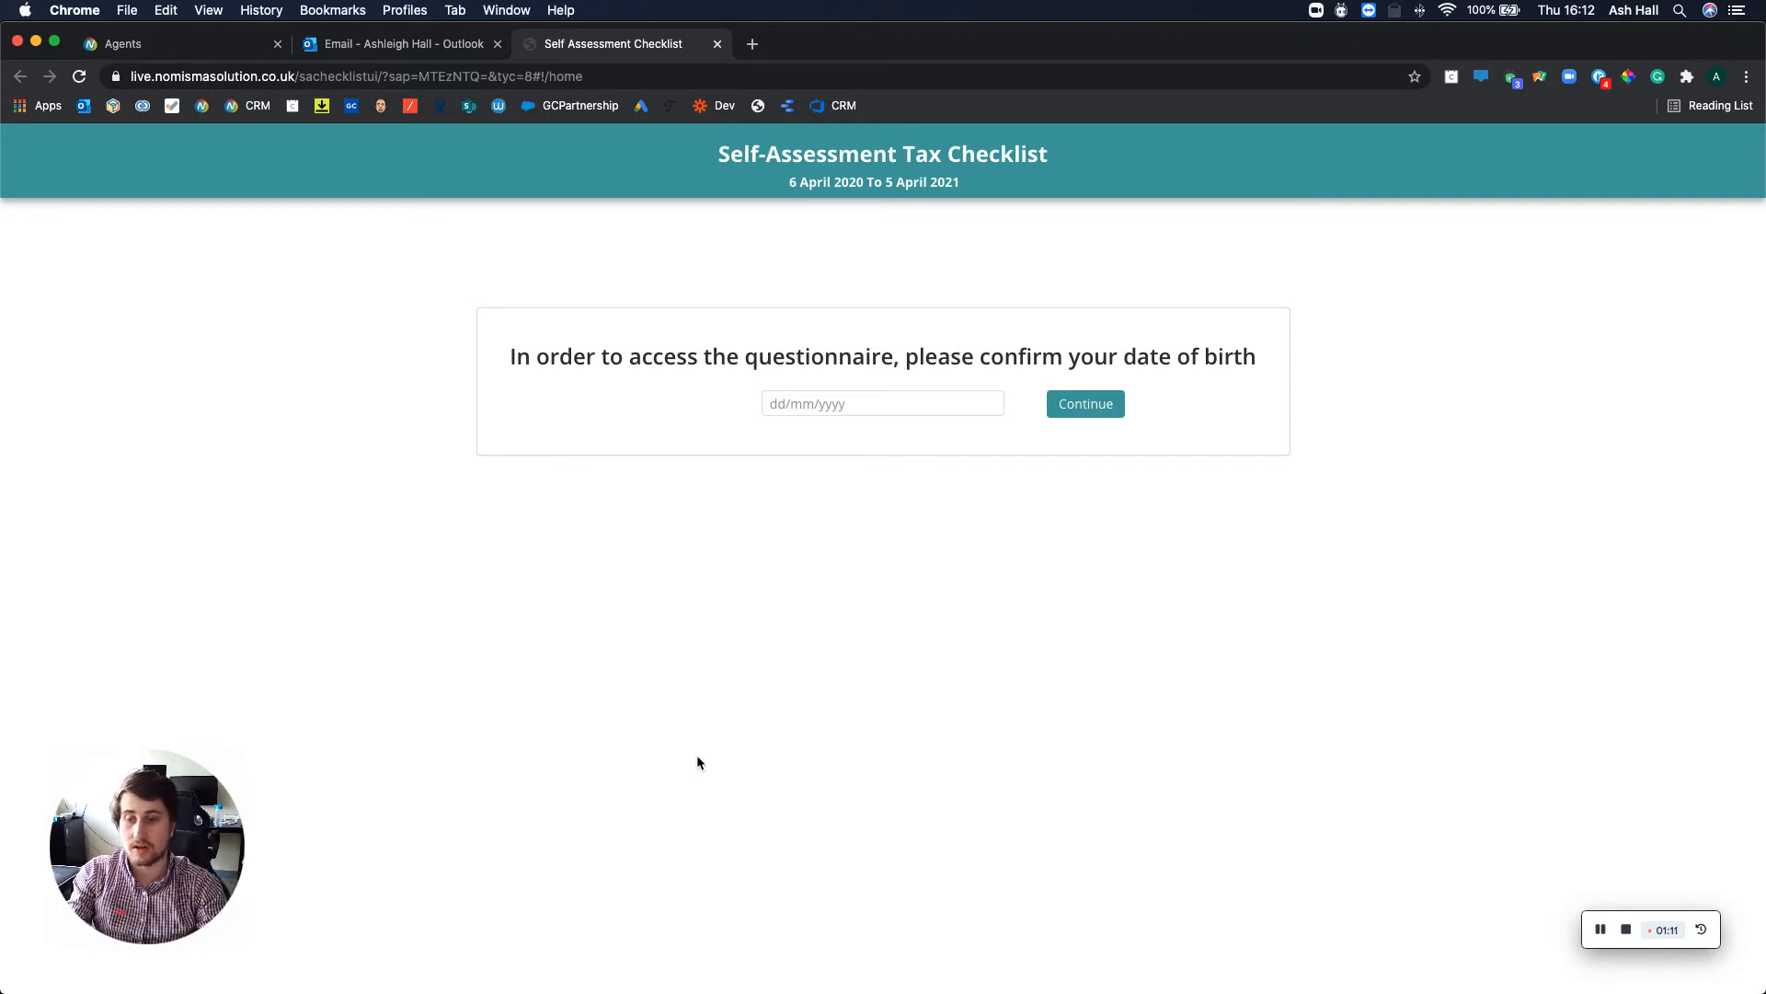
# Step: Enter the client's date of birth in dd/mm/yyyy format and continue to the questionnaire
pyautogui.click(789, 404)
pyautogui.write('21/04/1994')
pyautogui.click(553, 169)
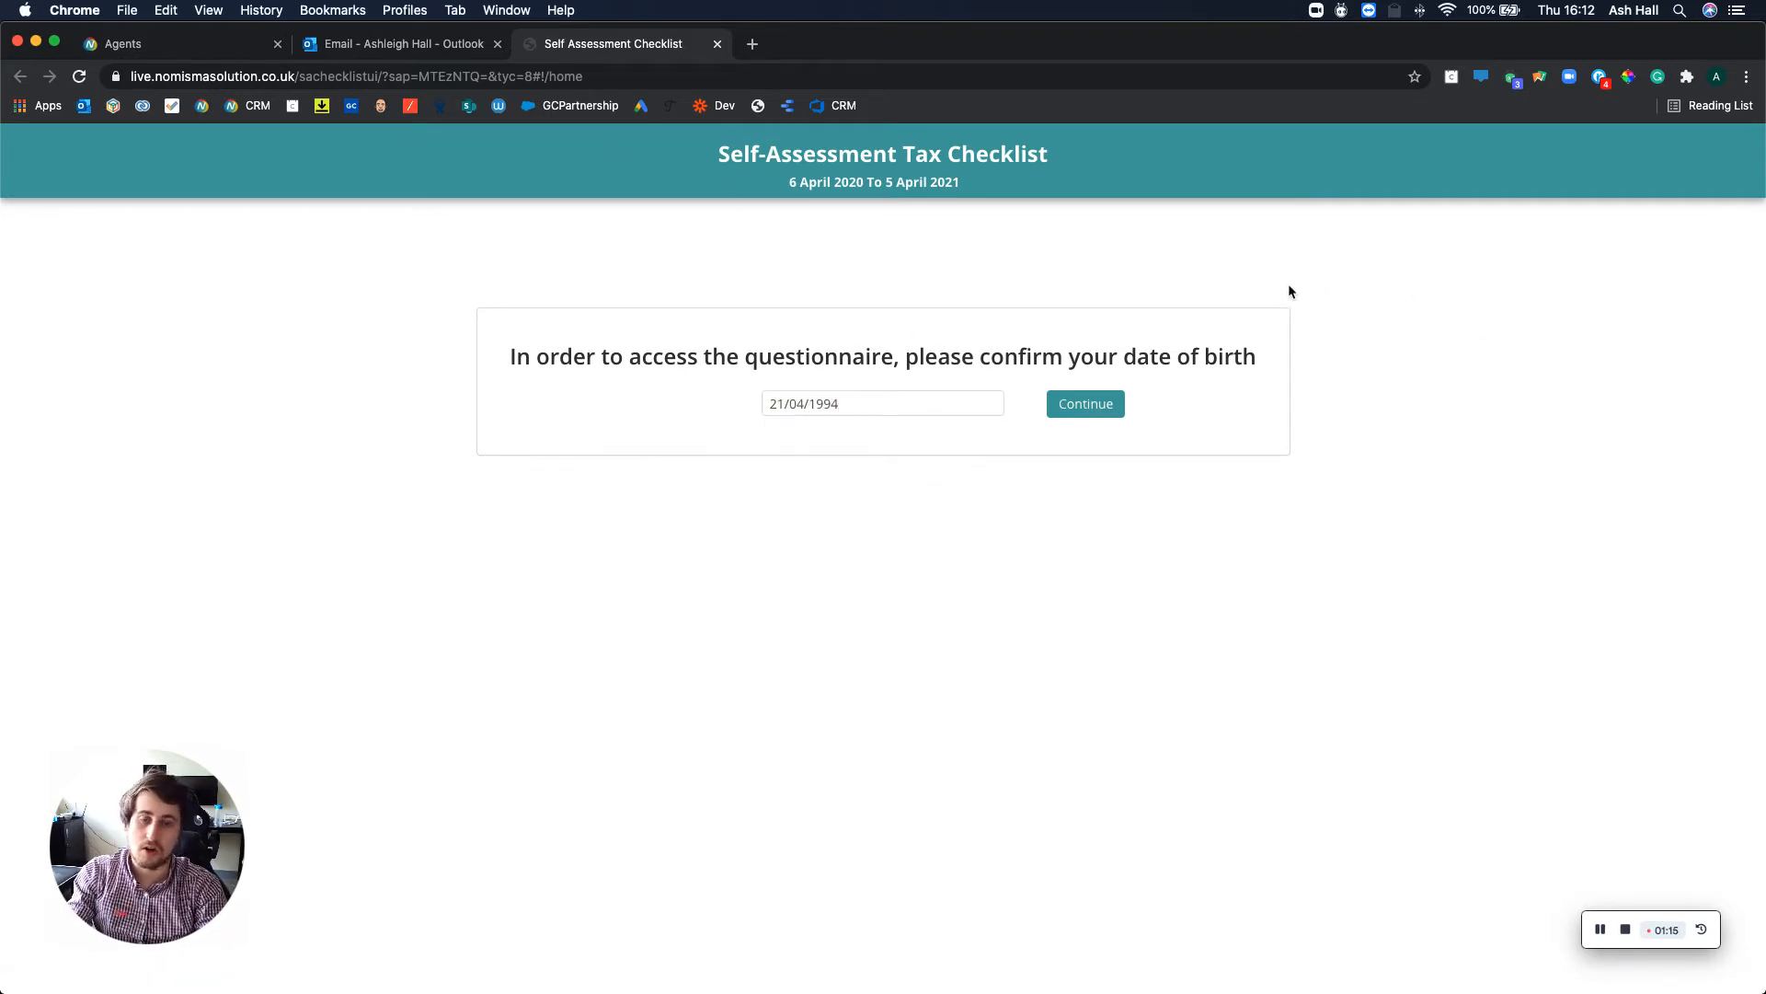
pyautogui.click(1099, 406)
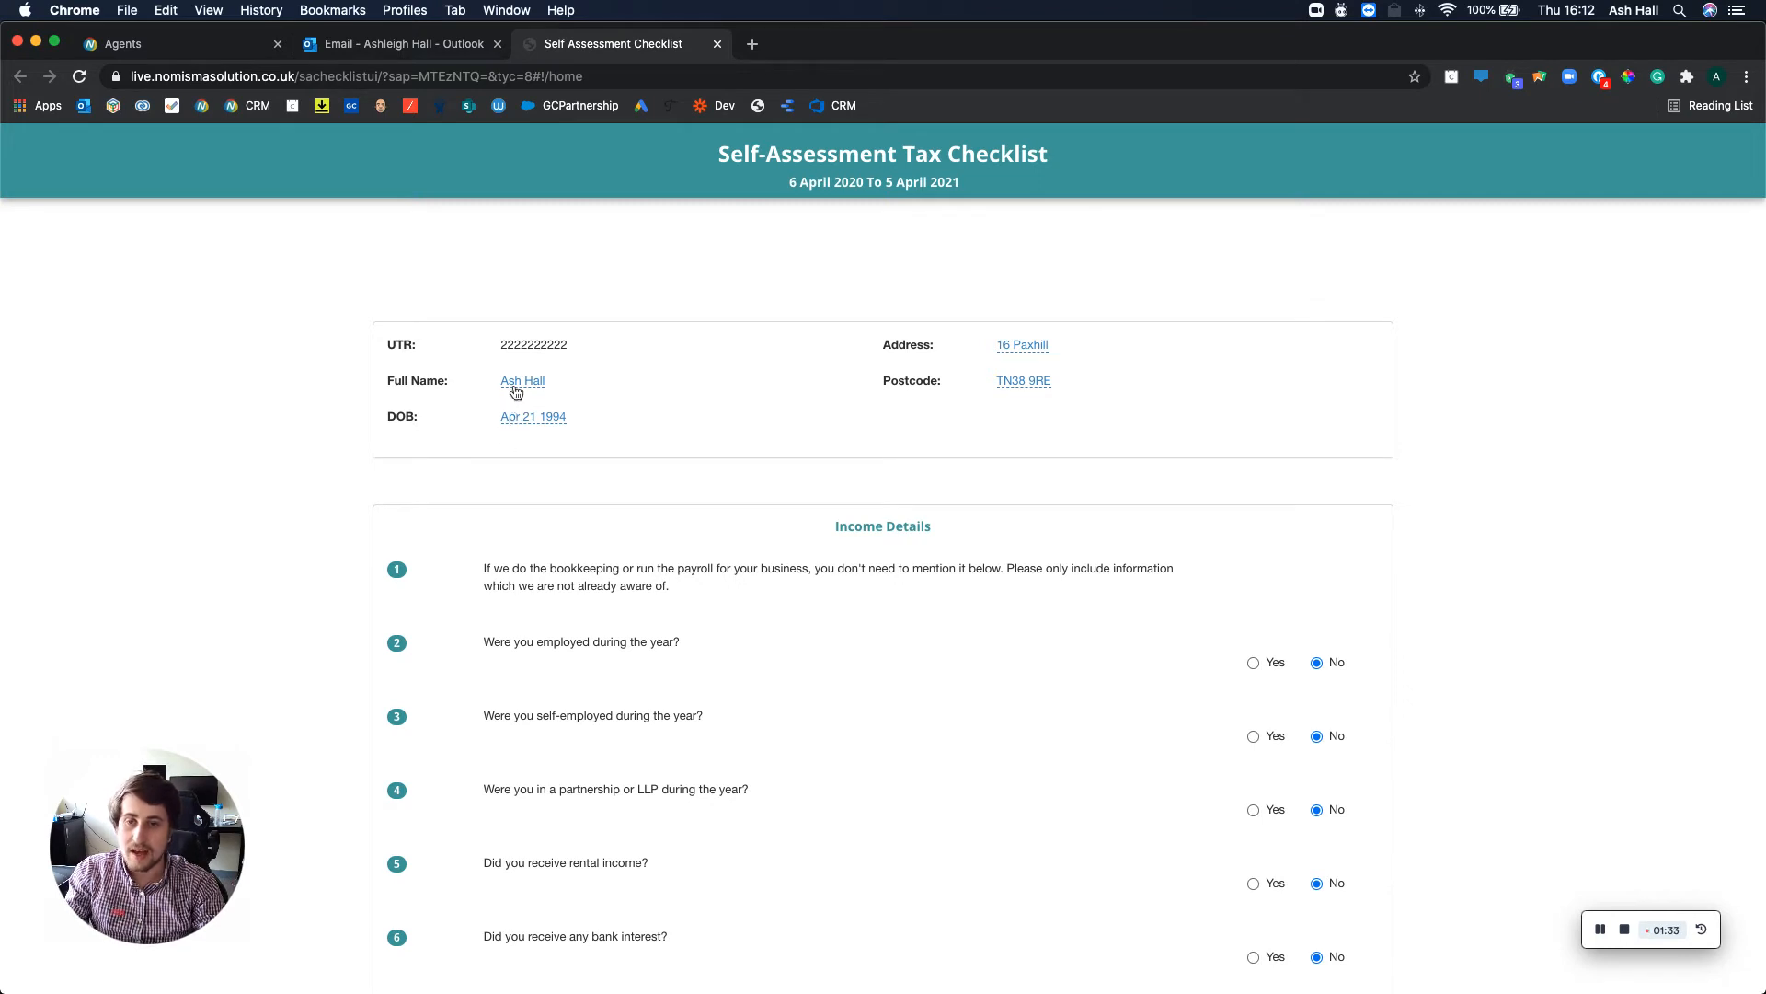
# Step: Replace the client's address with 'No Address' and scroll down to the Income Details questions
pyautogui.click(1017, 352)
pyautogui.click(971, 361)
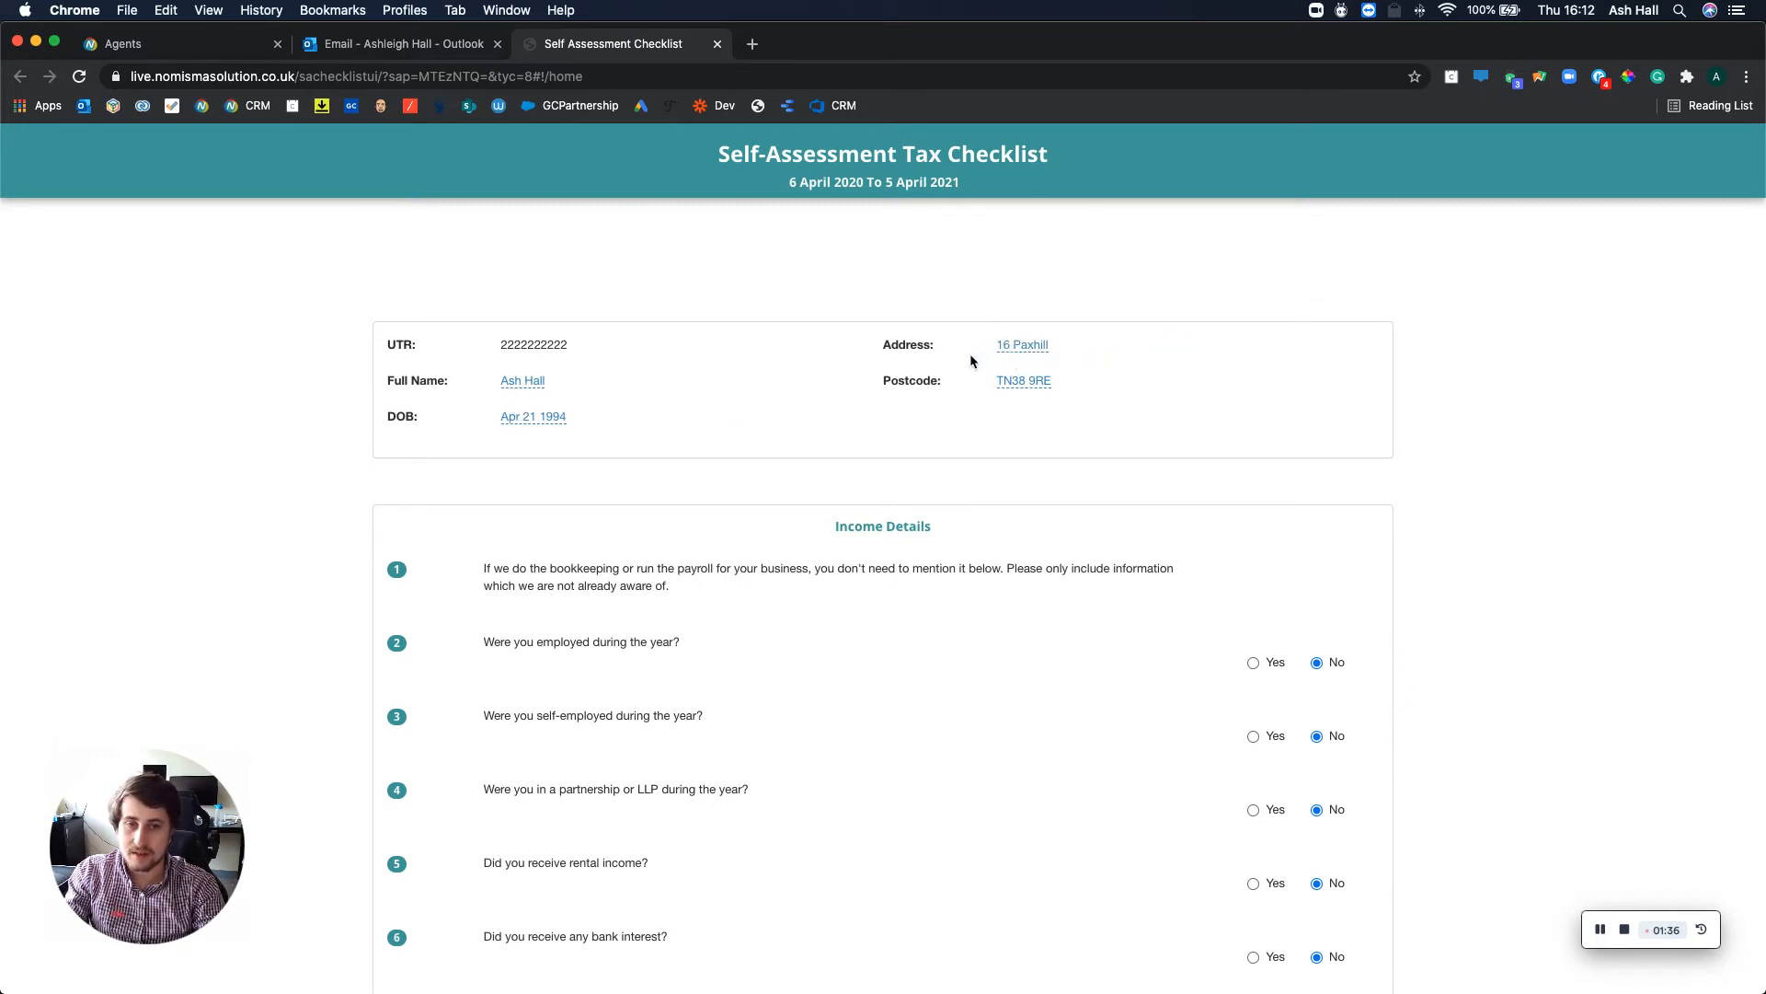
pyautogui.click(1021, 347)
pyautogui.press('BackSpace')
pyautogui.write('No Address')
pyautogui.click(1172, 351)
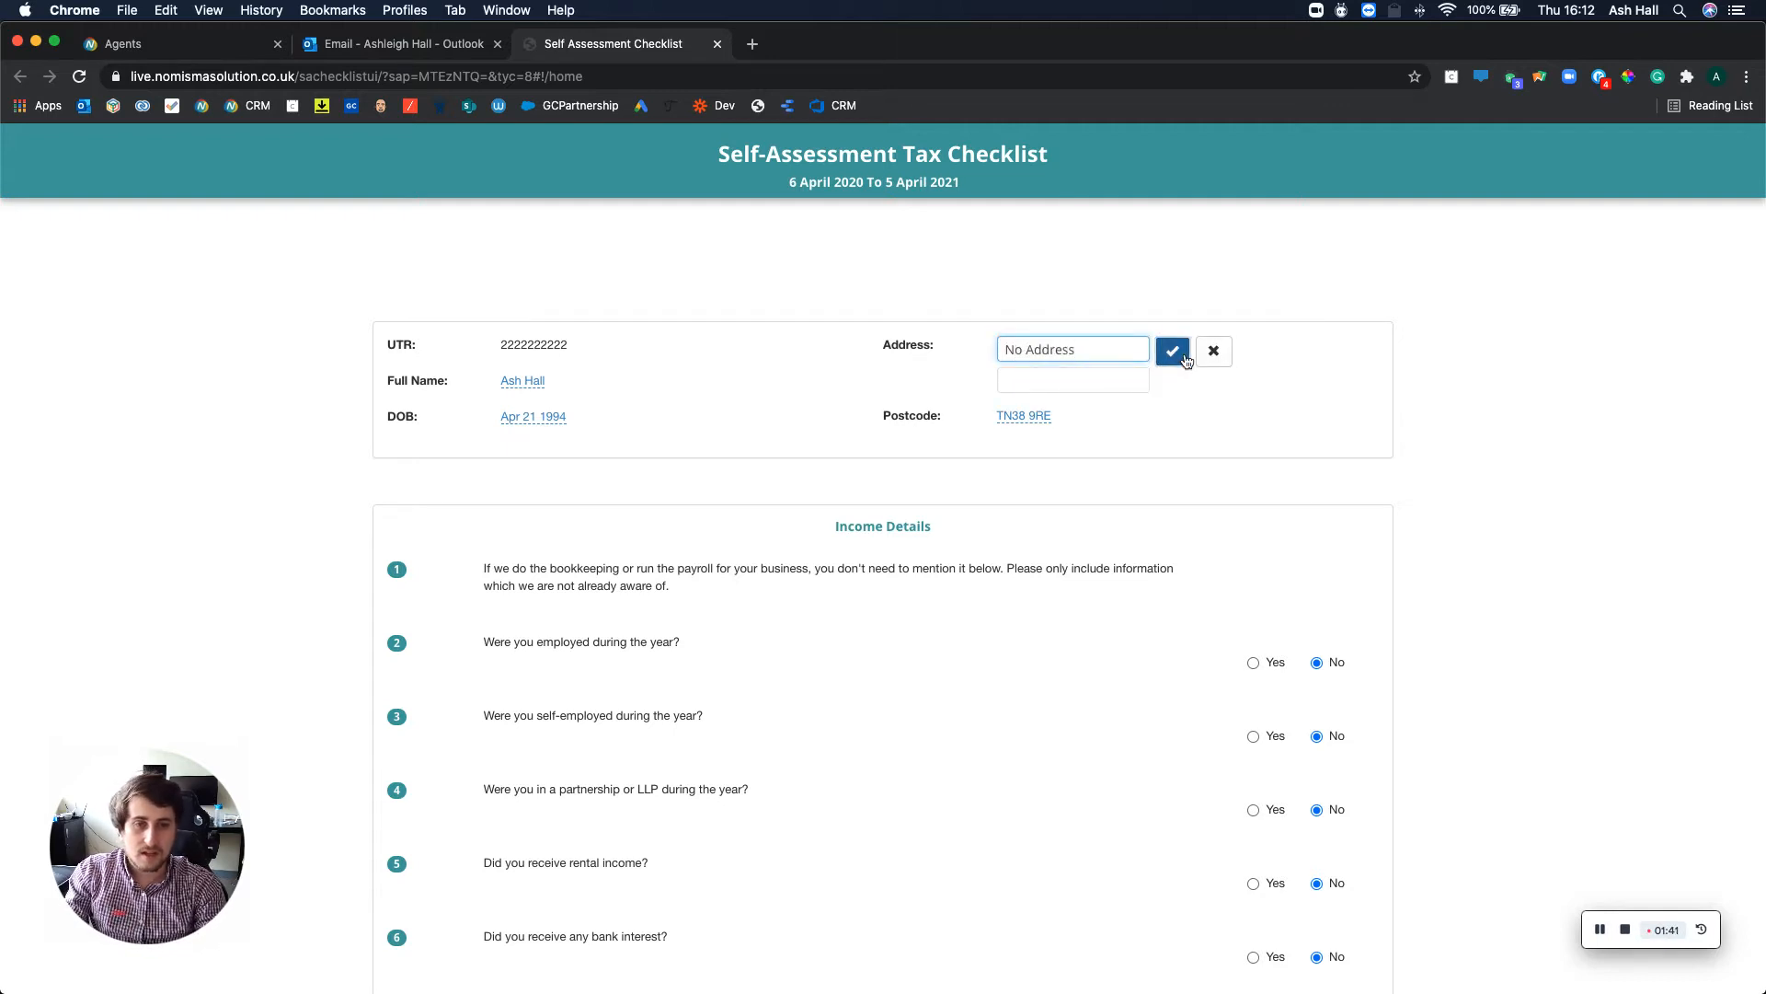
pyautogui.scroll(-1, 855, 713)
pyautogui.scroll(-5, 852, 718)
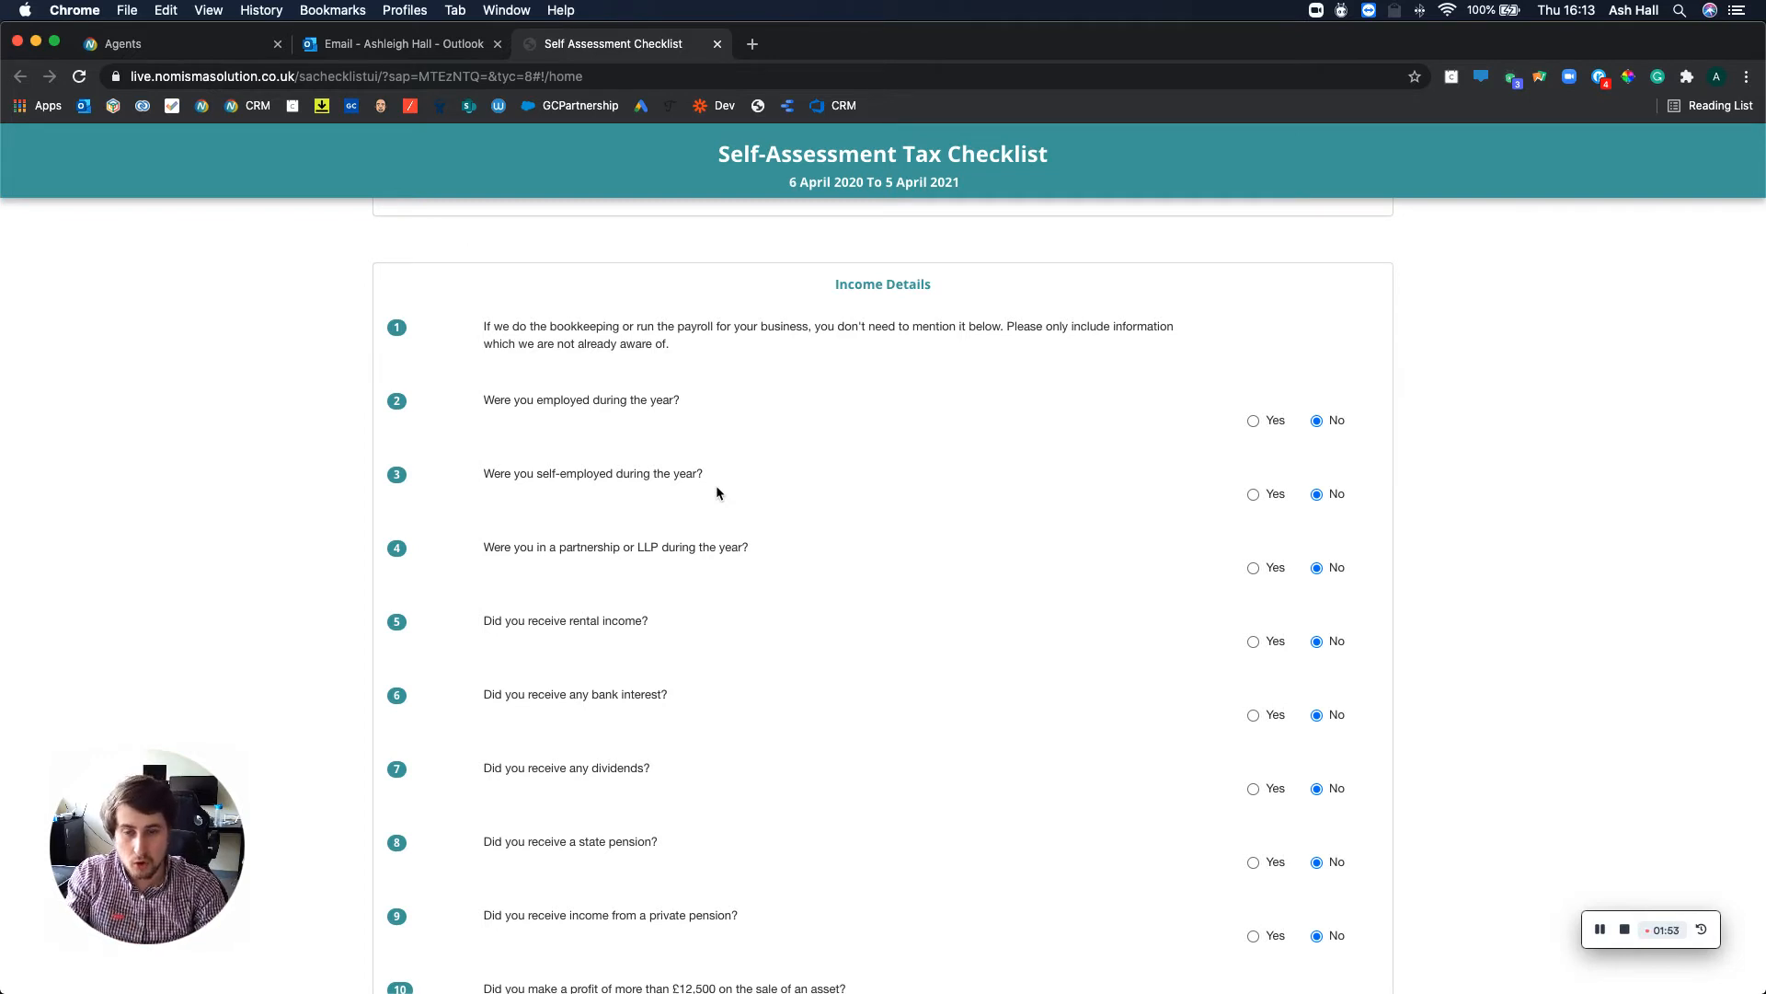
pyautogui.scroll(-2, 715, 487)
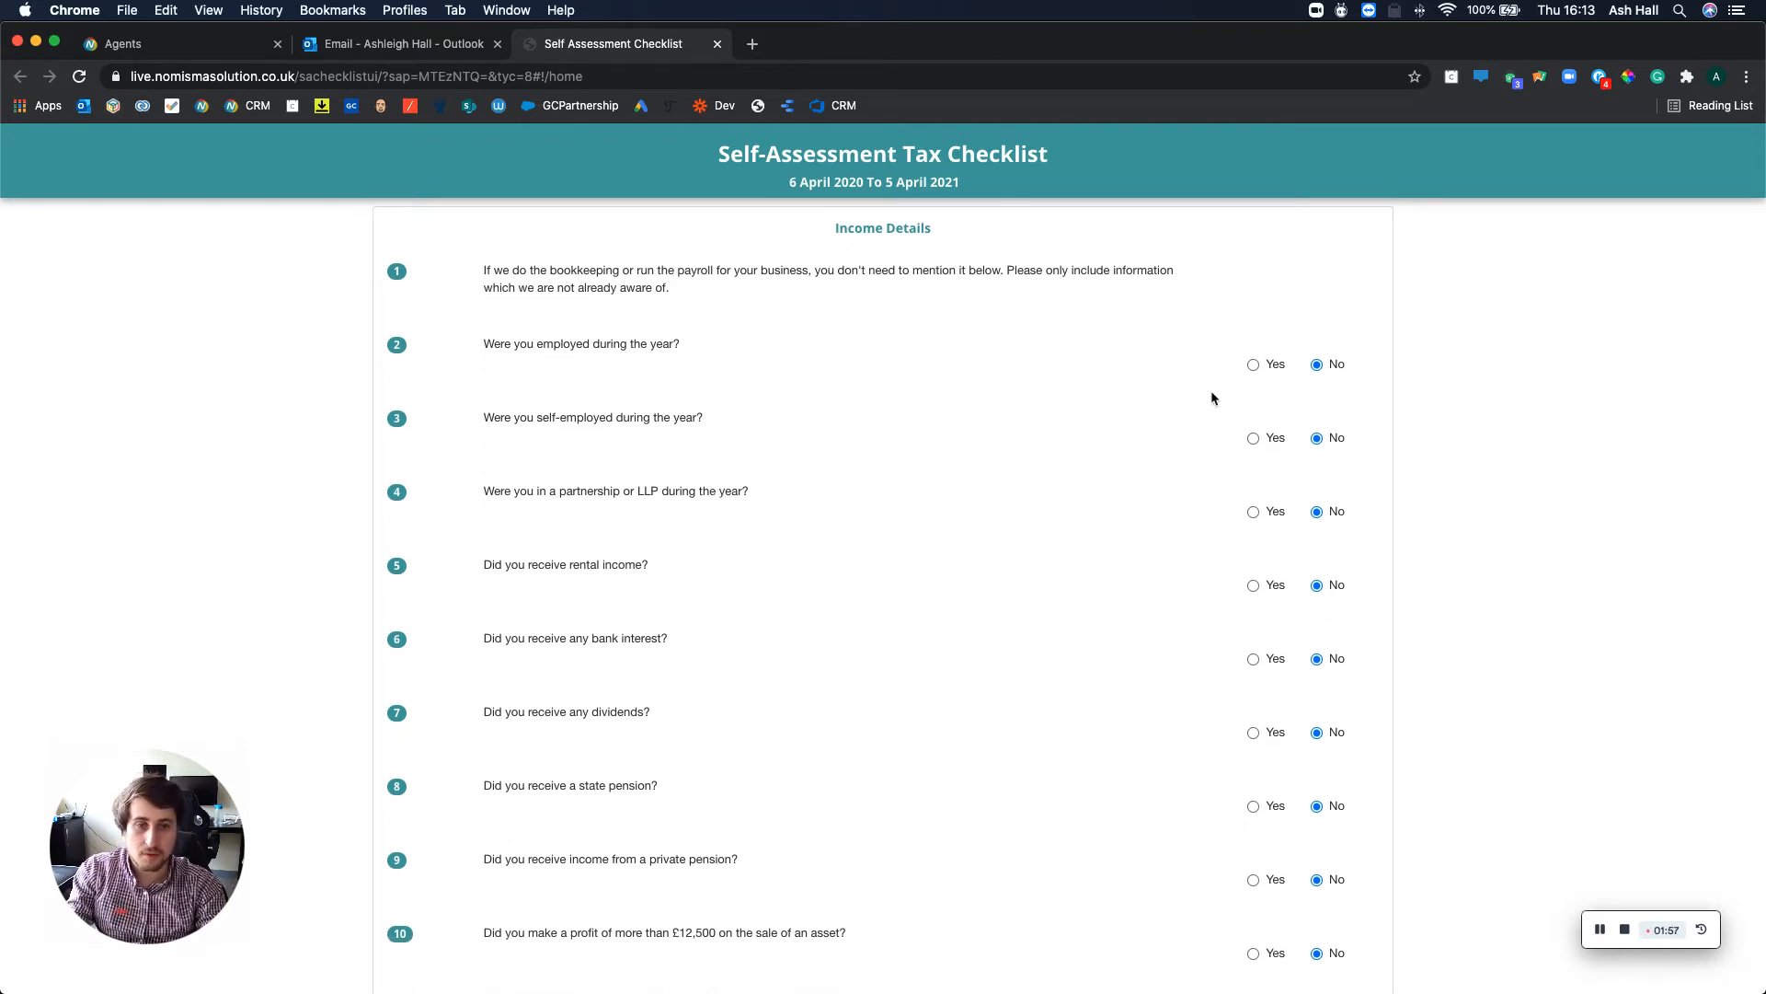
# Step: Answer Yes to employment and enter employer Ash Hall Ltds with its PAYE reference
pyautogui.click(1253, 365)
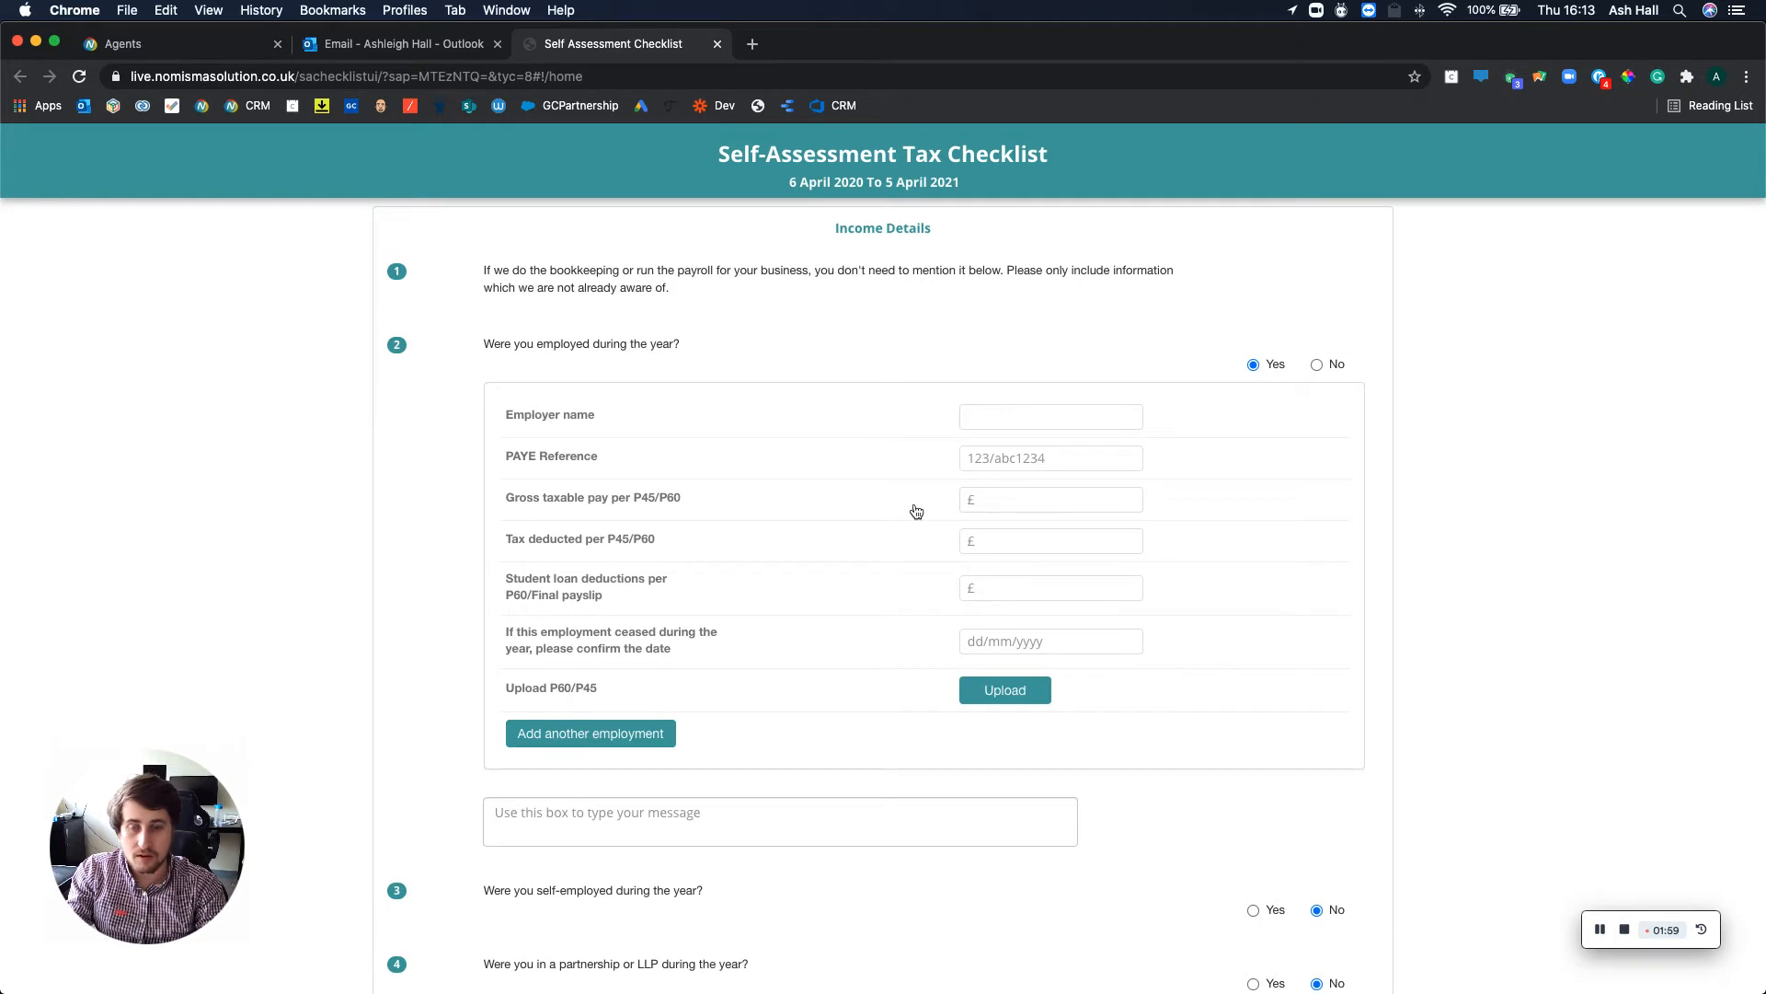
pyautogui.click(986, 421)
pyautogui.write('Ash Hall Ltds')
pyautogui.press('Tab')
pyautogui.click(1048, 415)
pyautogui.press('Tab')
pyautogui.write('123/ABC4567')
# Step: Enter gross pay 500000, tax deducted 100000 and student loan deductions 2500
pyautogui.press('Tab')
pyautogui.write('500')
pyautogui.press('BackSpace')
pyautogui.write('0000')
pyautogui.press('Tab')
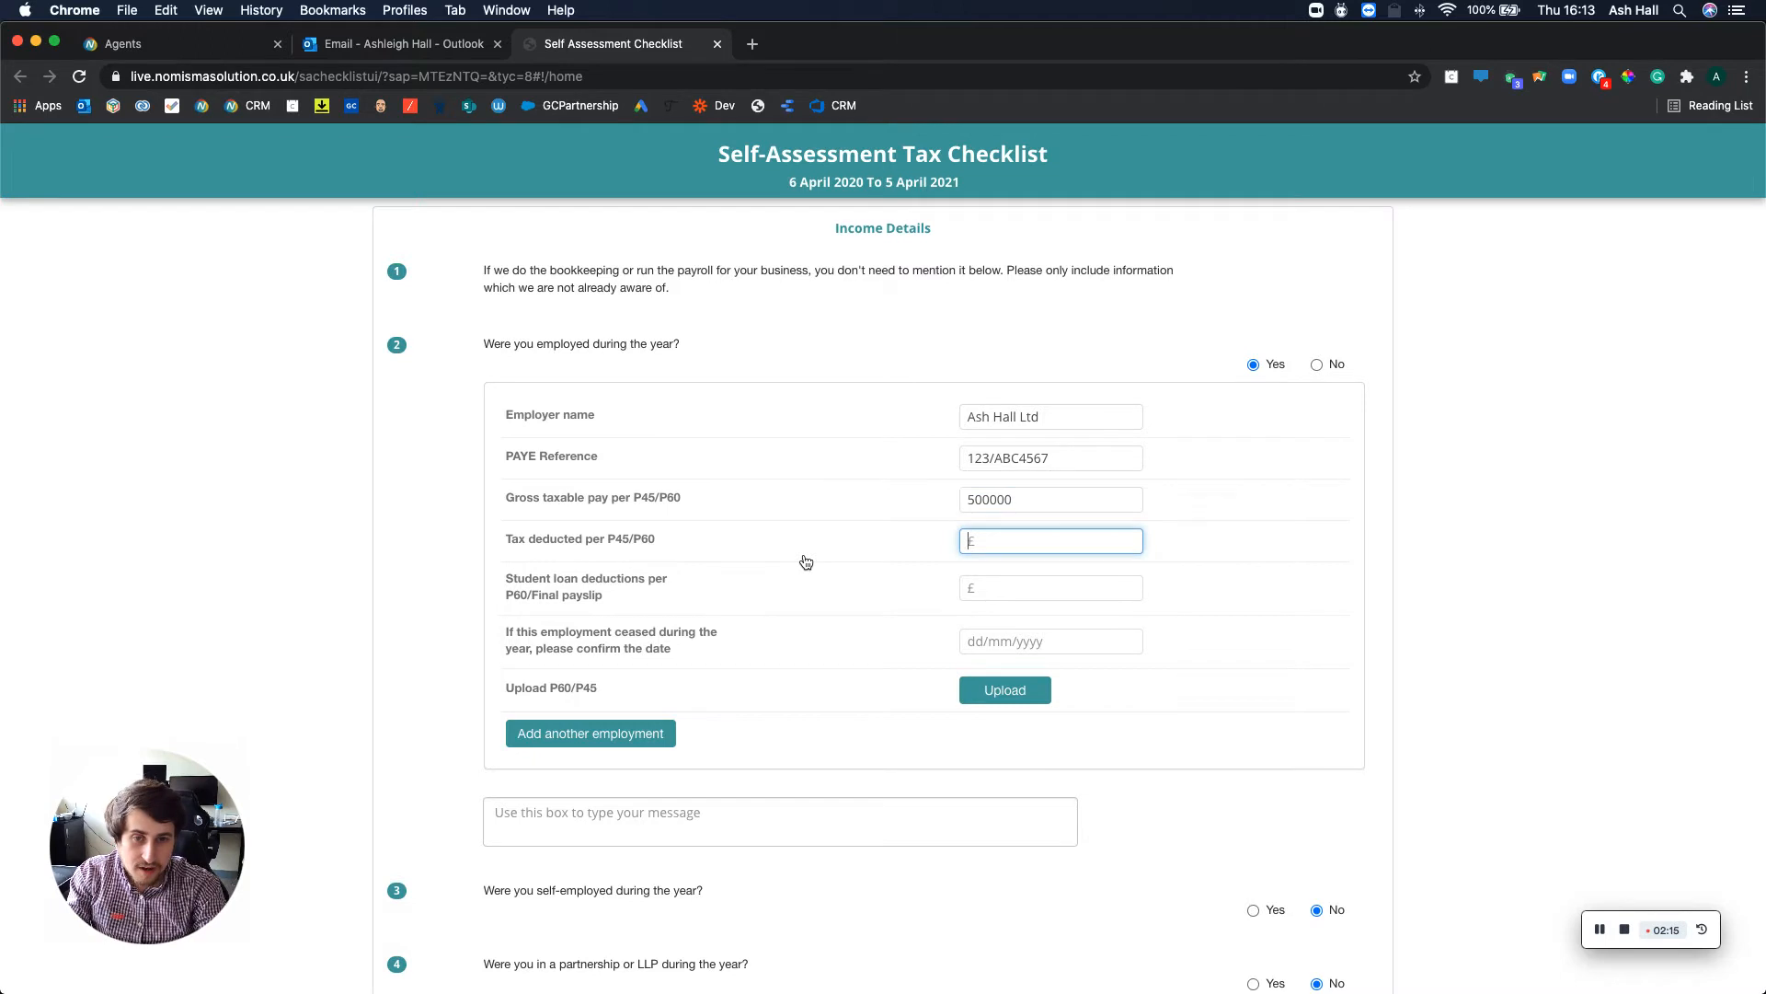
pyautogui.press('BackSpace')
pyautogui.write('100000')
pyautogui.press('Tab')
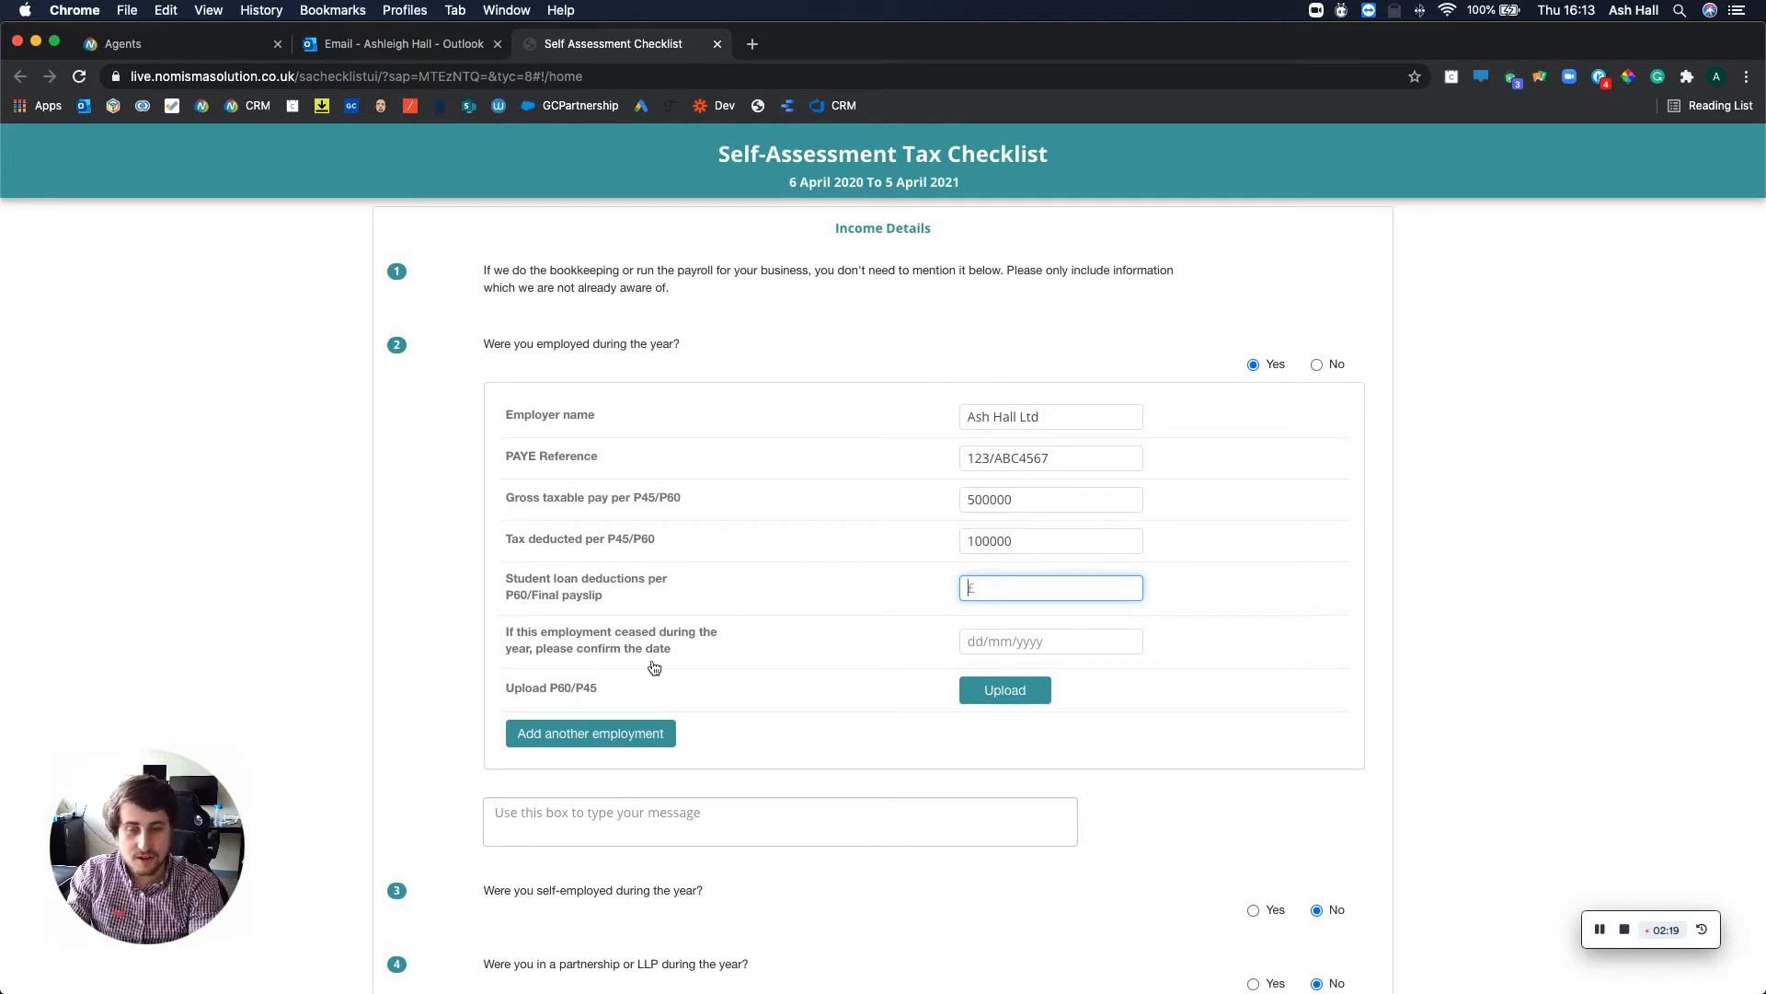
pyautogui.write('2500')
pyautogui.press('Tab')
pyautogui.scroll(-1, 654, 667)
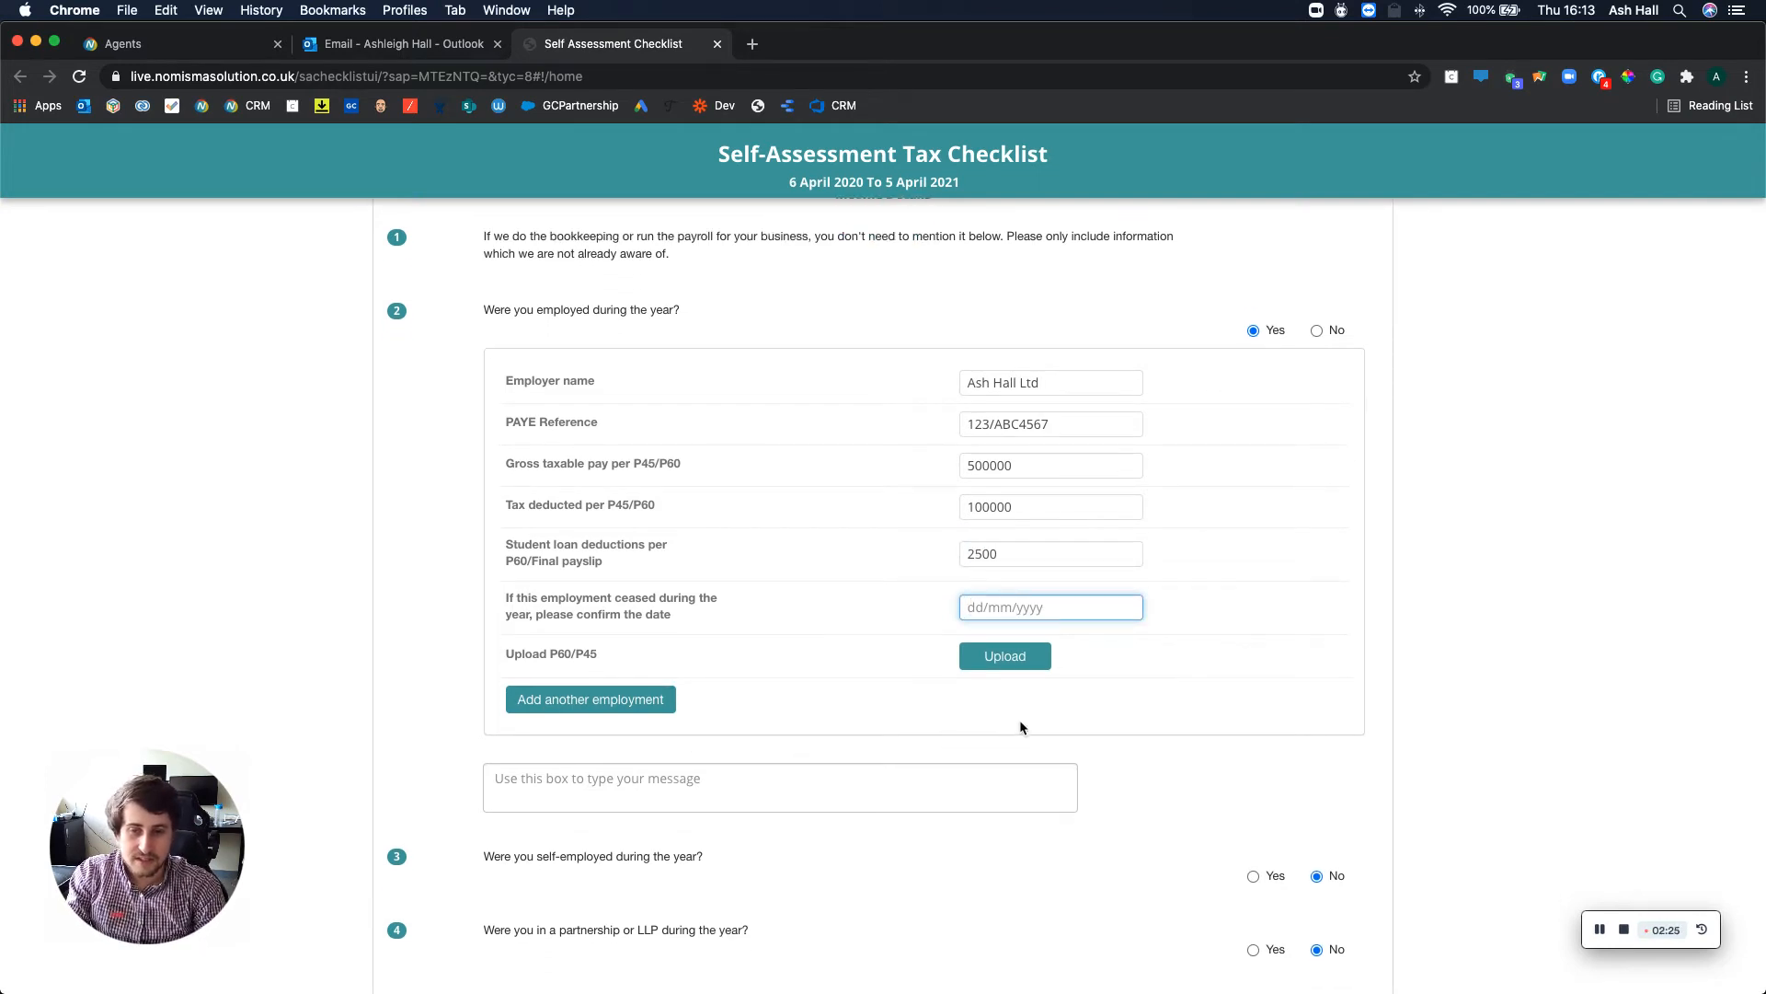
pyautogui.moveTo(598, 656); pyautogui.dragTo(520, 655)
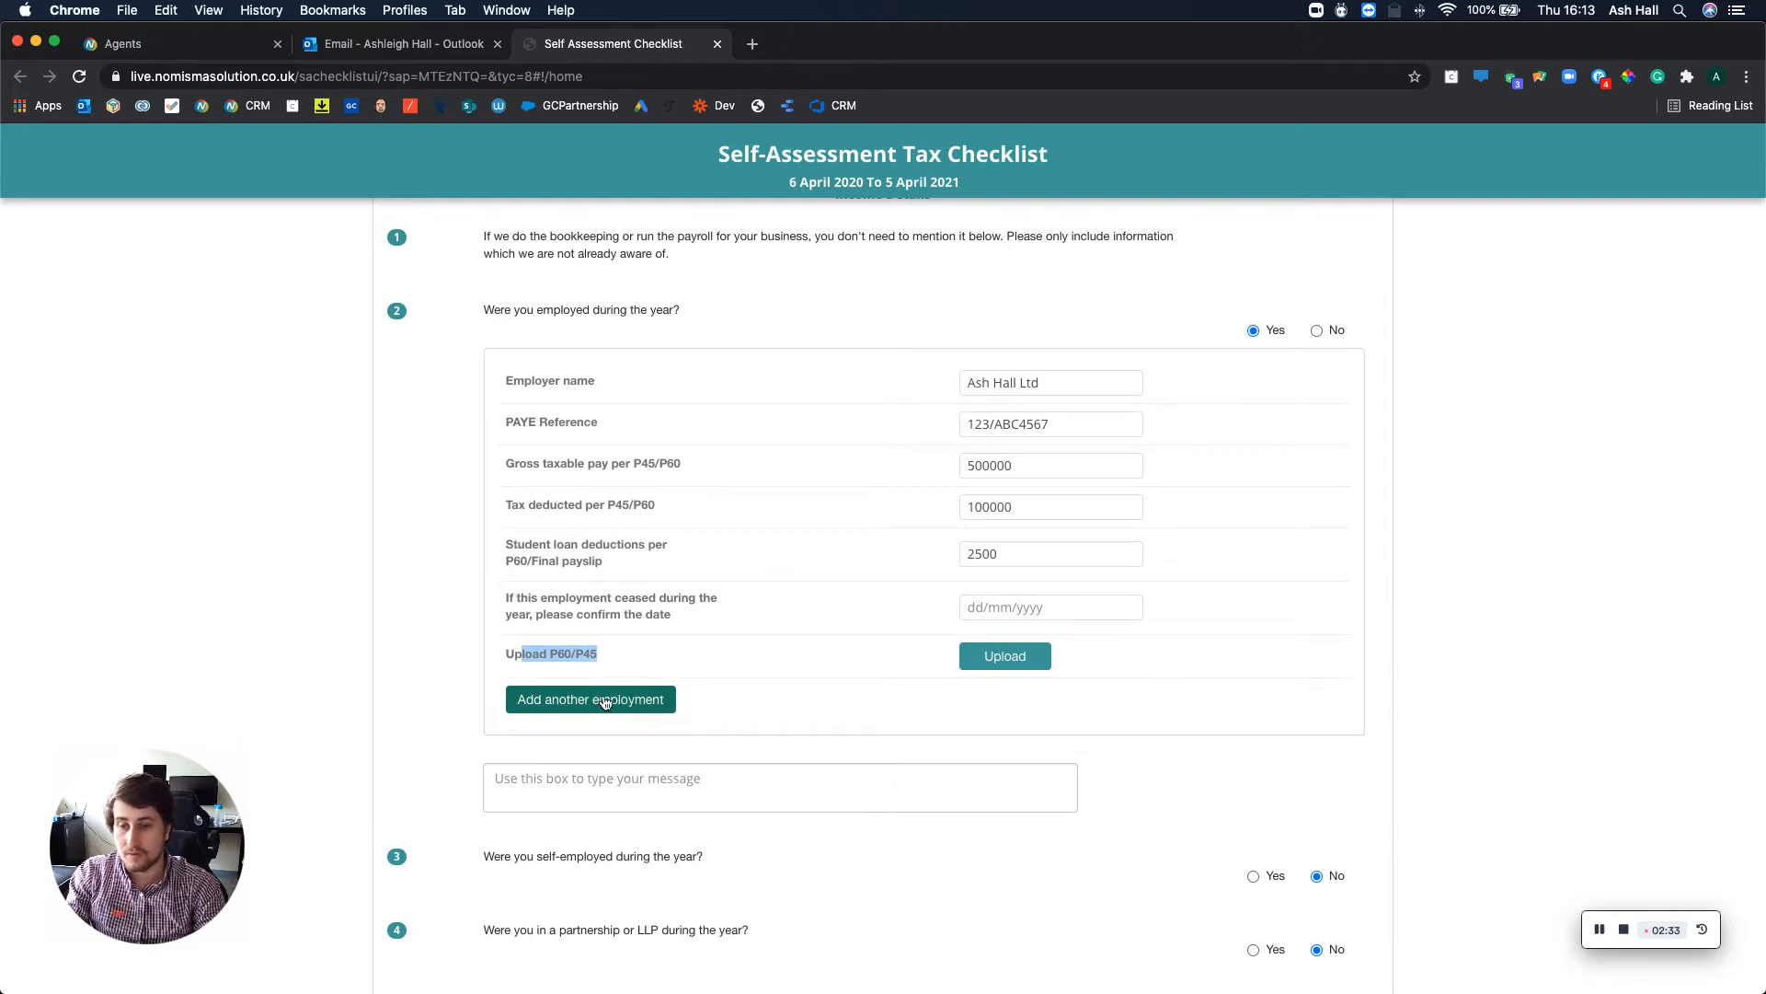
pyautogui.scroll(-2, 731, 720)
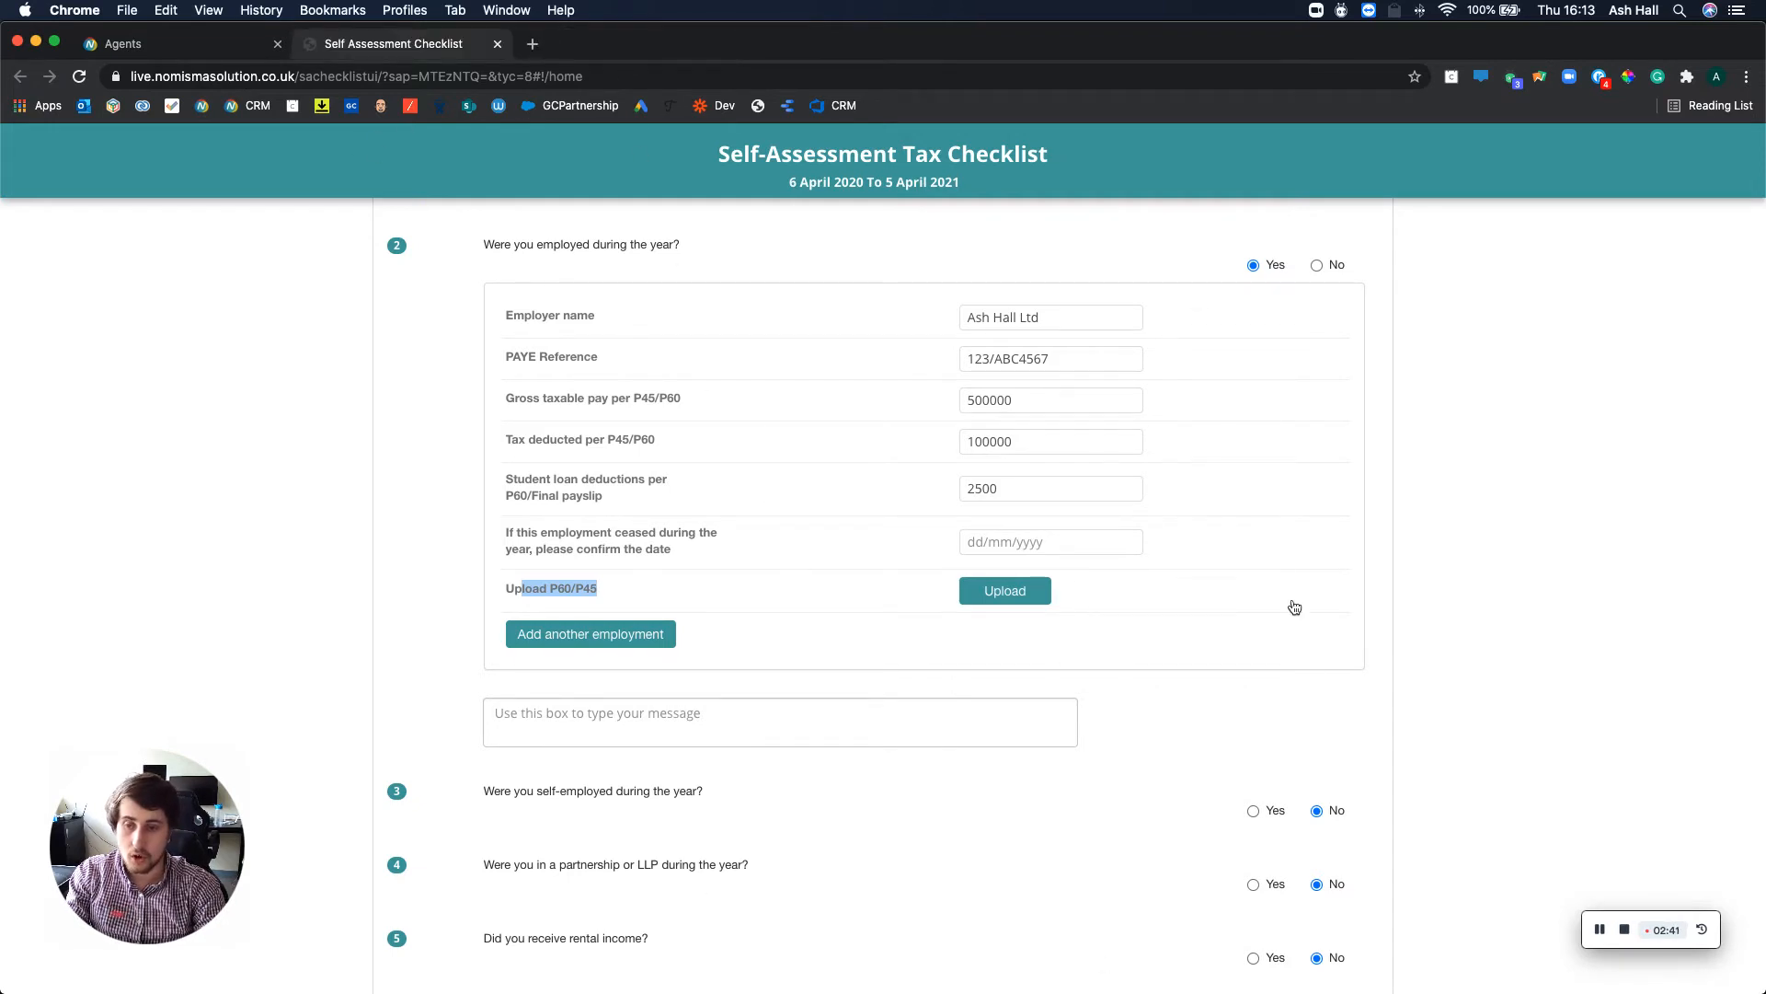
pyautogui.scroll(-2, 911, 686)
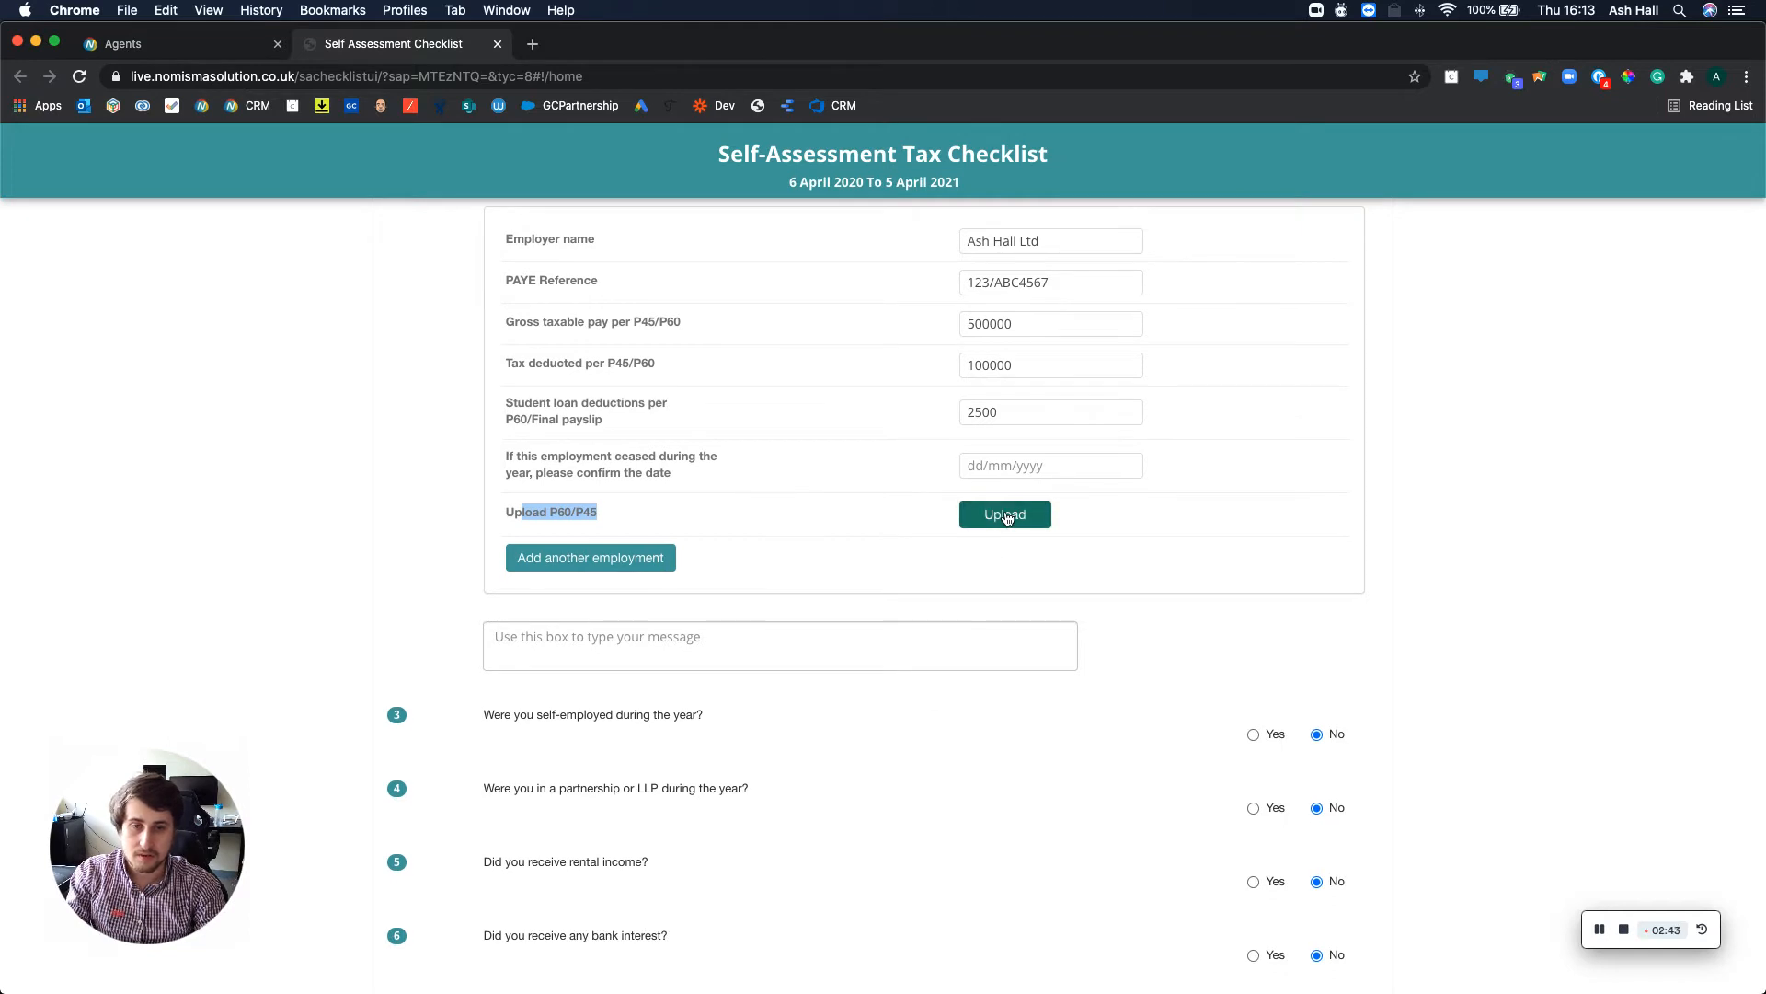
# Step: Attach the screenshot file as the P60/P45 document
pyautogui.click(1006, 517)
pyautogui.doubleClick(662, 335)
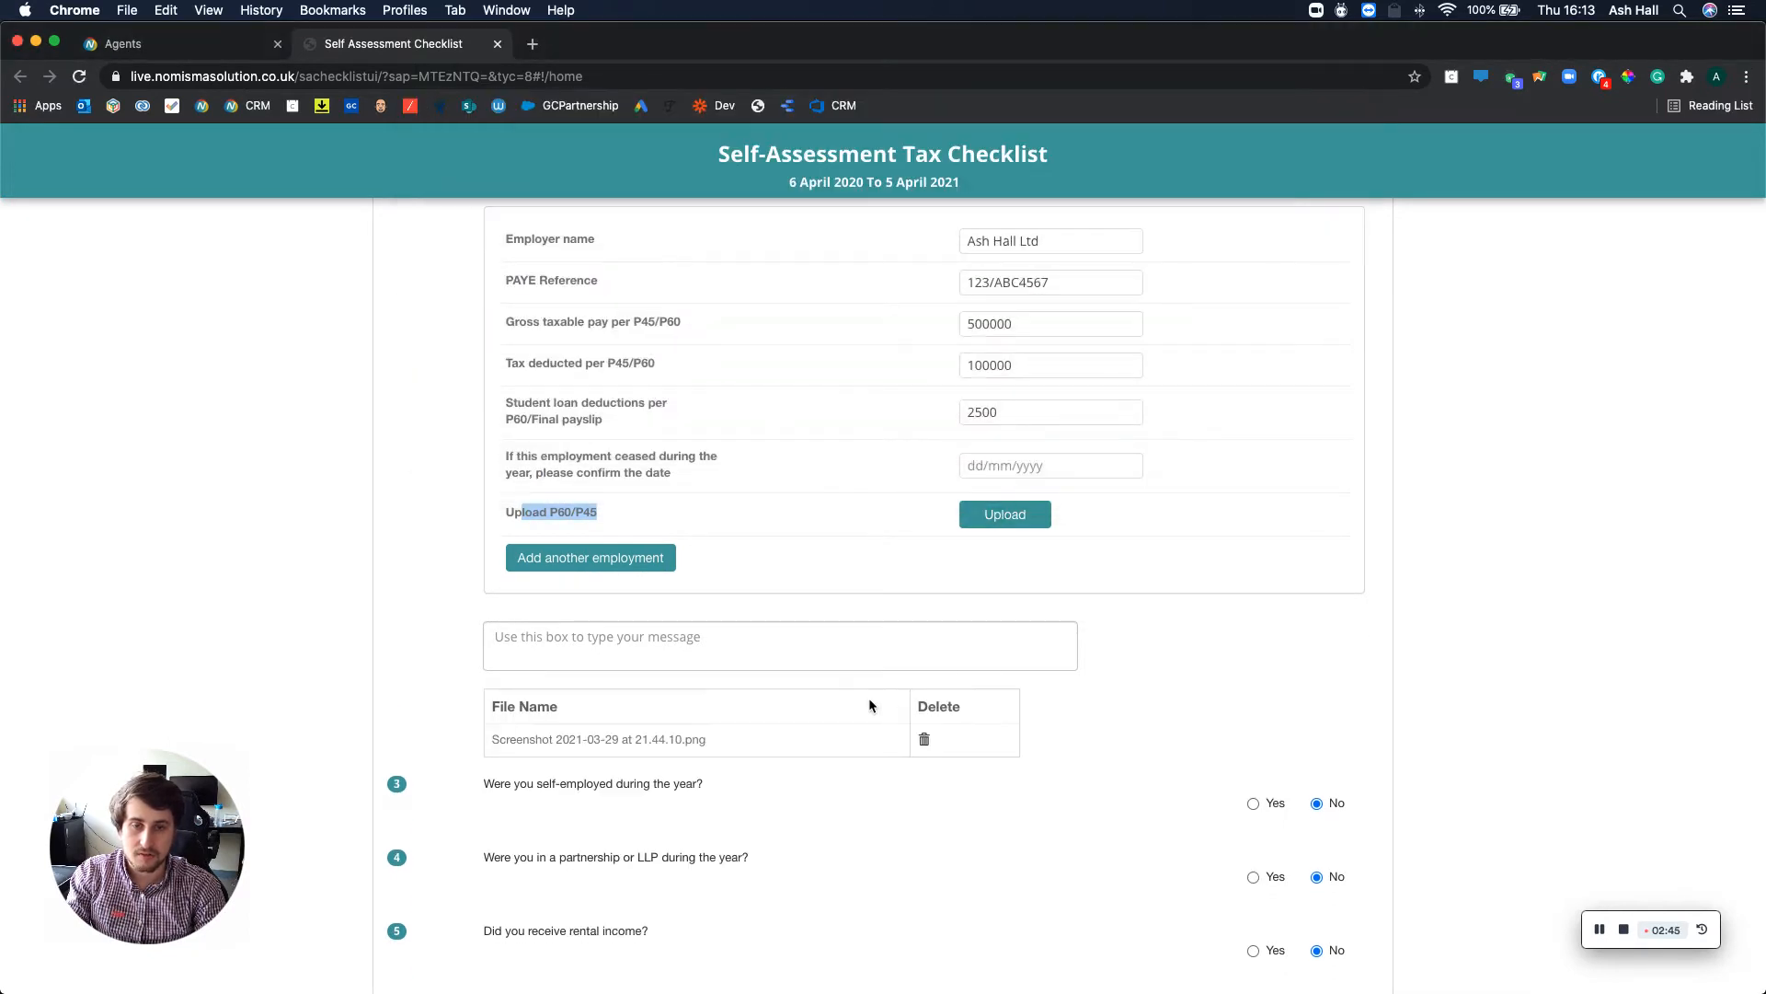
pyautogui.scroll(-2, 869, 698)
pyautogui.scroll(-3, 869, 700)
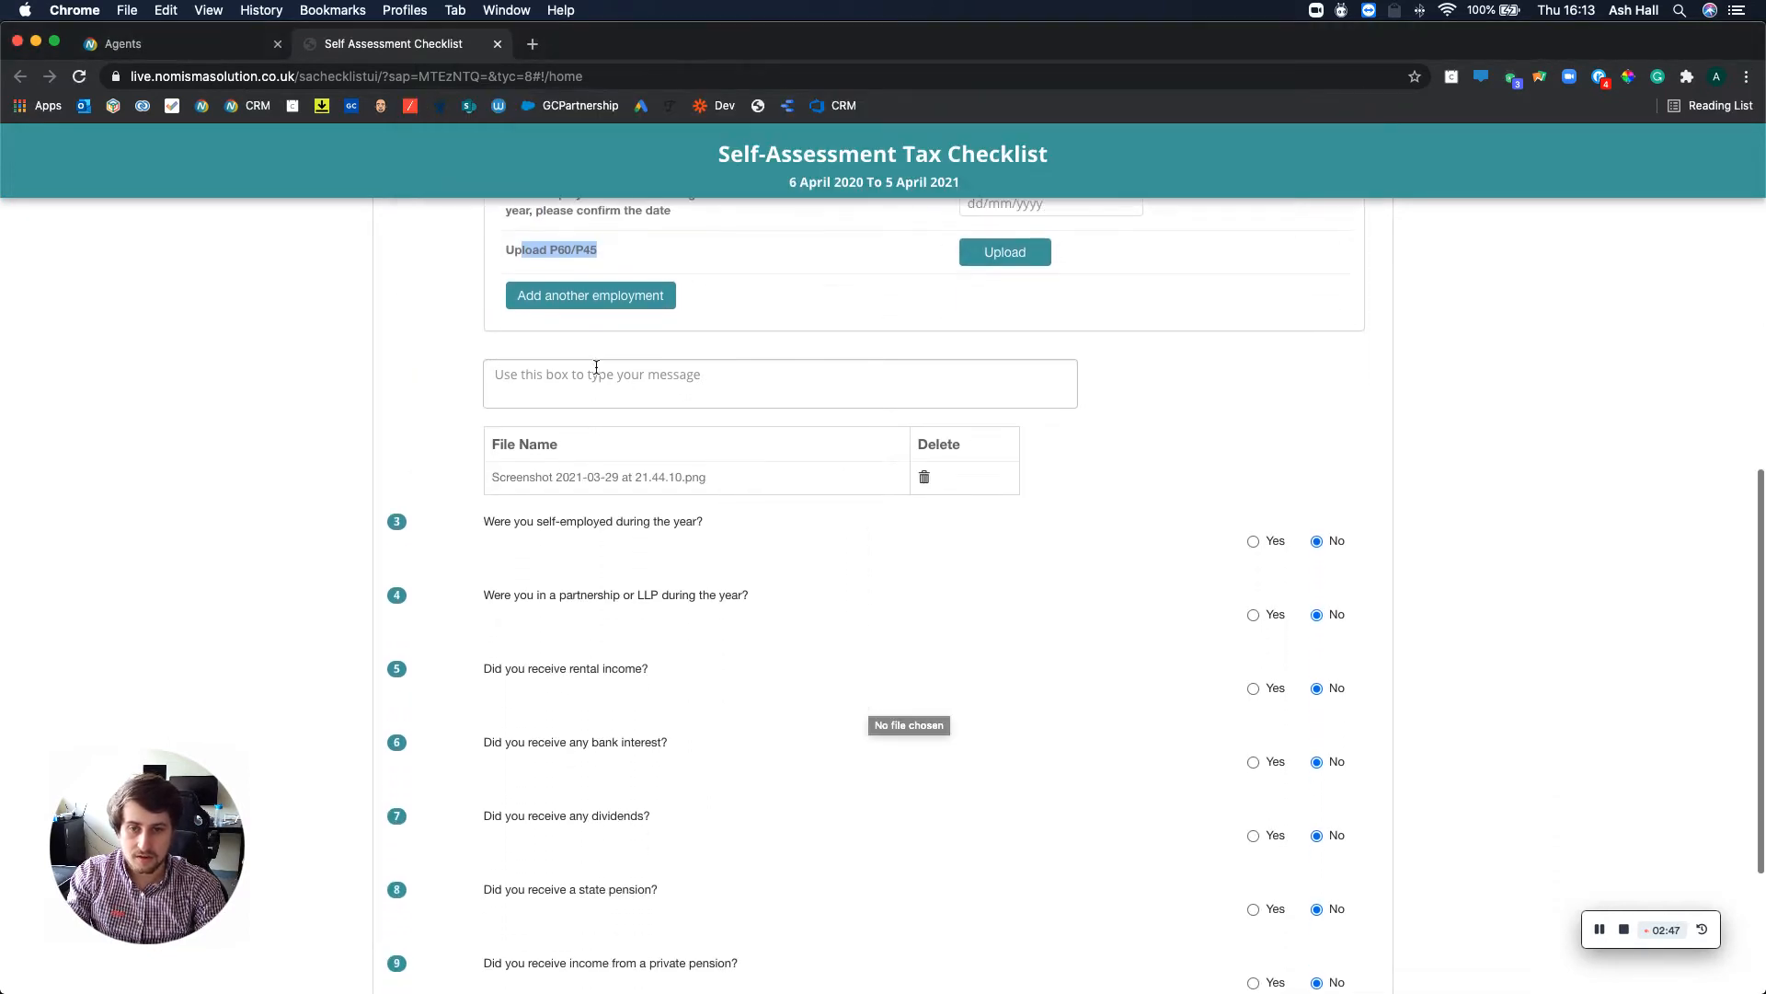
pyautogui.scroll(-2, 911, 581)
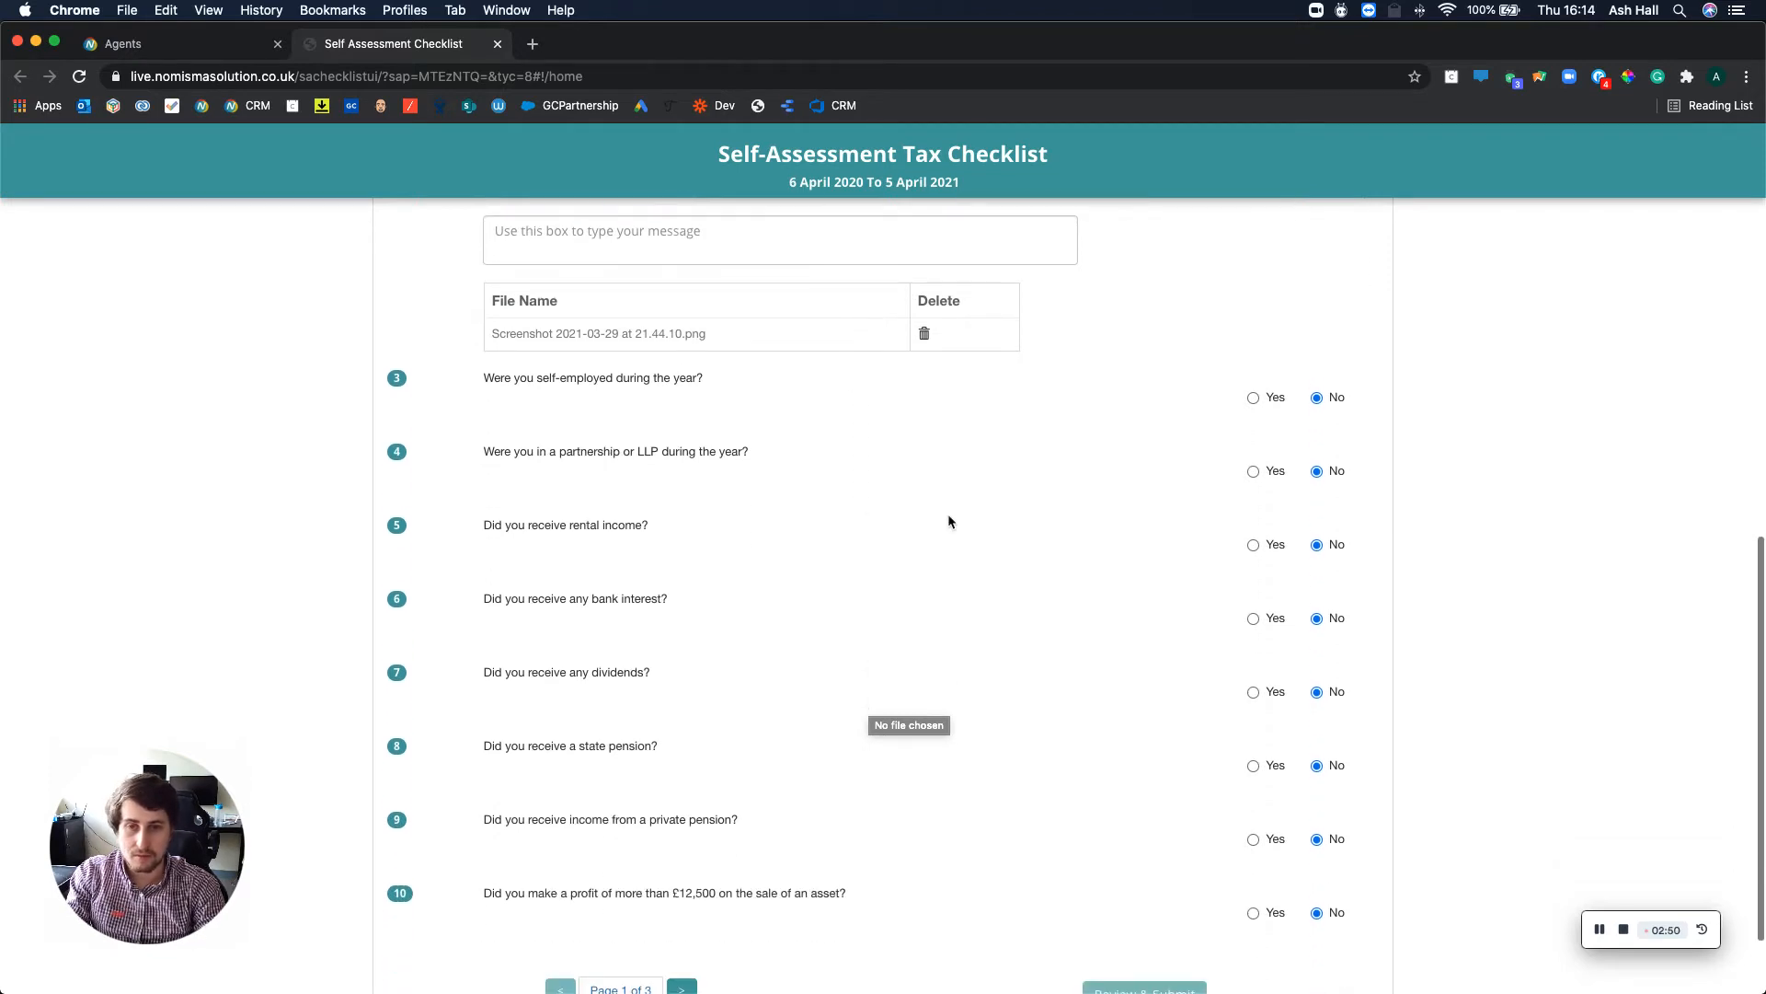
# Step: Keep self-employment as No and answer partnership Yes, noting 'Yes, for the whole of the year.'
pyautogui.click(1252, 401)
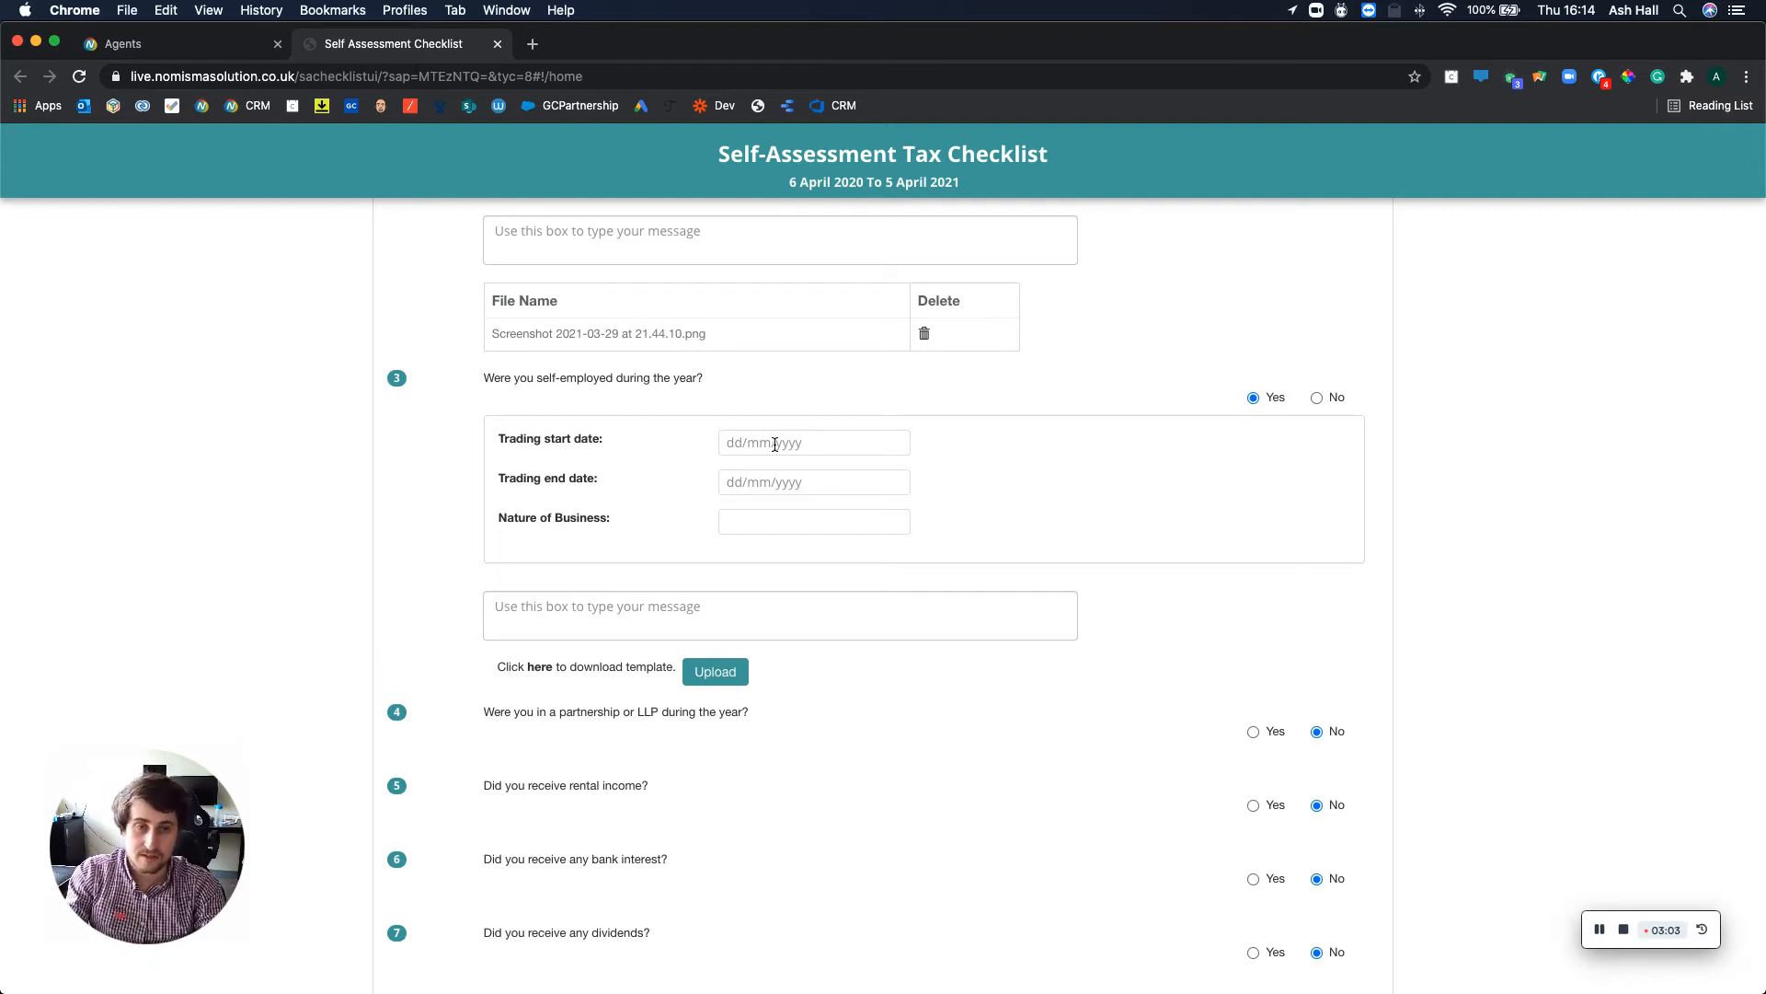
pyautogui.click(1318, 398)
pyautogui.scroll(-2, 920, 551)
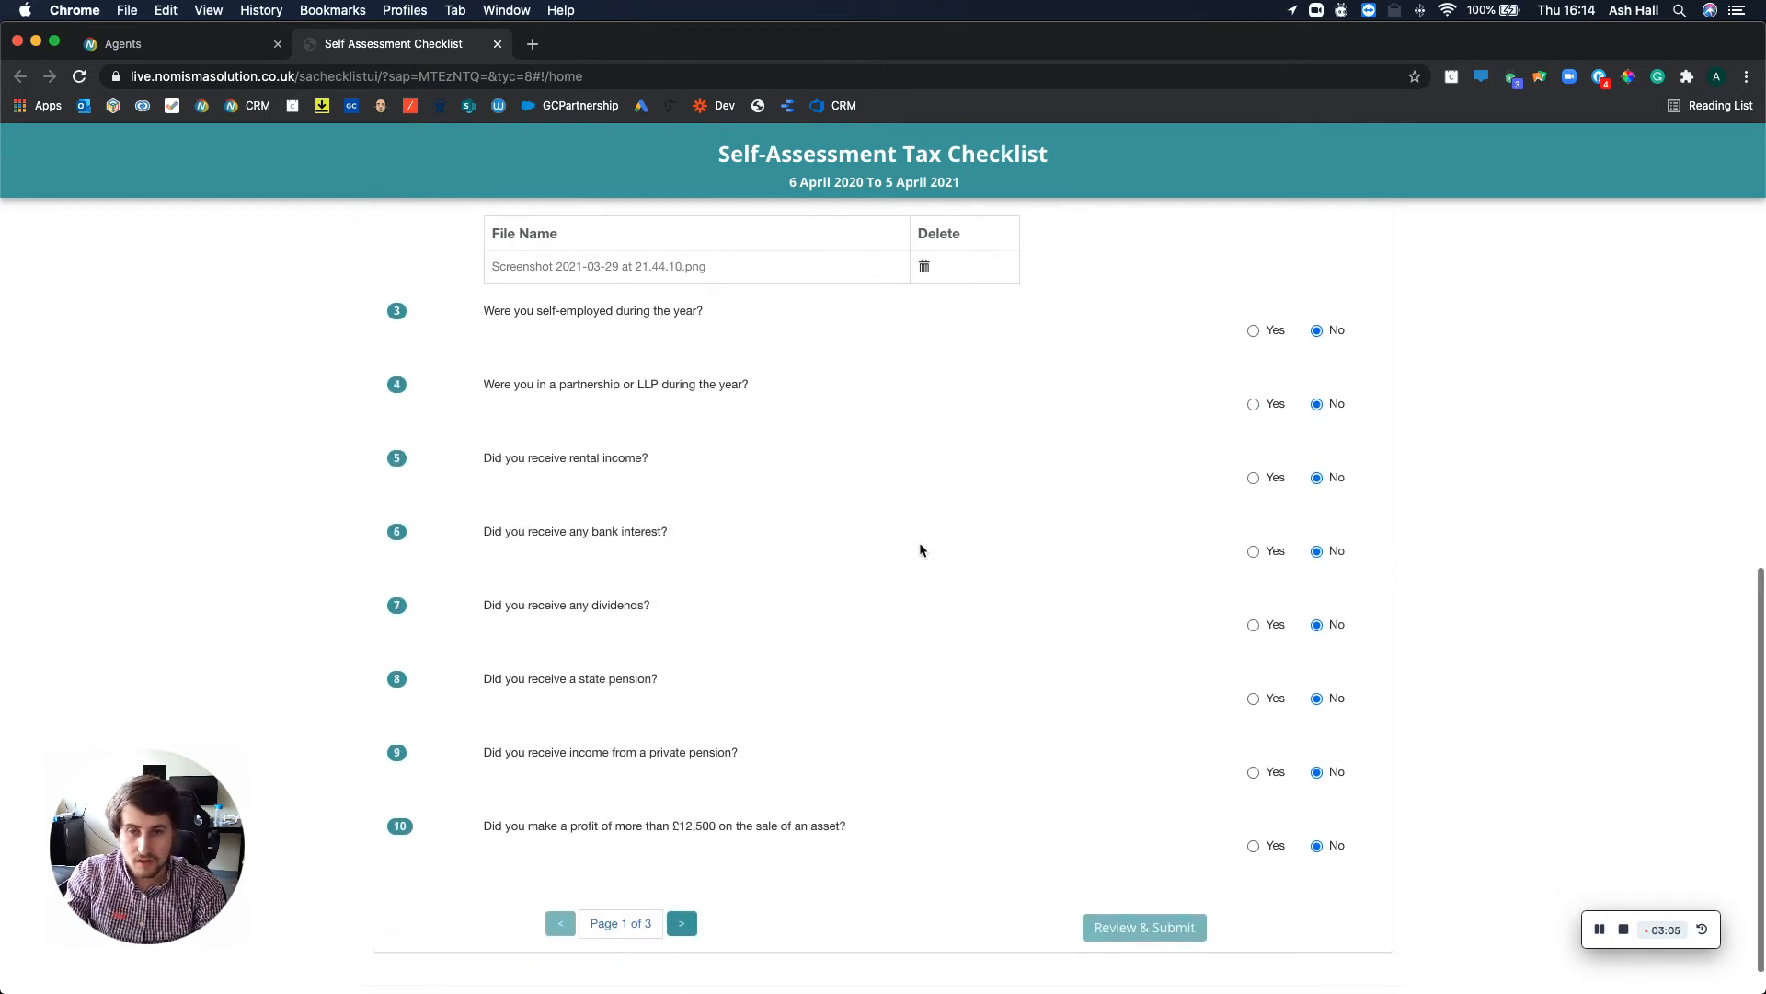
pyautogui.click(1254, 403)
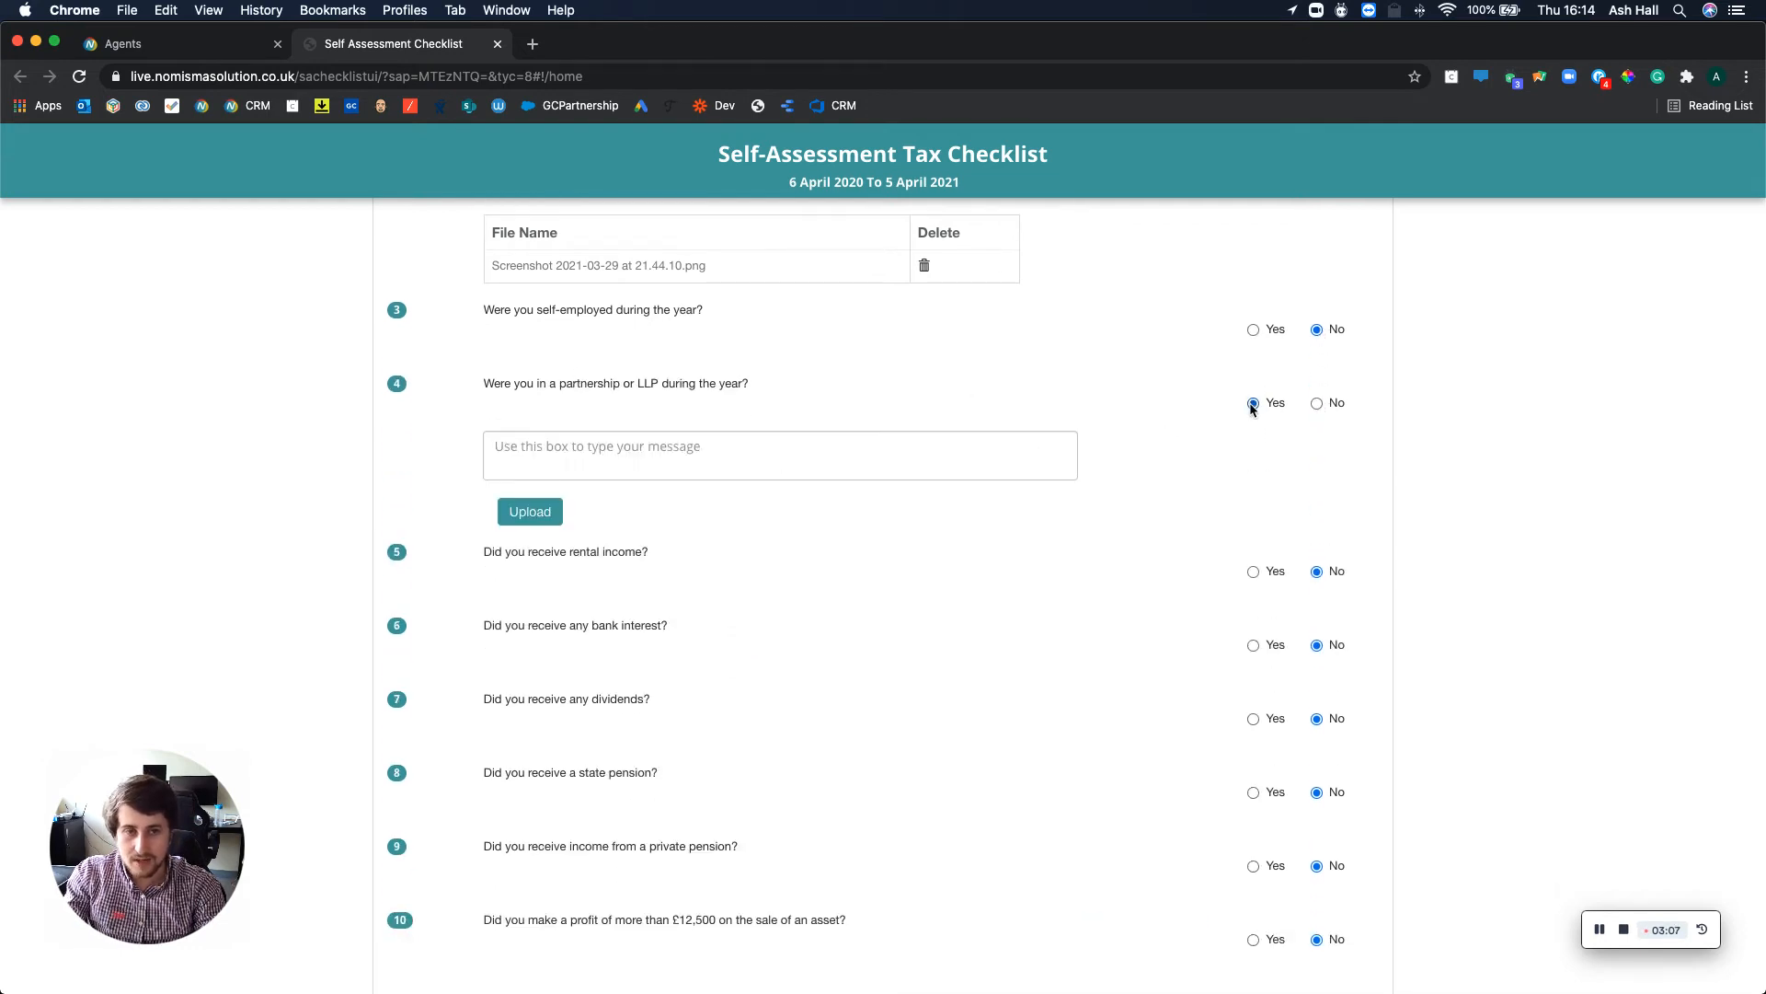
pyautogui.click(746, 454)
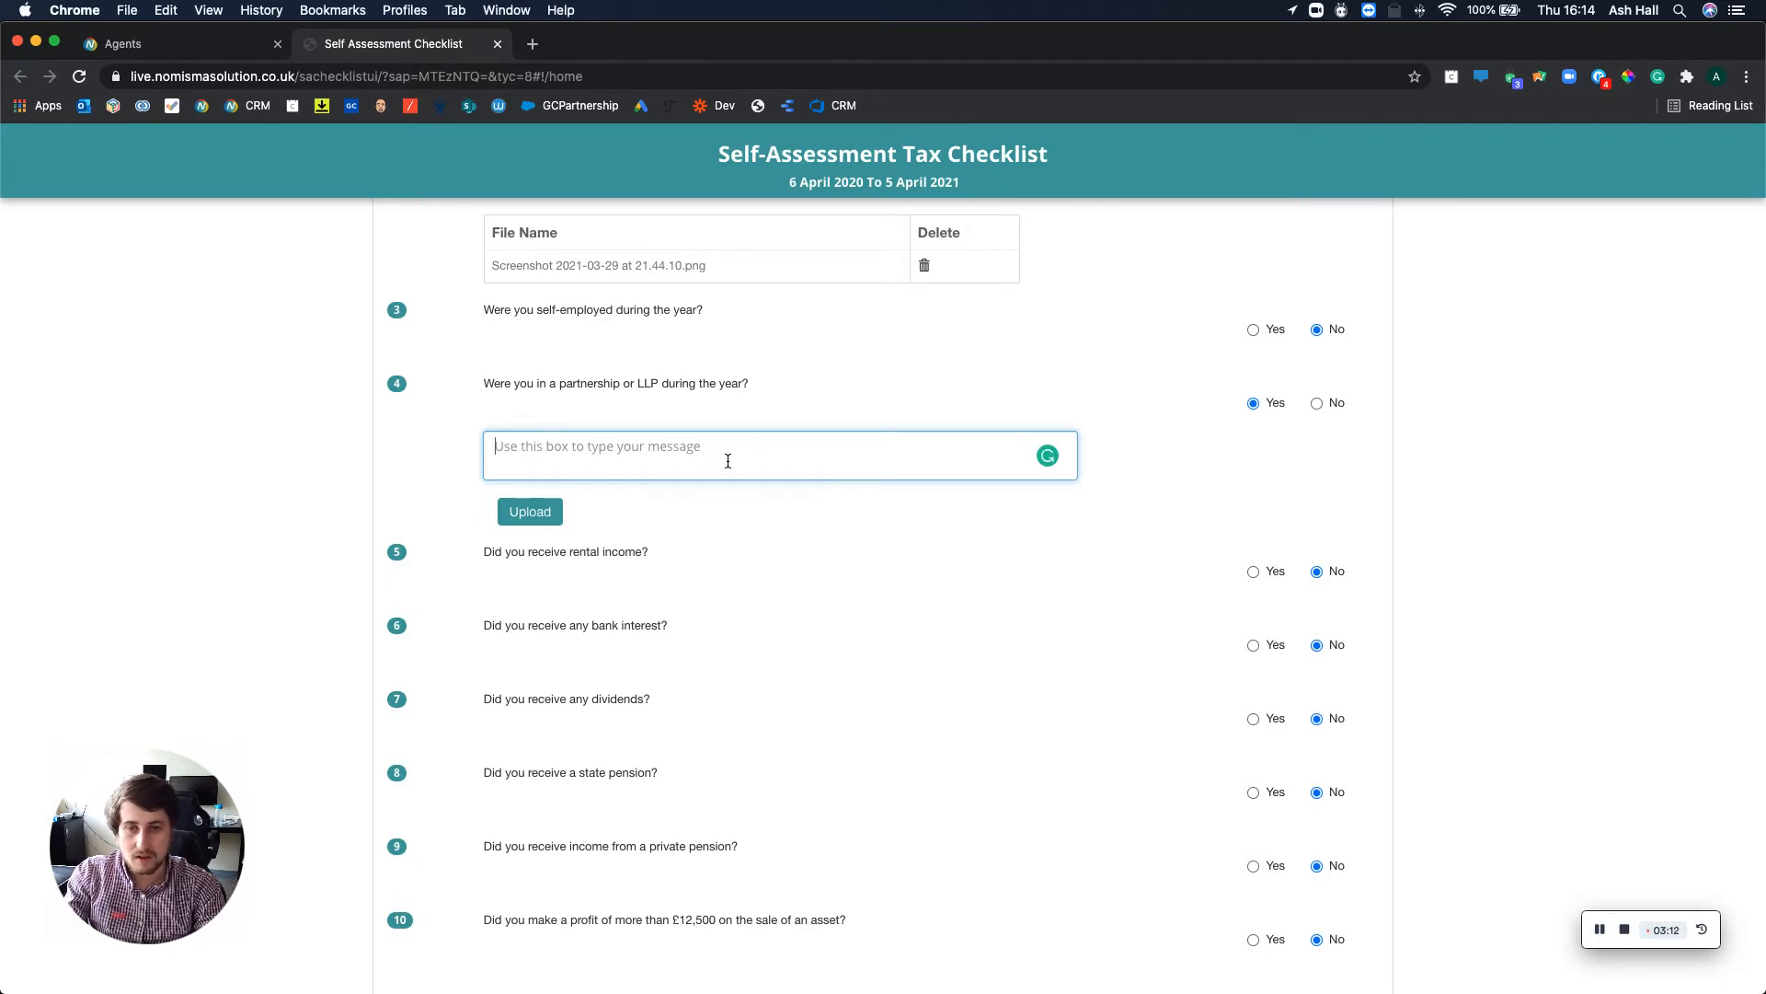
pyautogui.write('Yes,')
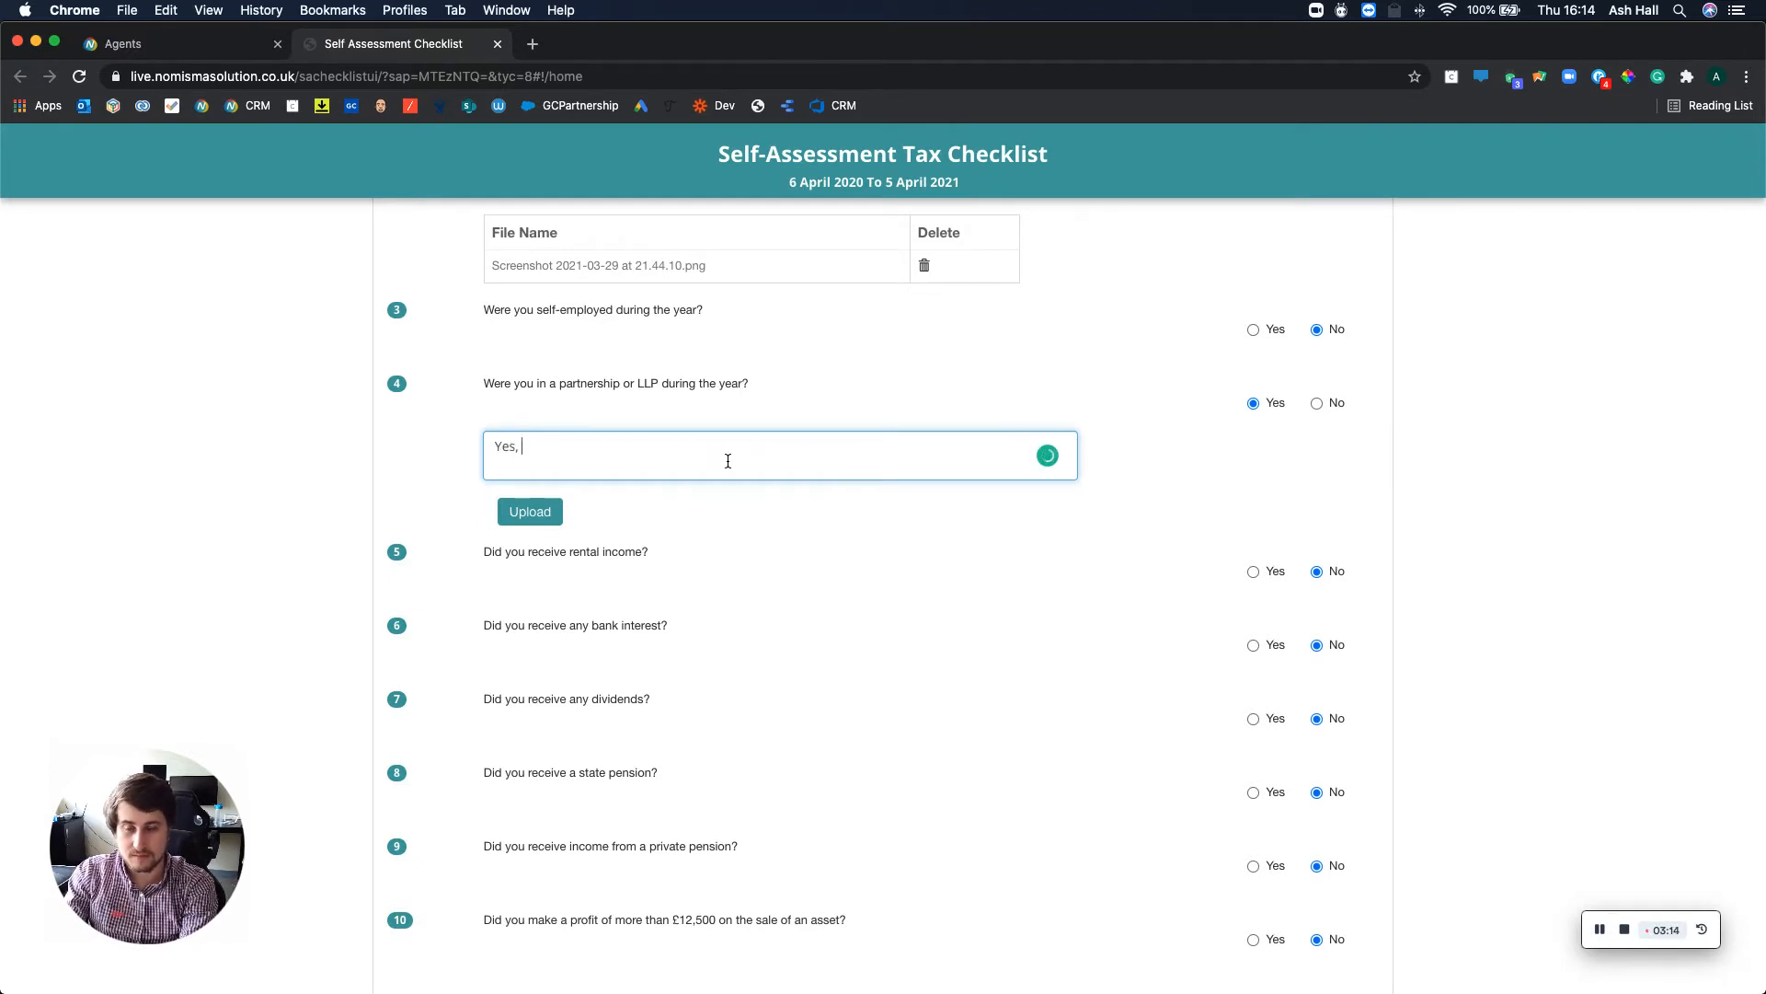
pyautogui.write(' for the whol')
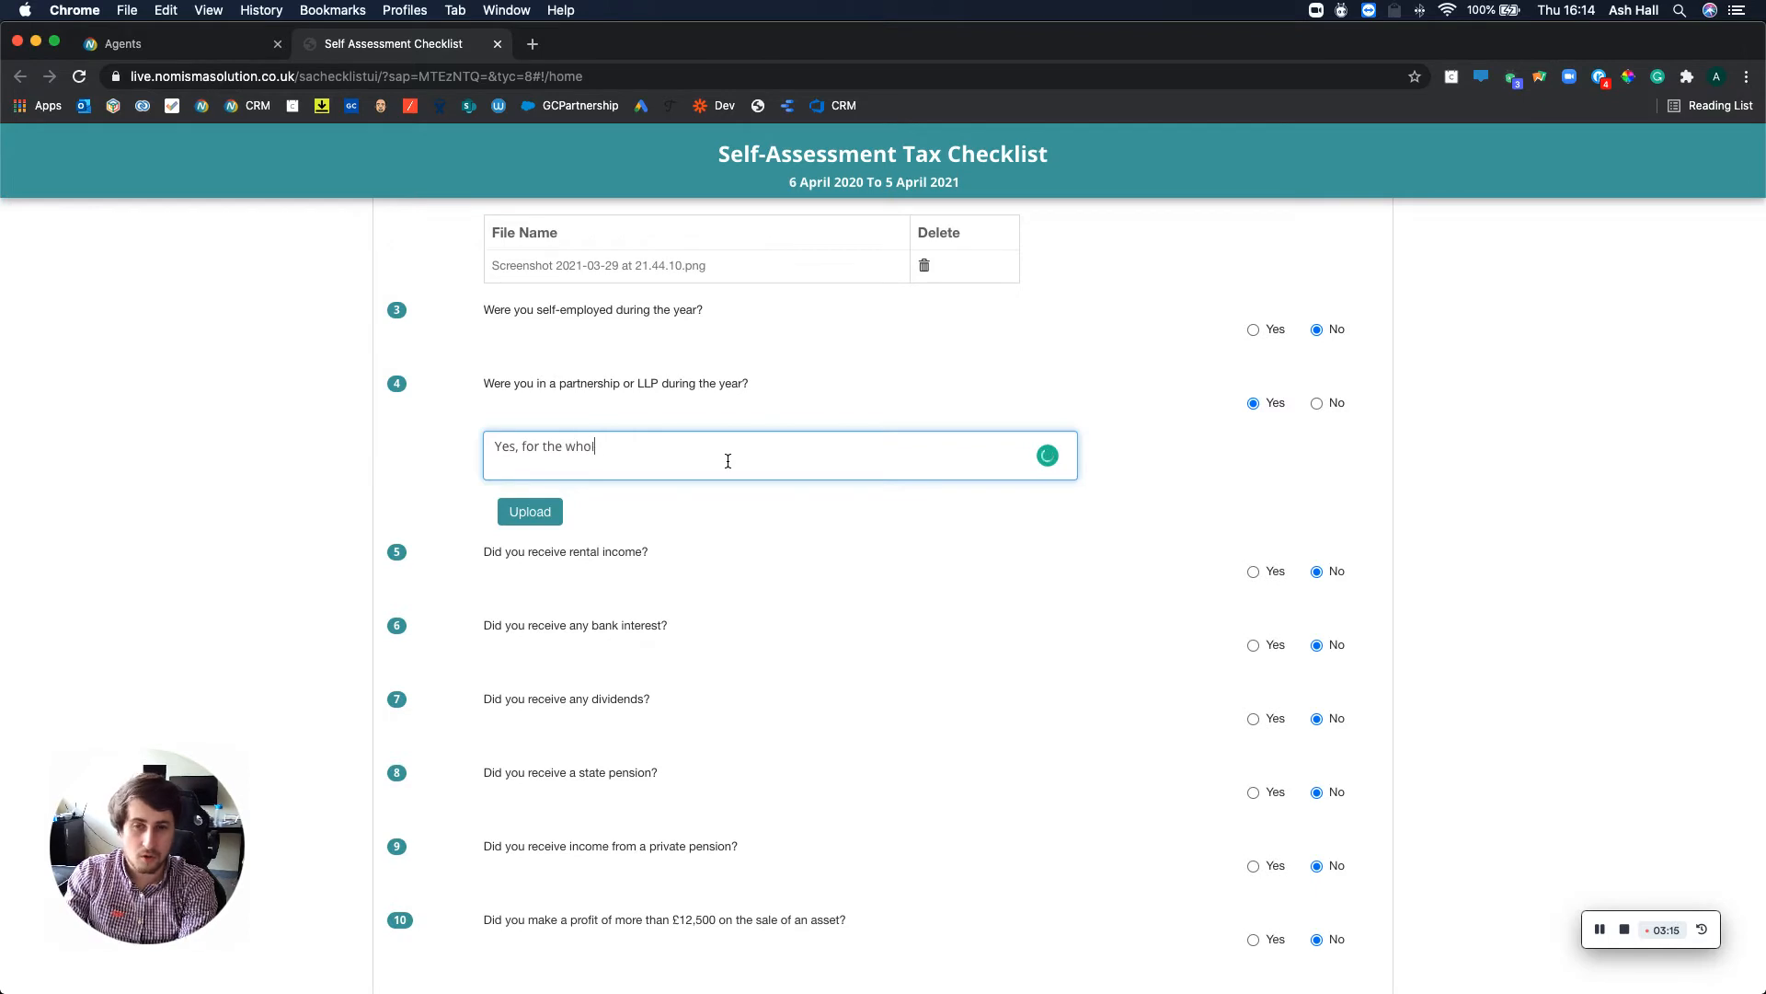
pyautogui.write('e of the year.')
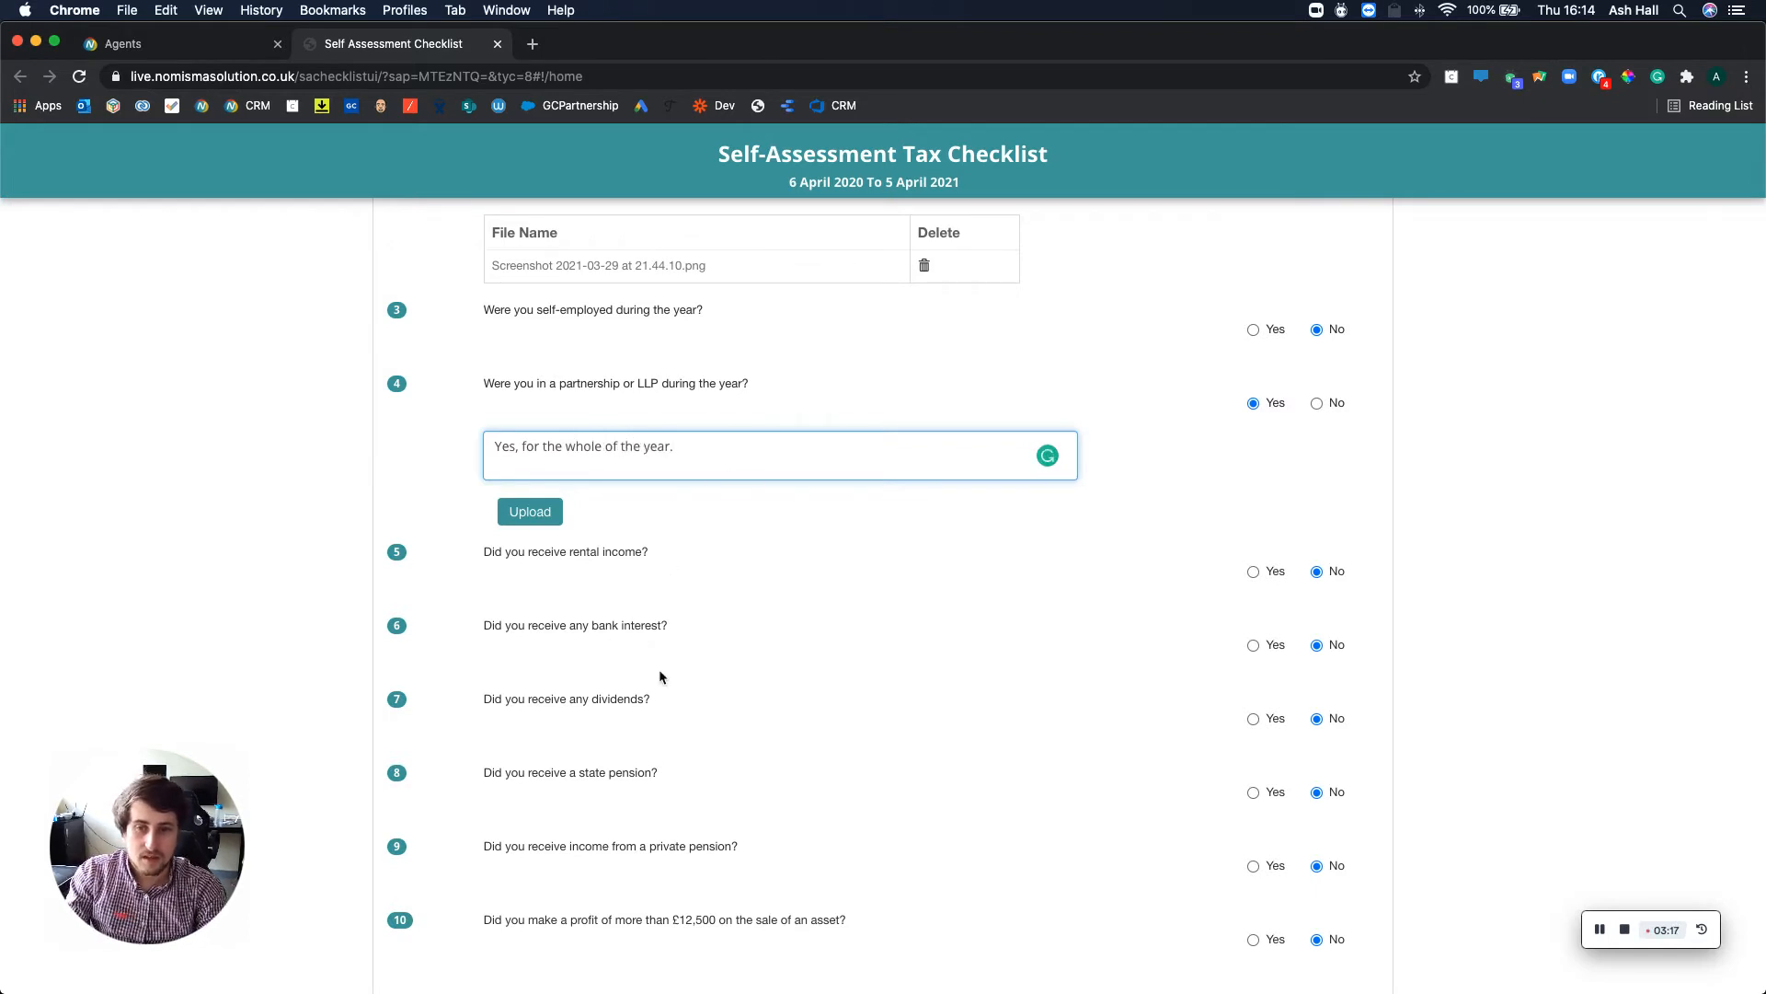
pyautogui.scroll(-2, 659, 670)
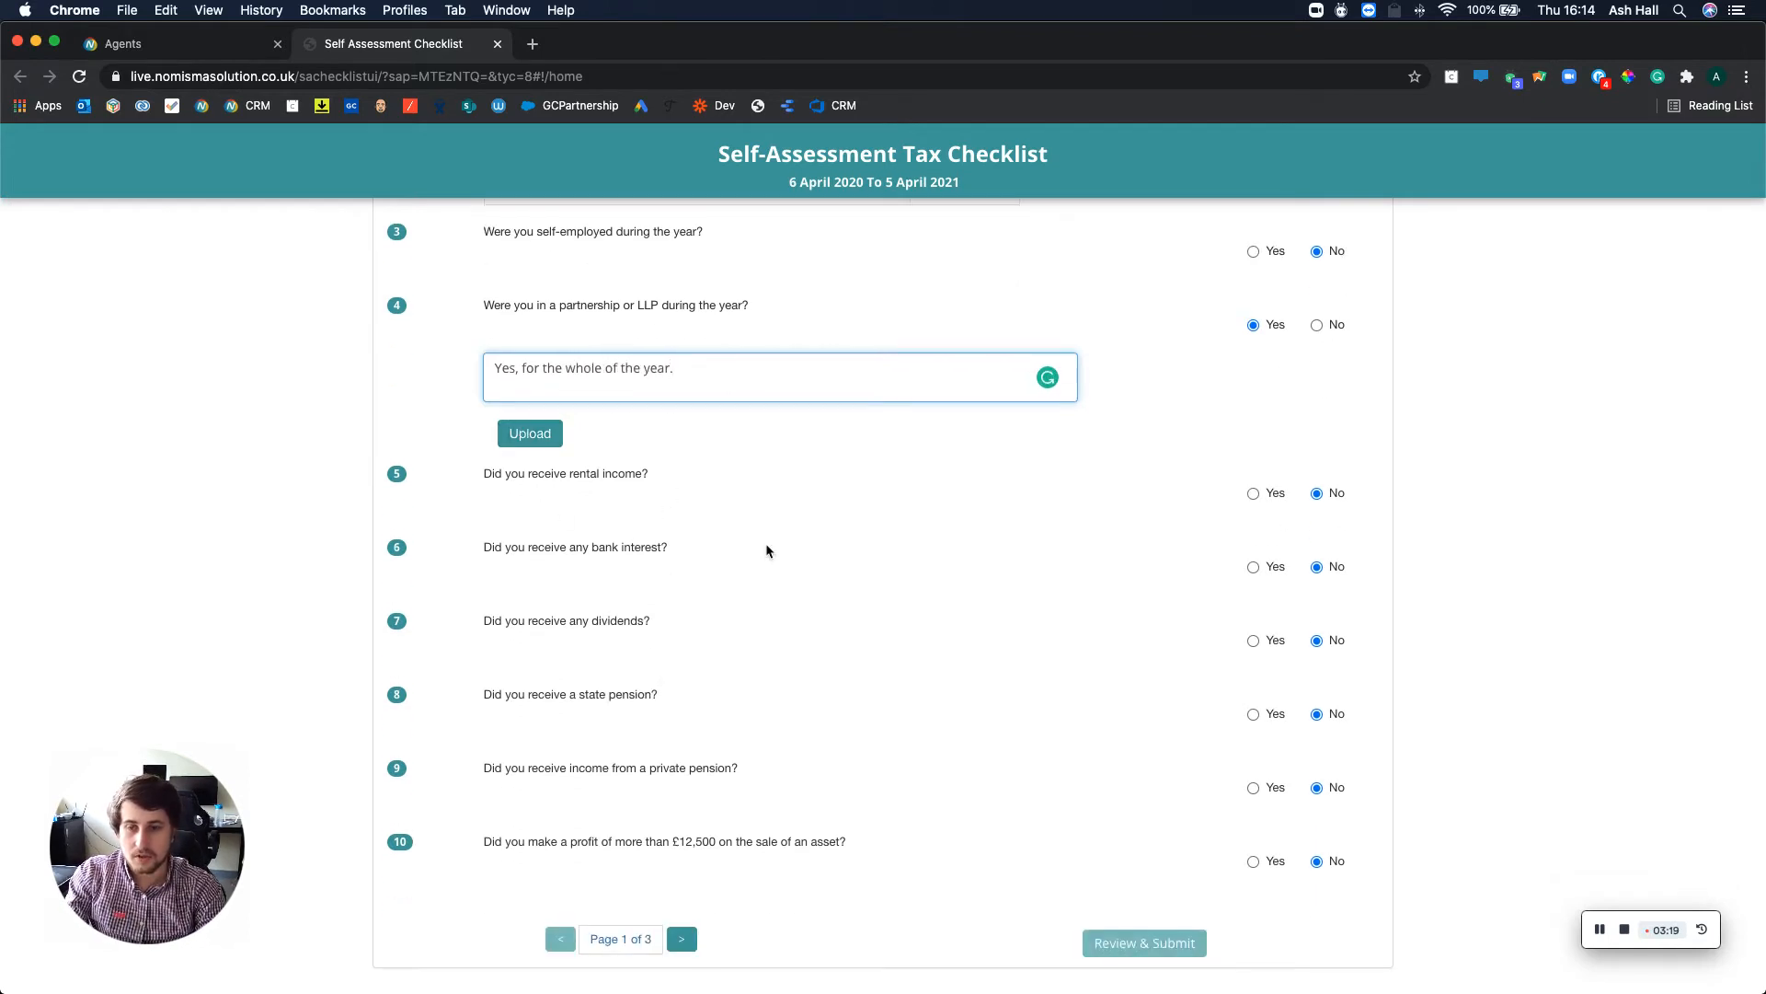
# Step: Answer Yes to rental income and review the property type, address, rent and expenses fields
pyautogui.scroll(-1, 970, 508)
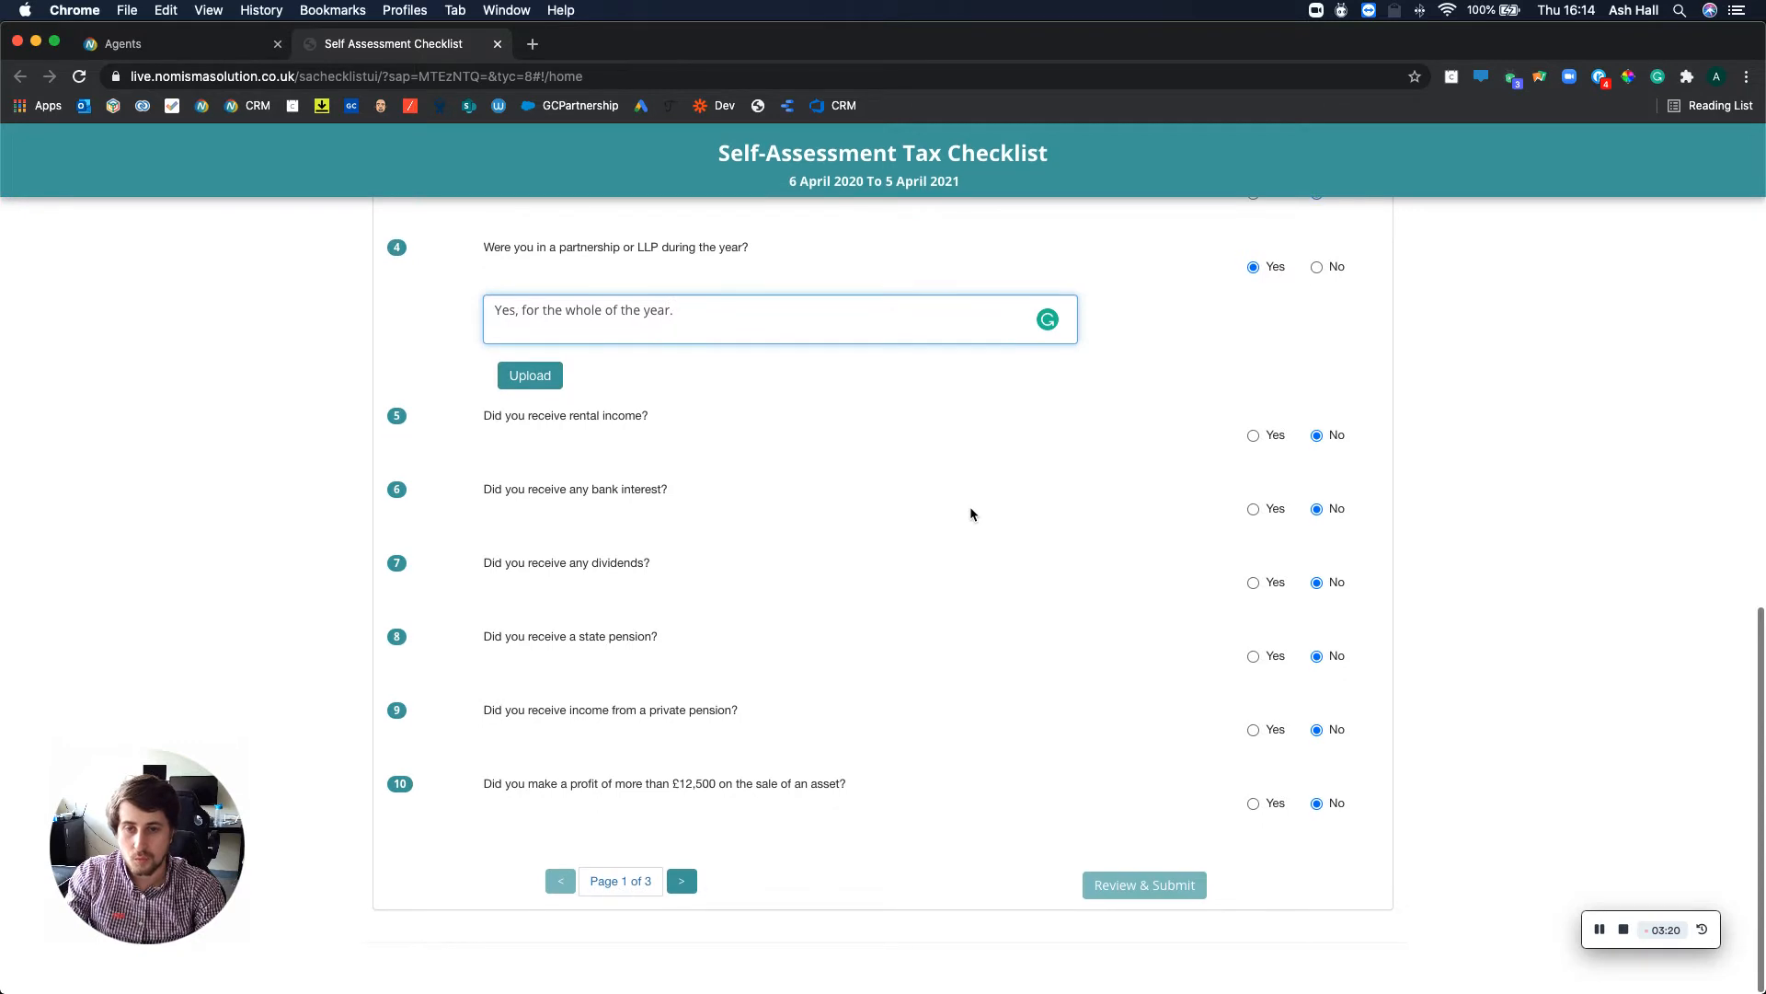
pyautogui.click(1254, 436)
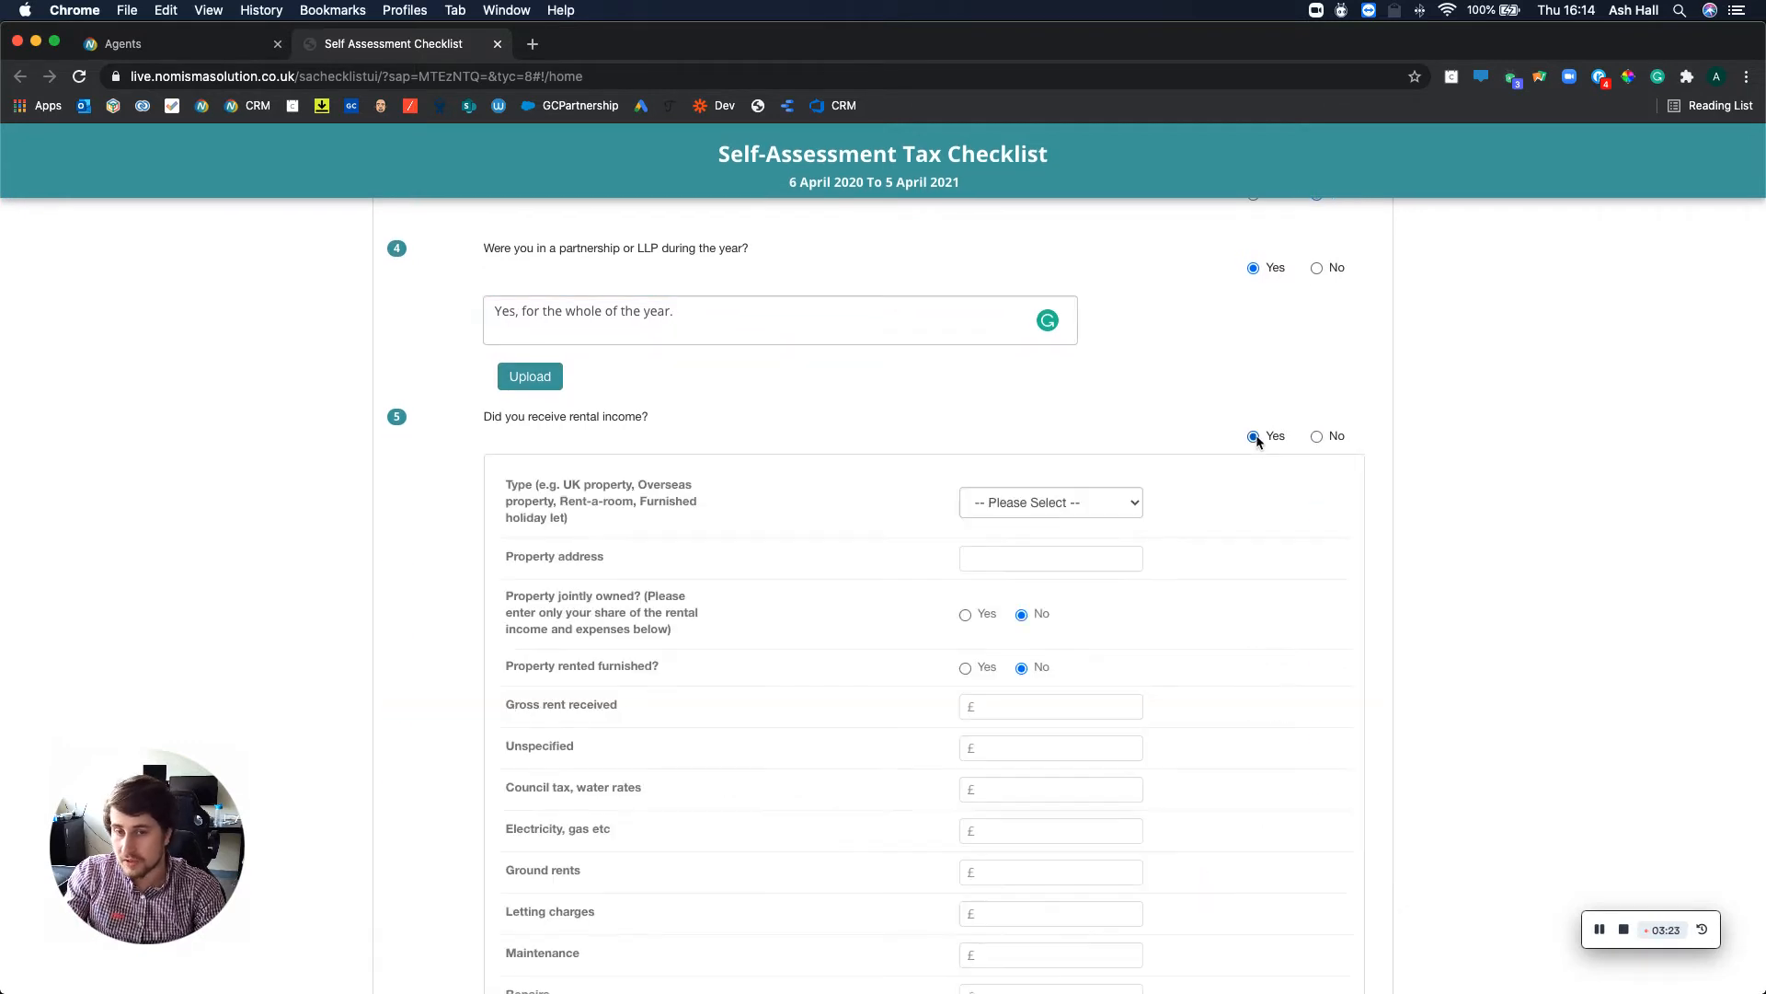
pyautogui.scroll(-3, 1037, 589)
pyautogui.scroll(-4, 1037, 588)
pyautogui.scroll(-4, 1035, 580)
pyautogui.scroll(3, 1035, 581)
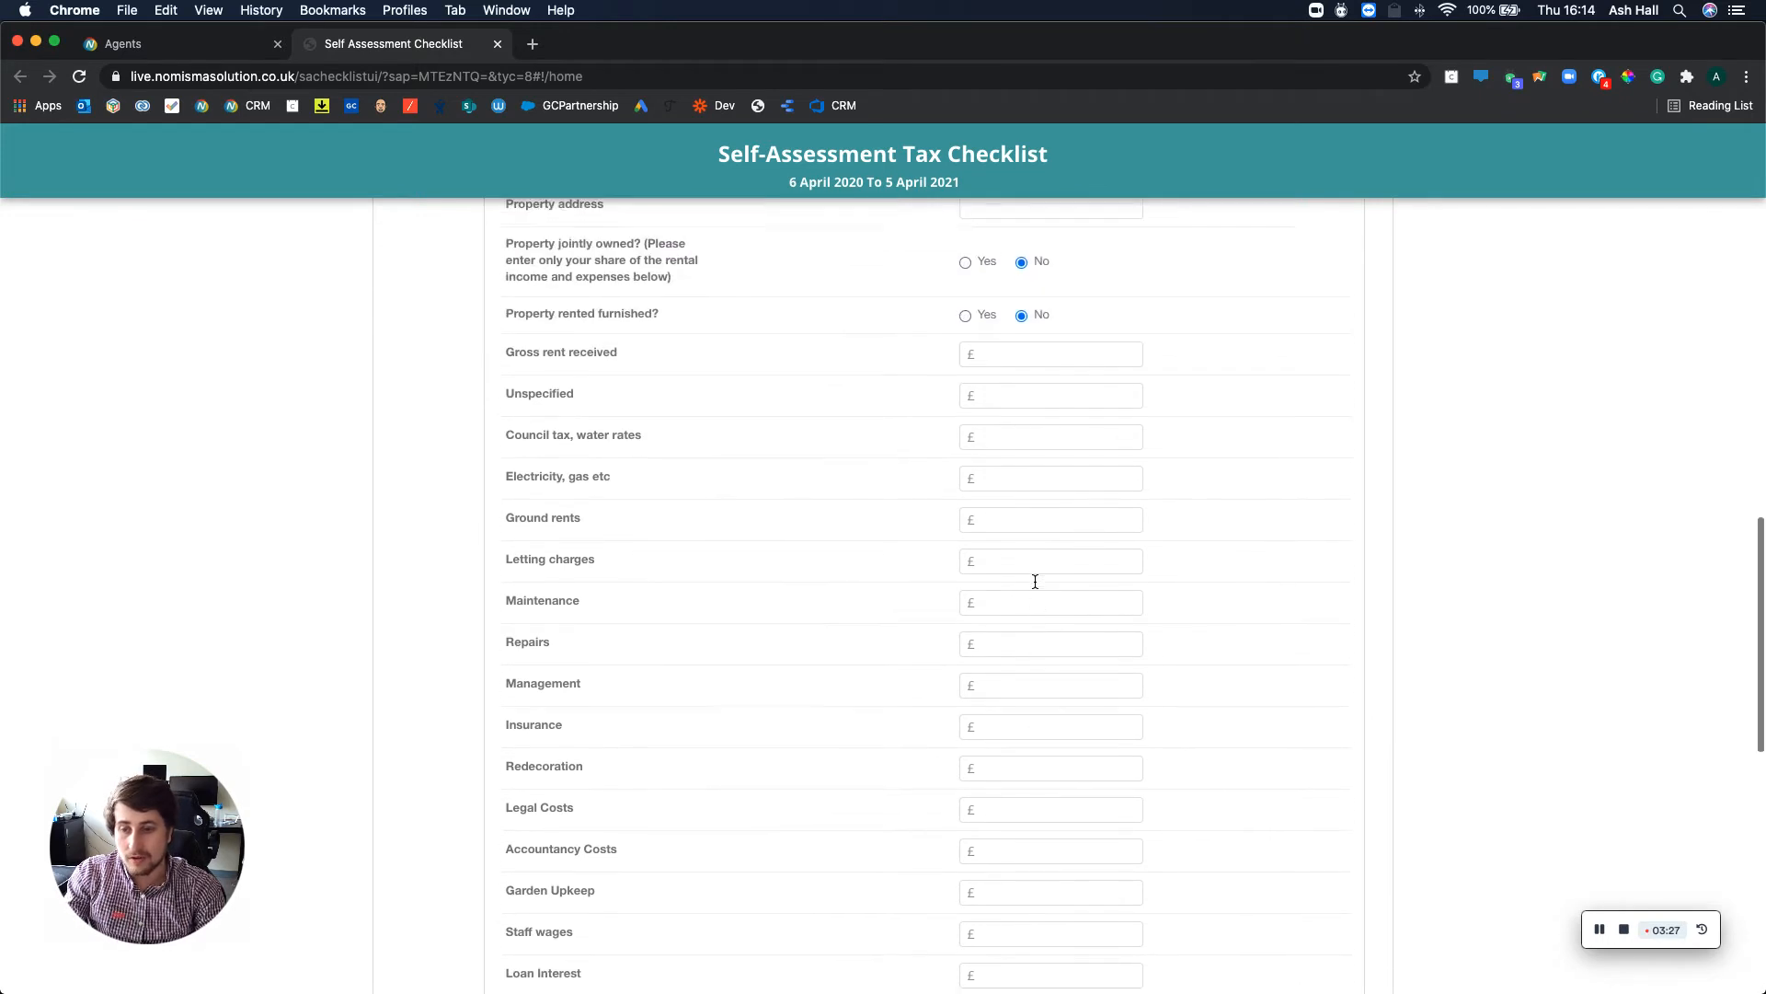
pyautogui.scroll(1, 1035, 580)
pyautogui.scroll(-10, 1035, 581)
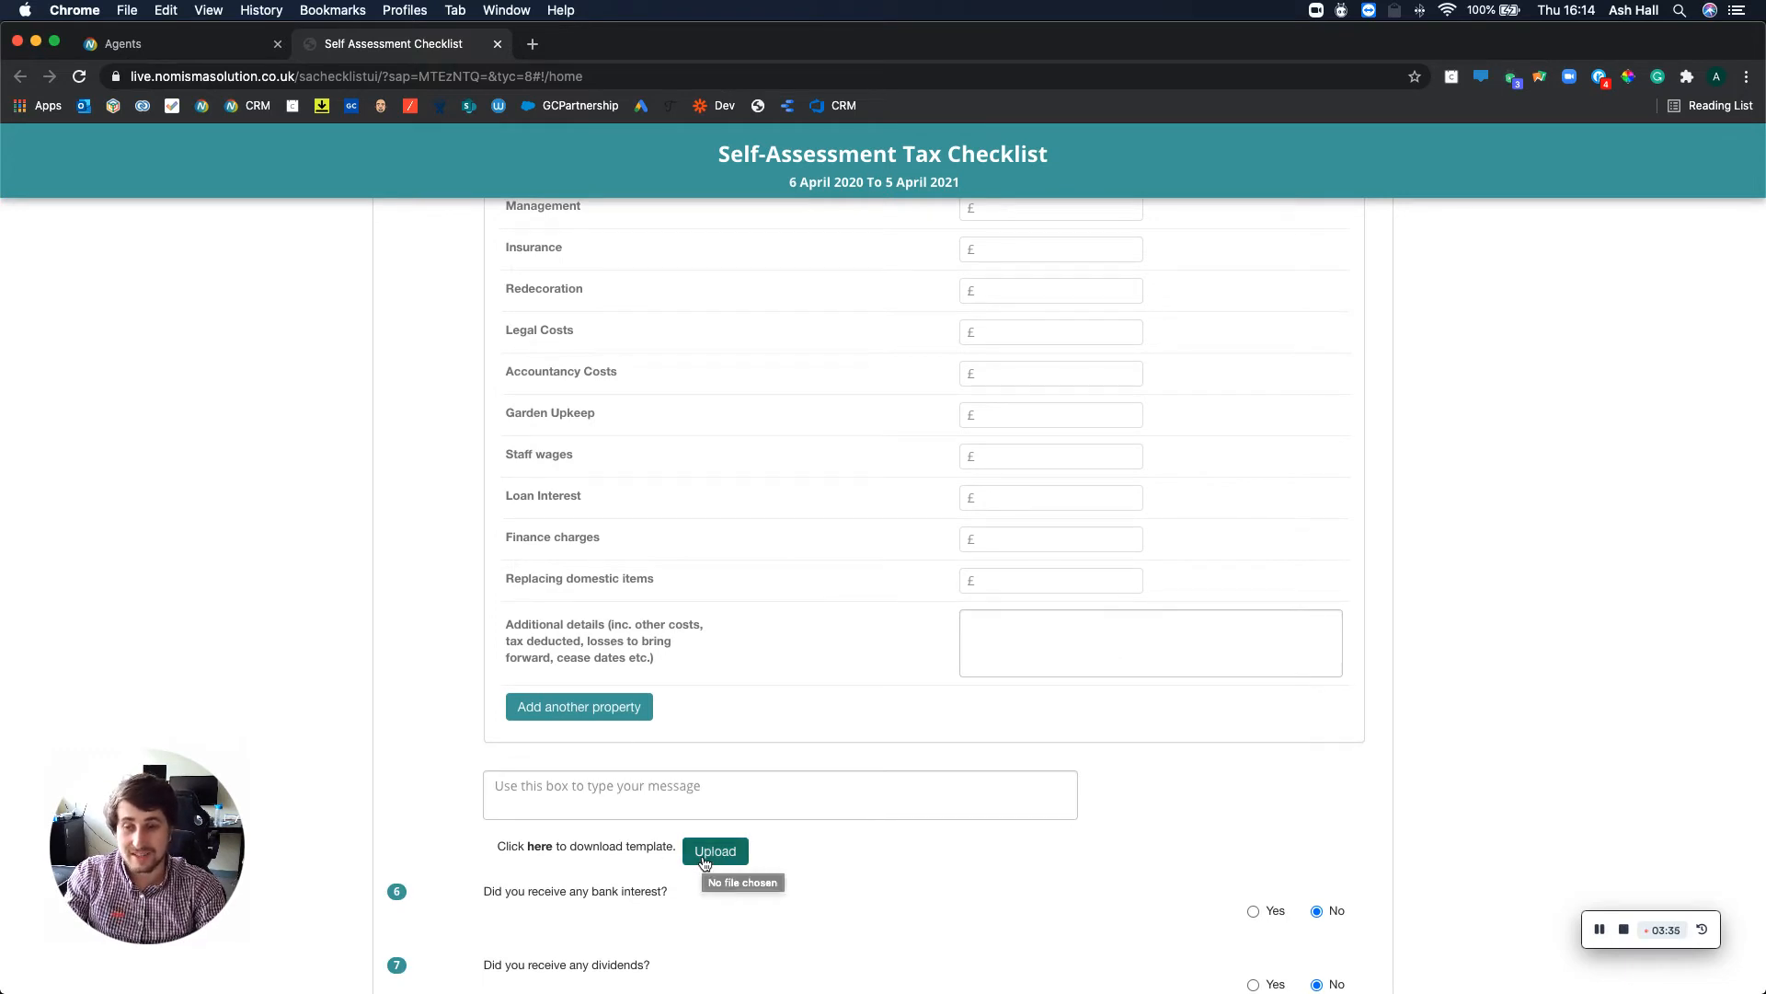
pyautogui.scroll(-2, 704, 862)
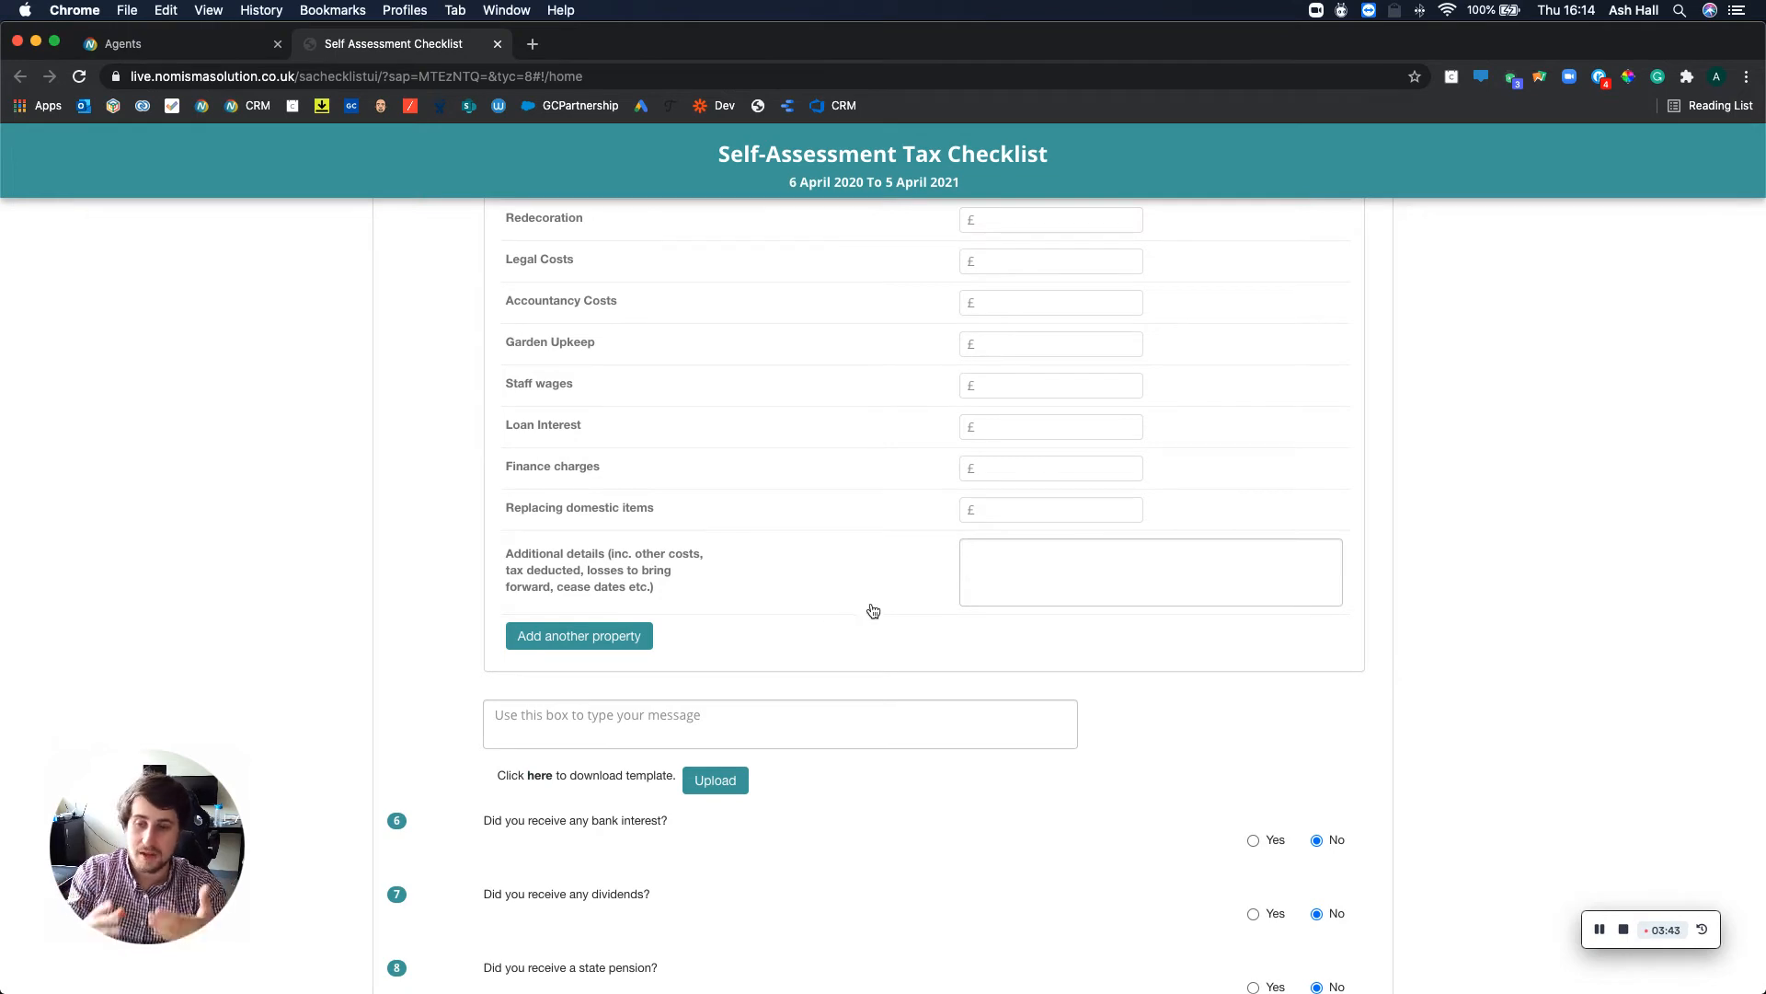
pyautogui.scroll(10, 873, 611)
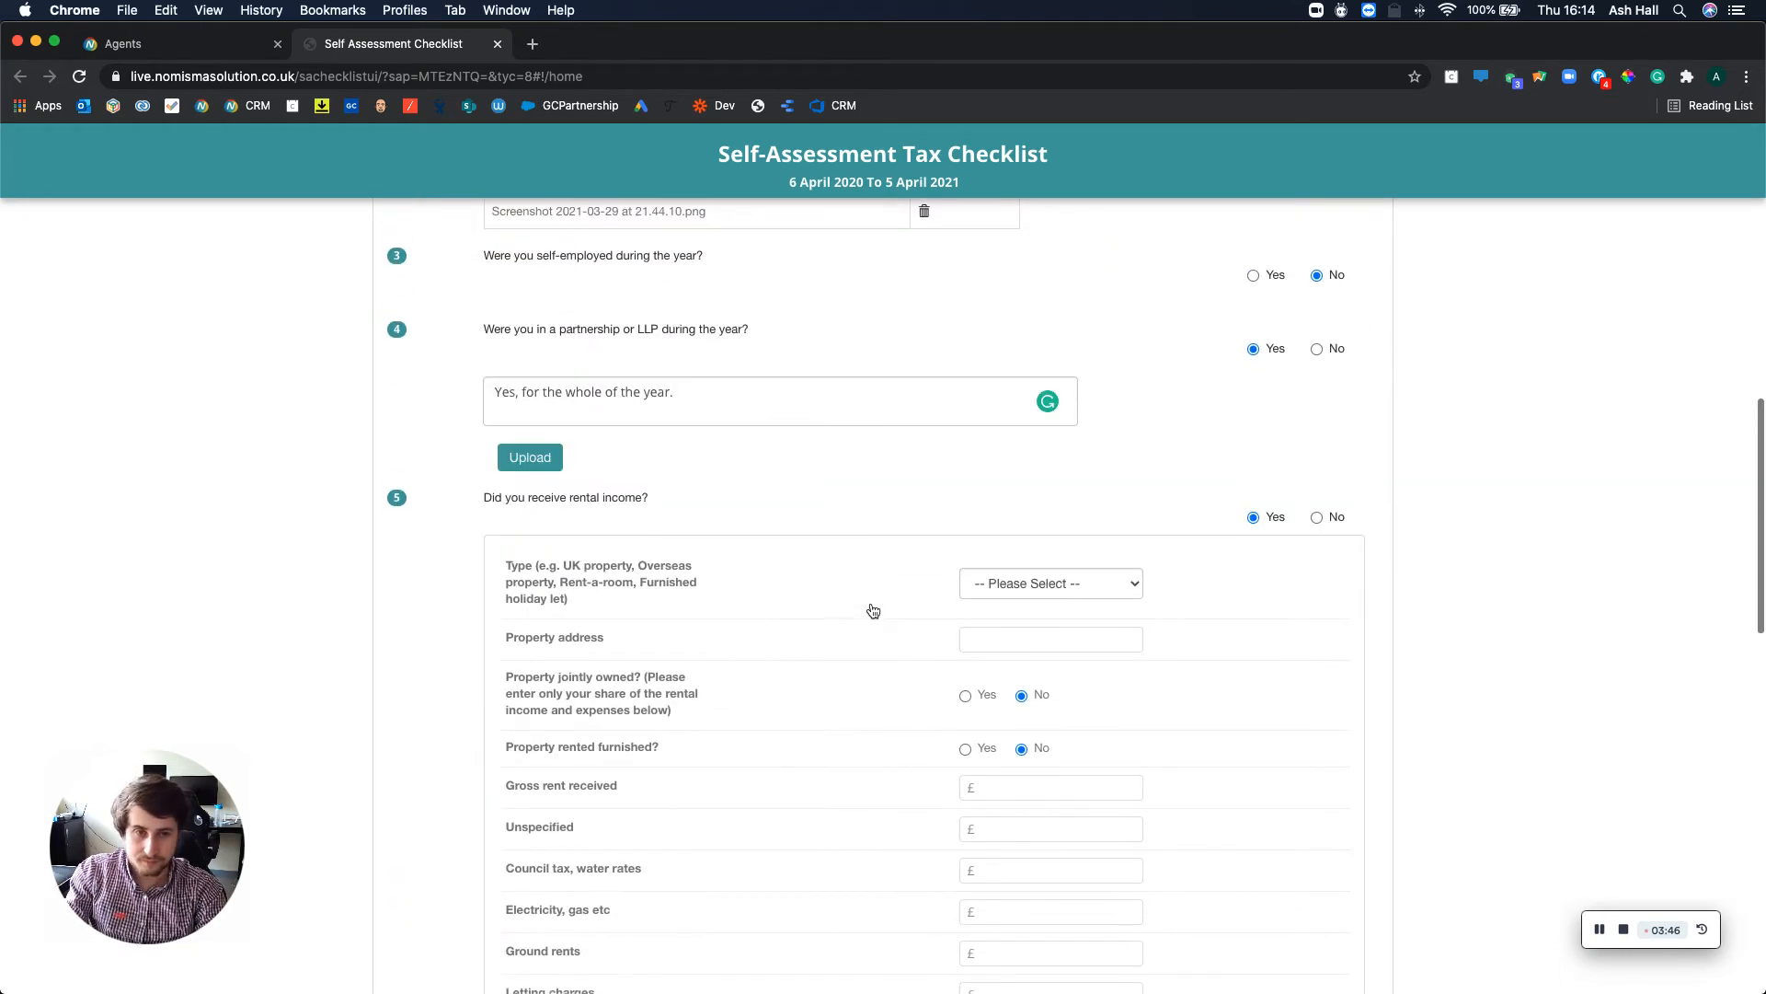
# Step: Set rental income back to No, answer bank interest Yes, and add BACS TEL-IP 5000 Taxed UK interest
pyautogui.click(1316, 517)
pyautogui.scroll(-2, 1069, 710)
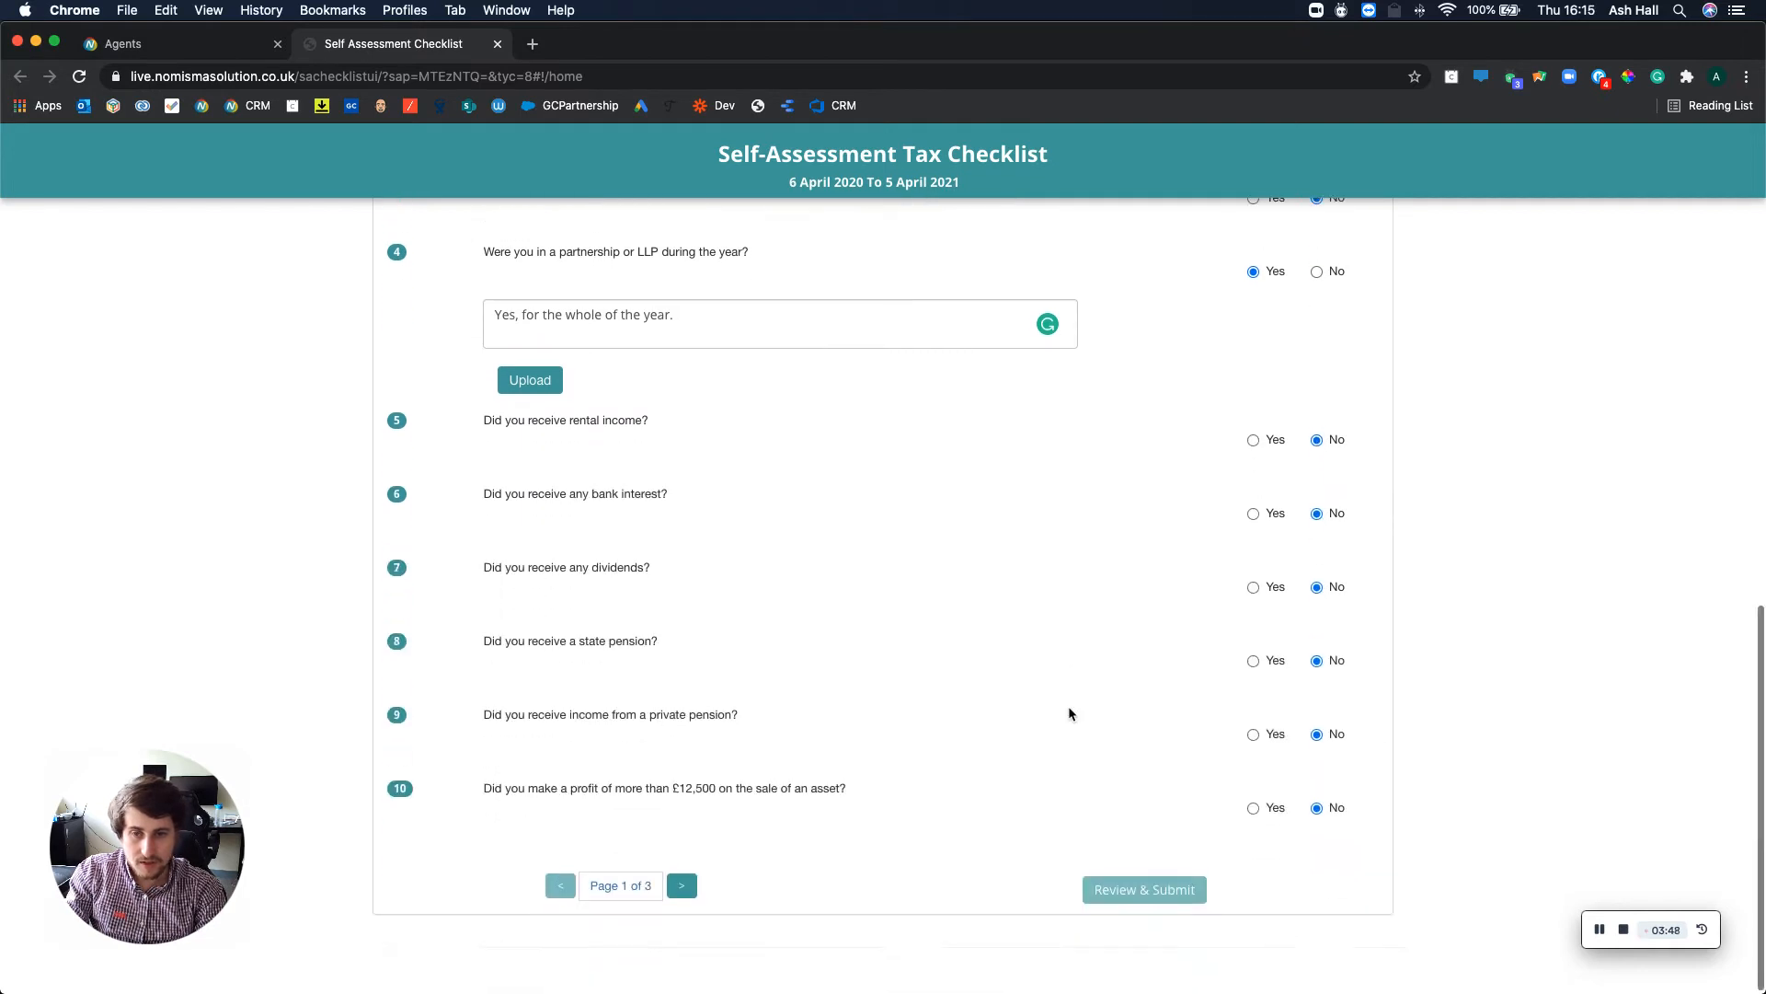
pyautogui.click(1253, 510)
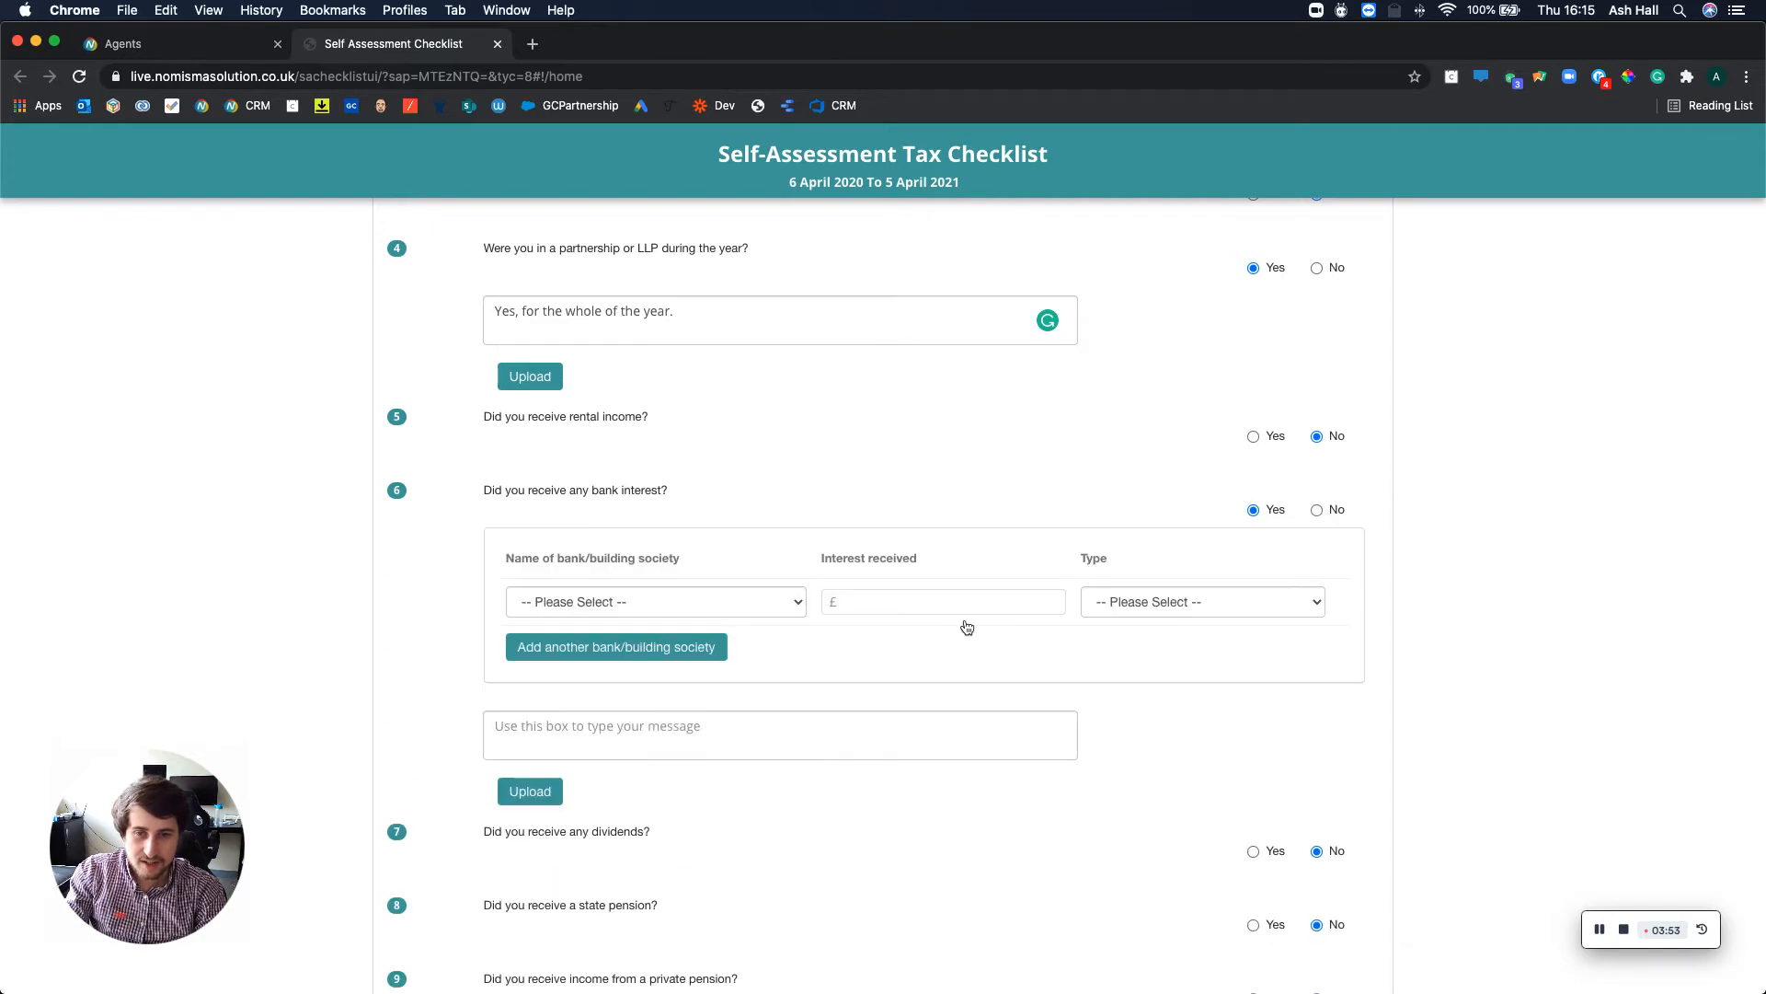
pyautogui.click(699, 601)
pyautogui.click(589, 671)
pyautogui.click(861, 603)
pyautogui.write('5000')
pyautogui.press('Tab')
pyautogui.click(1157, 611)
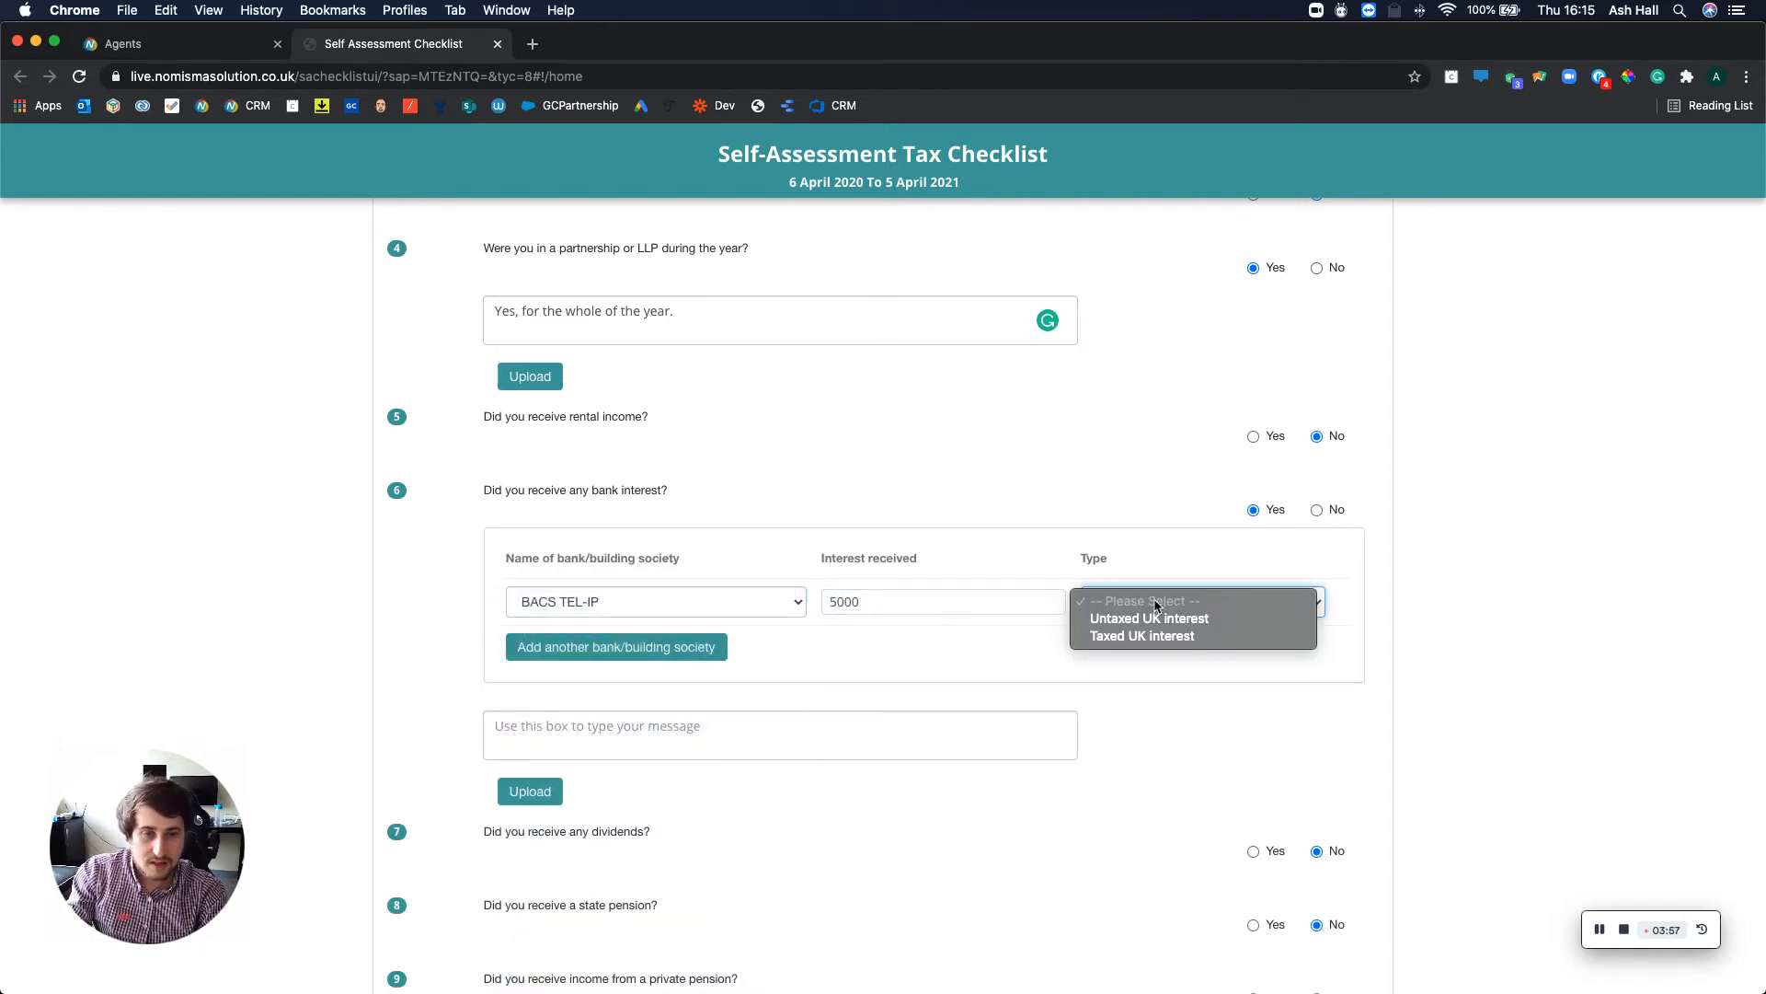
pyautogui.click(1125, 636)
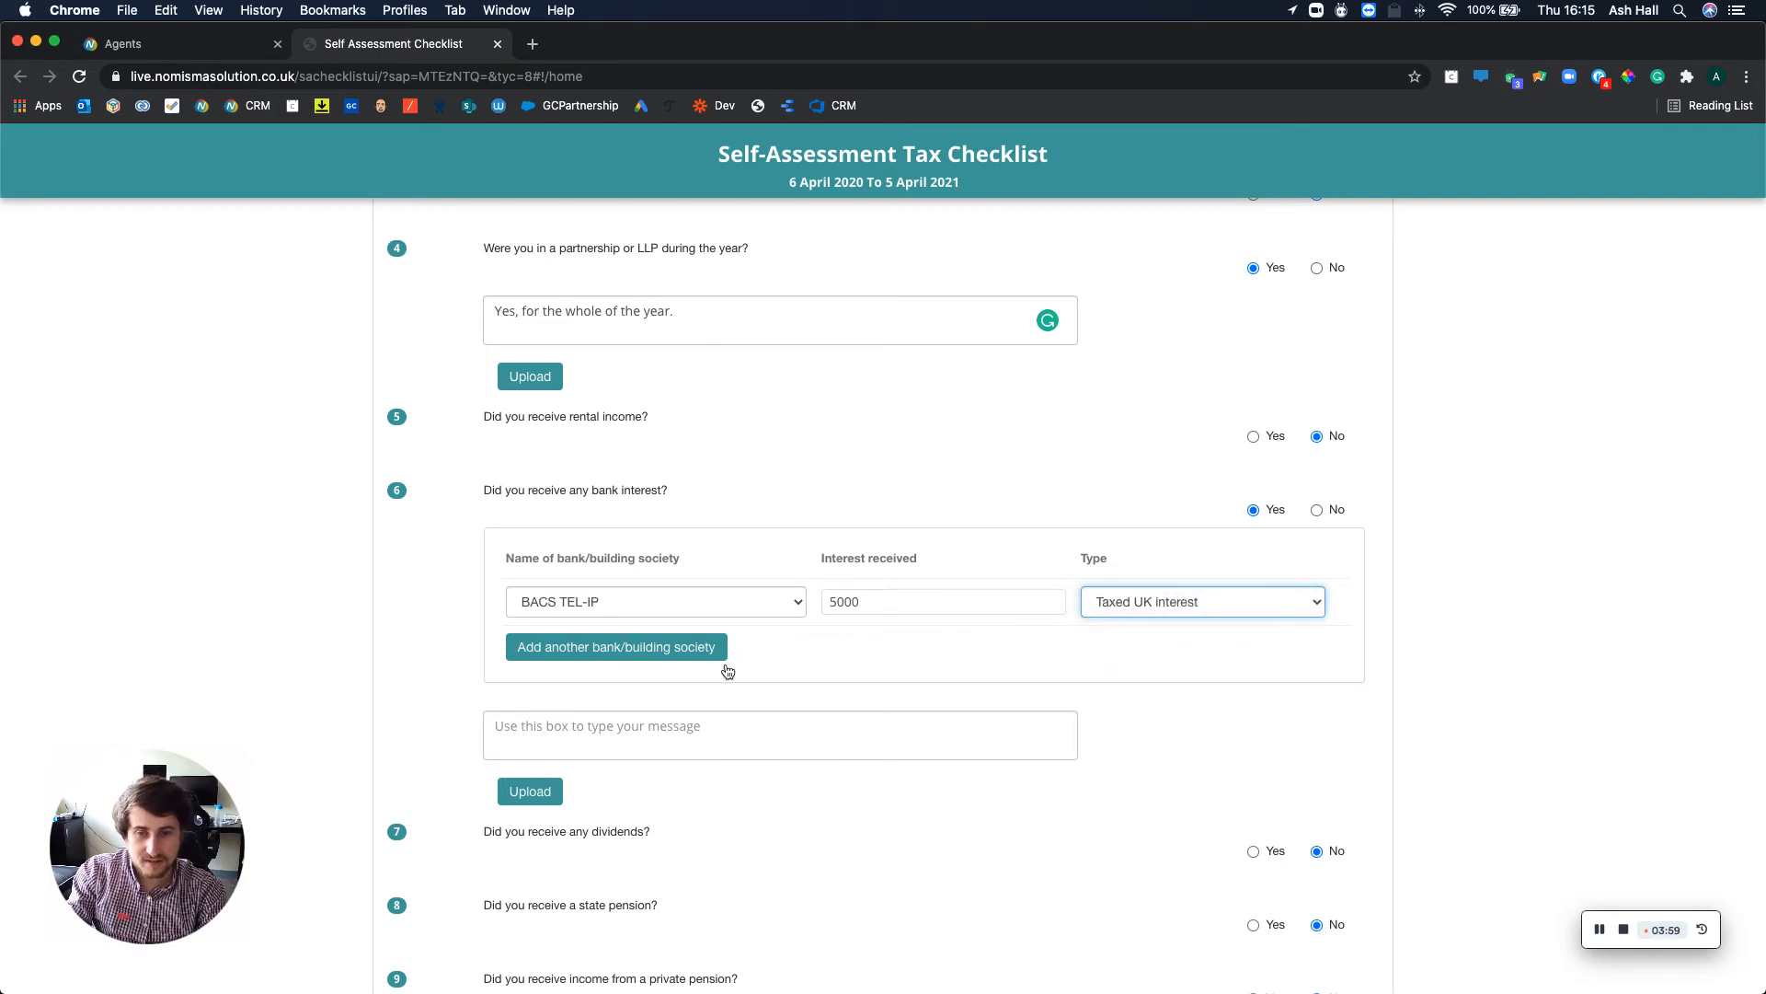
# Step: Add a second bank row: Bank of scotland, 5000 Untaxed UK interest
pyautogui.click(681, 648)
pyautogui.click(685, 653)
pyautogui.click(589, 753)
pyautogui.click(813, 648)
pyautogui.write('500')
pyautogui.press('Tab')
pyautogui.click(1042, 655)
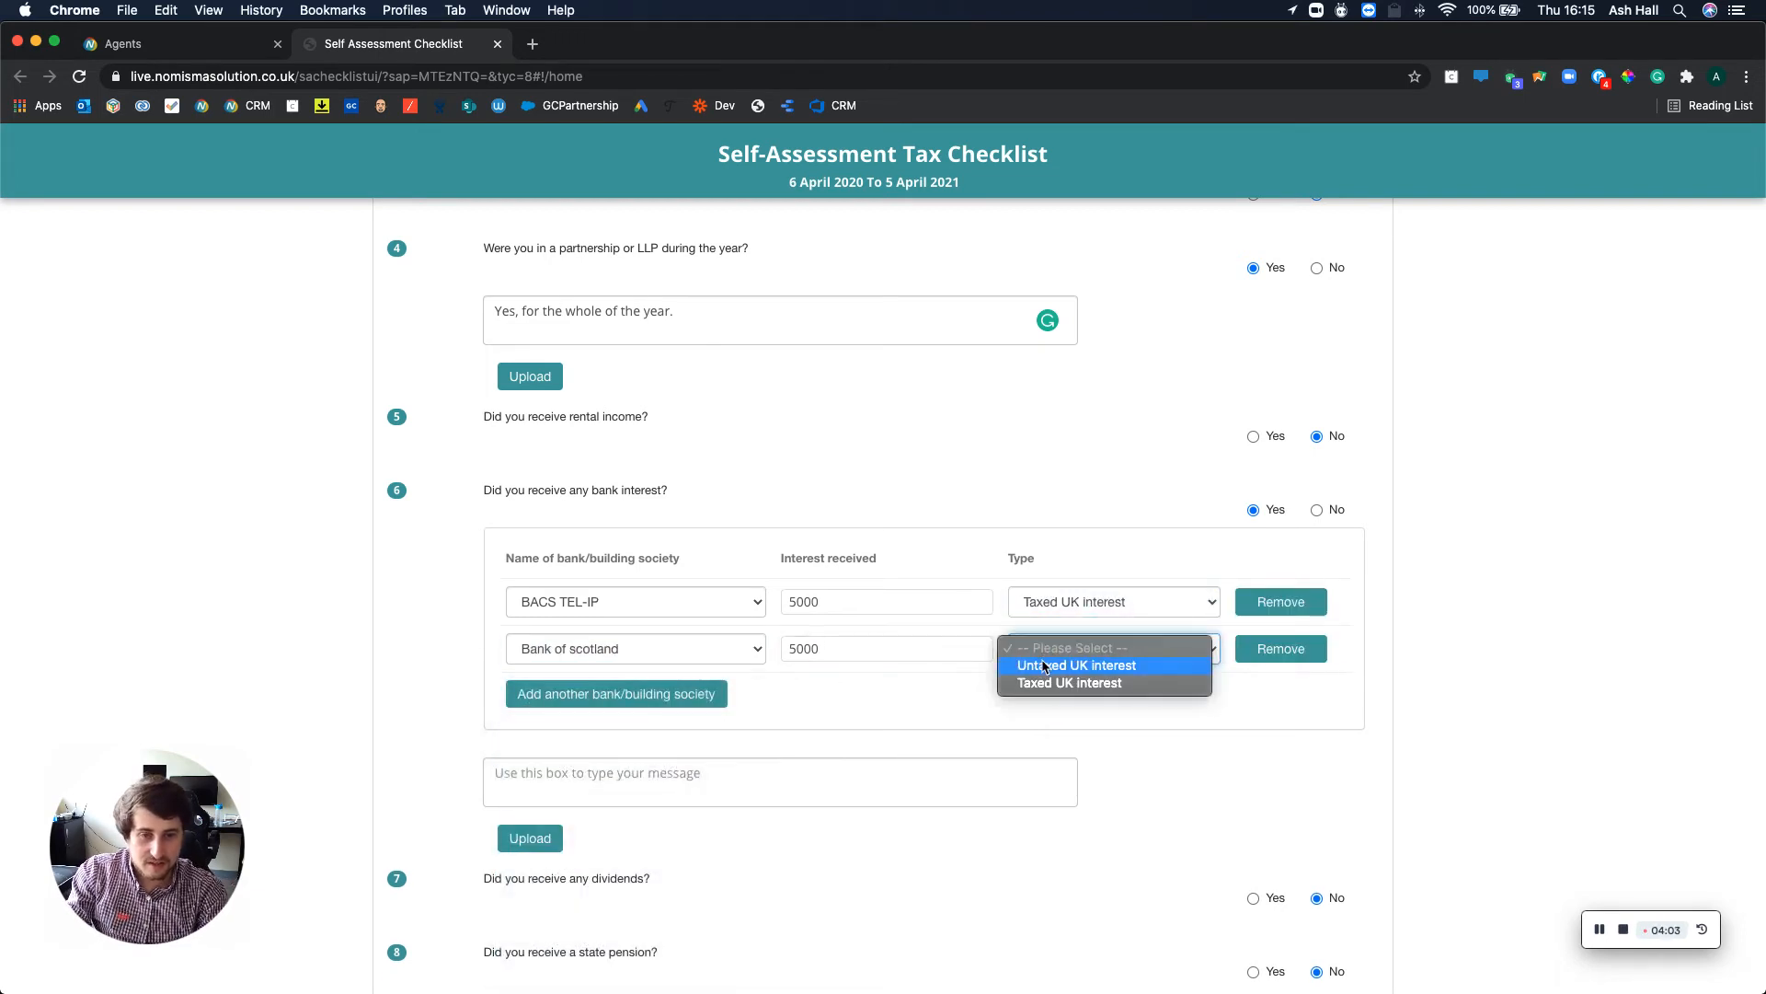
pyautogui.click(1058, 665)
# Step: Add the comment 'Bank interest' to the bank interest question
pyautogui.scroll(-2, 897, 709)
pyautogui.click(897, 690)
pyautogui.write('Bank interest')
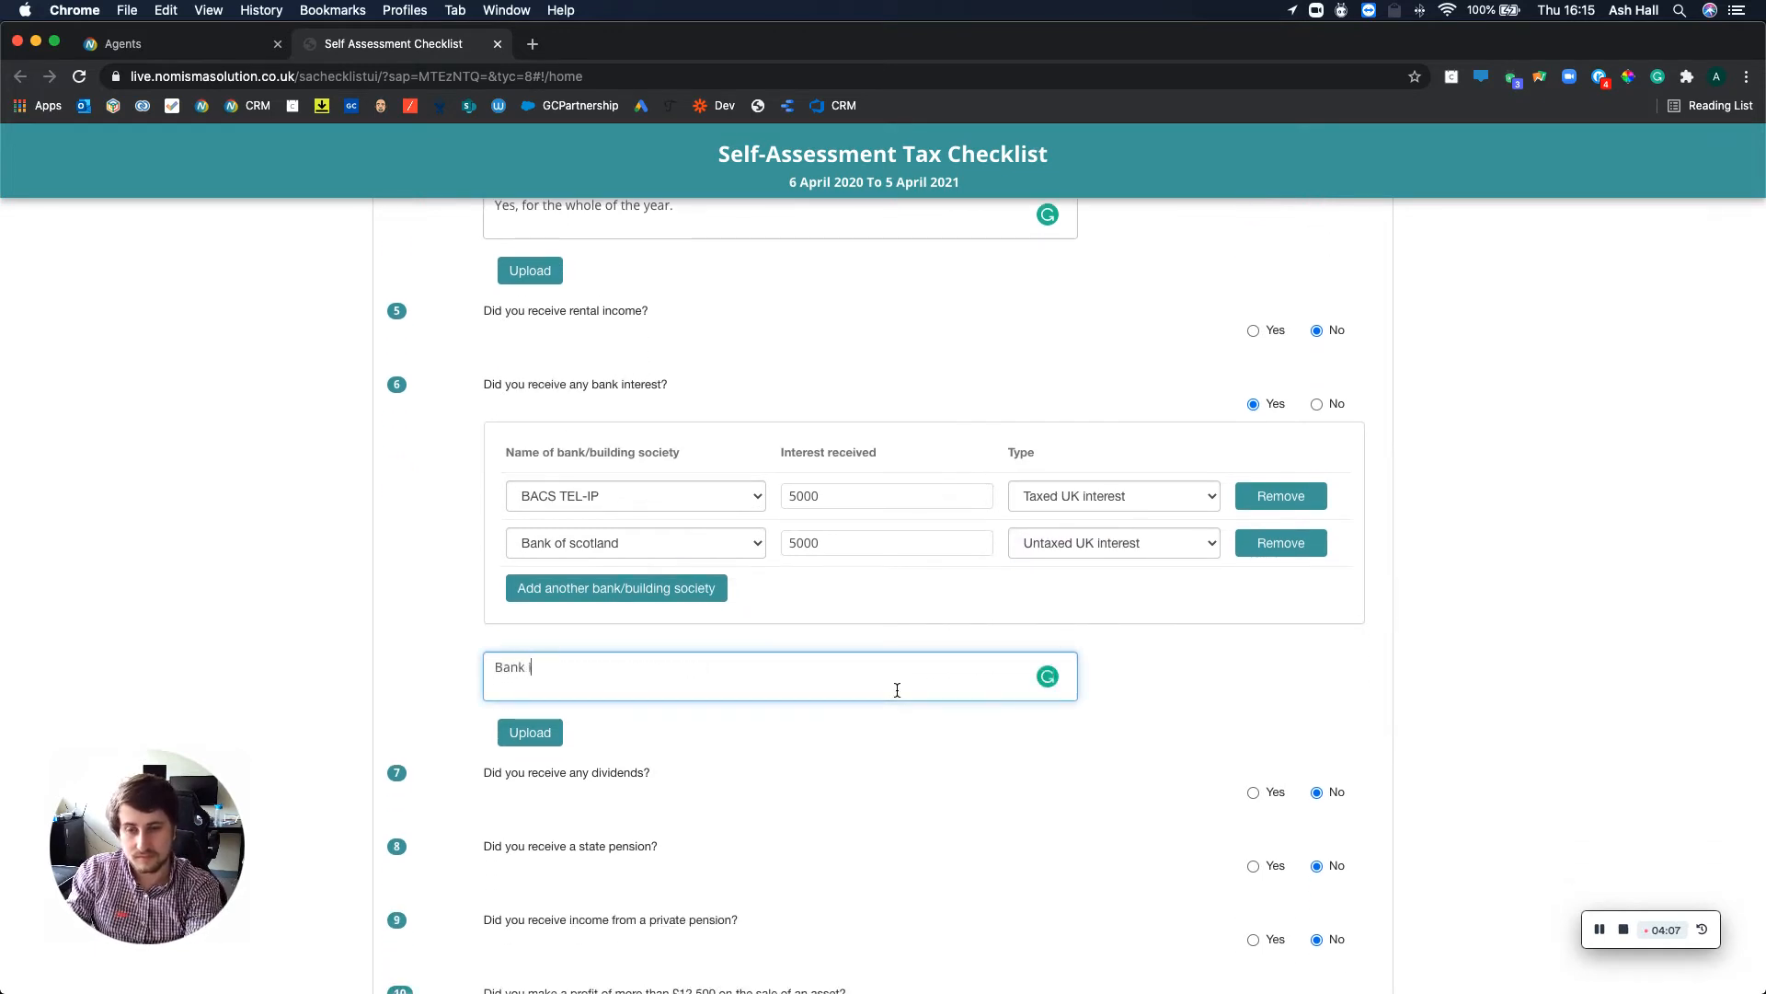
pyautogui.click(1242, 703)
pyautogui.scroll(-5, 1242, 703)
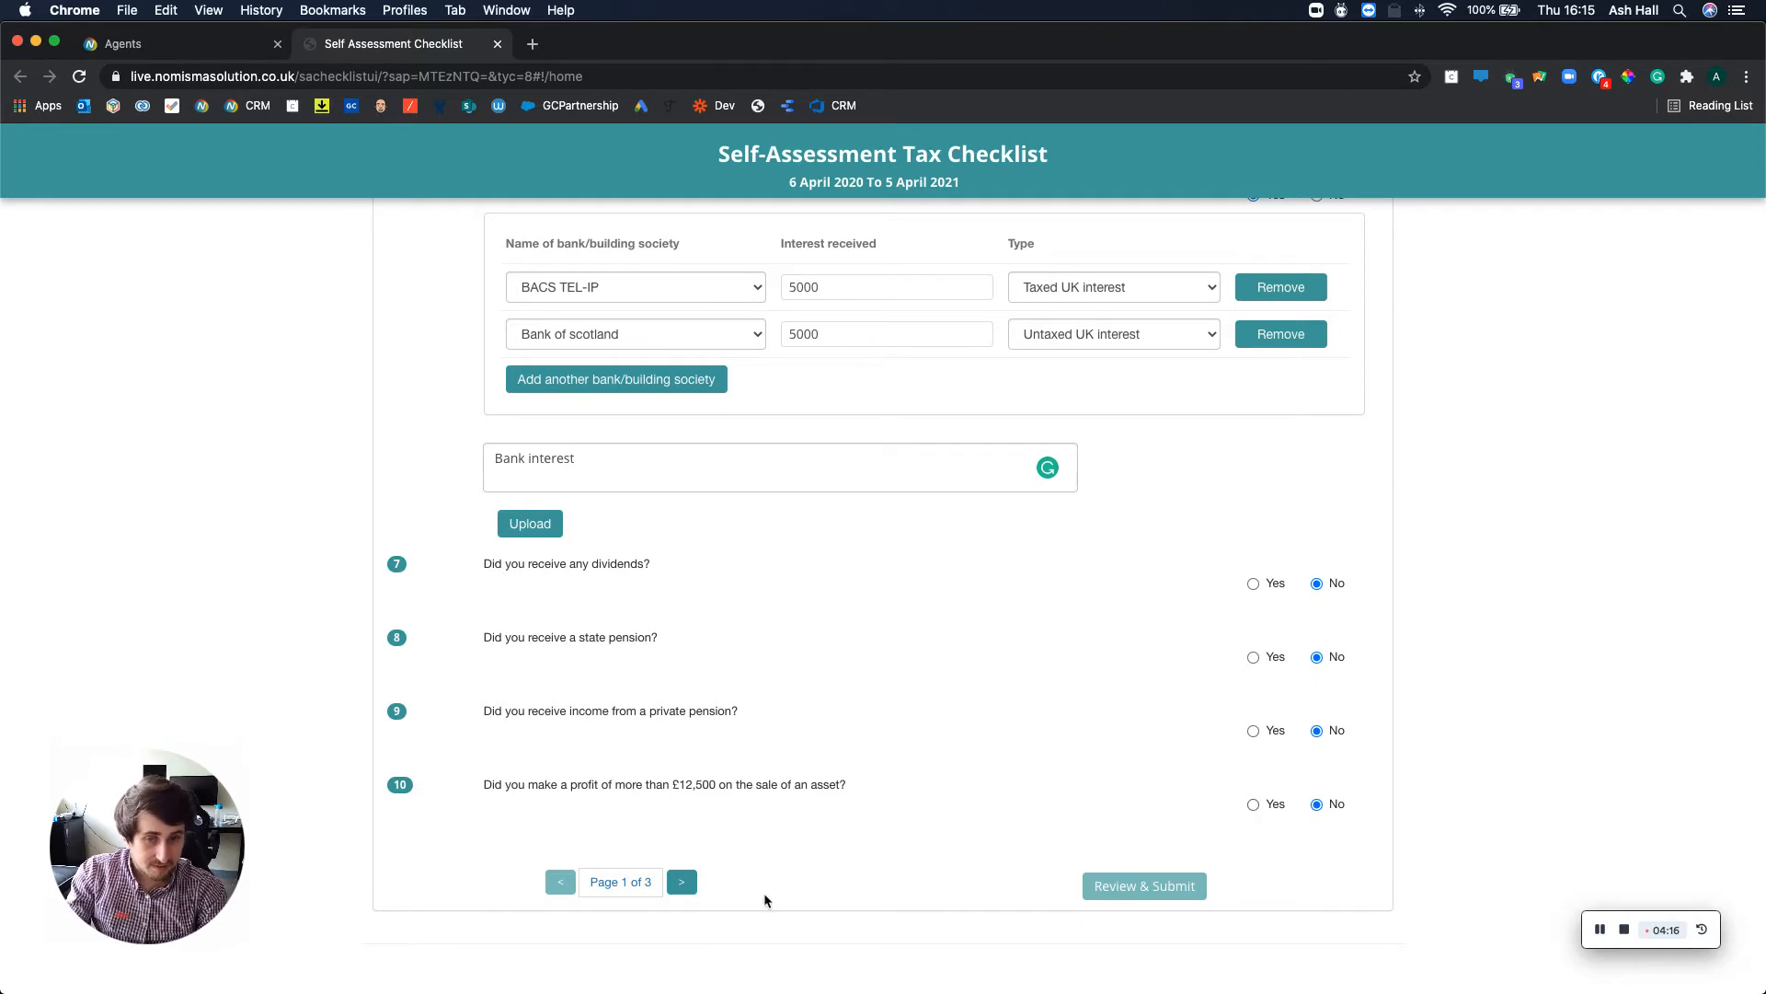
# Step: Dismiss the missing-comment alert and comment 'Full time employment' on employment question 2
pyautogui.click(688, 885)
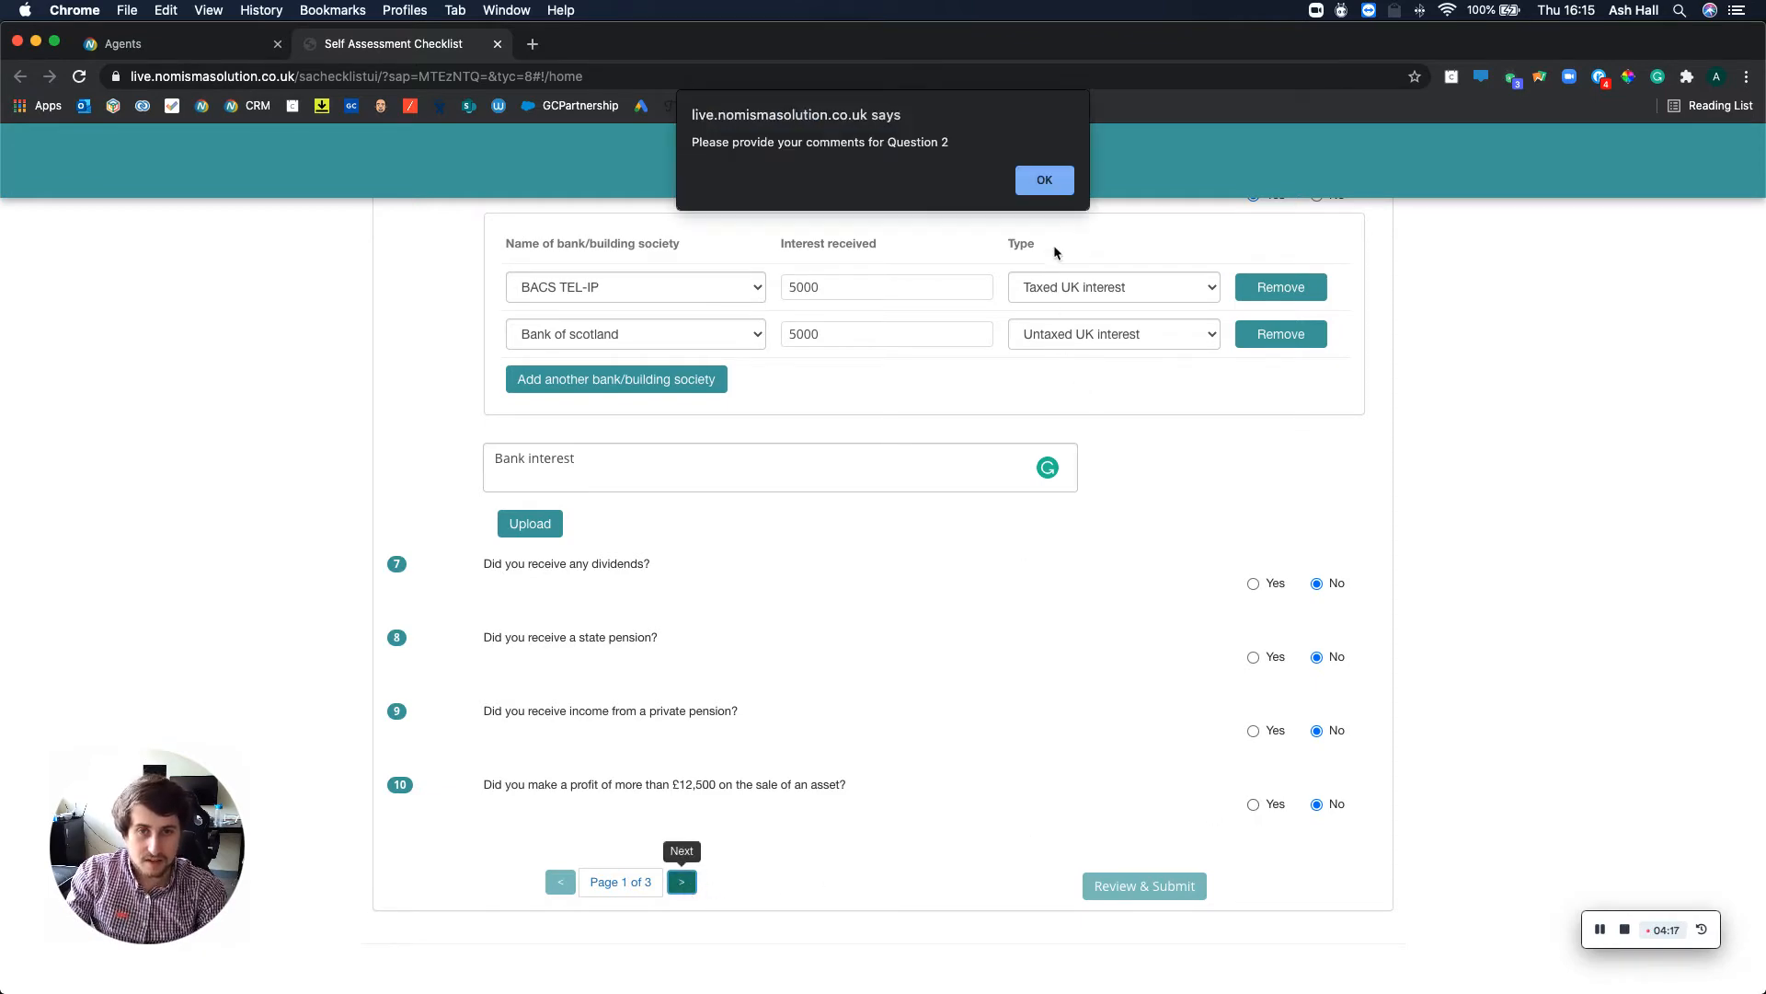
pyautogui.click(1066, 191)
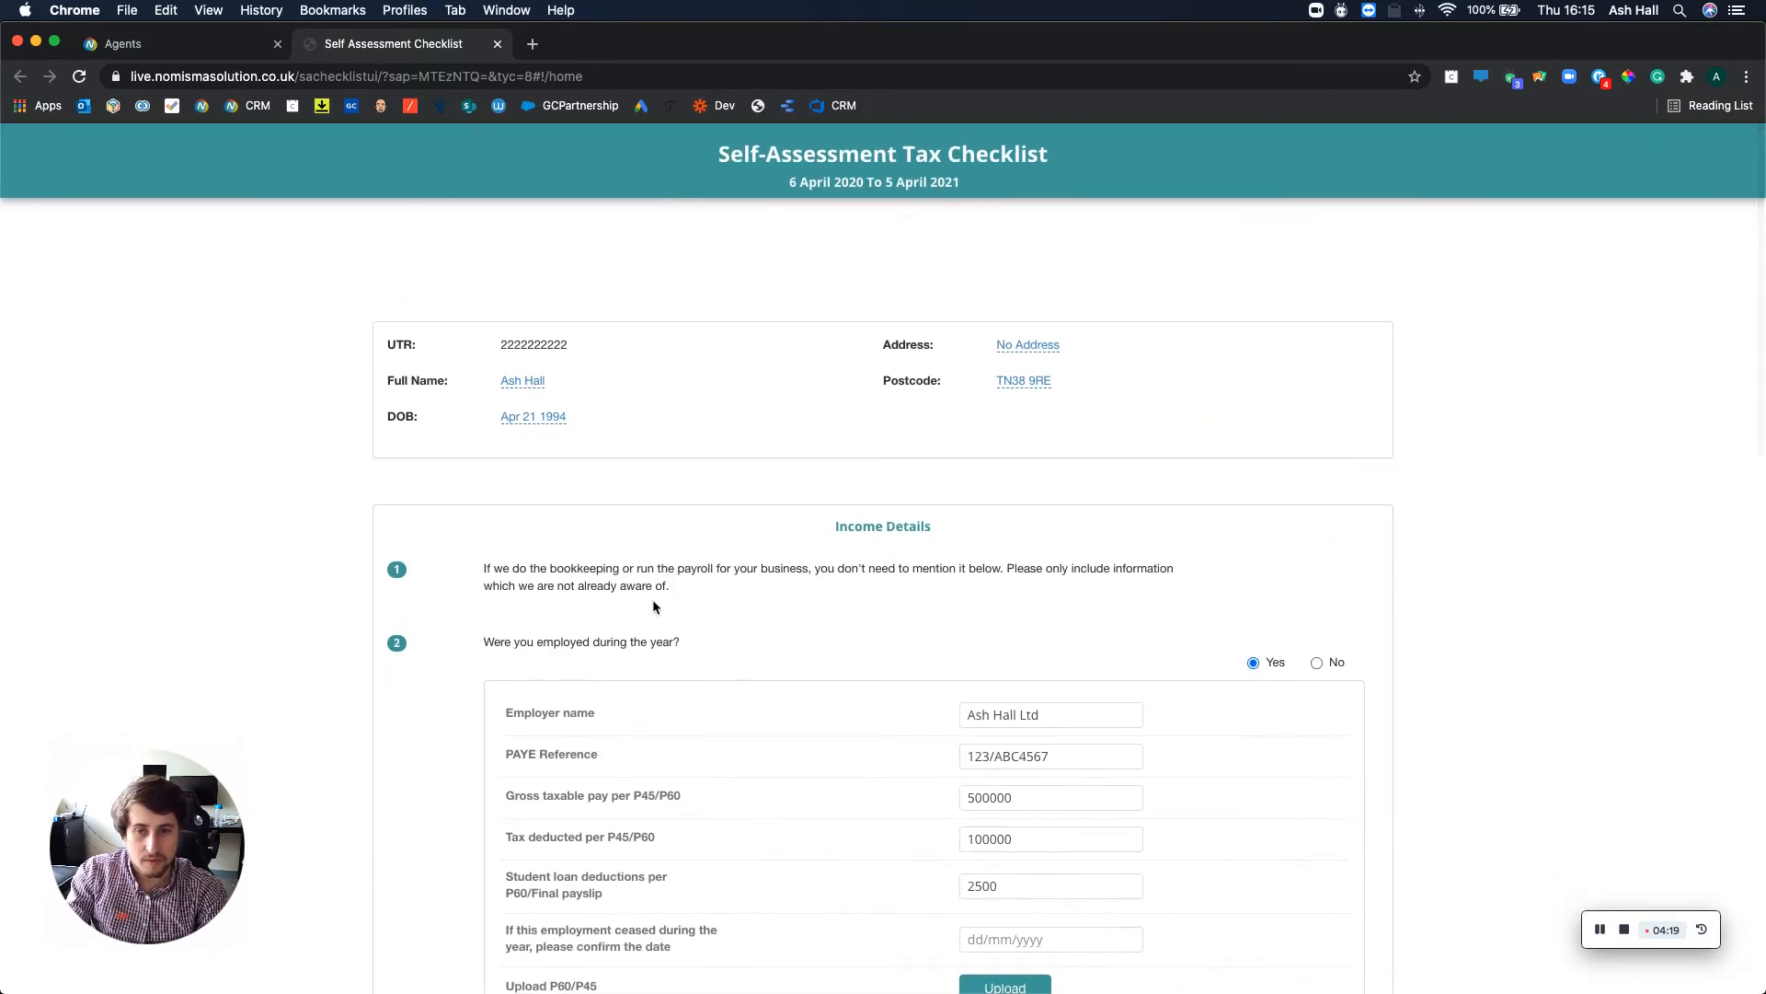
pyautogui.click(531, 856)
pyautogui.write('Full time emplom')
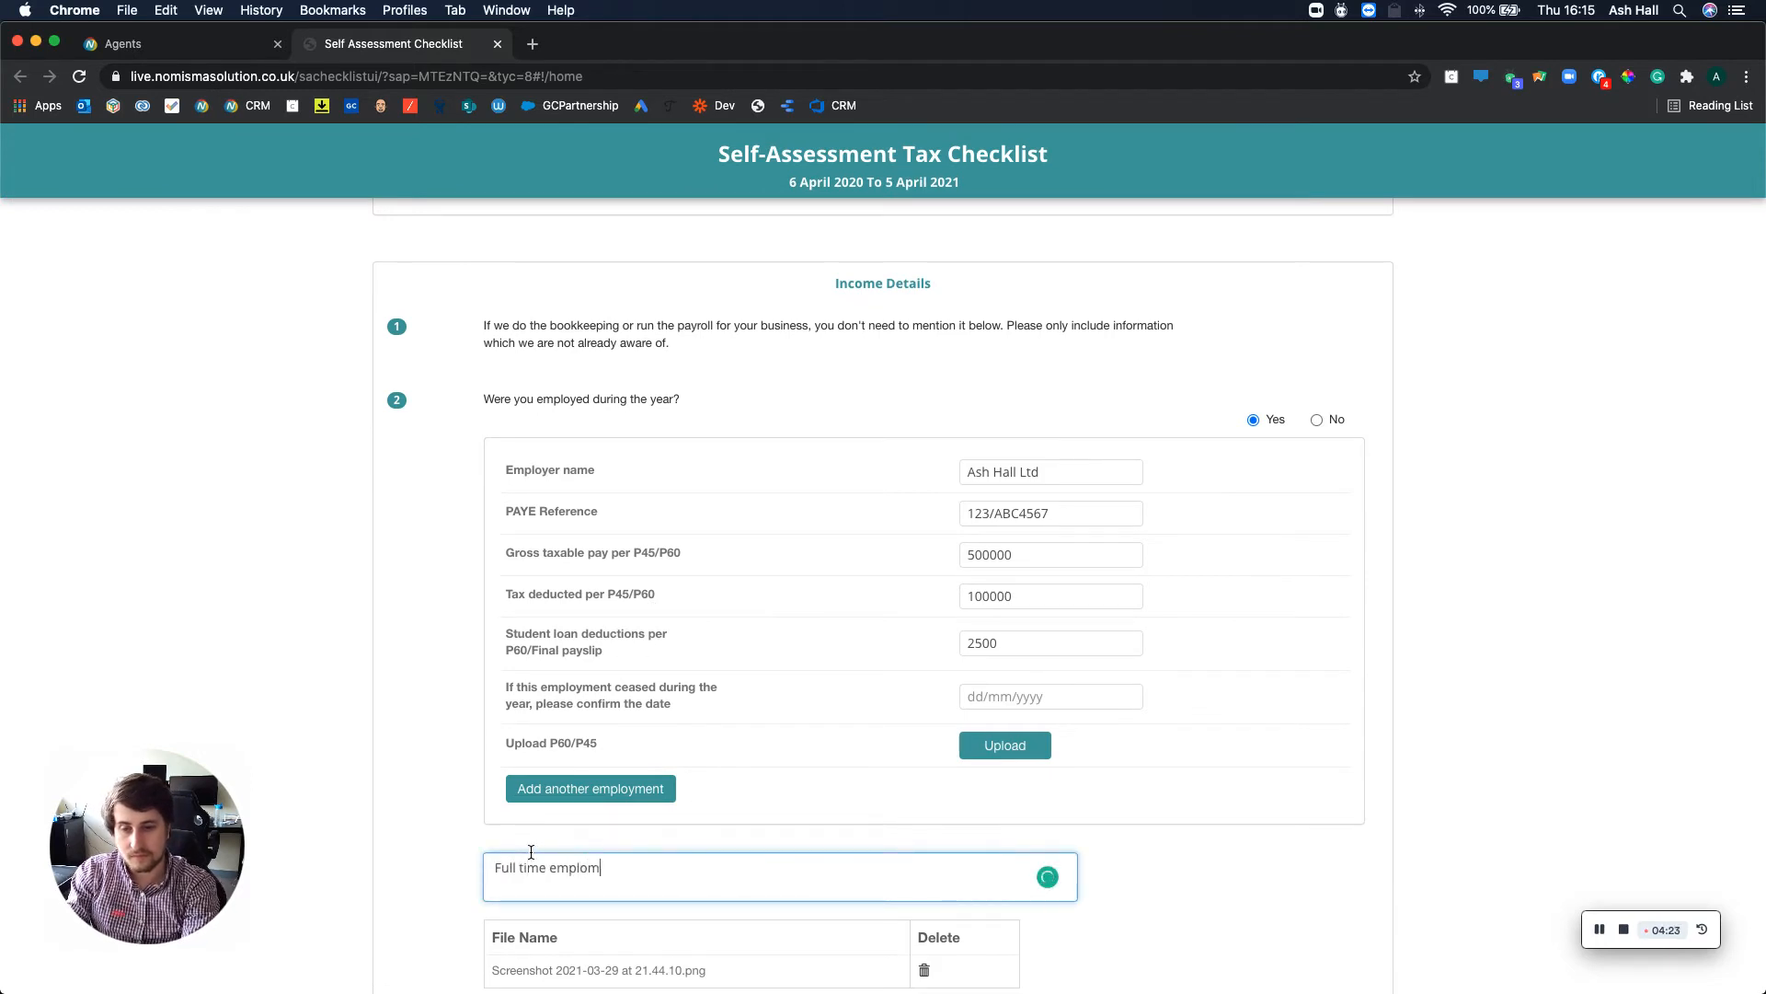
pyautogui.write('ent')
pyautogui.scroll(-15, 532, 847)
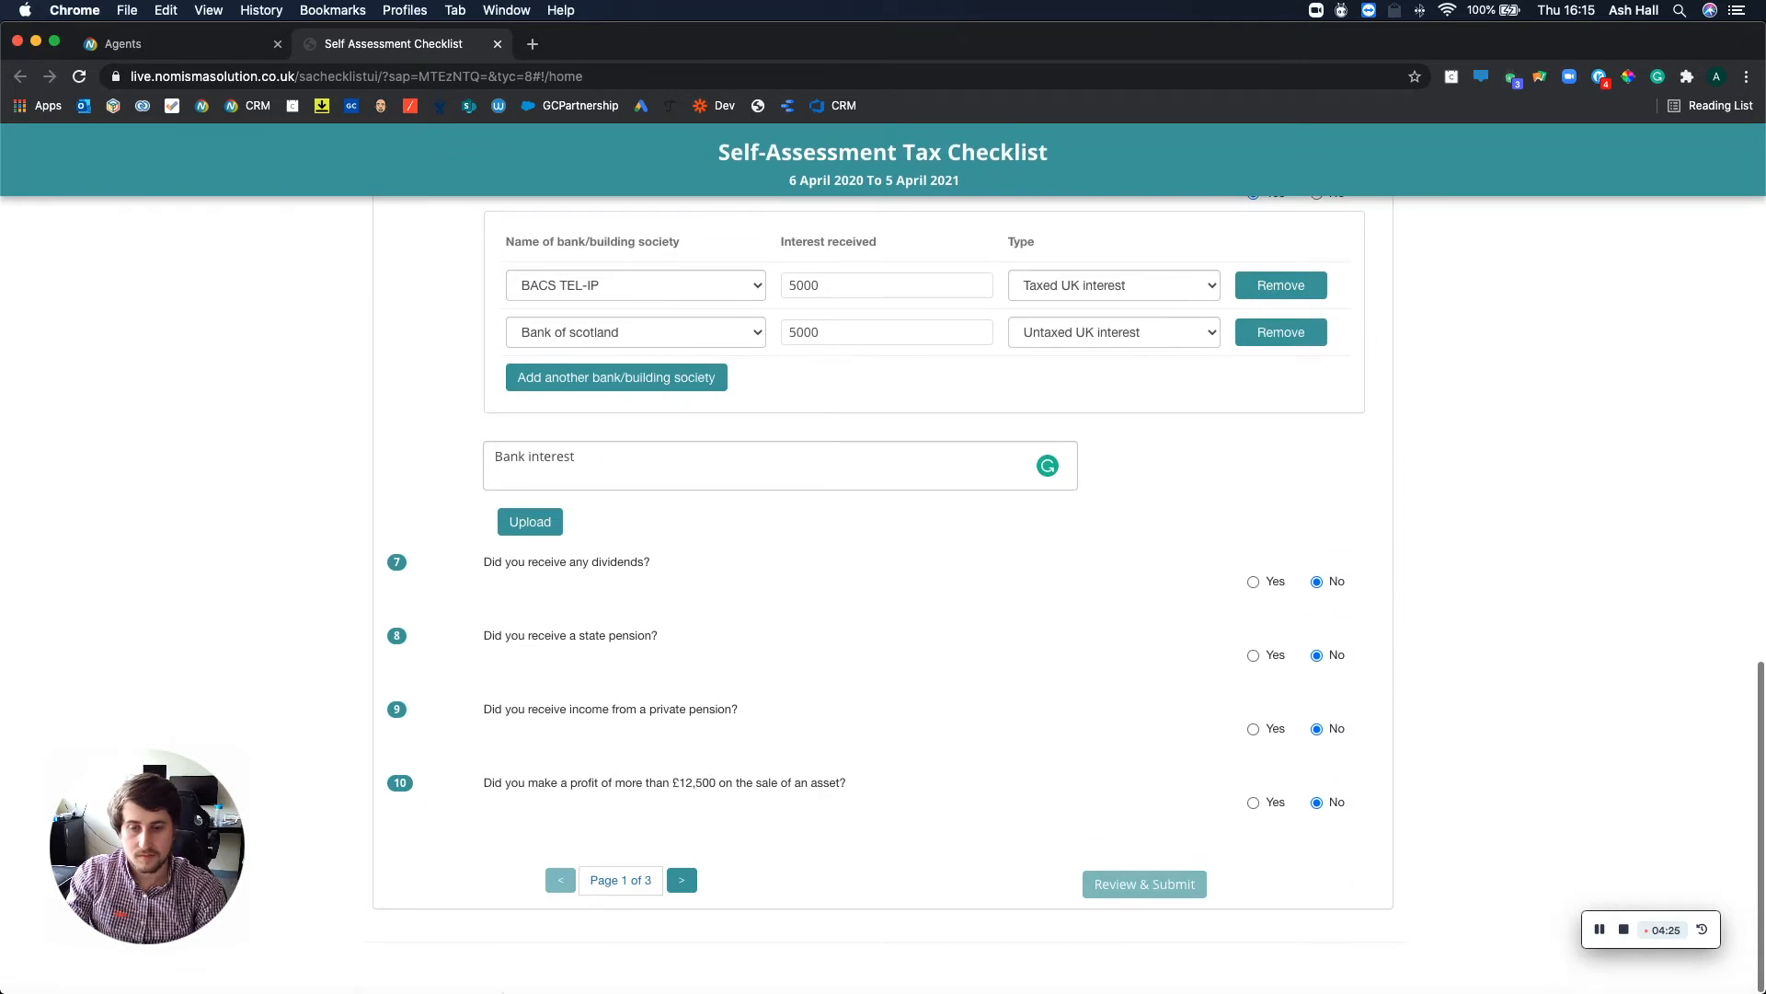
# Step: Go to page 2 of the checklist and scroll through its questions
pyautogui.click(680, 888)
pyautogui.scroll(-3, 766, 802)
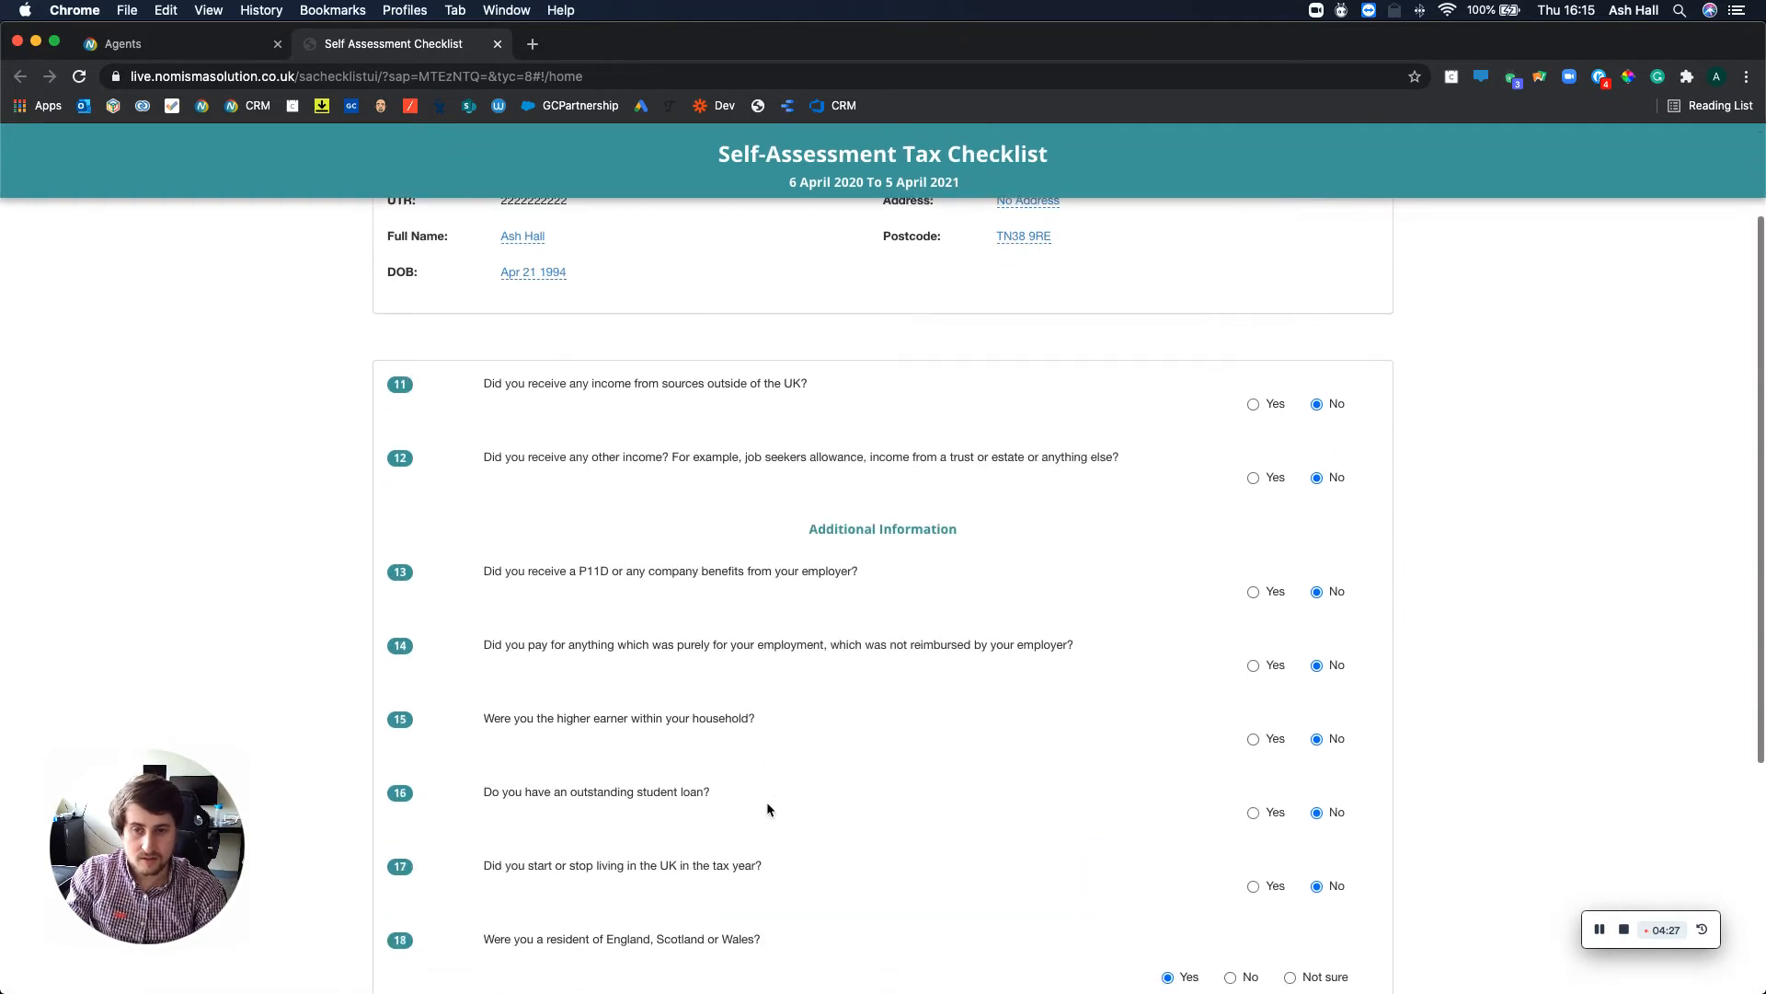
pyautogui.scroll(-3, 768, 808)
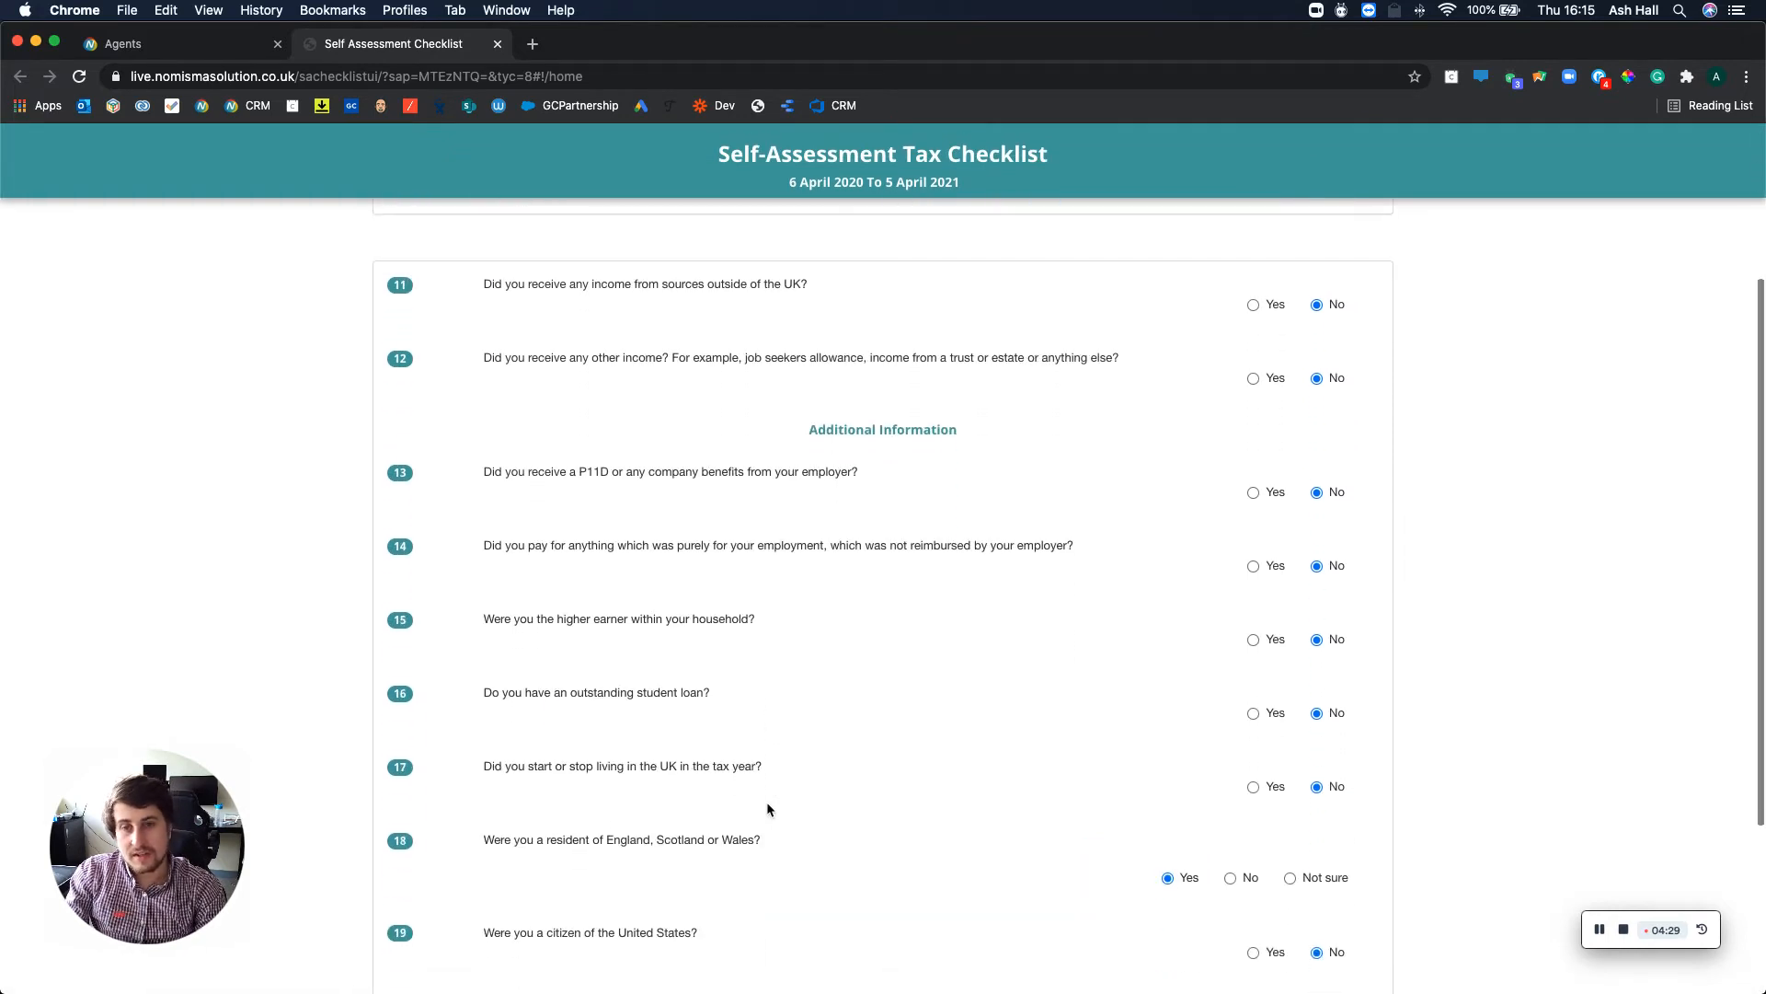
pyautogui.scroll(-1, 768, 804)
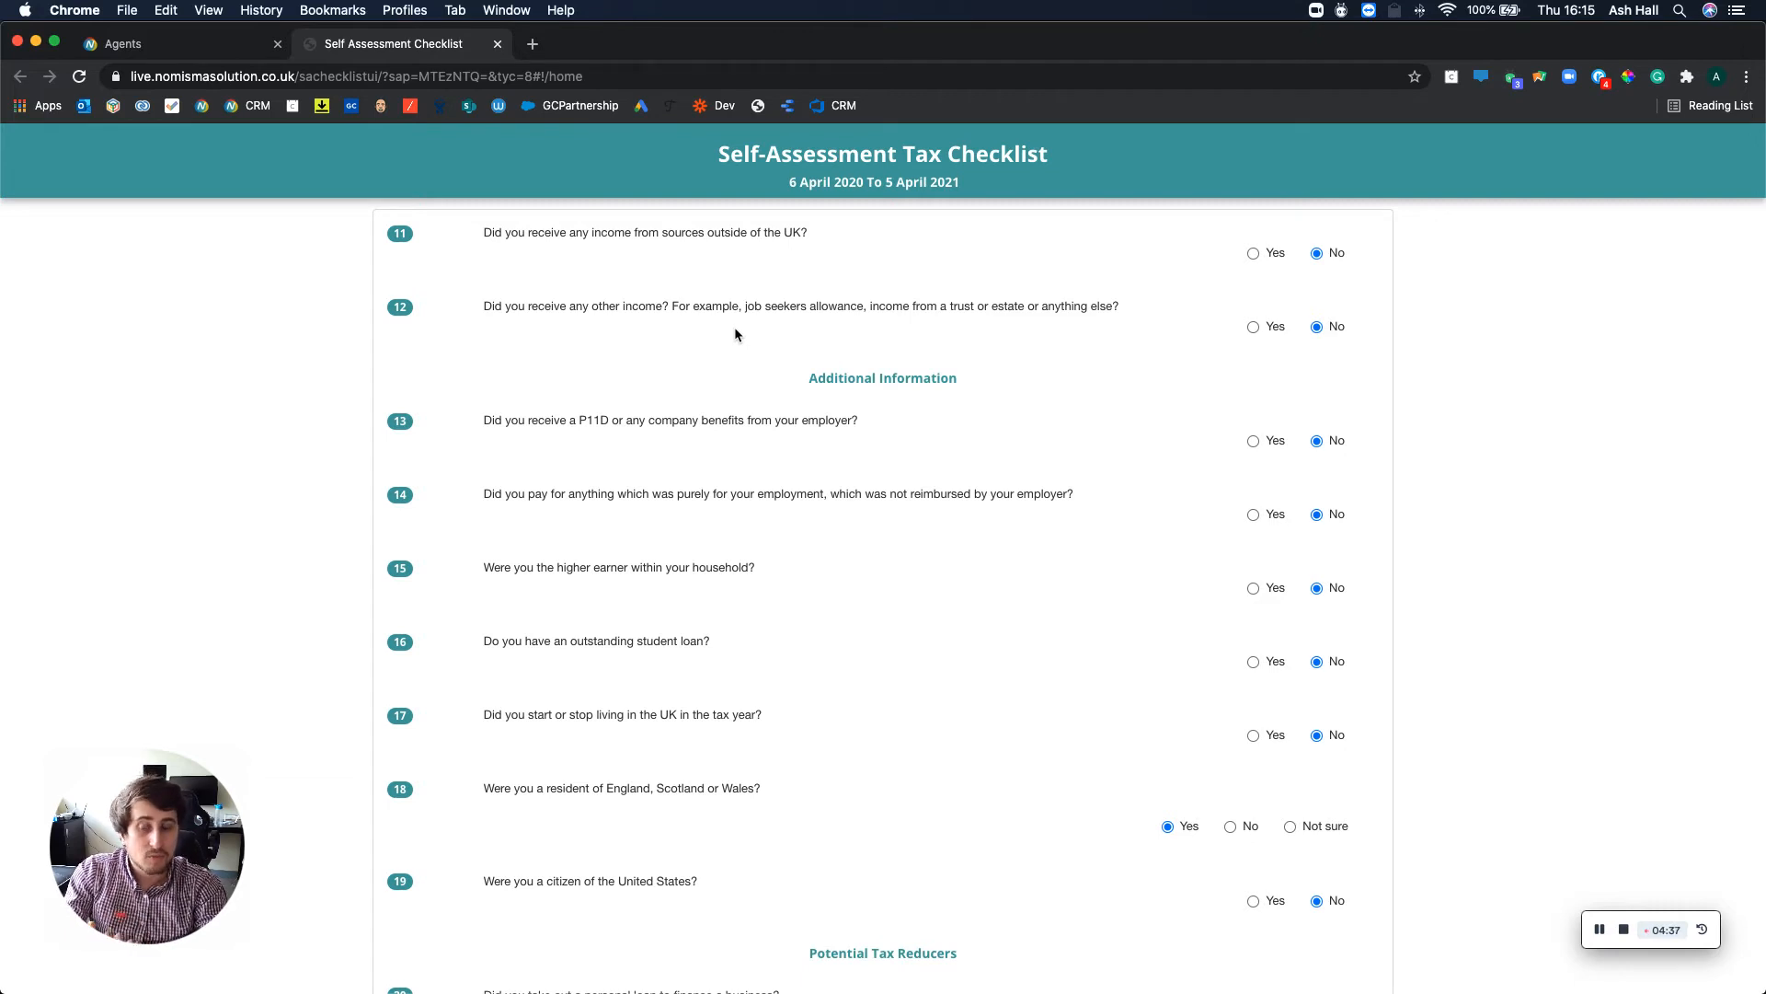
pyautogui.scroll(-3, 736, 334)
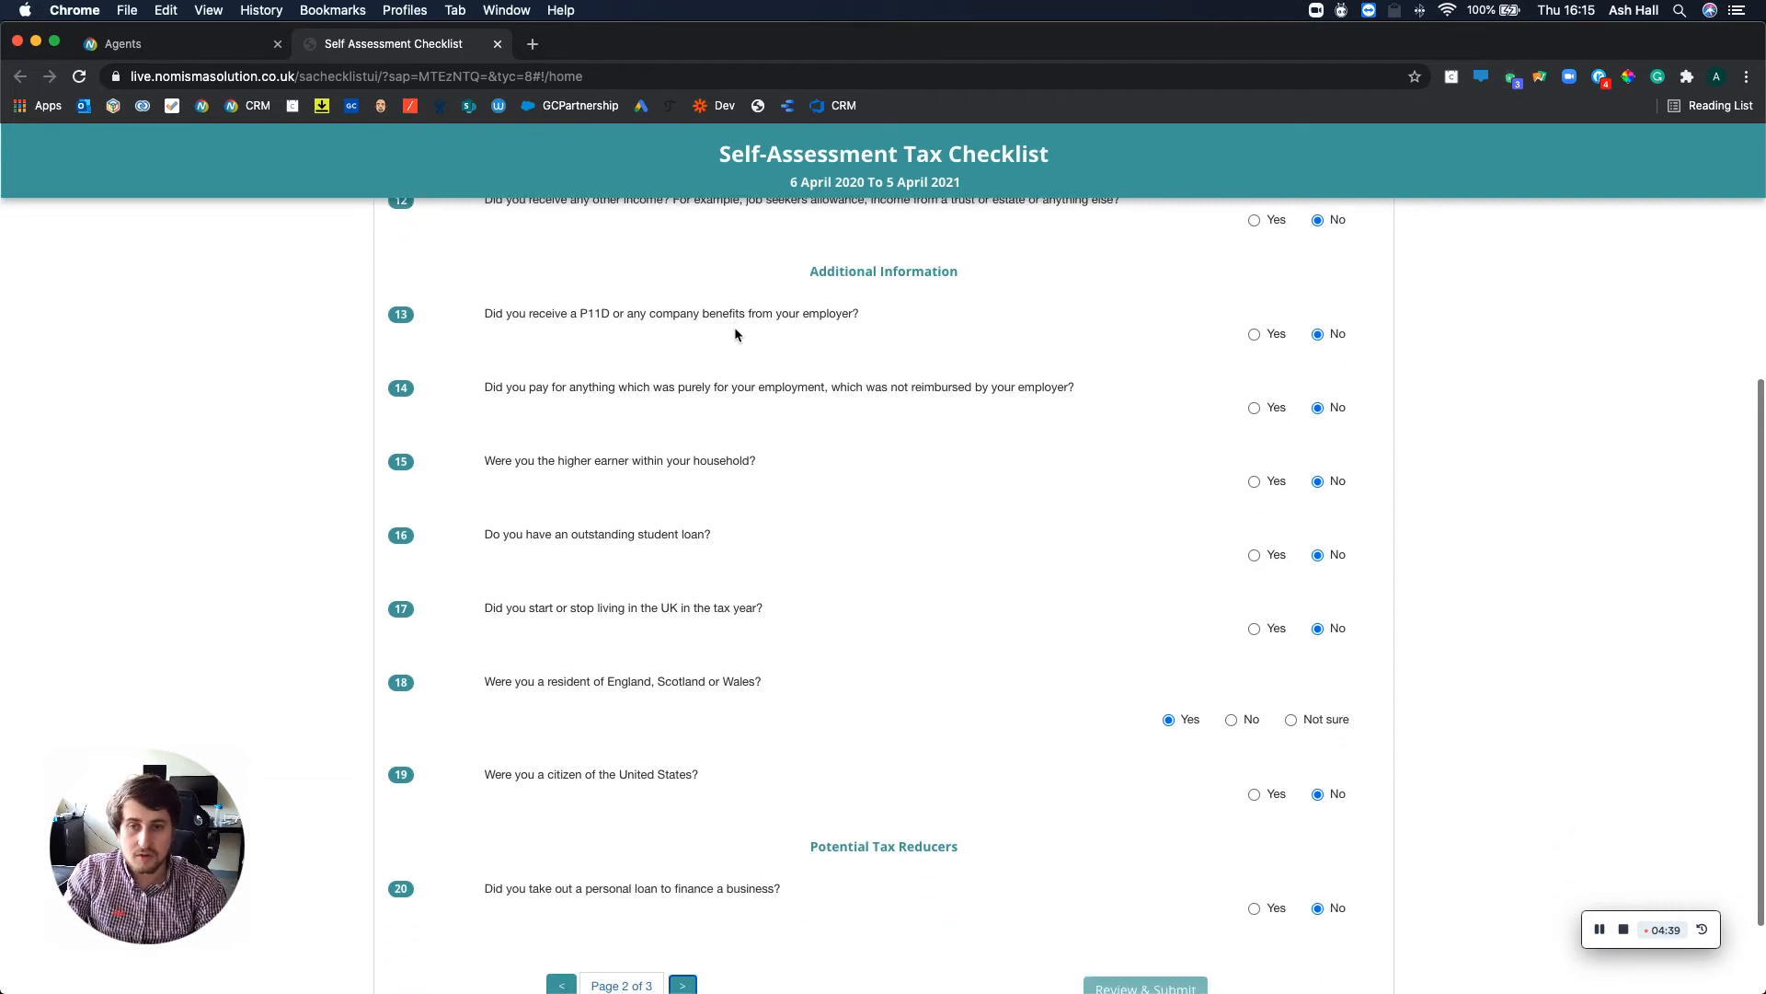
pyautogui.scroll(-1, 735, 330)
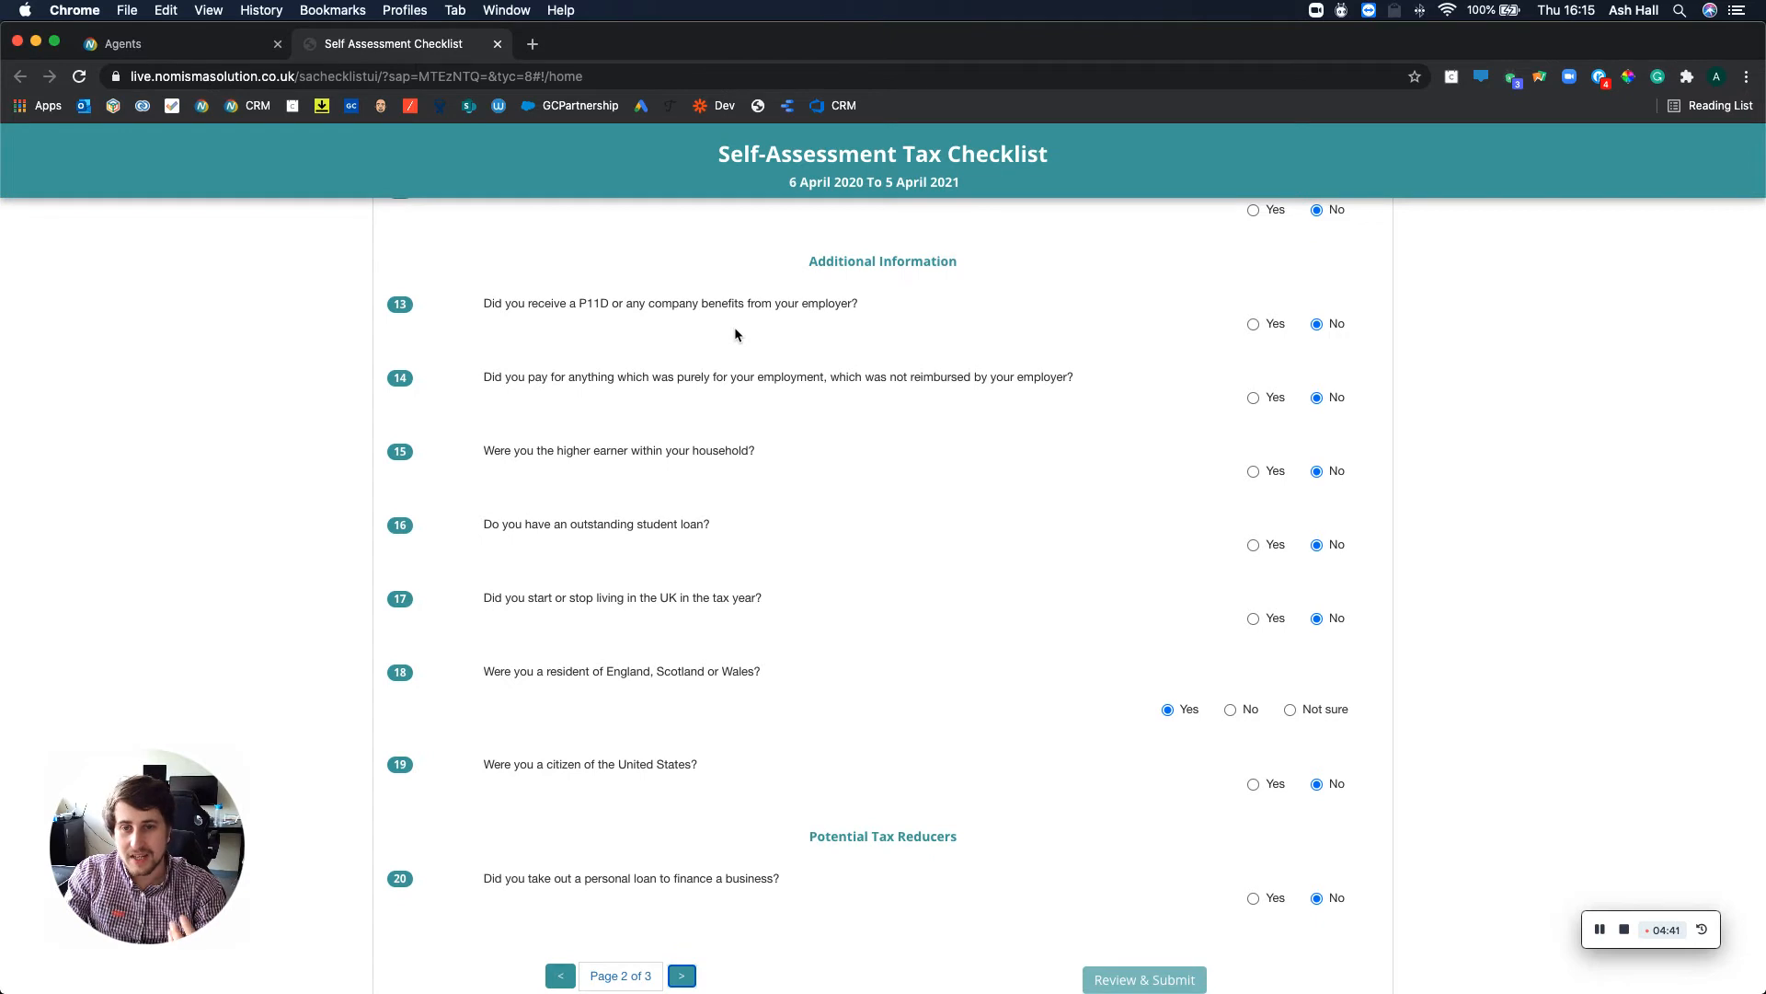
pyautogui.scroll(-2, 734, 329)
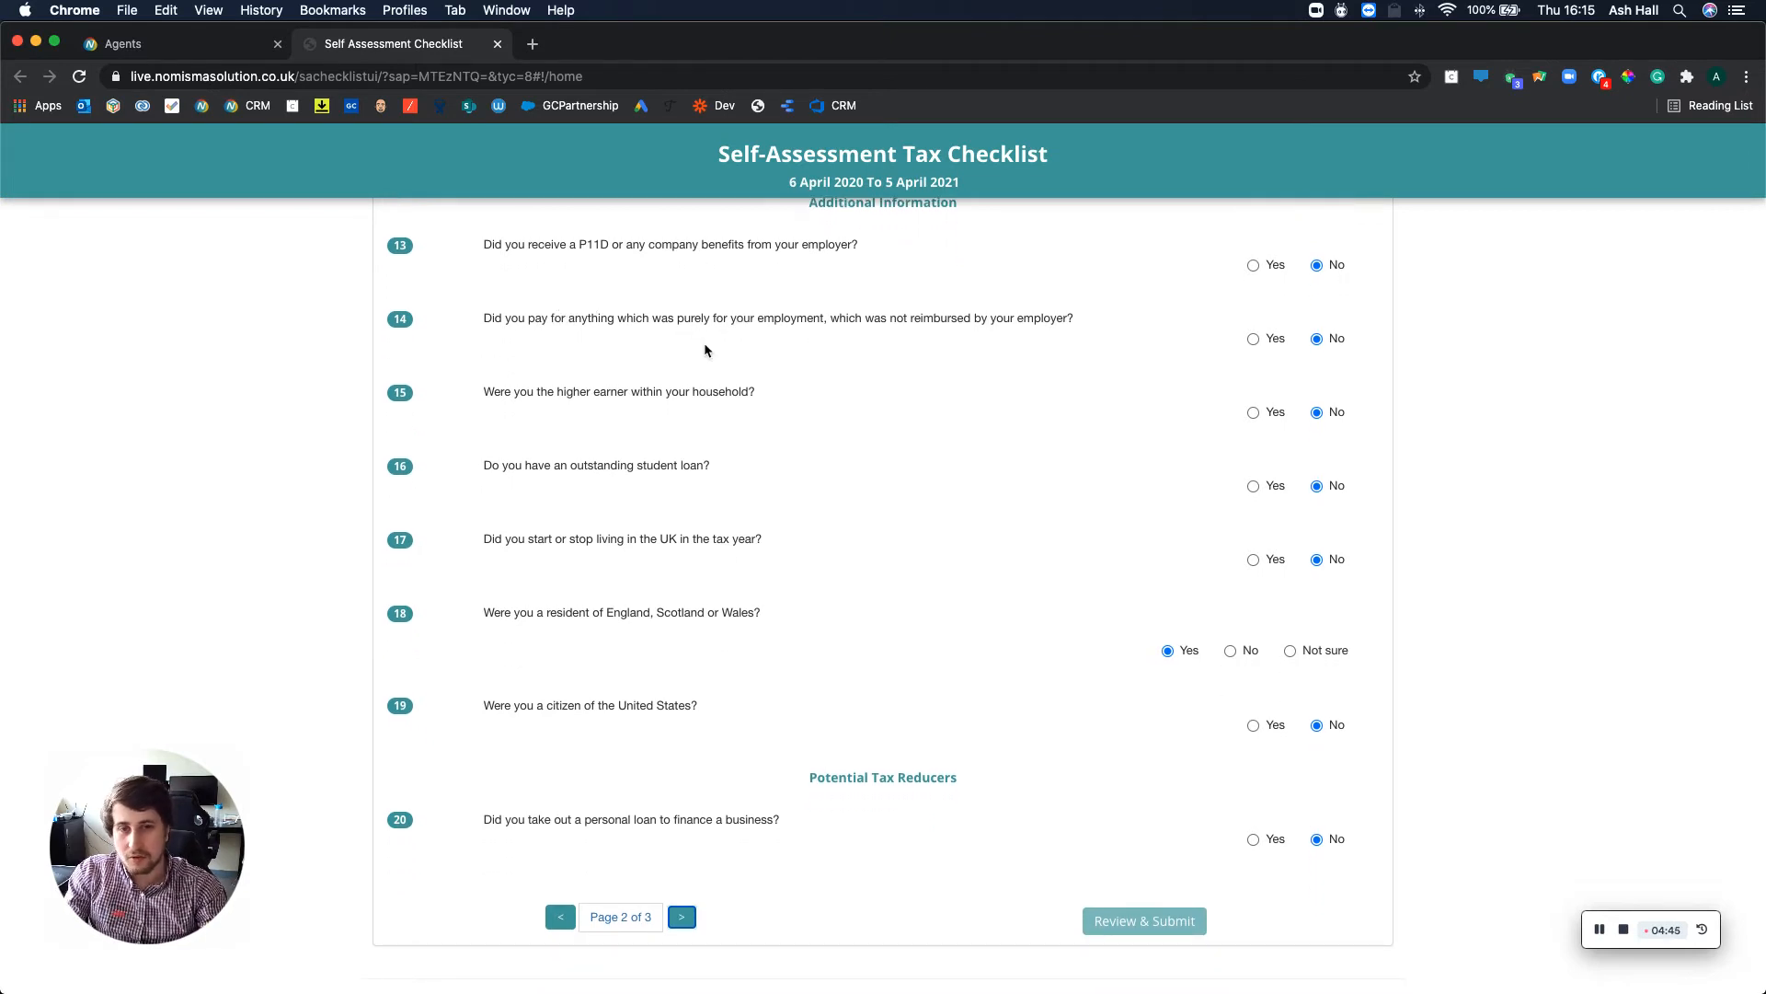
pyautogui.scroll(-1, 706, 350)
pyautogui.scroll(1, 706, 350)
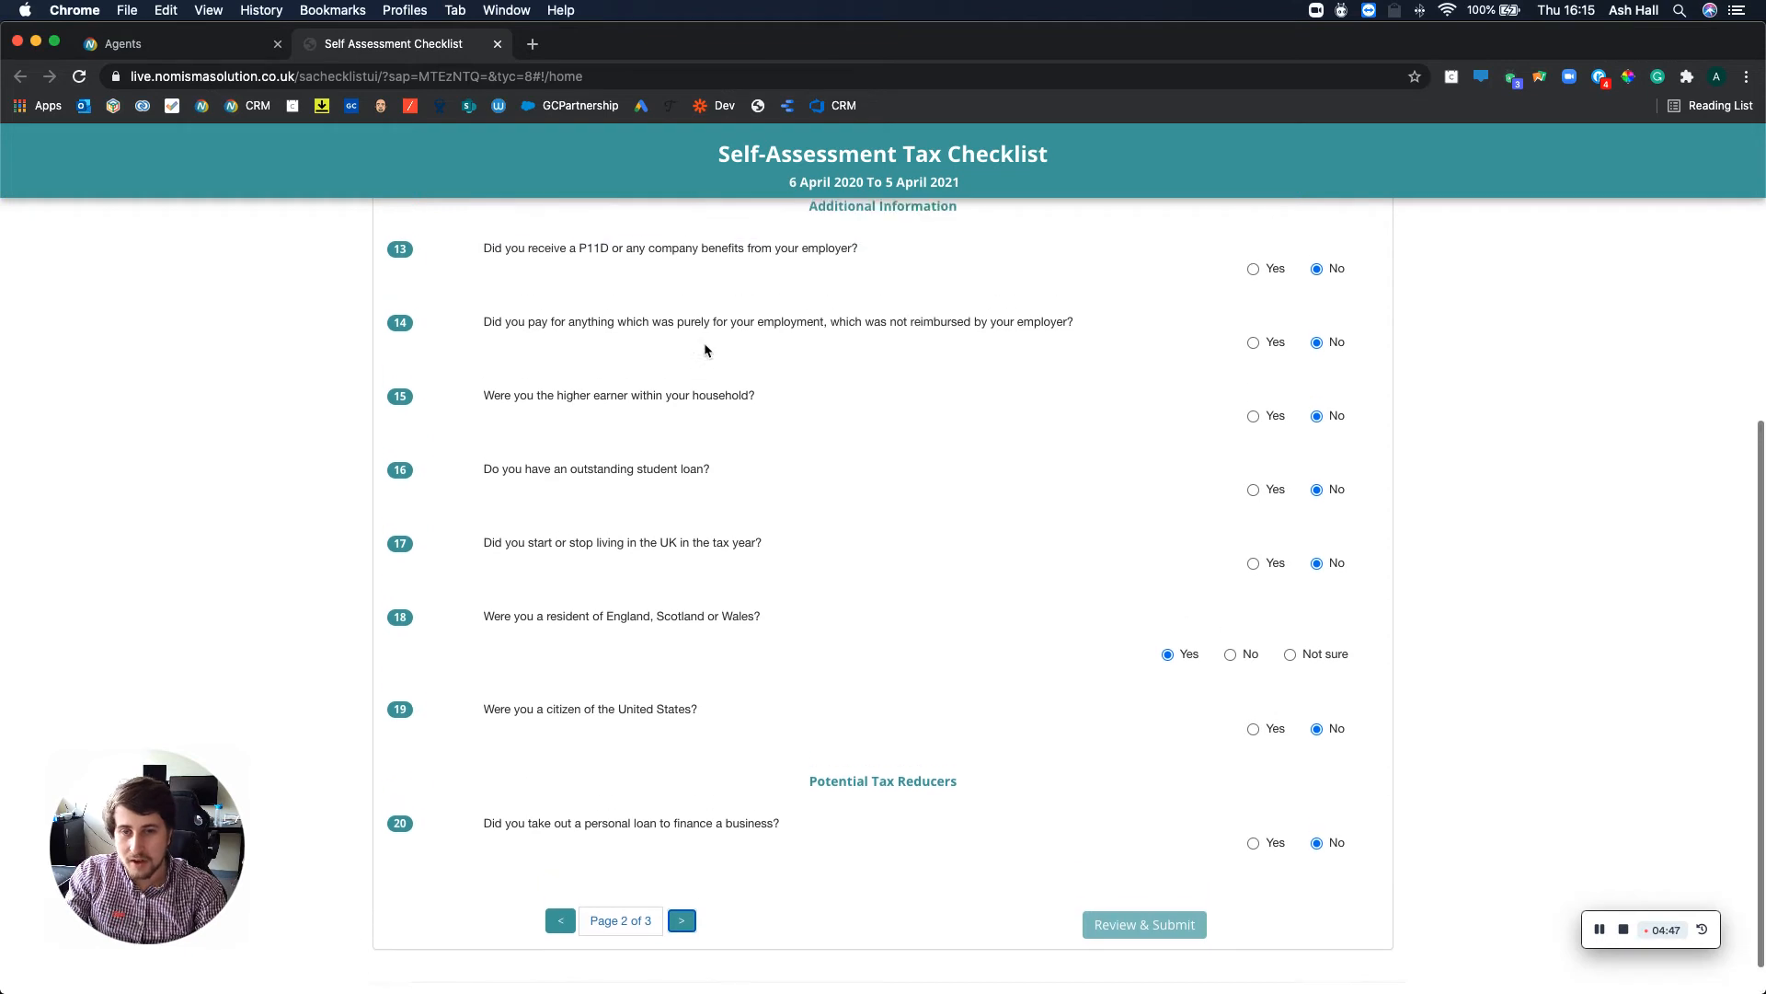
pyautogui.scroll(-1, 707, 364)
# Step: Review the Potential Tax Reducers section and advance to page 3
pyautogui.rightClick(600, 401)
pyautogui.scroll(-1, 670, 424)
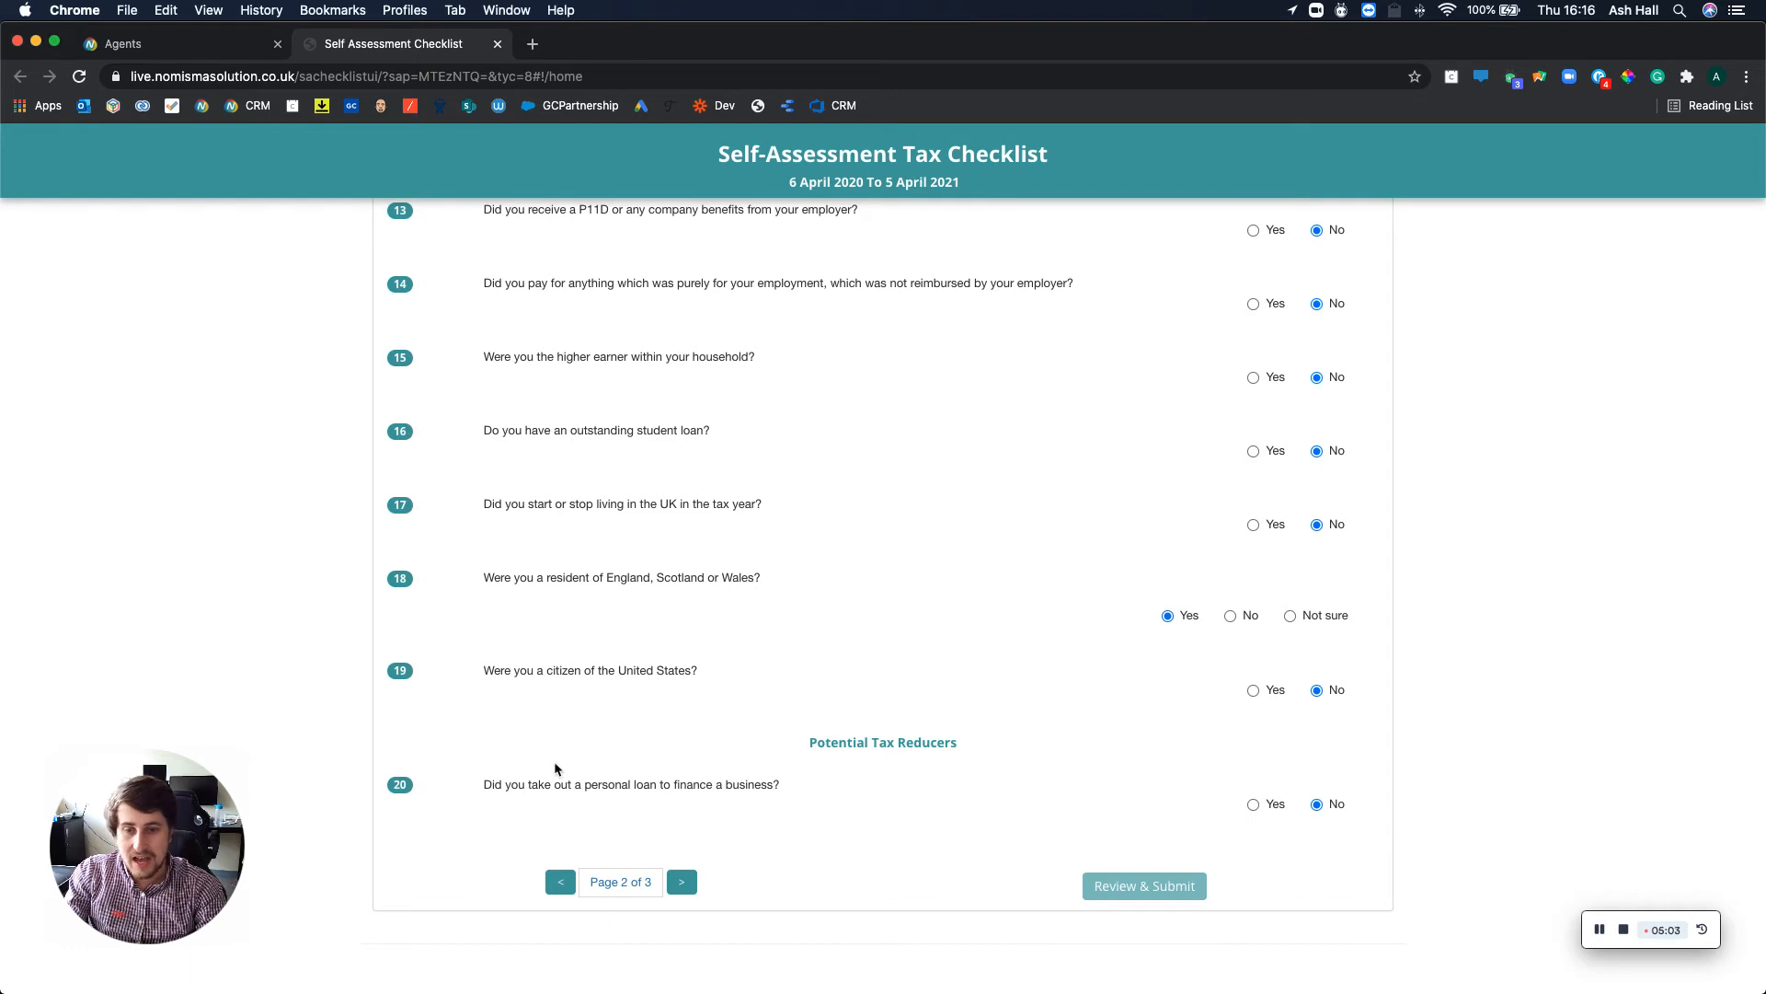
pyautogui.moveTo(952, 742); pyautogui.dragTo(812, 738)
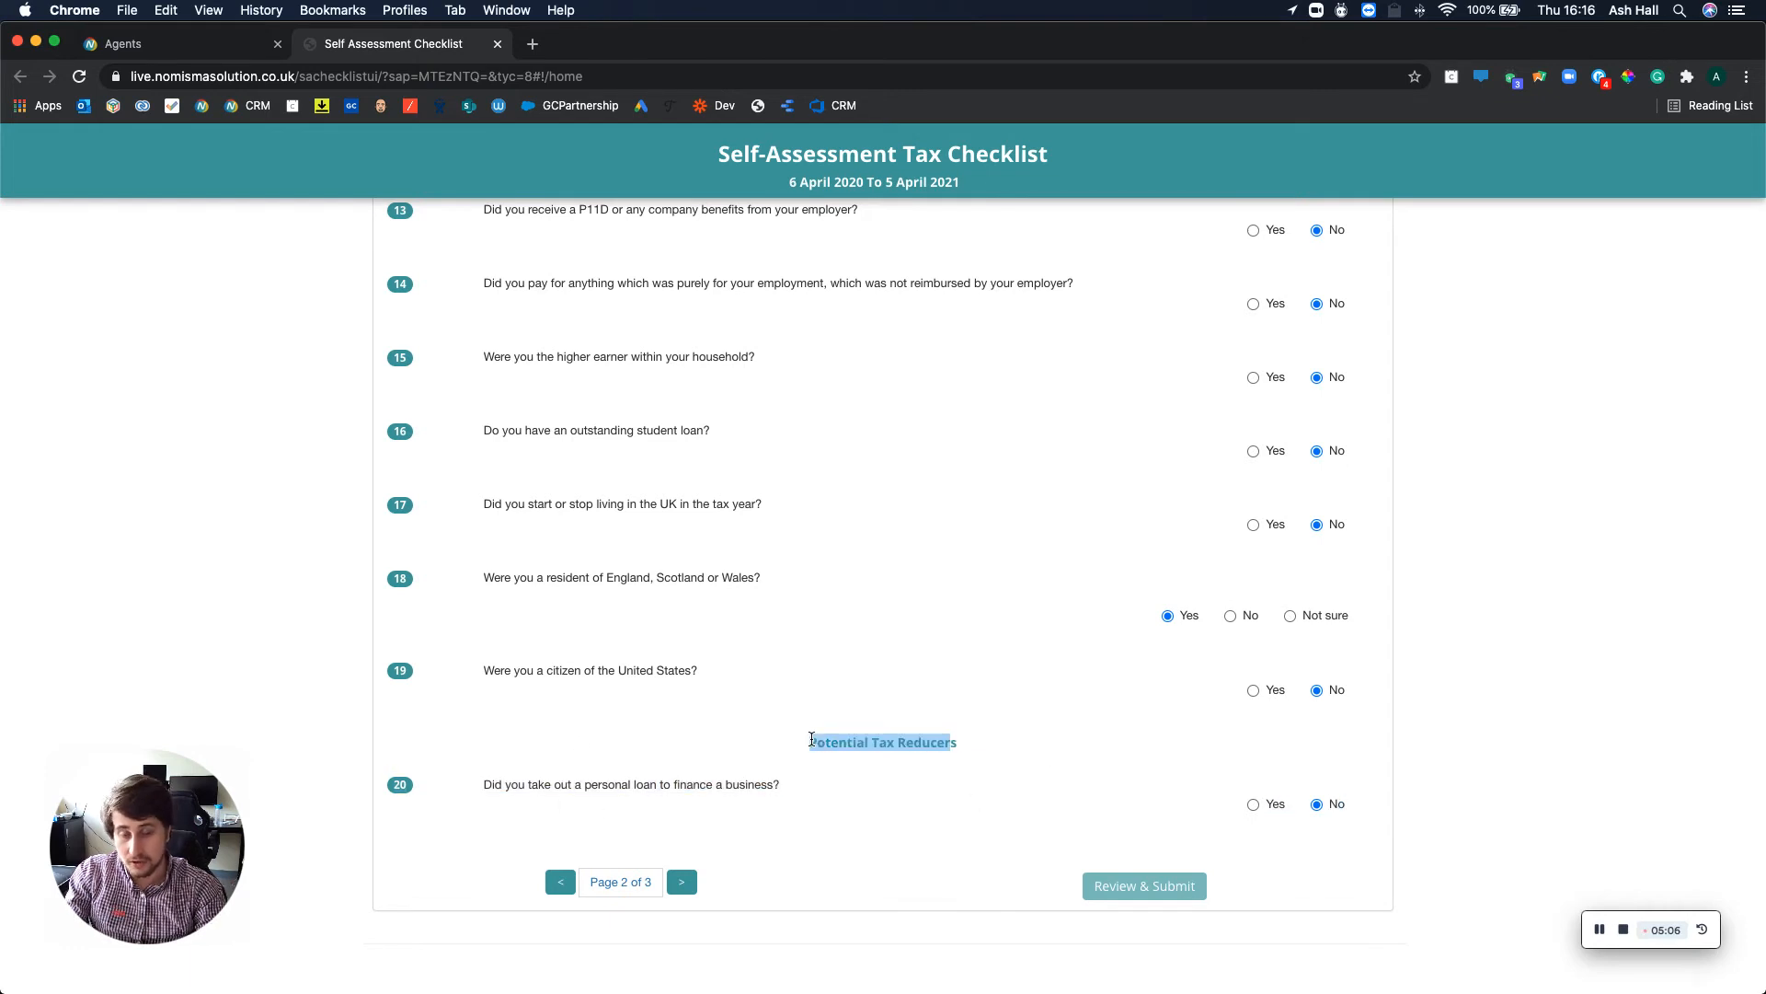
pyautogui.click(869, 769)
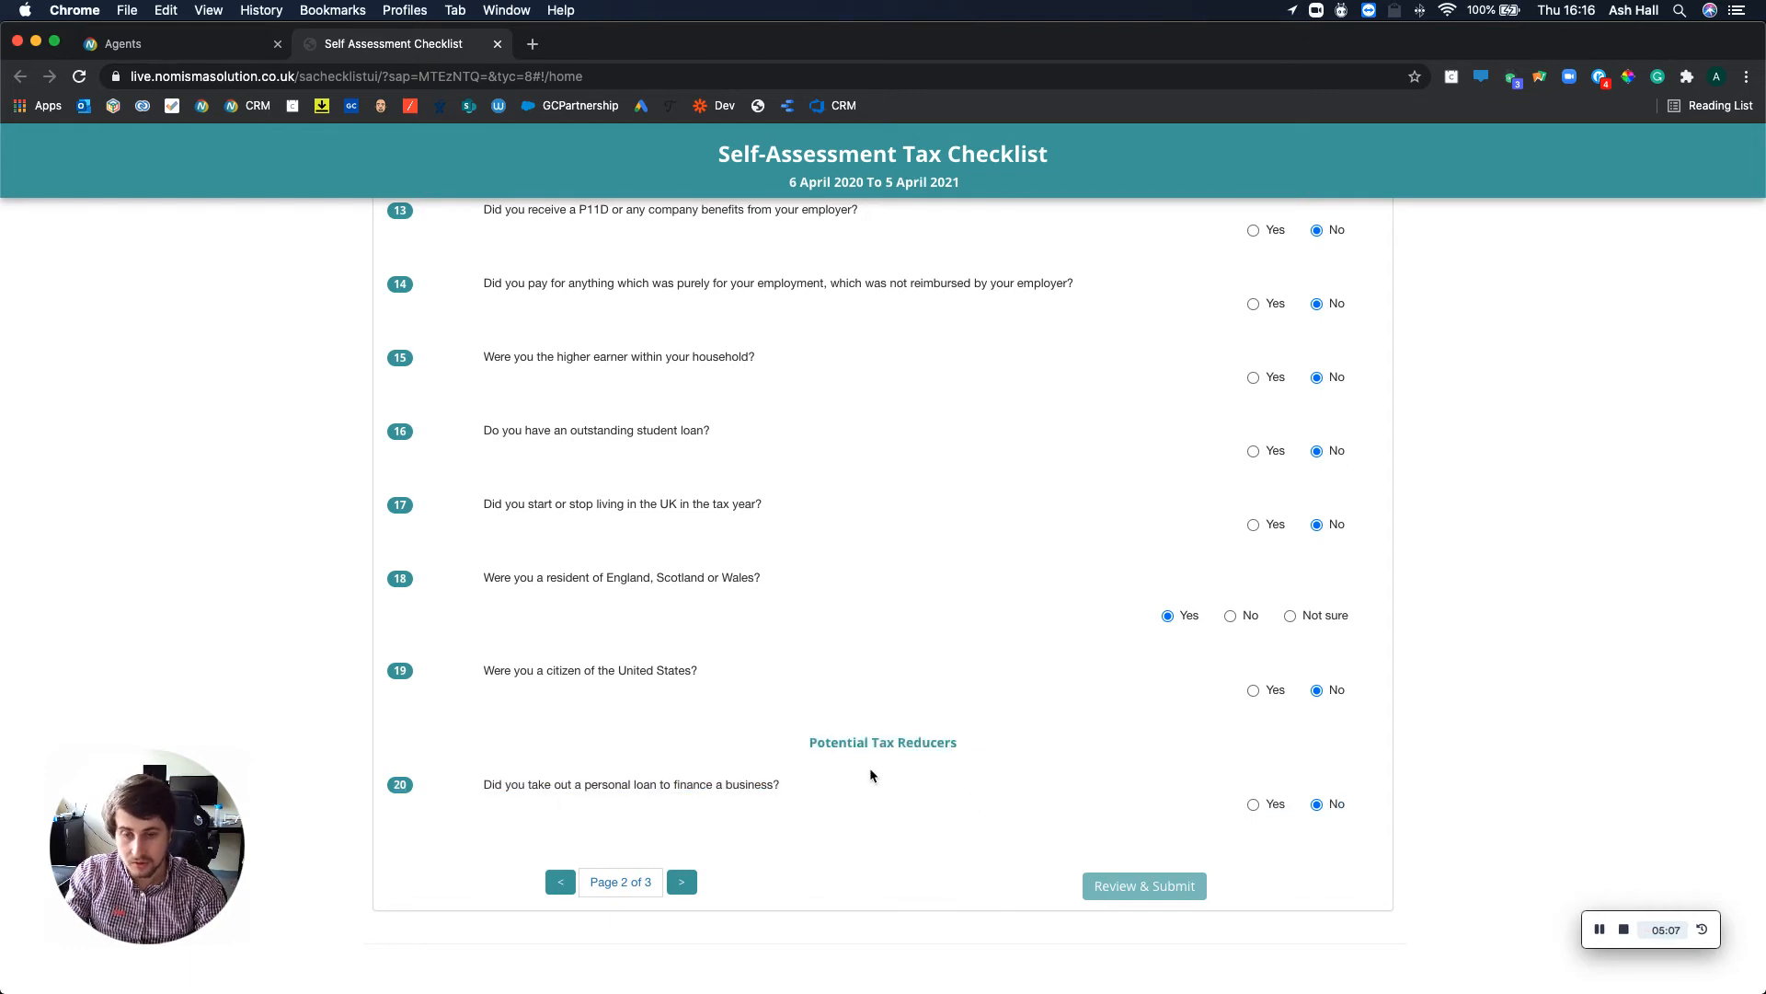
pyautogui.click(681, 881)
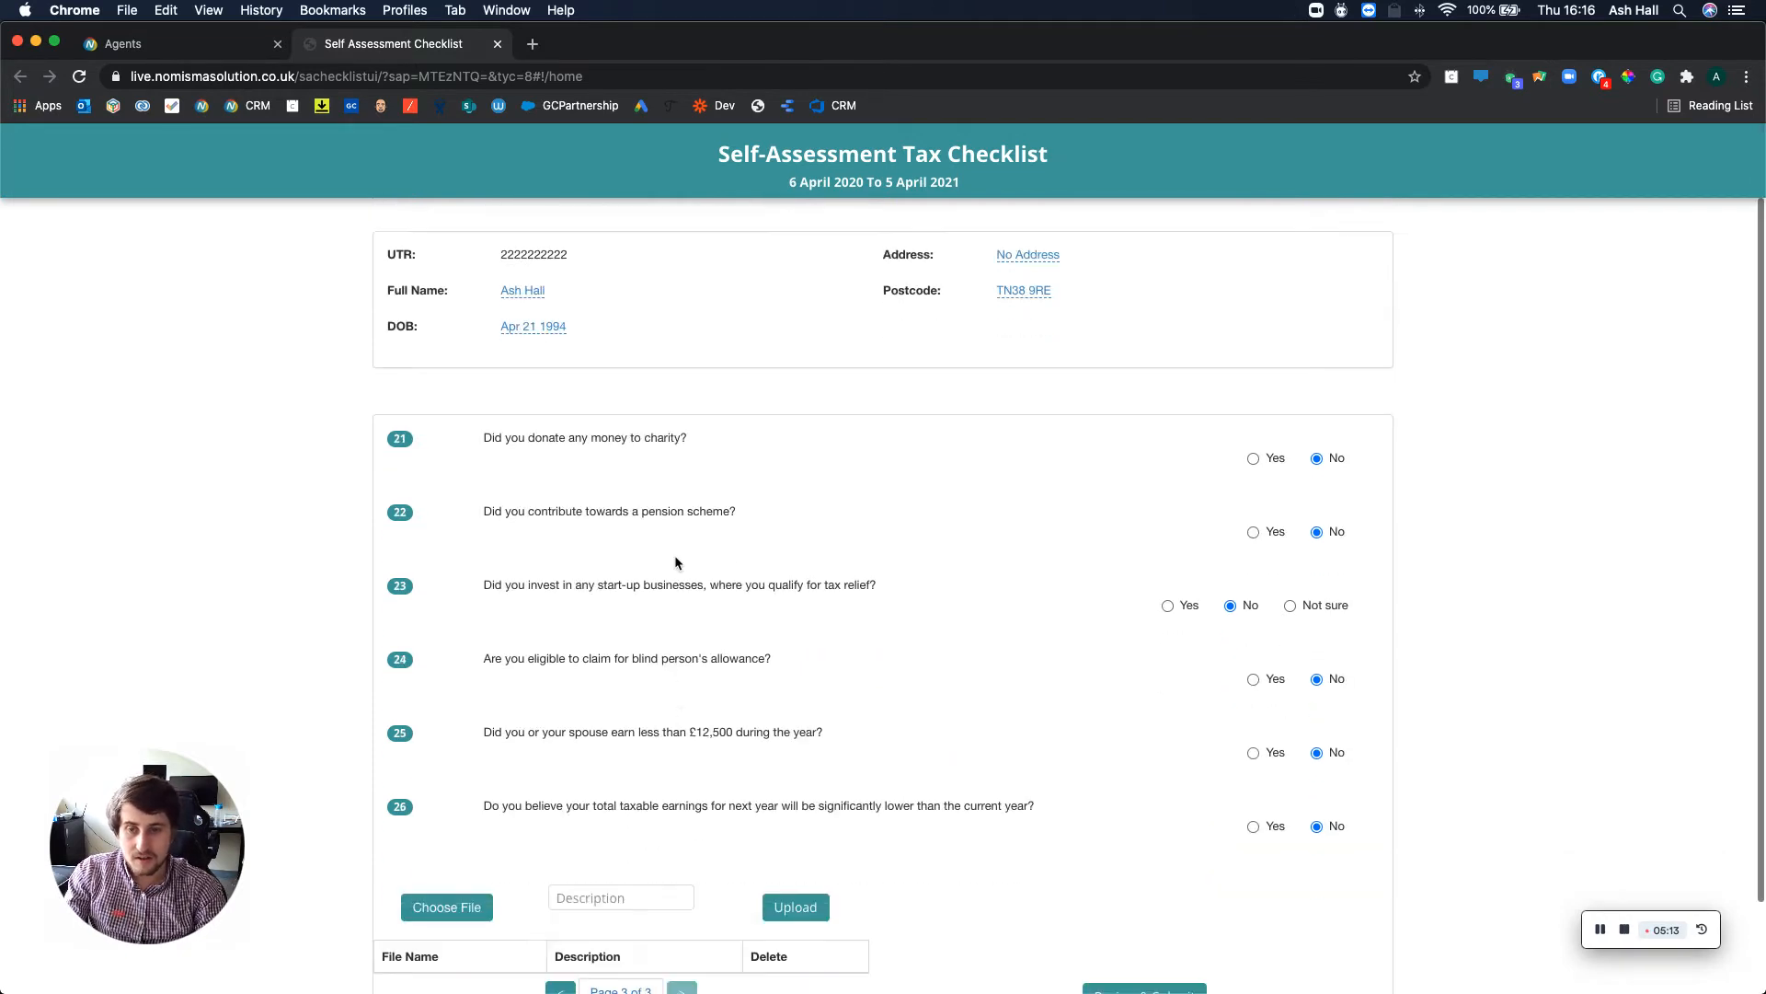
pyautogui.scroll(-3, 676, 561)
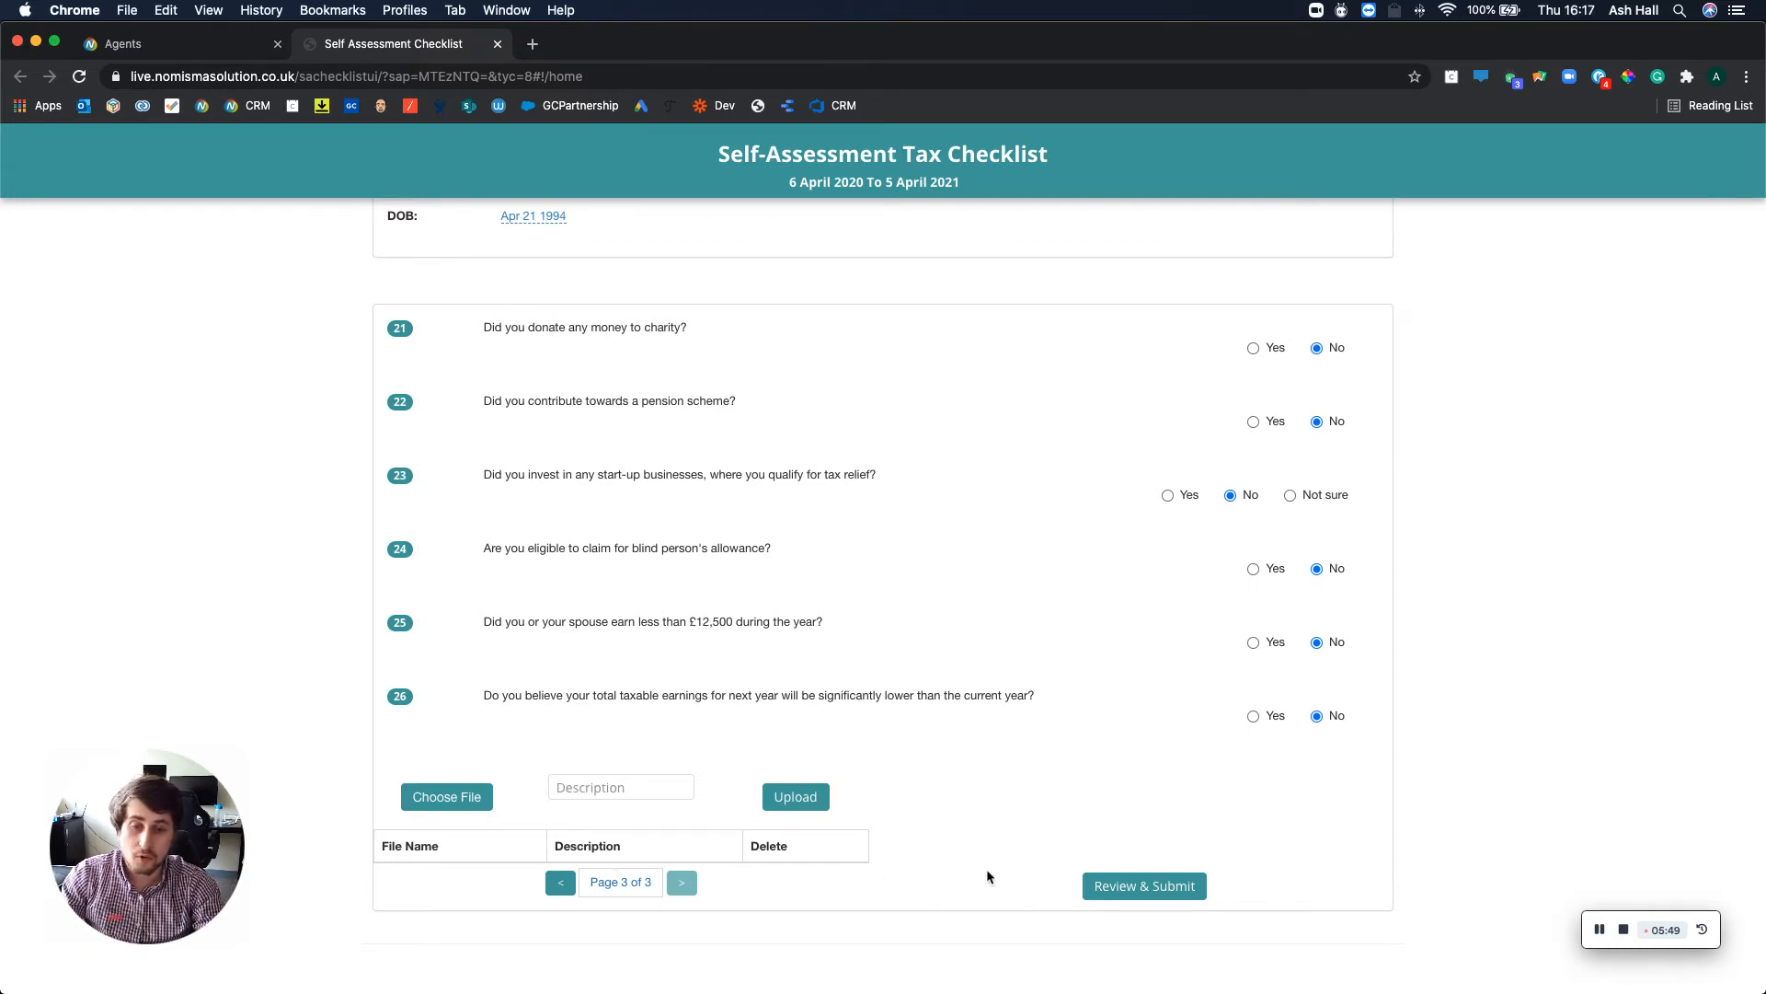
pyautogui.click(1128, 889)
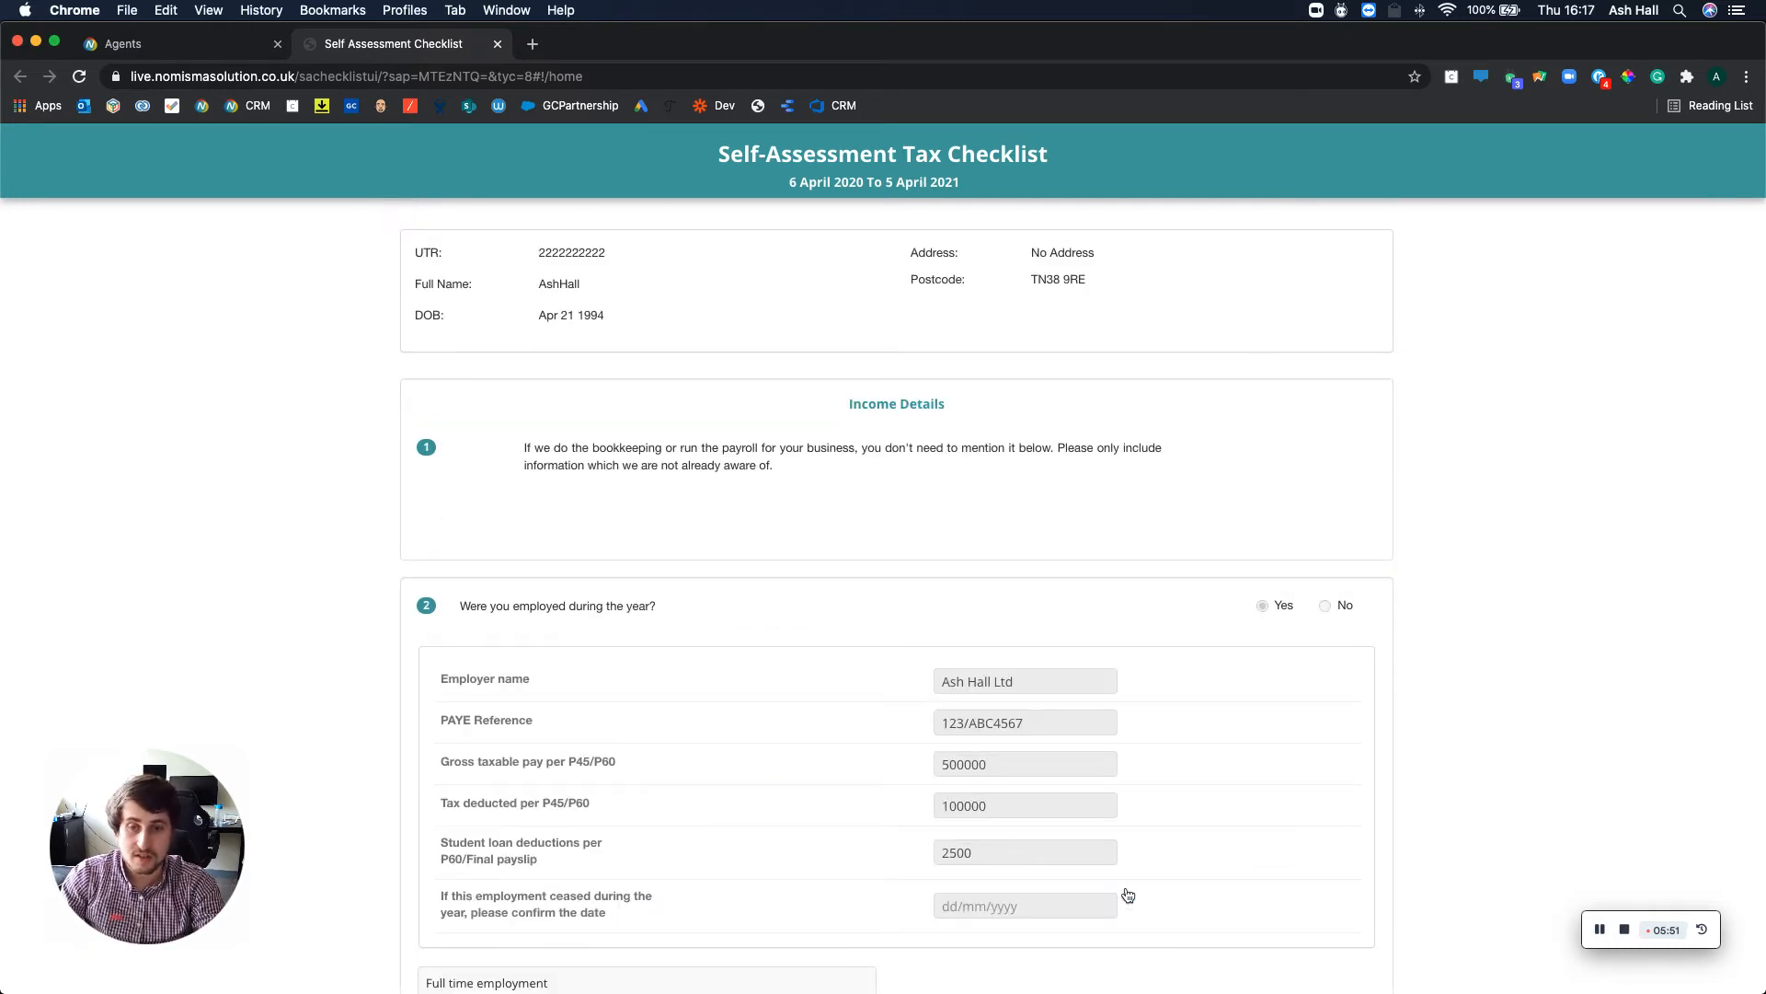
# Step: Review the read-only checklist, submit it, and return to the agents' client list
pyautogui.scroll(-5, 1128, 894)
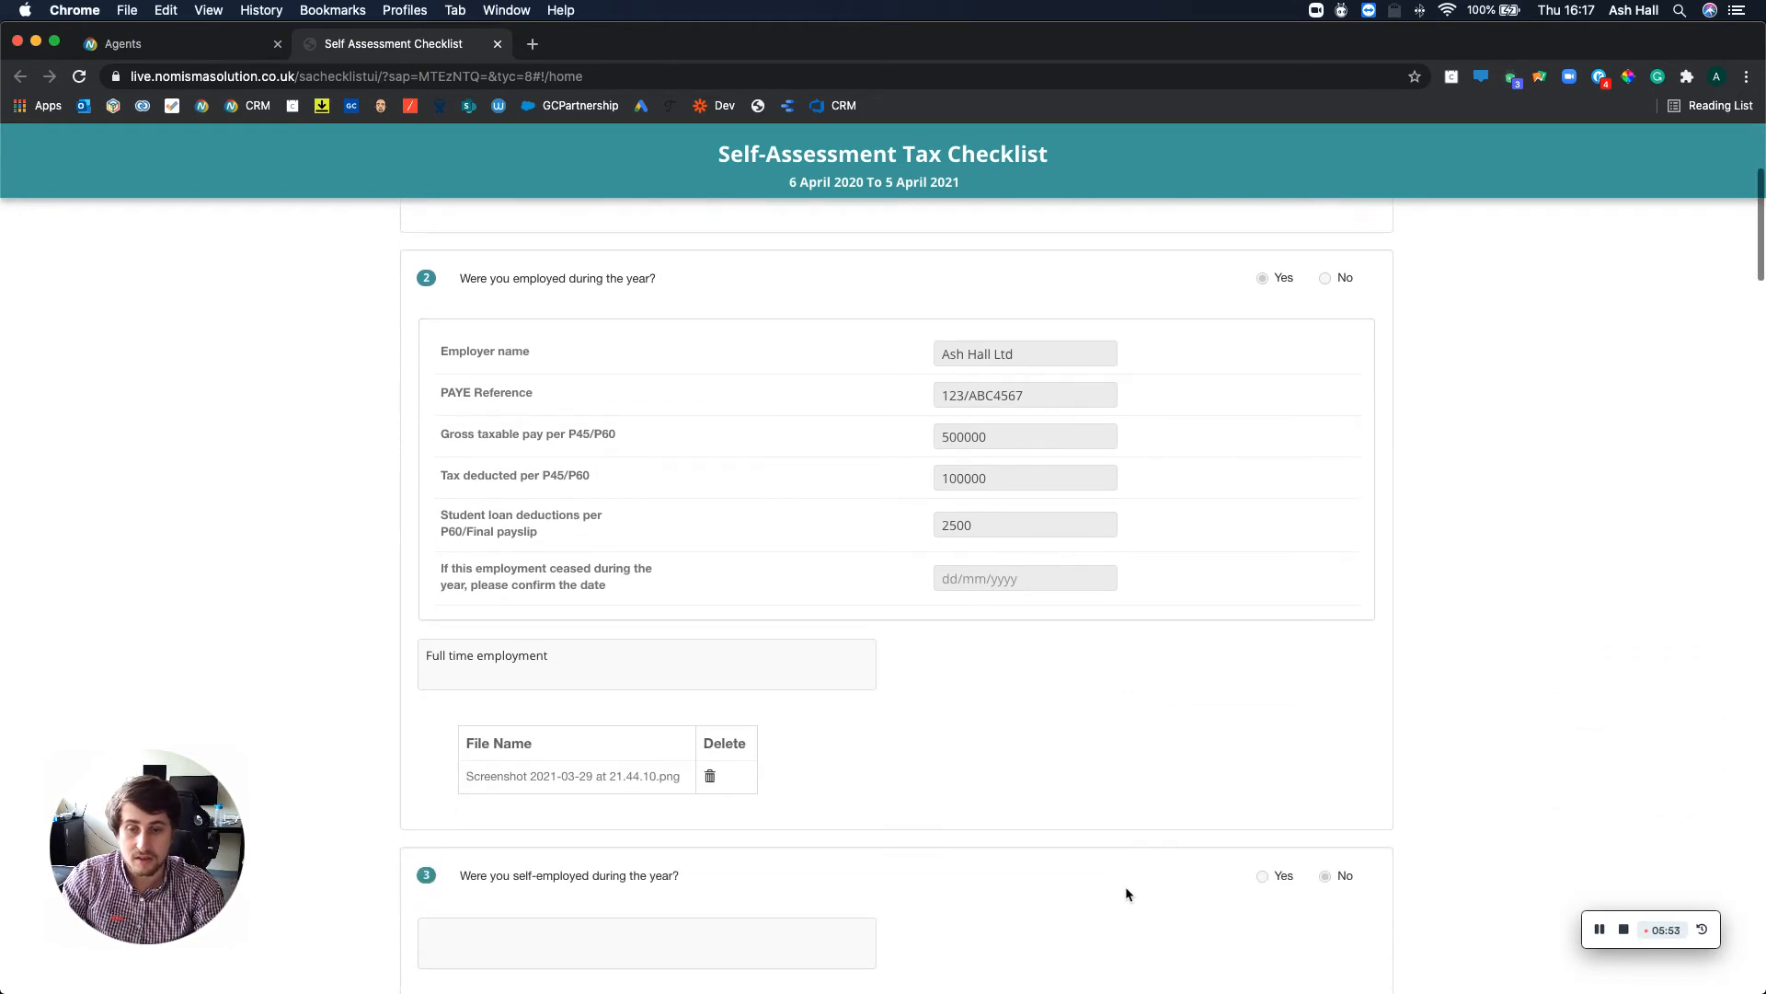
pyautogui.scroll(-2, 1126, 890)
pyautogui.scroll(3, 1126, 891)
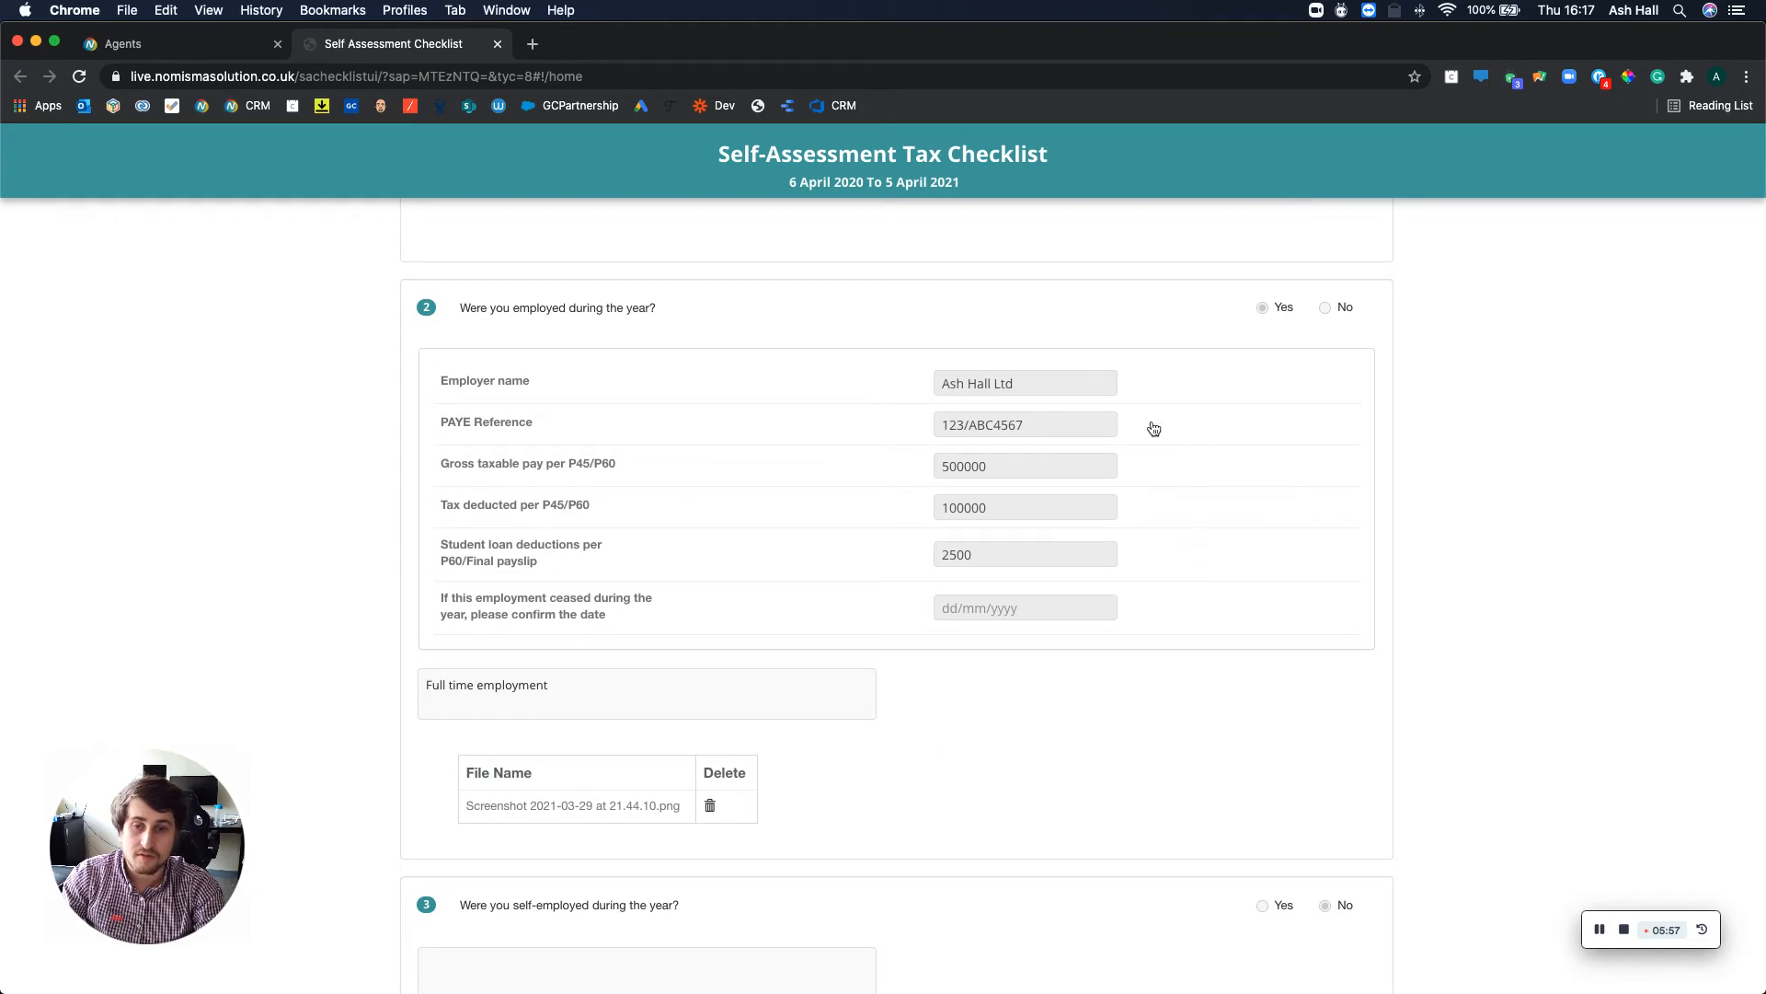
pyautogui.scroll(-15, 1039, 832)
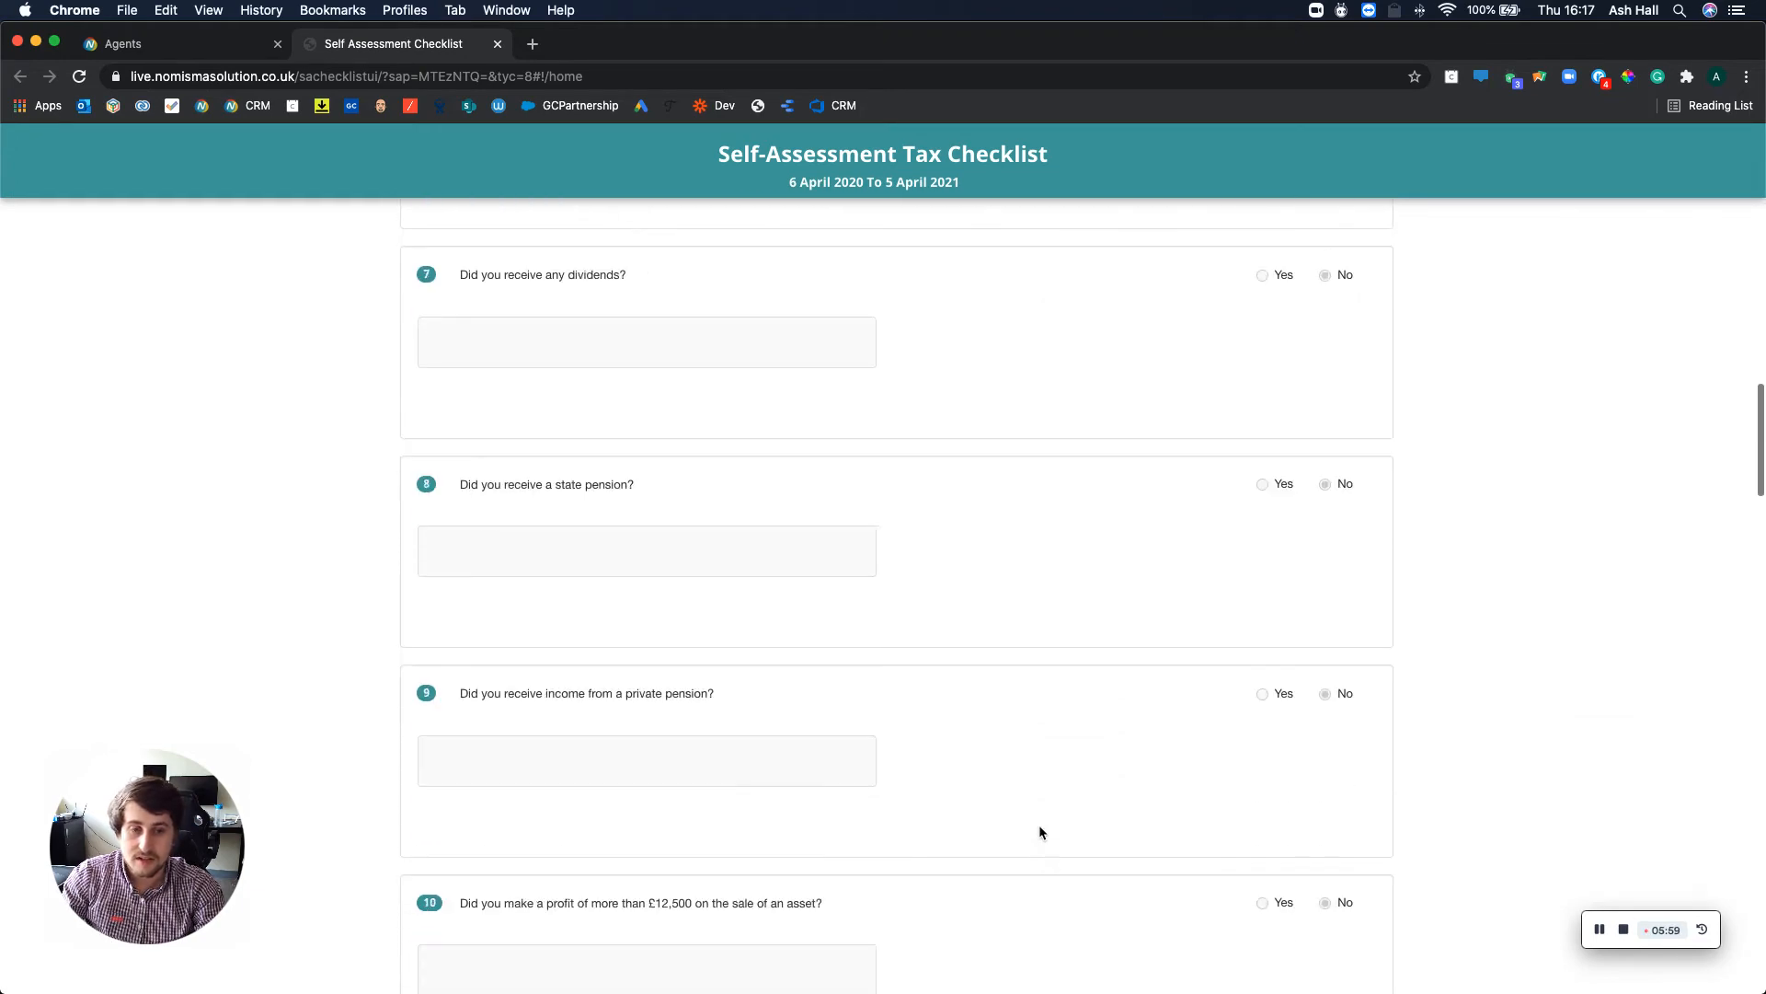
pyautogui.scroll(-20, 1040, 826)
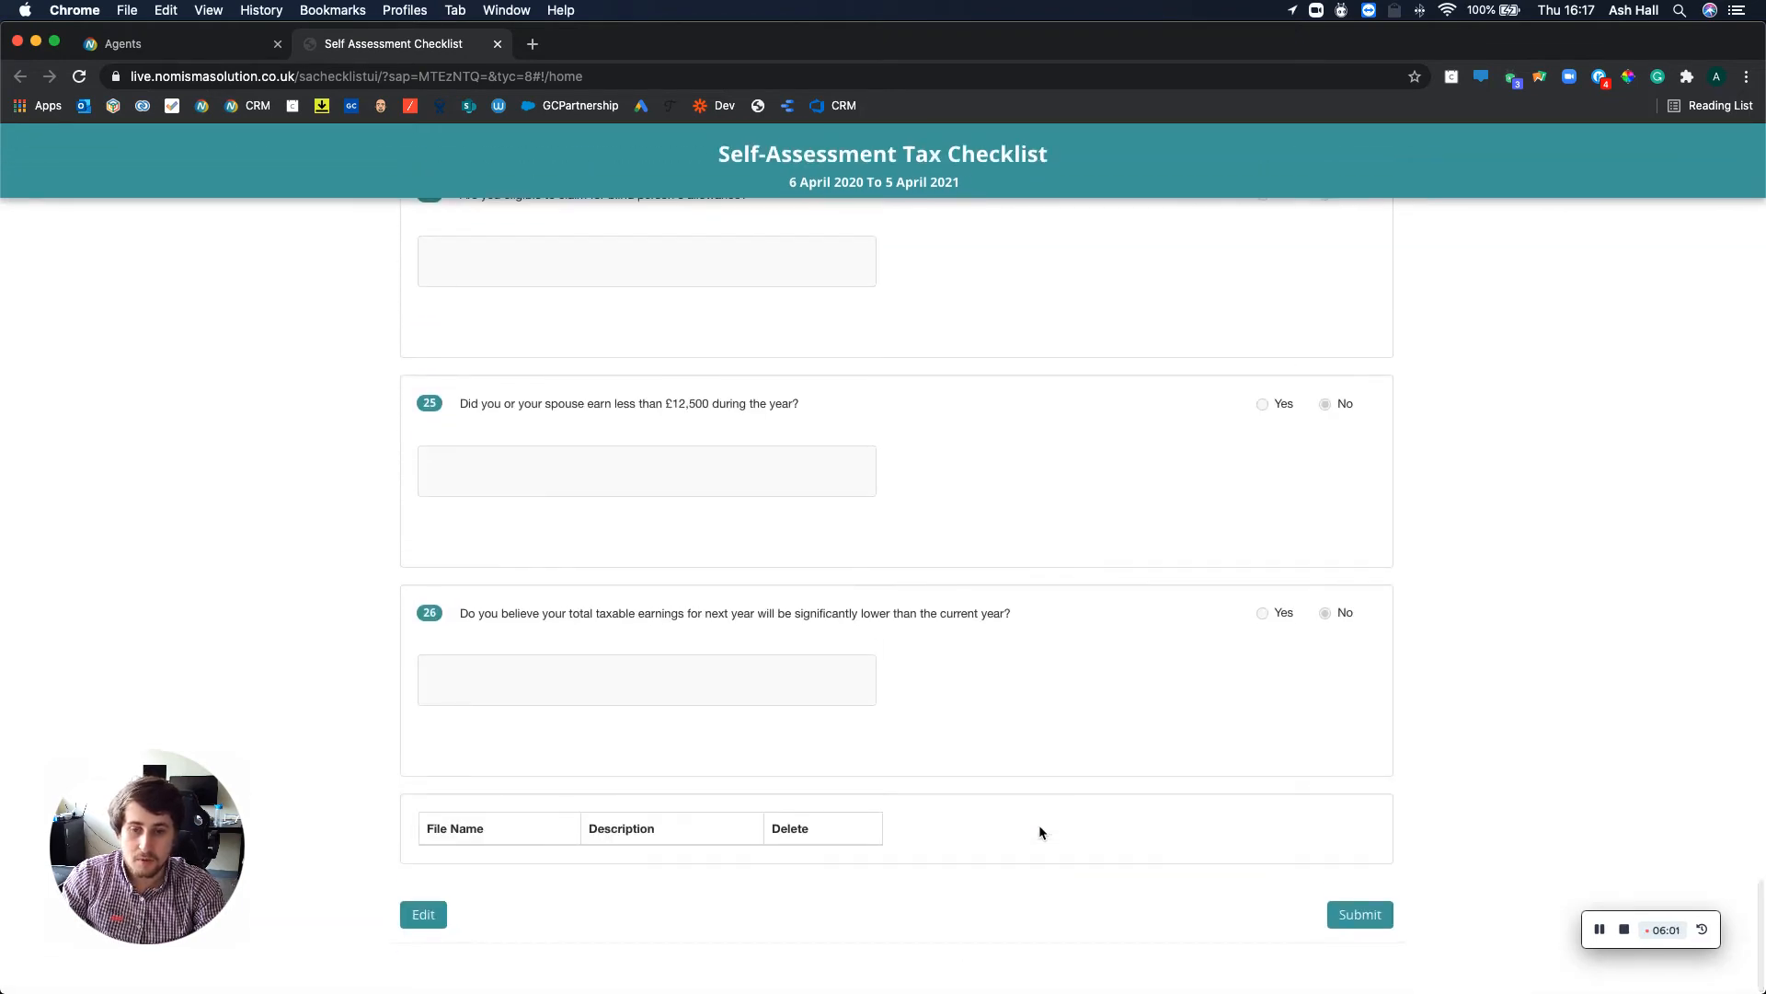
pyautogui.click(1371, 920)
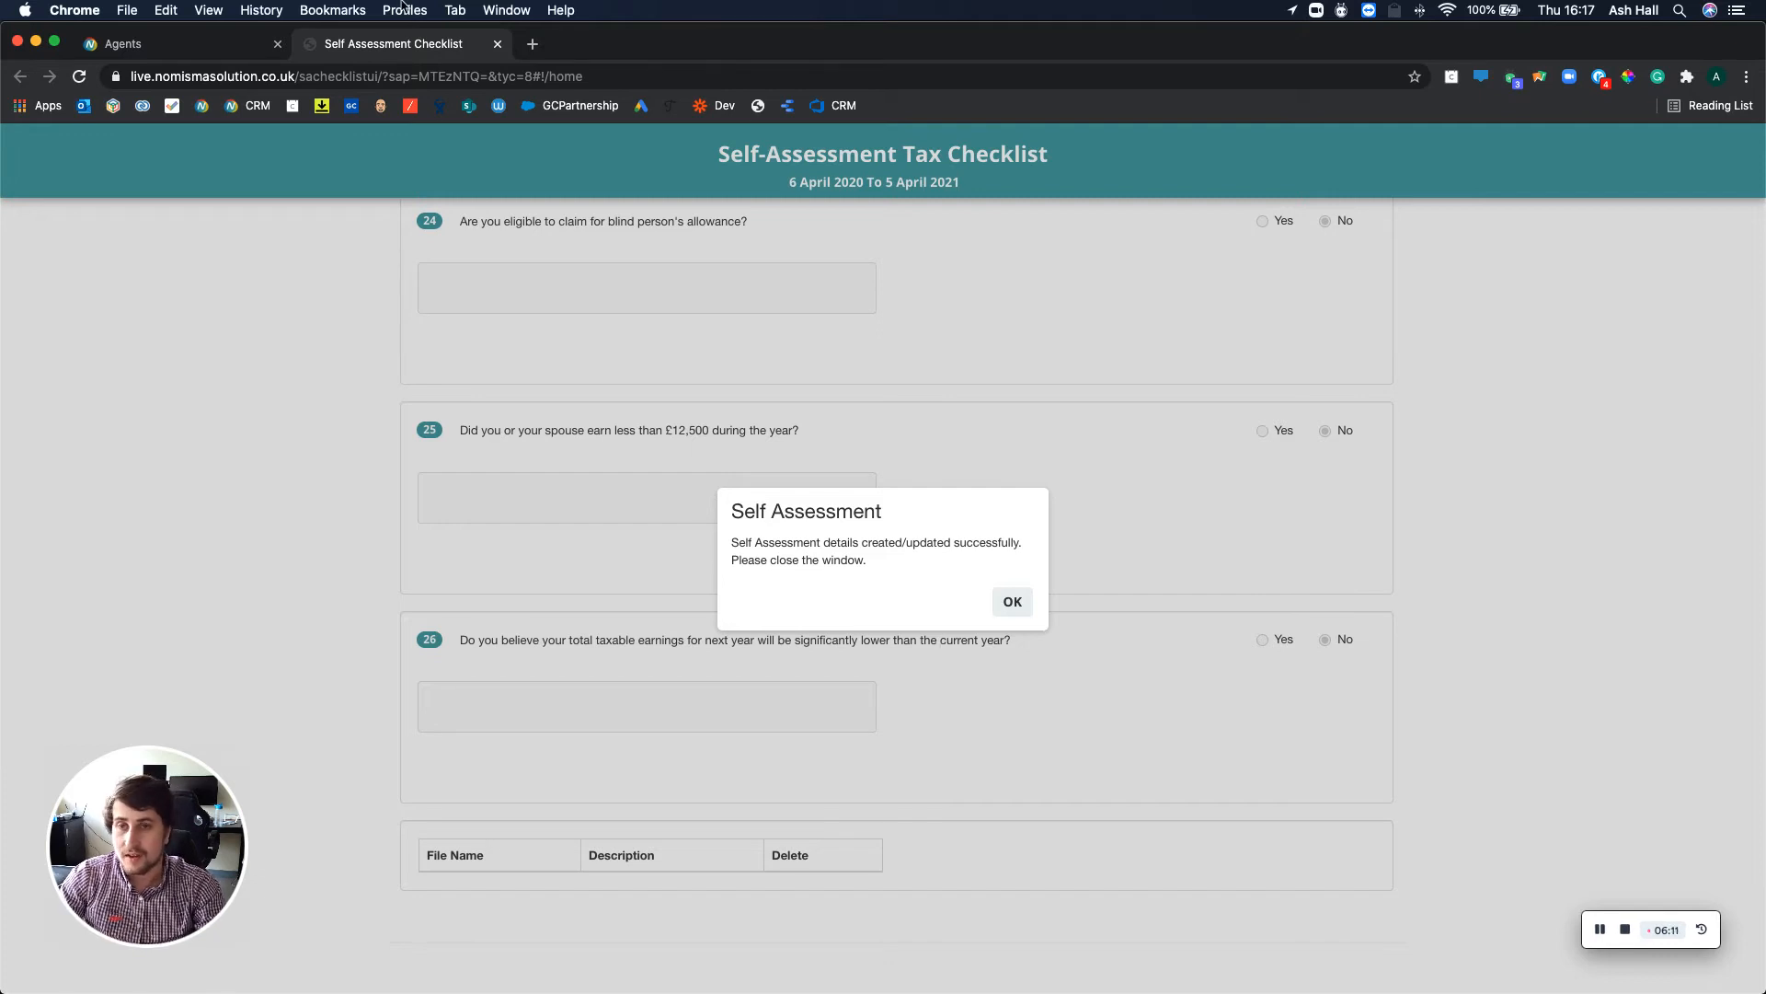
pyautogui.click(157, 46)
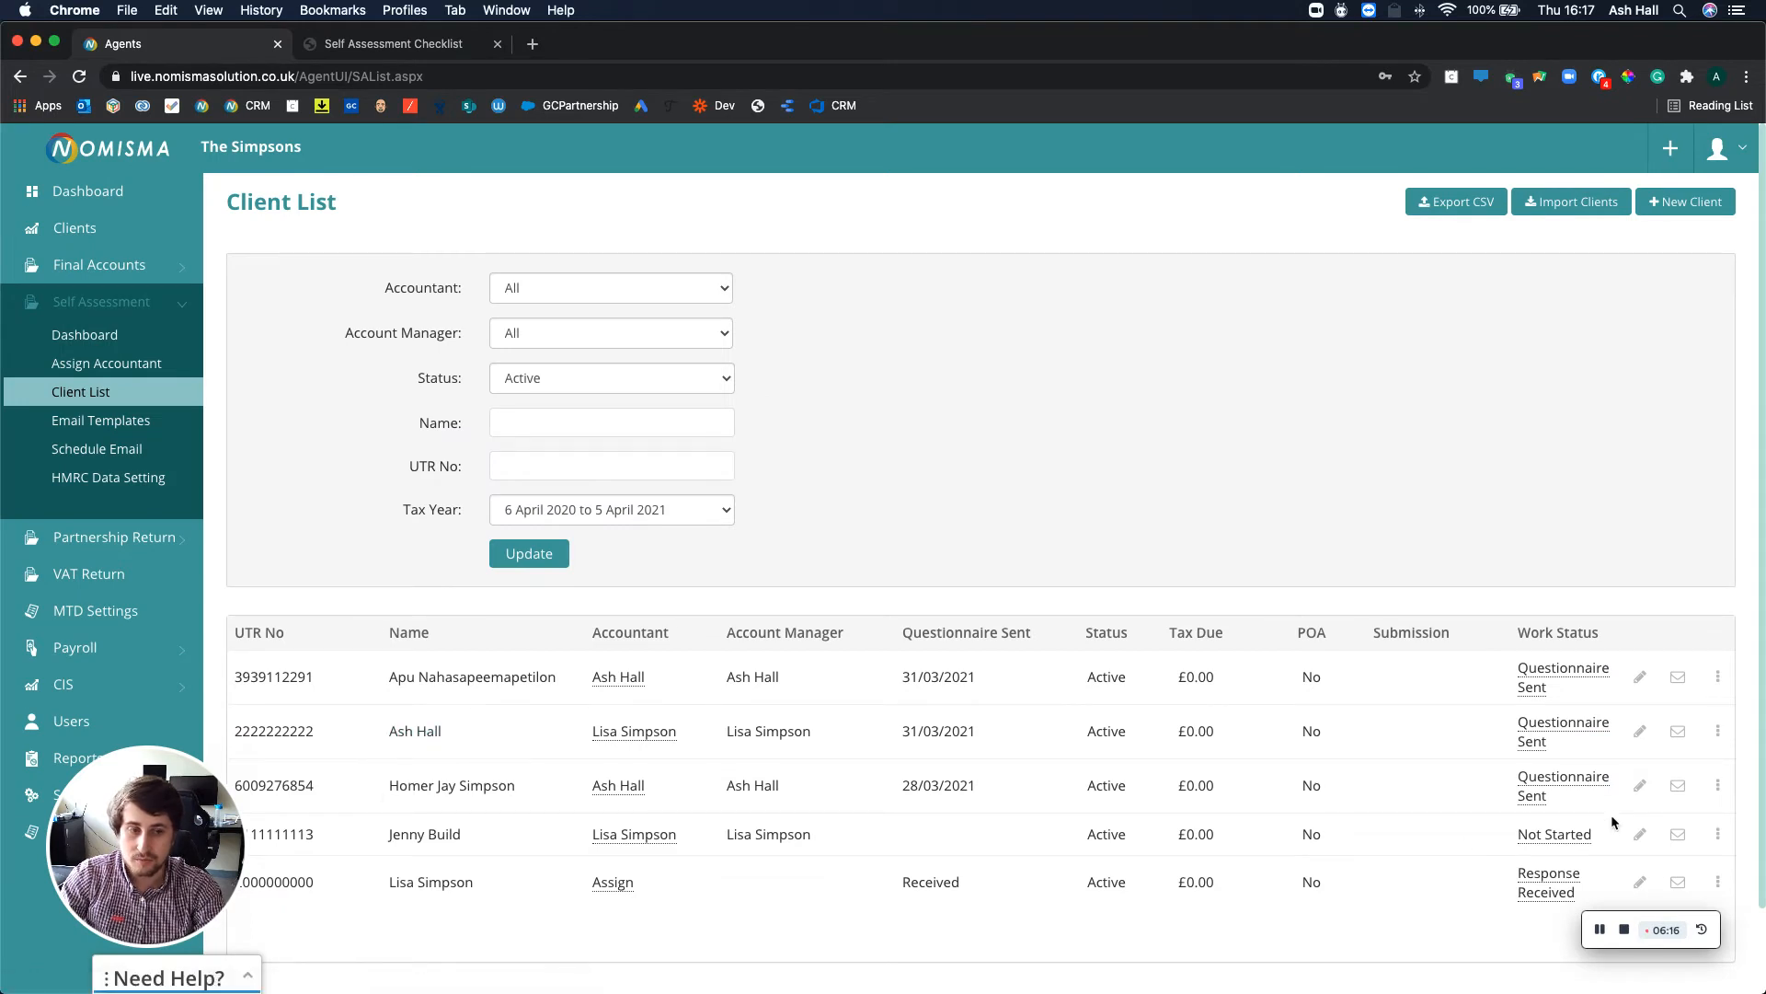
# Step: Reload, then open the accountant's Response Received clients from the Self Assessment Dashboard
pyautogui.click(79, 77)
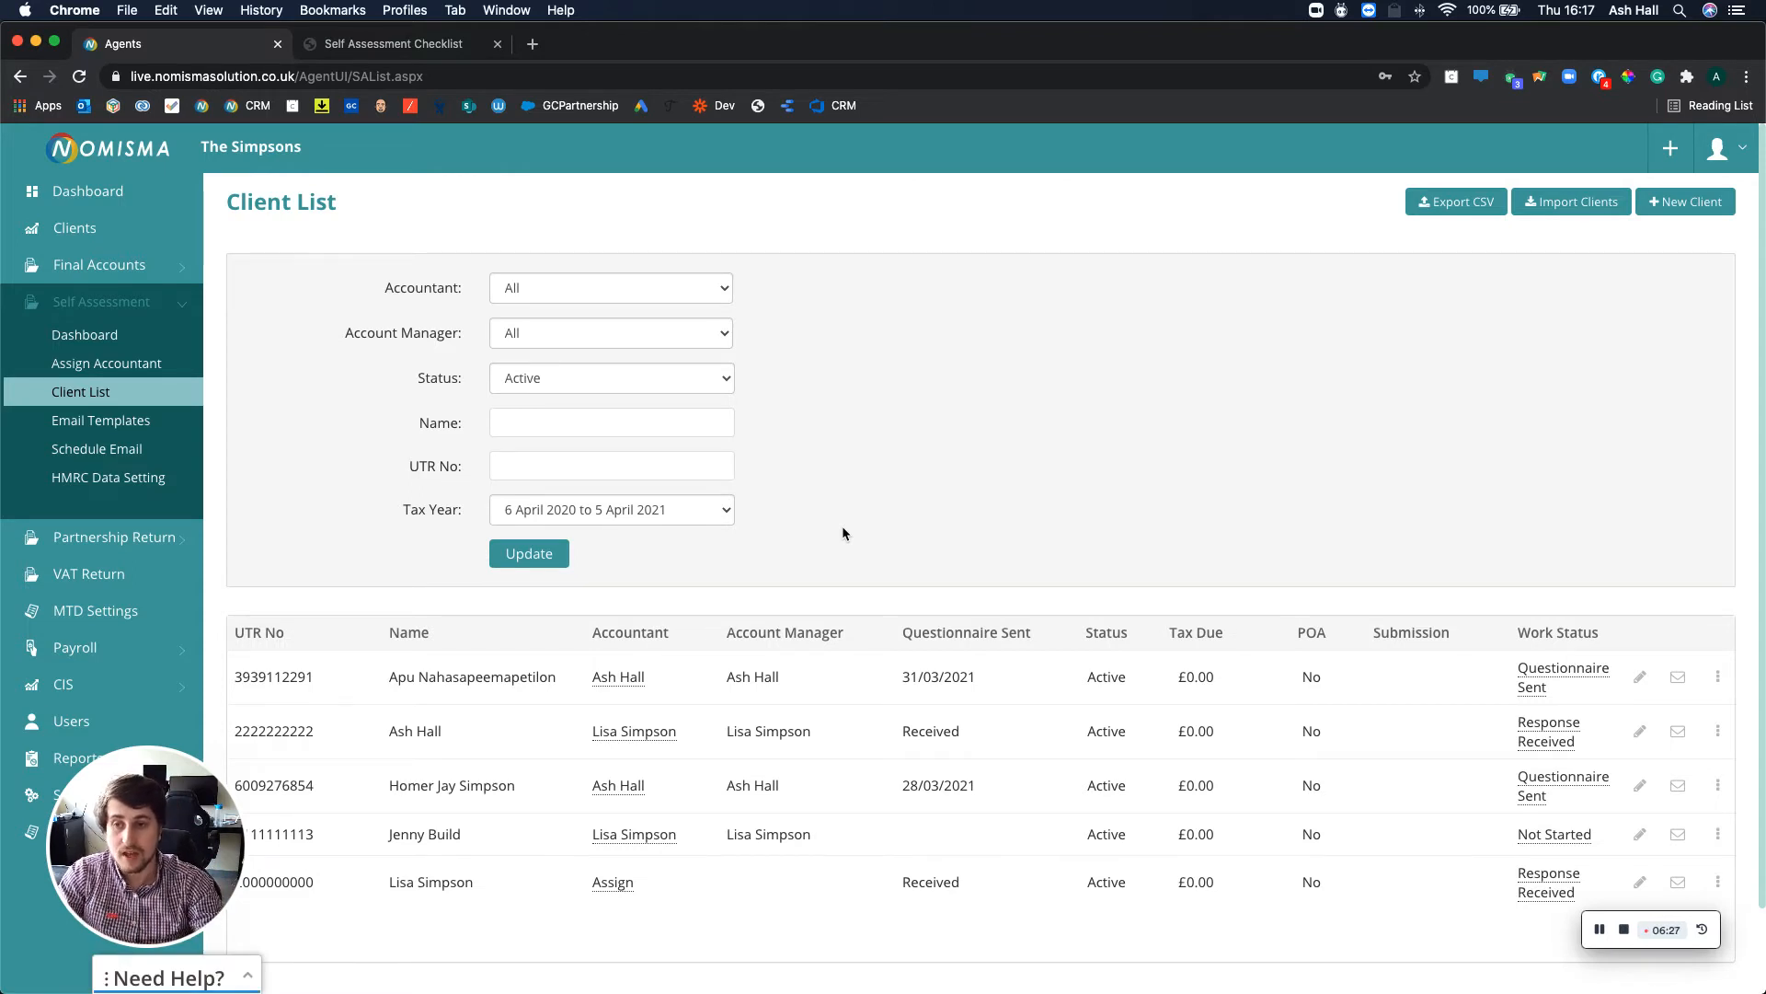
pyautogui.click(154, 338)
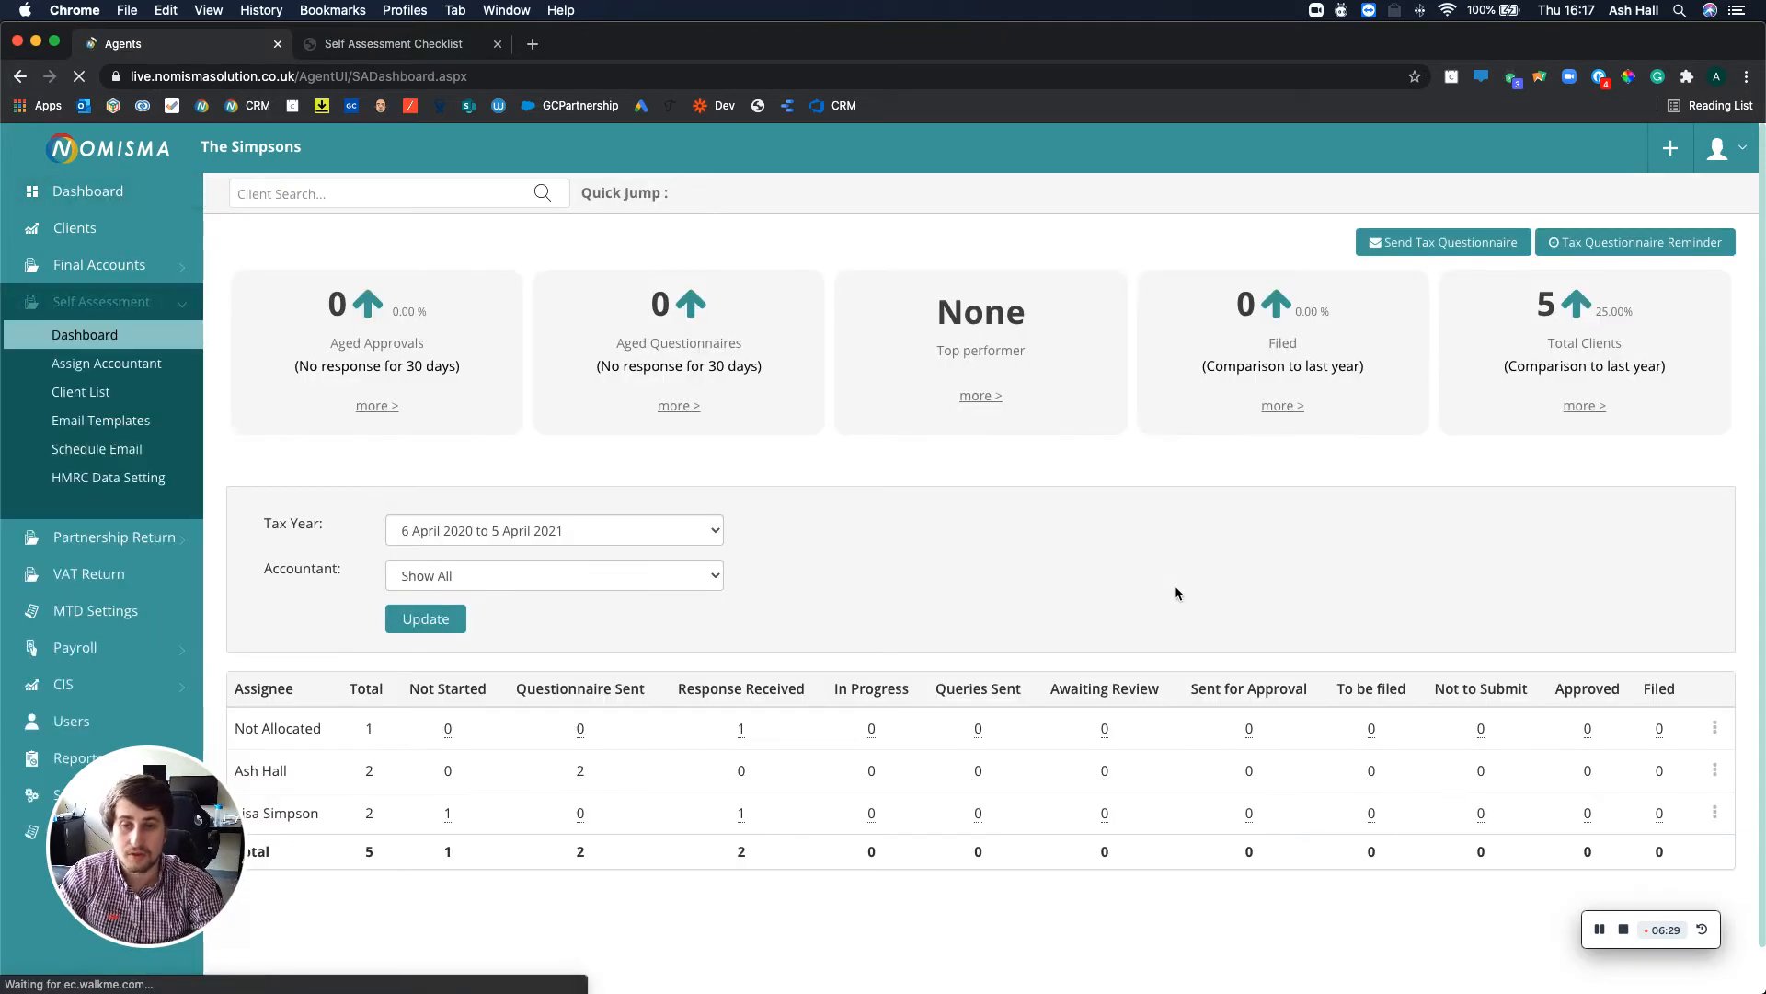
pyautogui.scroll(-1, 400, 731)
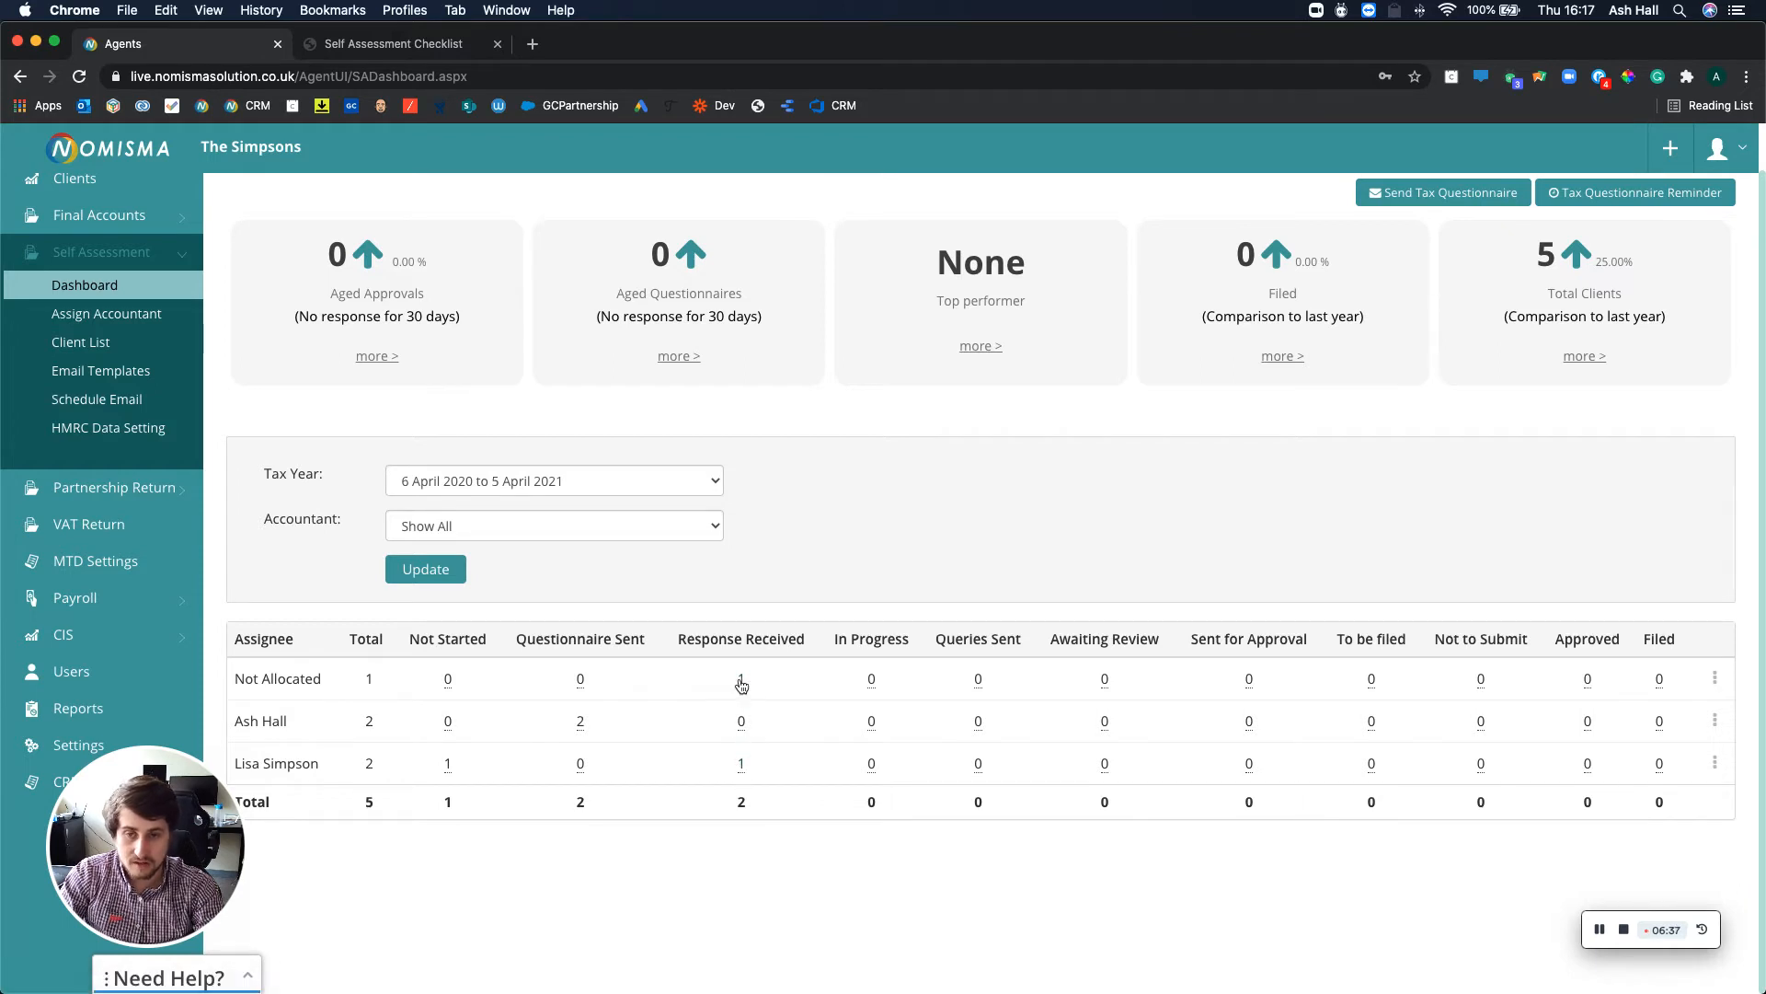
pyautogui.click(742, 764)
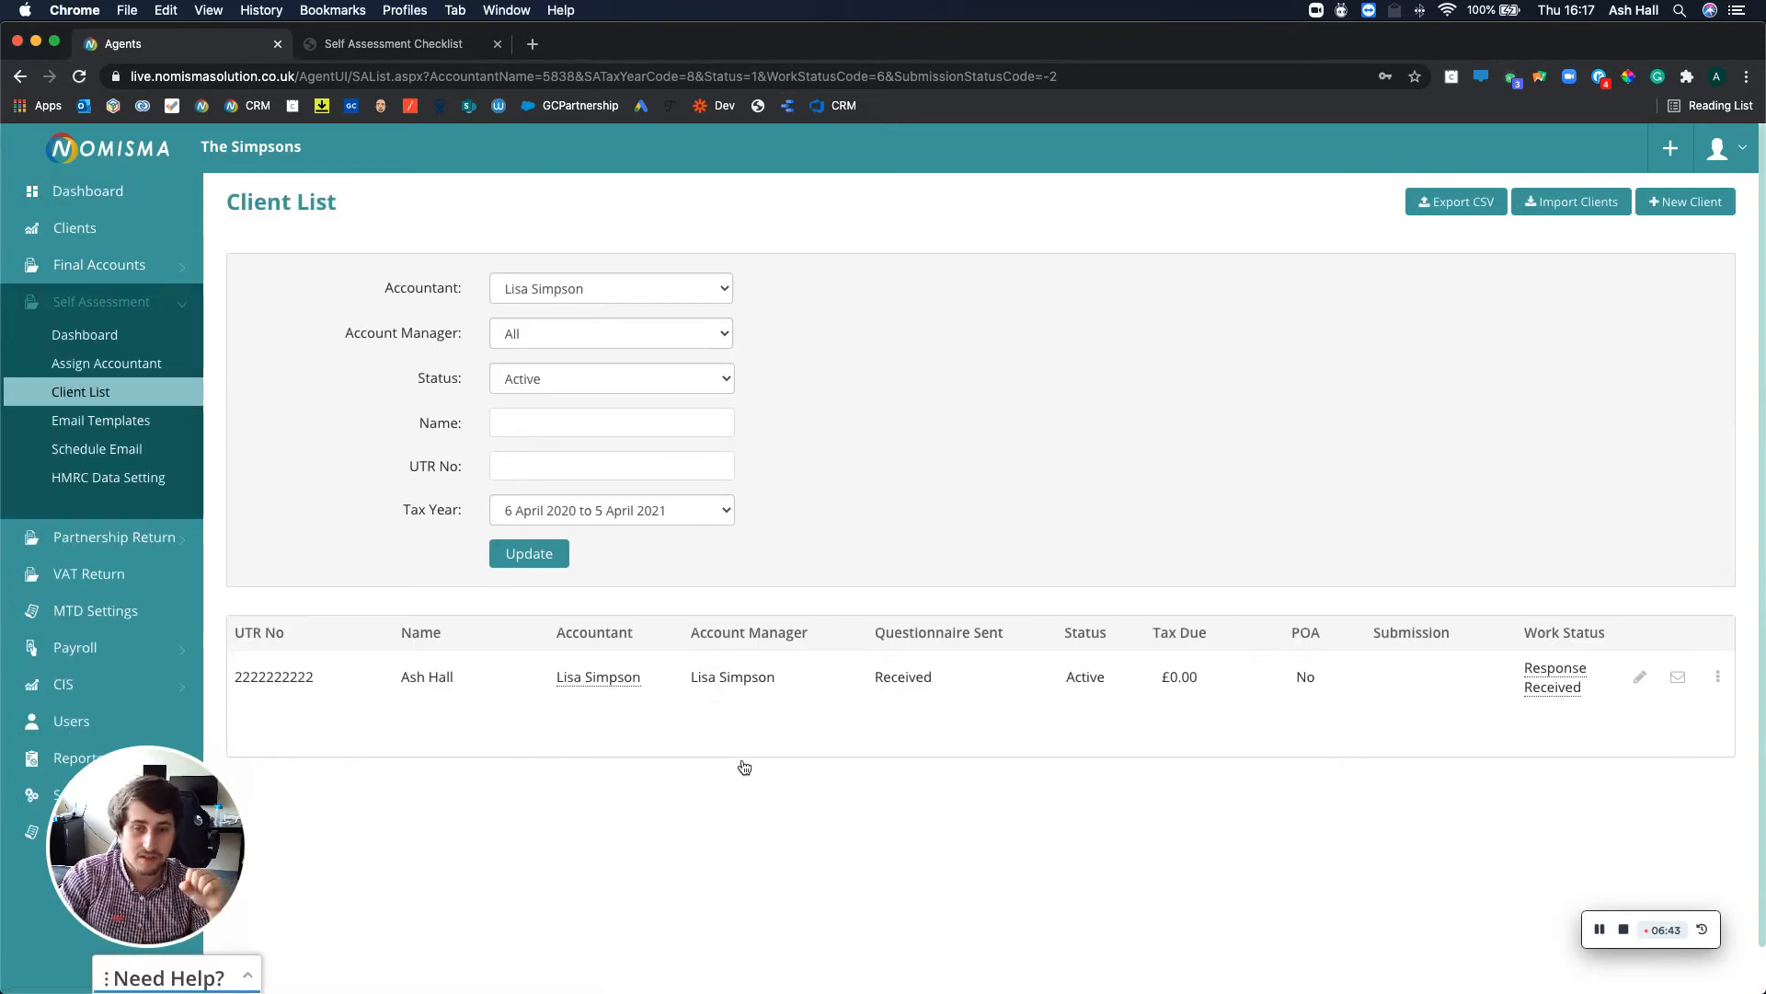
pyautogui.click(445, 681)
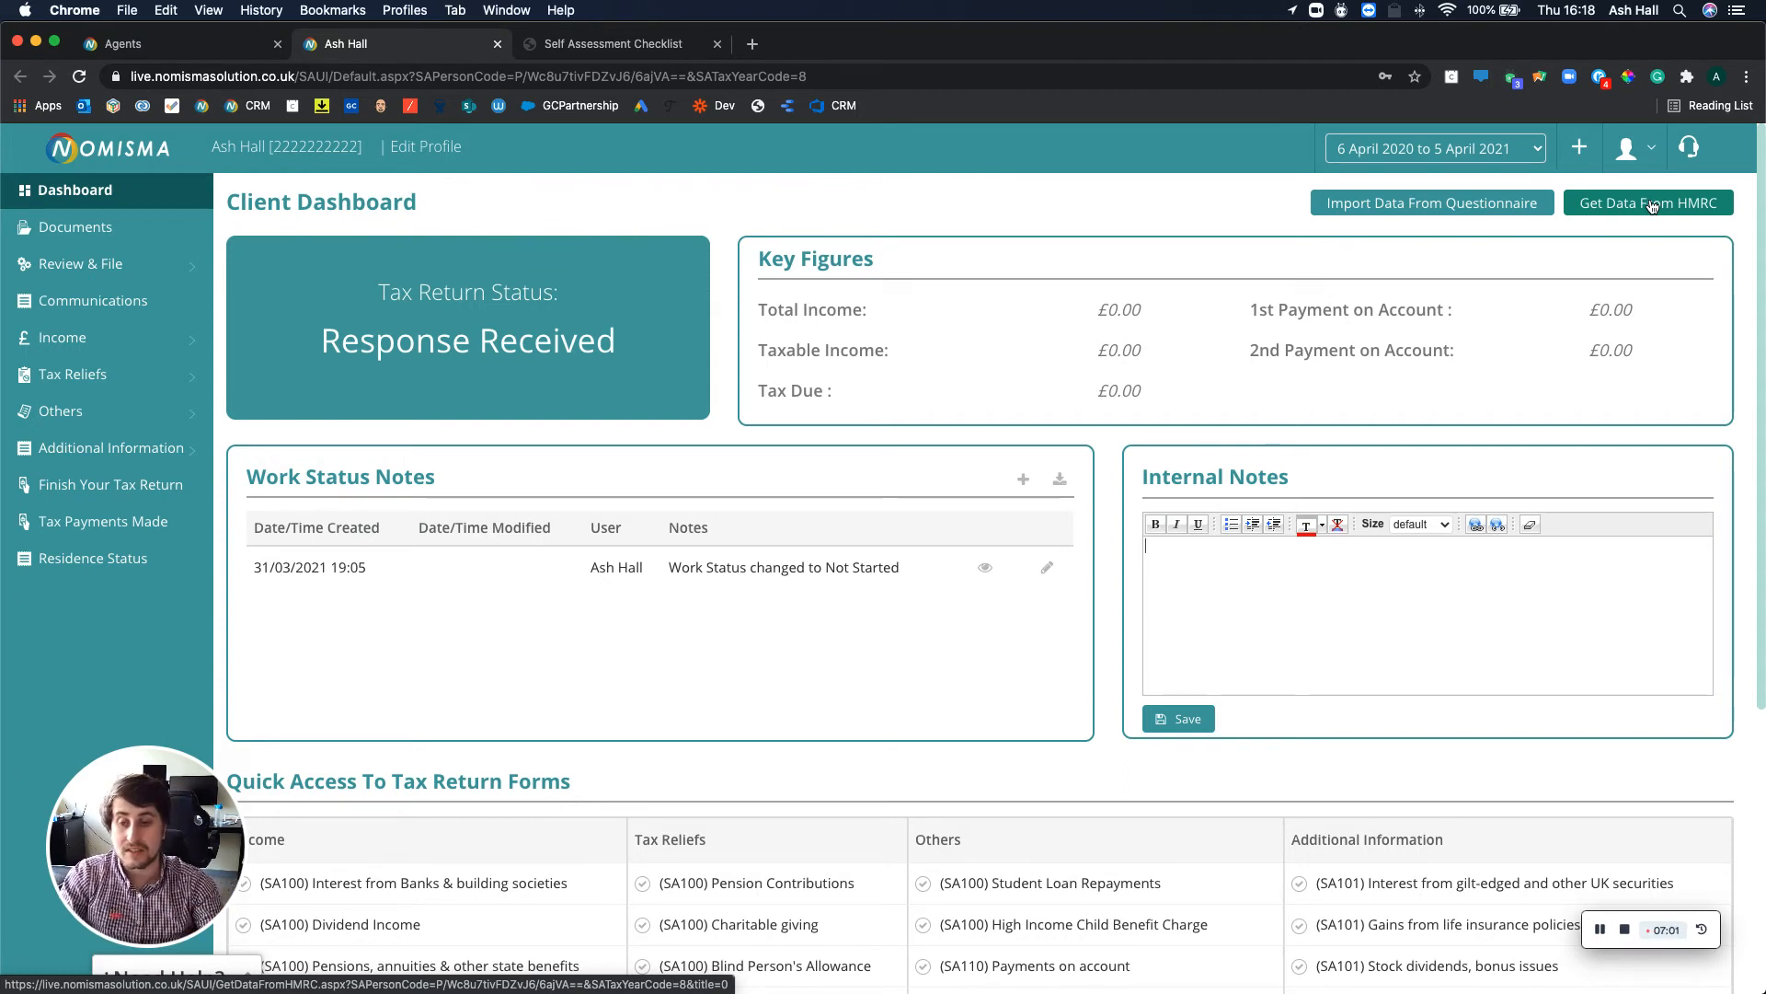
# Step: Begin importing the client's questionnaire answers from the Client Dashboard
pyautogui.click(1421, 205)
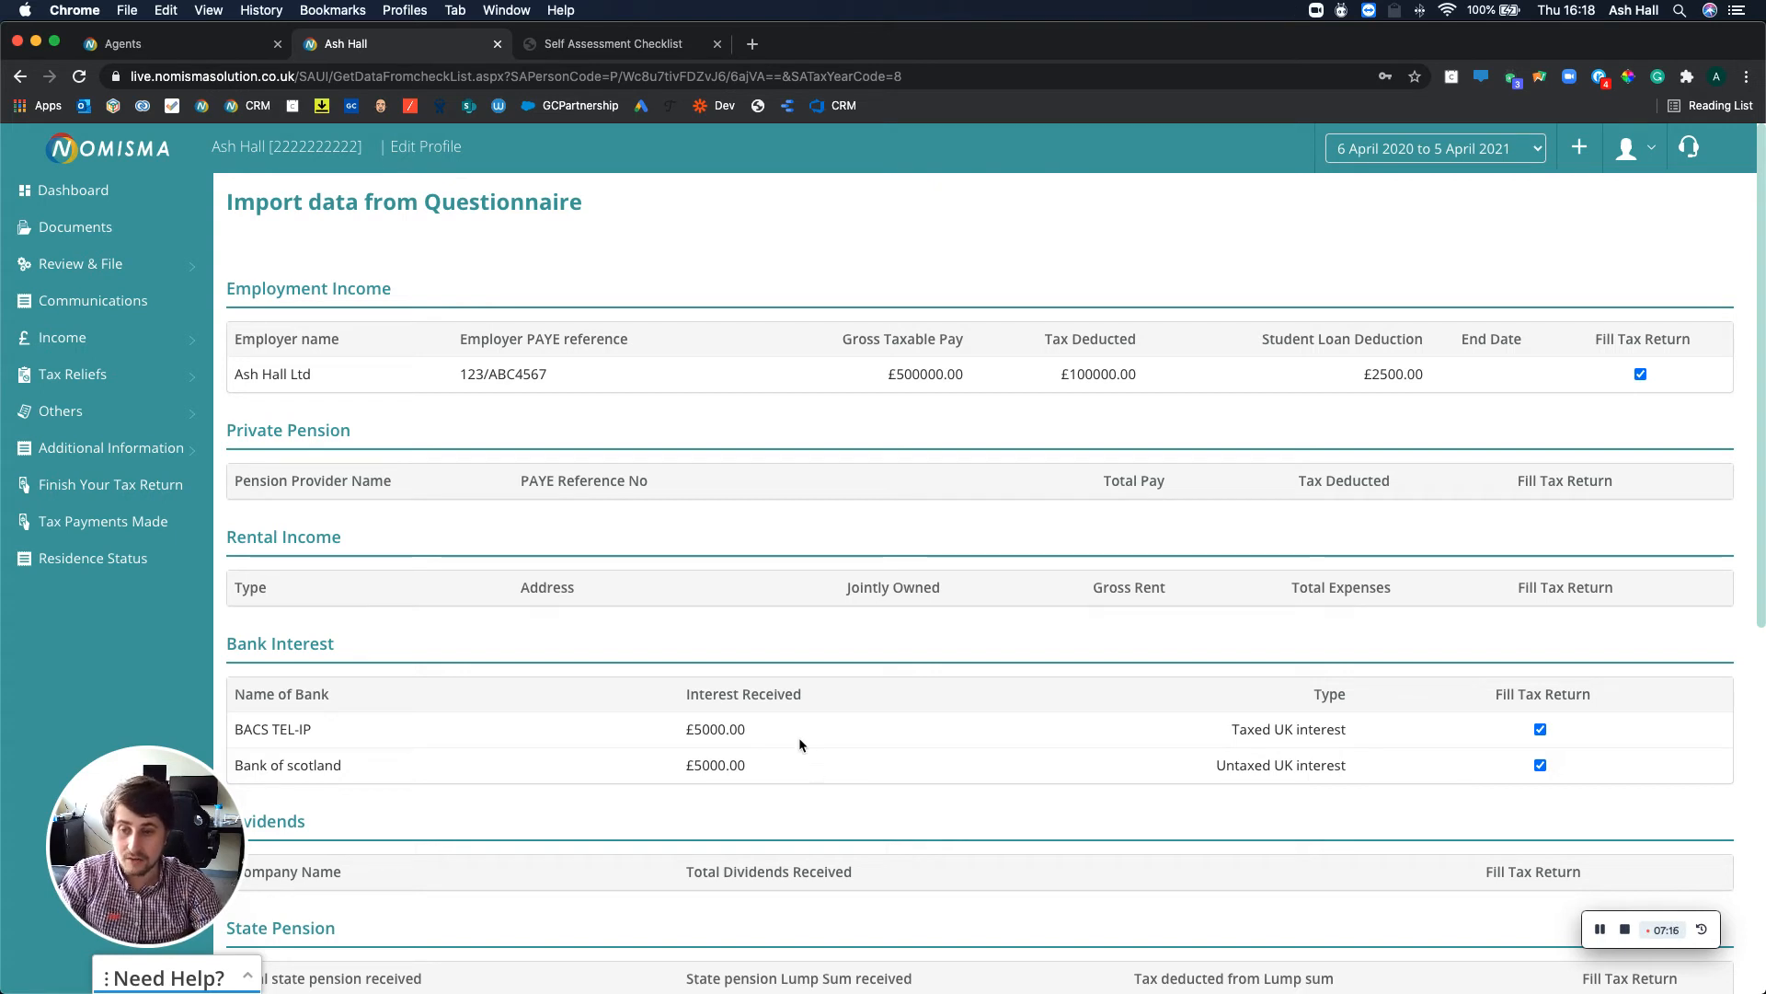
# Step: Check the employment's gross taxable pay and tax deducted figures on the import page
pyautogui.moveTo(950, 387); pyautogui.dragTo(885, 377)
pyautogui.click(1129, 377)
pyautogui.moveTo(1129, 377); pyautogui.dragTo(1082, 377)
pyautogui.click(1405, 381)
pyautogui.moveTo(1405, 382); pyautogui.dragTo(1379, 380)
pyautogui.scroll(-2, 930, 716)
pyautogui.scroll(-3, 931, 719)
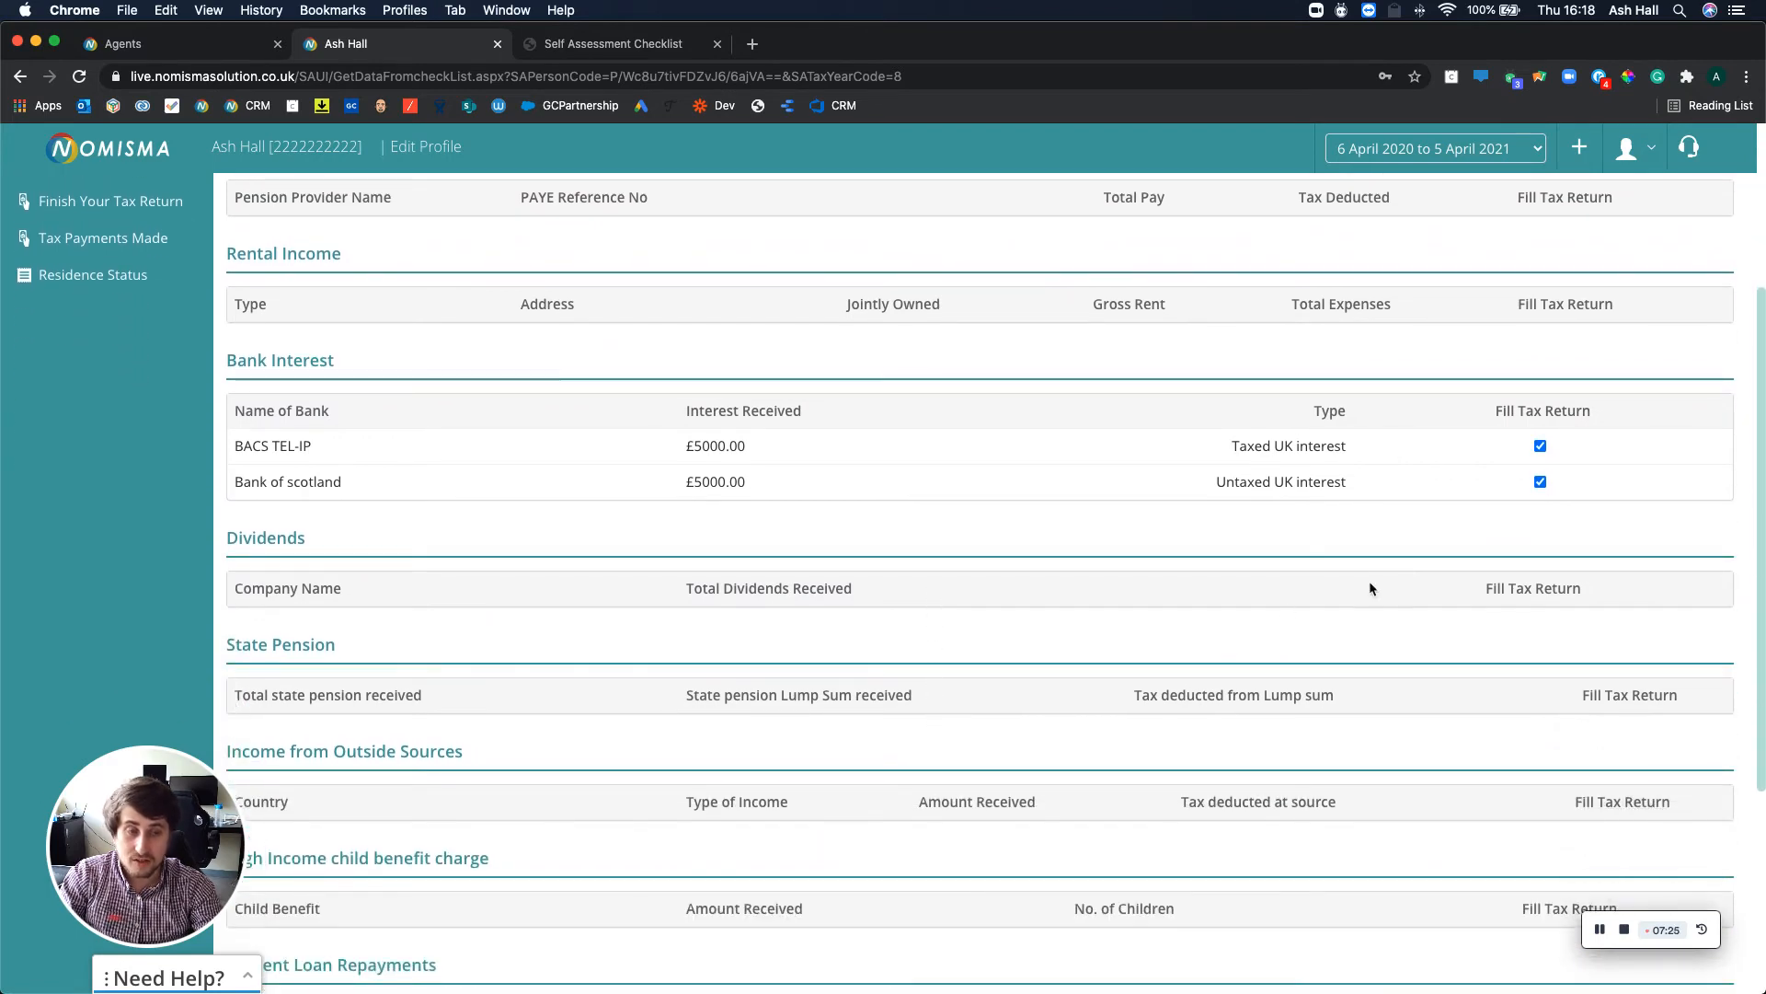
pyautogui.scroll(-5, 891, 675)
pyautogui.scroll(9, 892, 675)
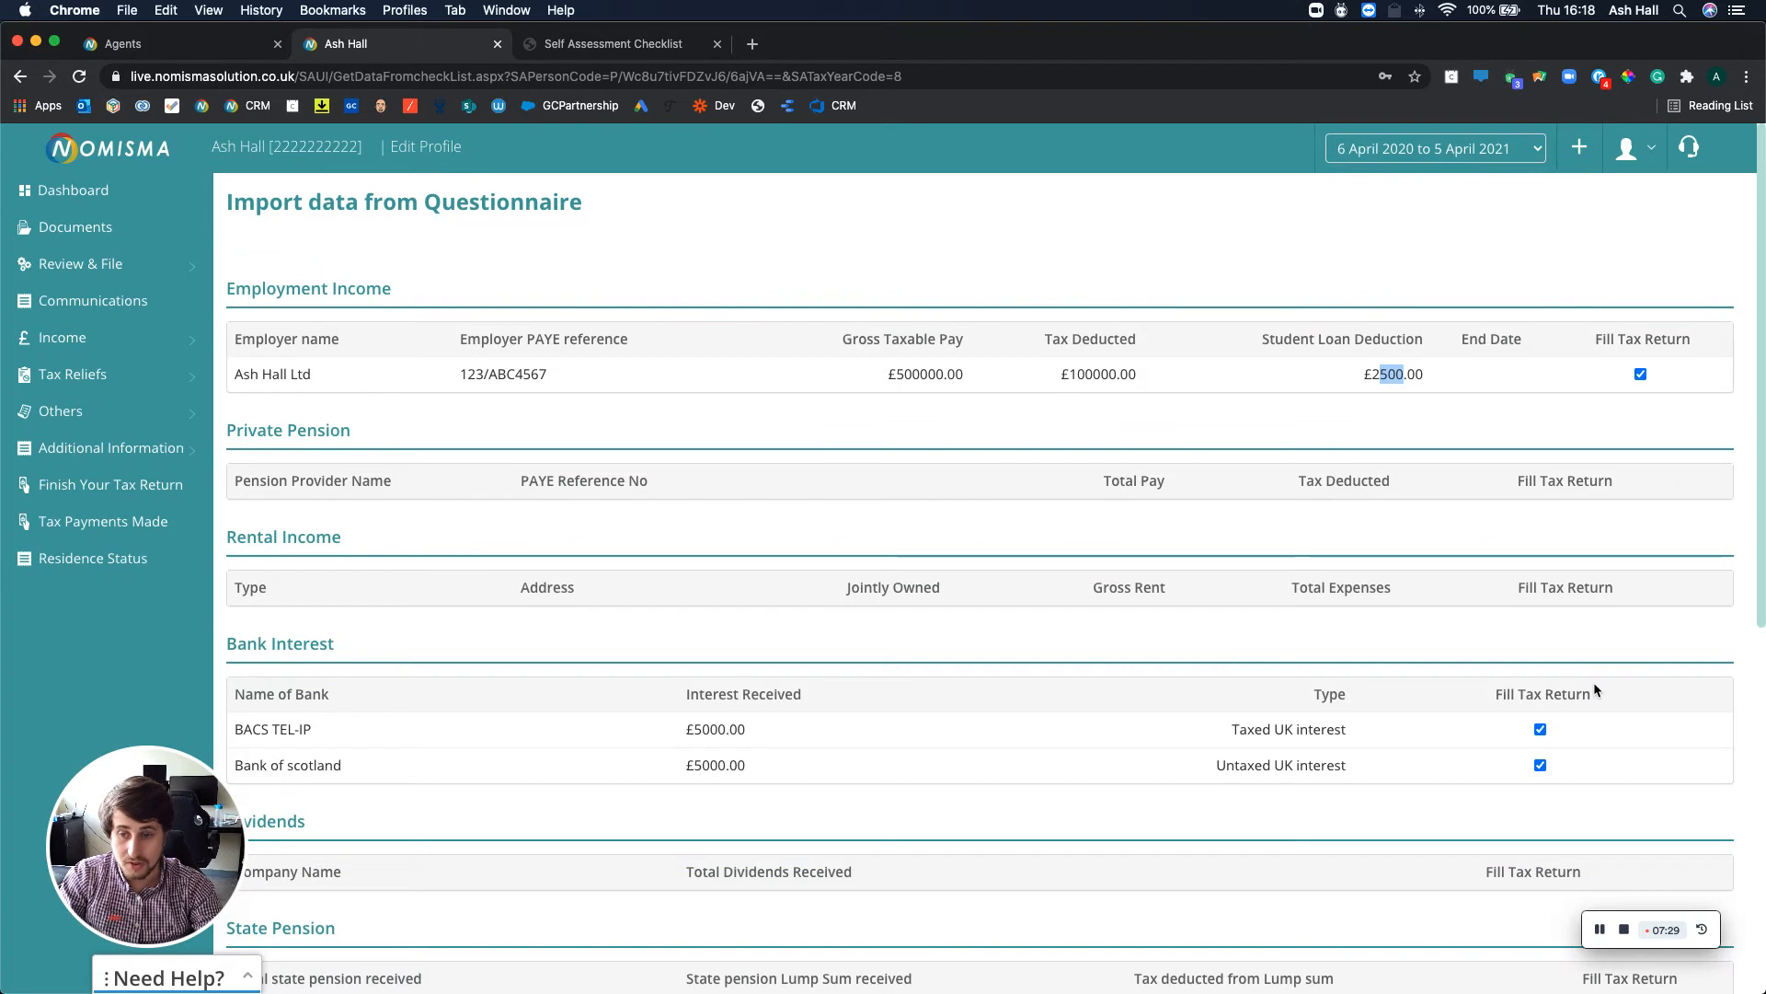
# Step: Toggle the BACS TEL-IP interest entry off and back on, then save the import
pyautogui.click(1540, 730)
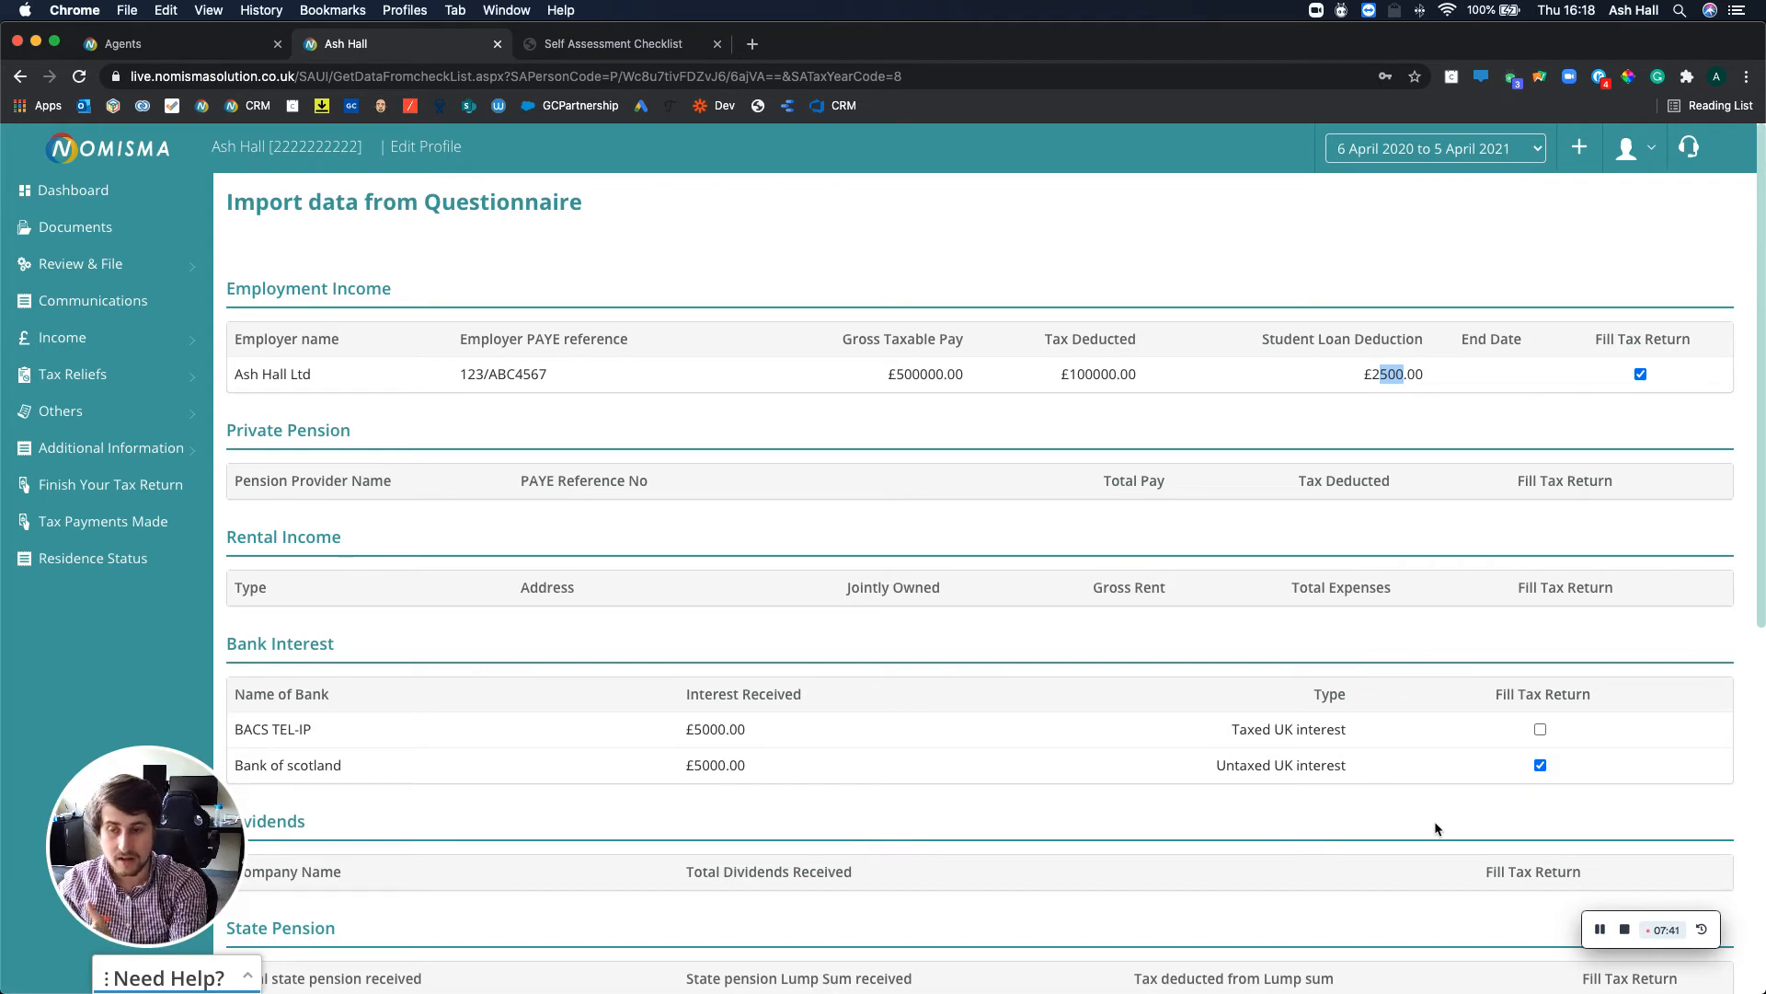
pyautogui.click(1540, 729)
pyautogui.scroll(-10, 1492, 740)
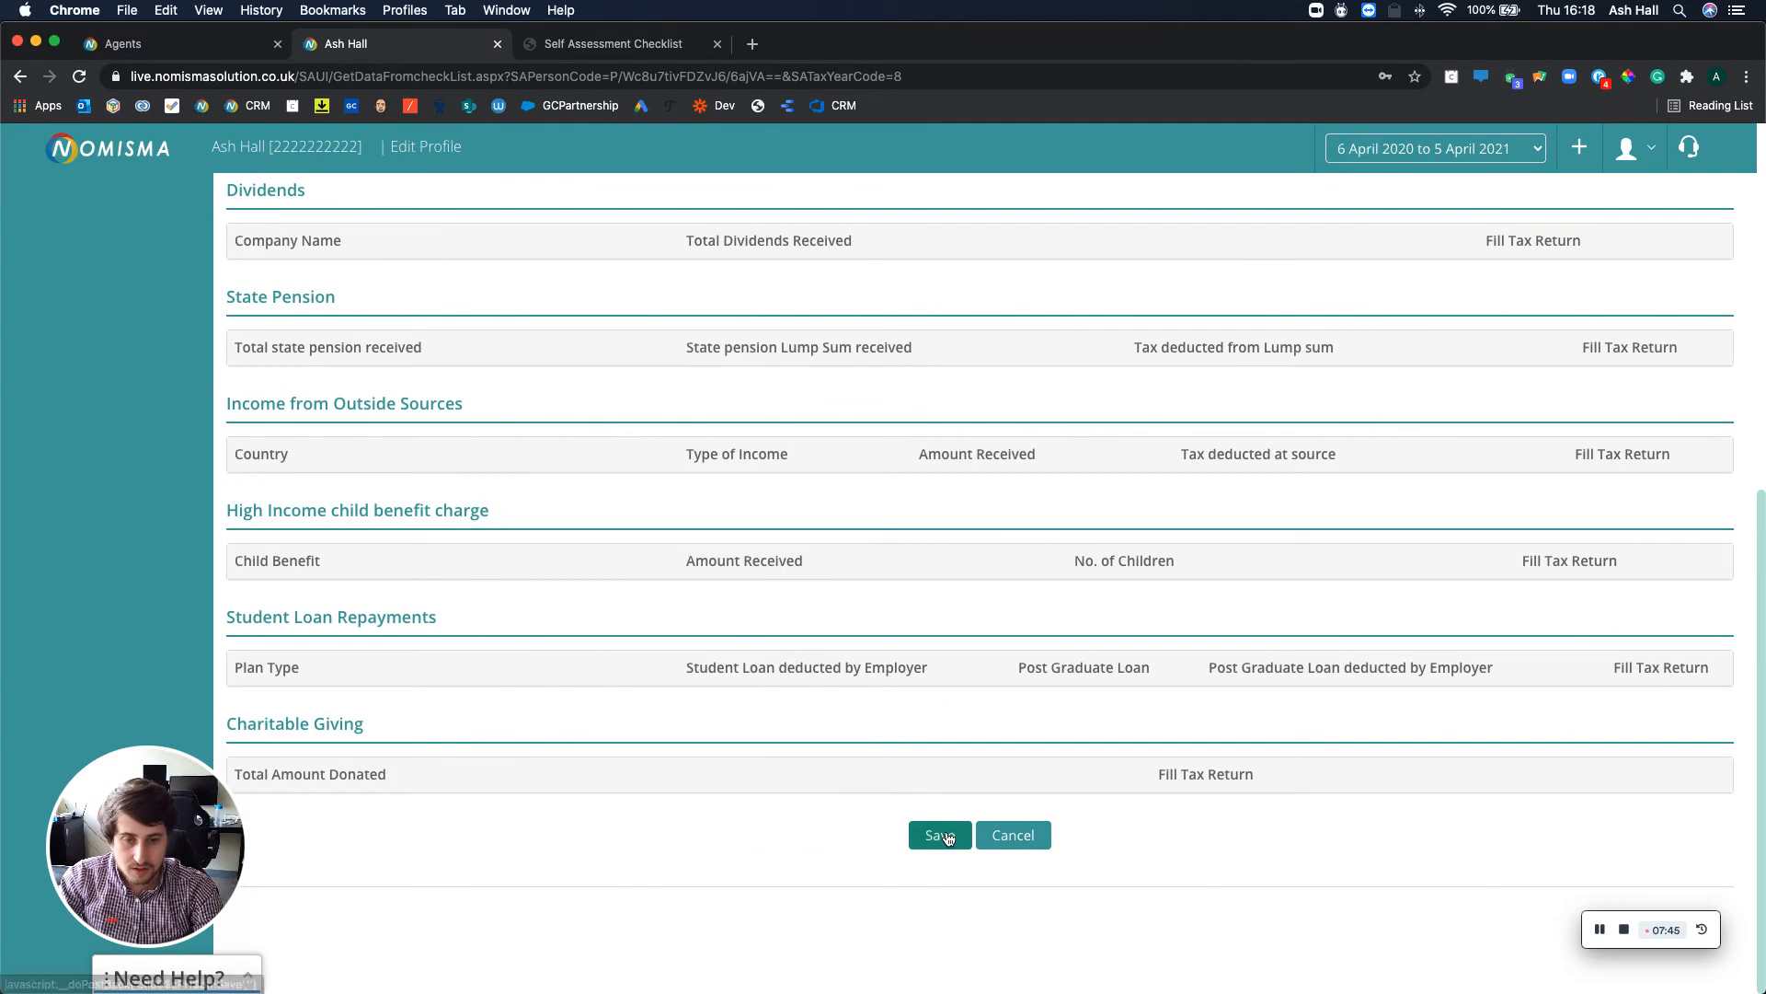
pyautogui.click(948, 837)
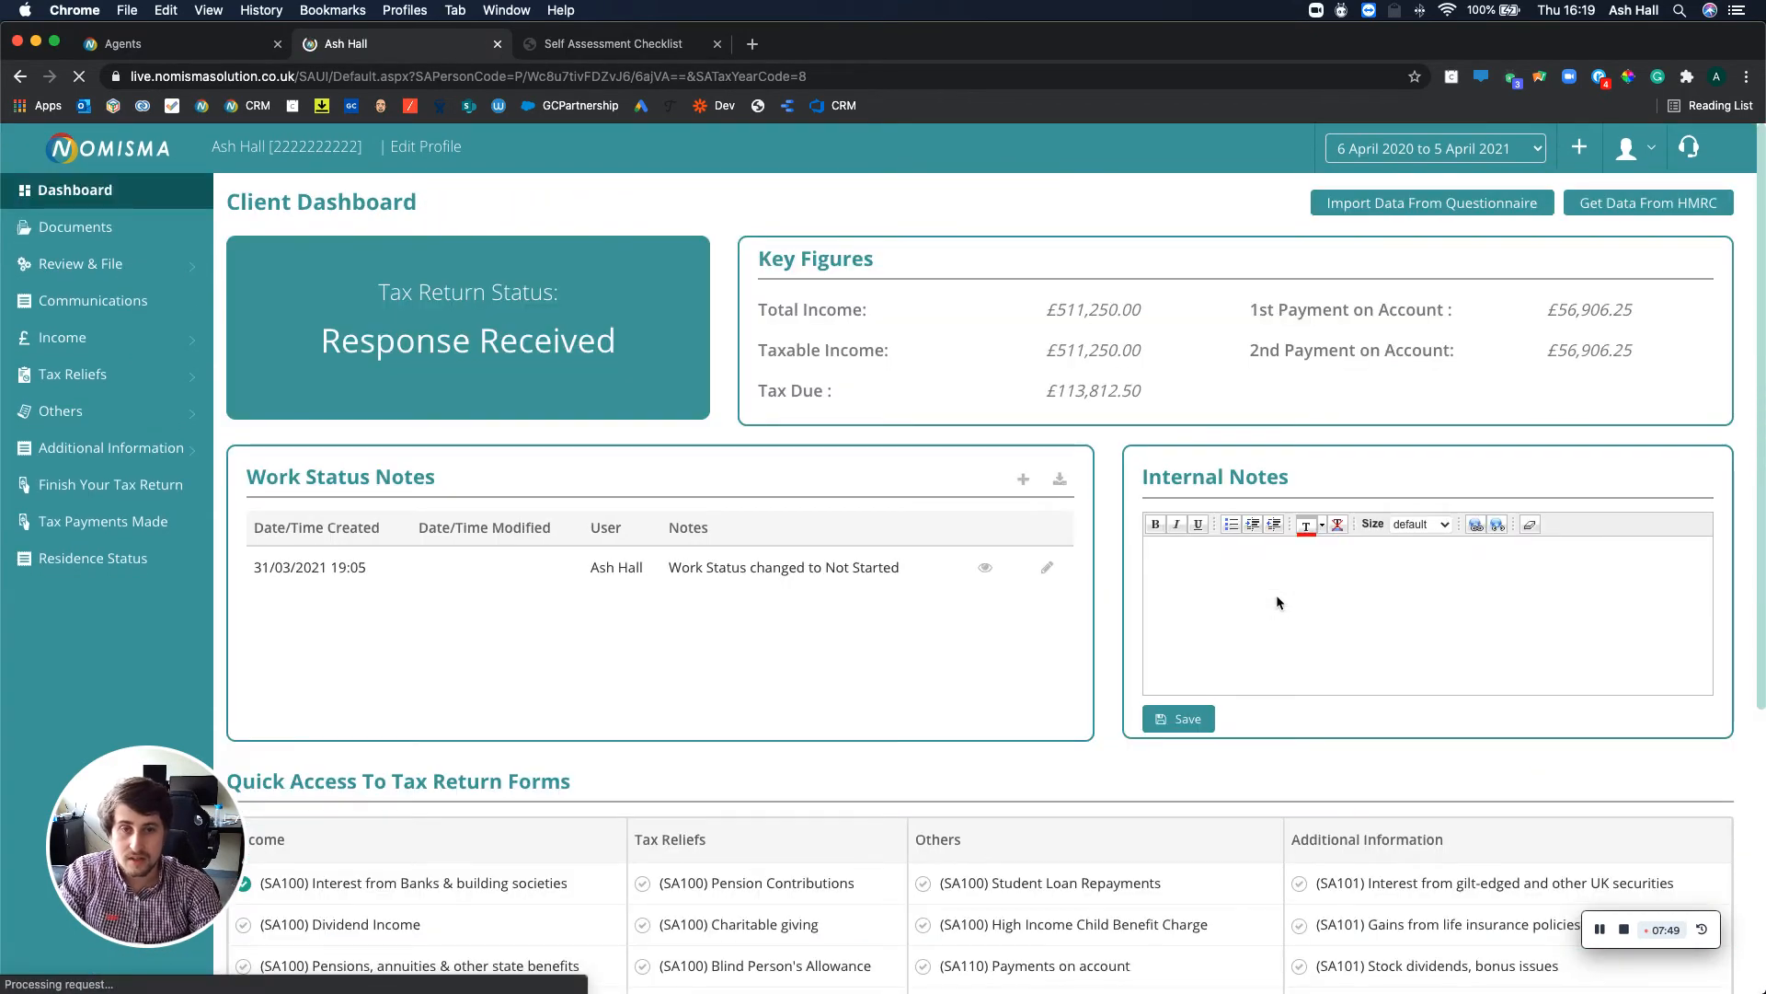
# Step: Note the updated income figure, then open the client's bank interest income page
pyautogui.moveTo(1132, 316); pyautogui.dragTo(1070, 344)
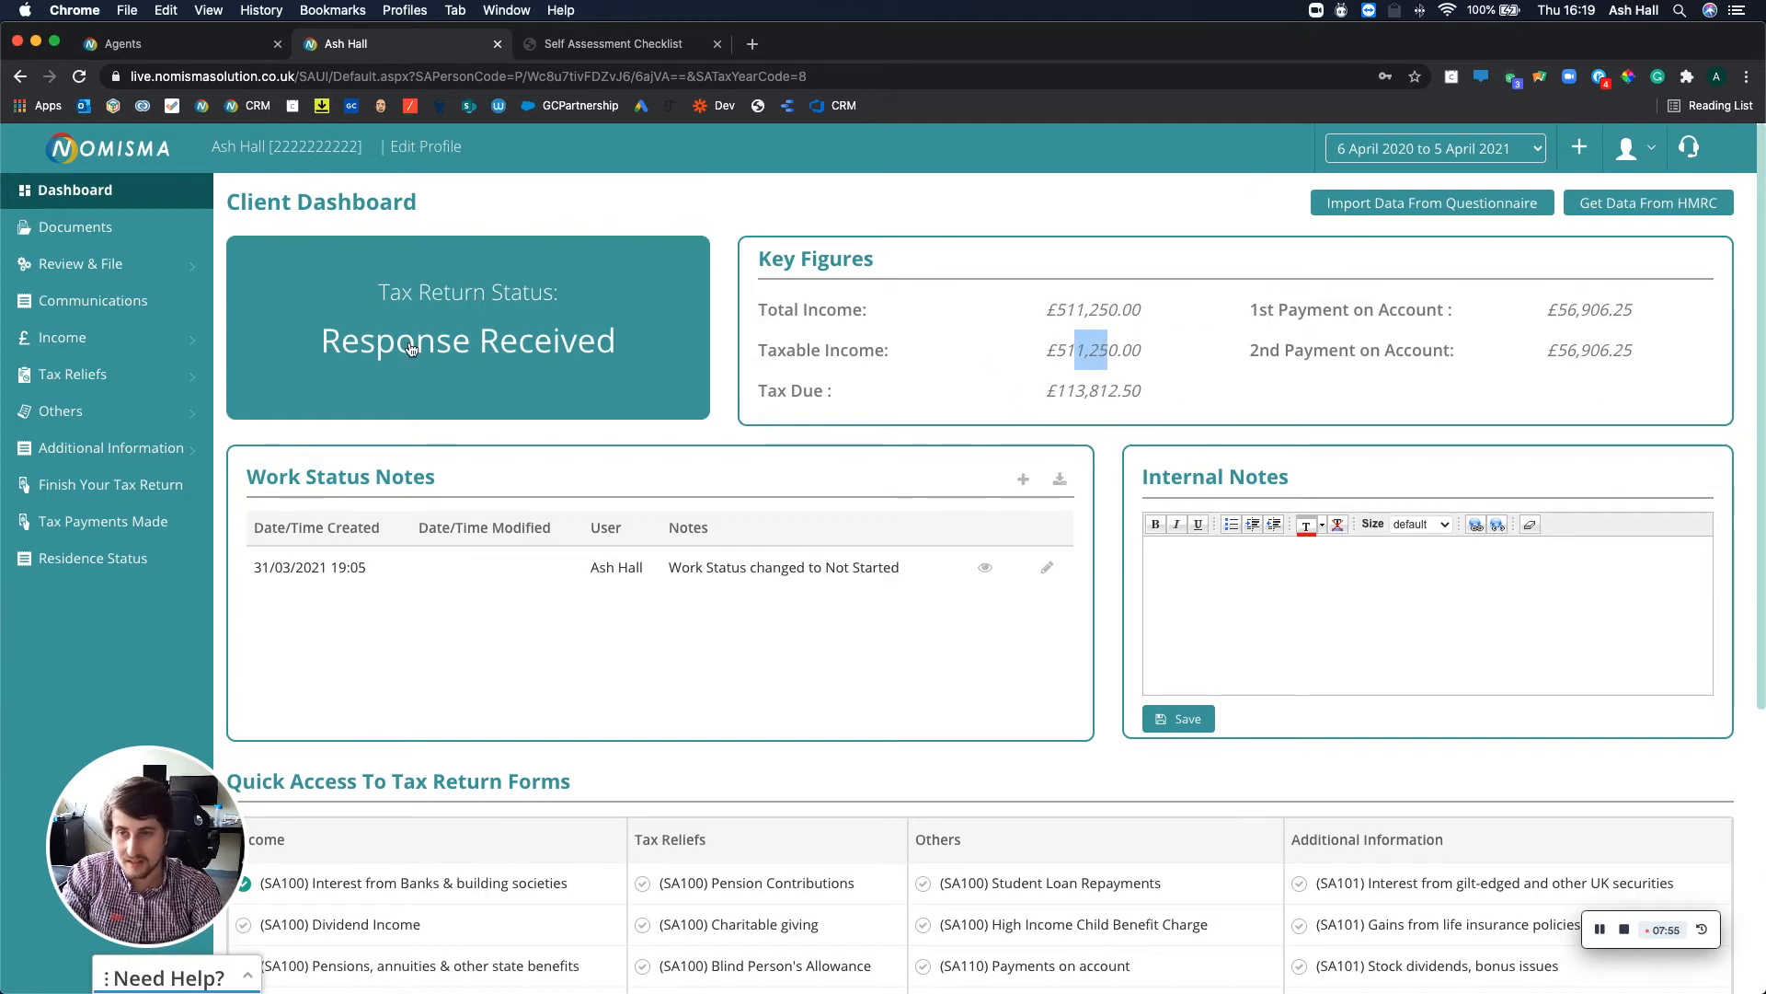
pyautogui.click(118, 334)
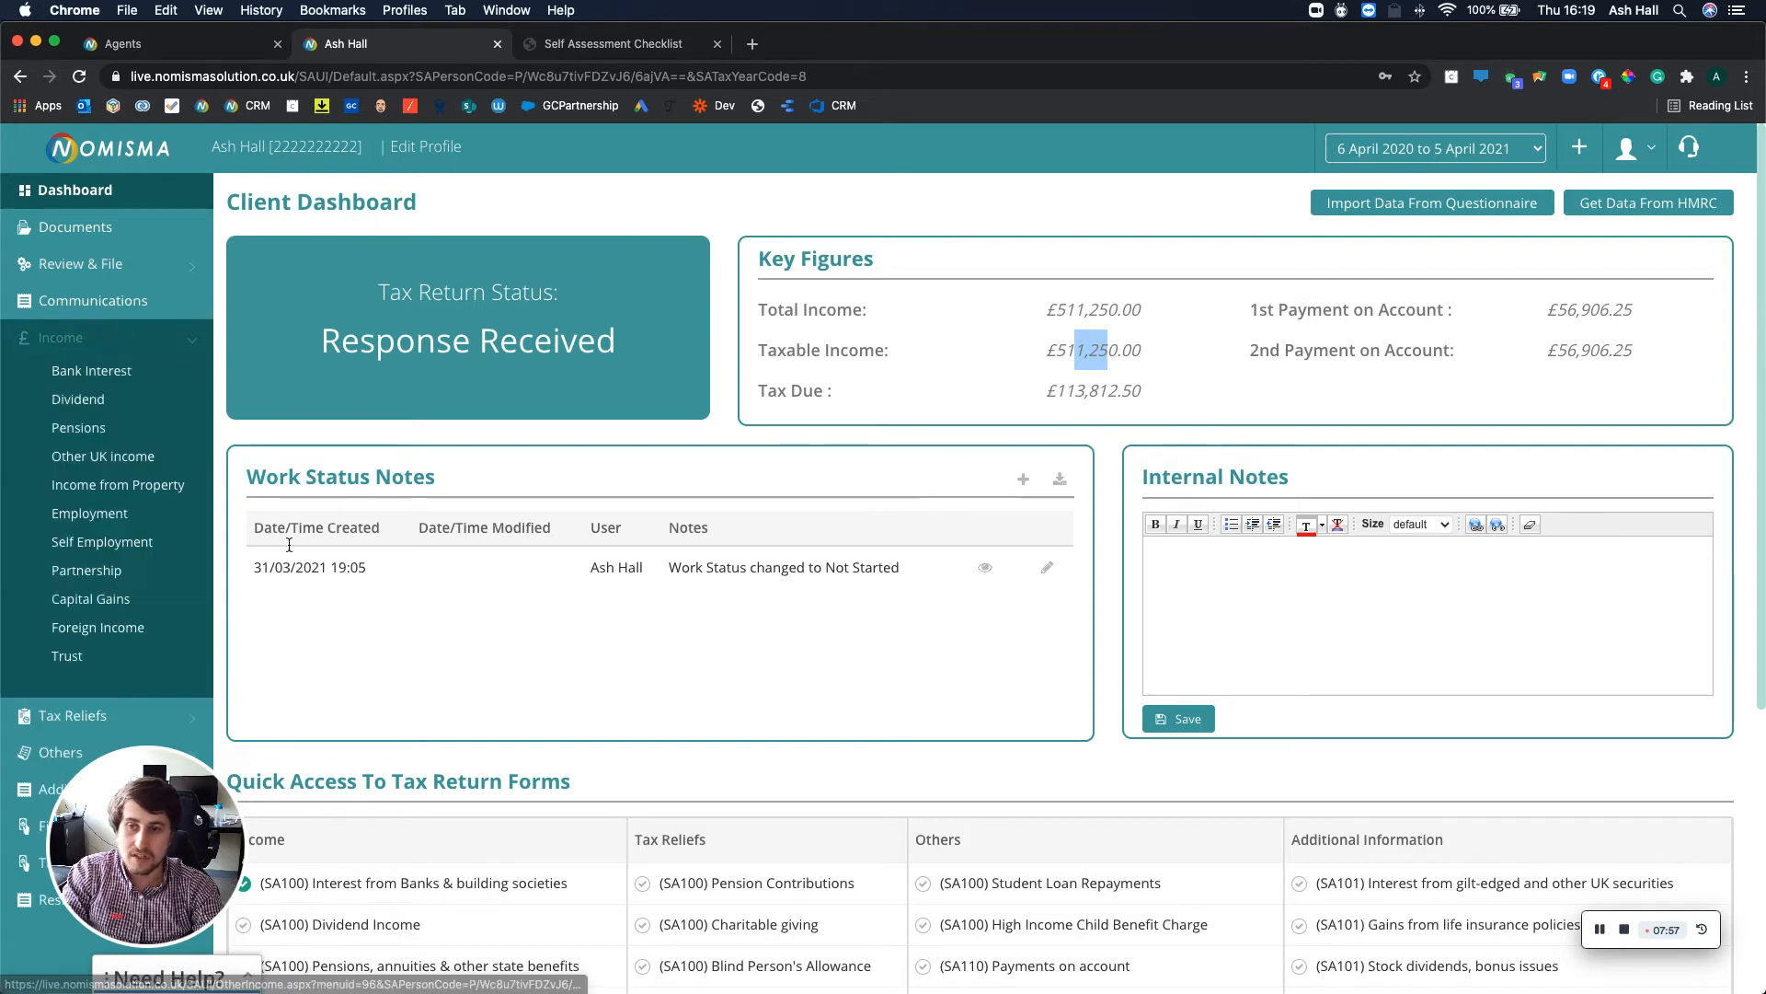
pyautogui.scroll(-5, 550, 650)
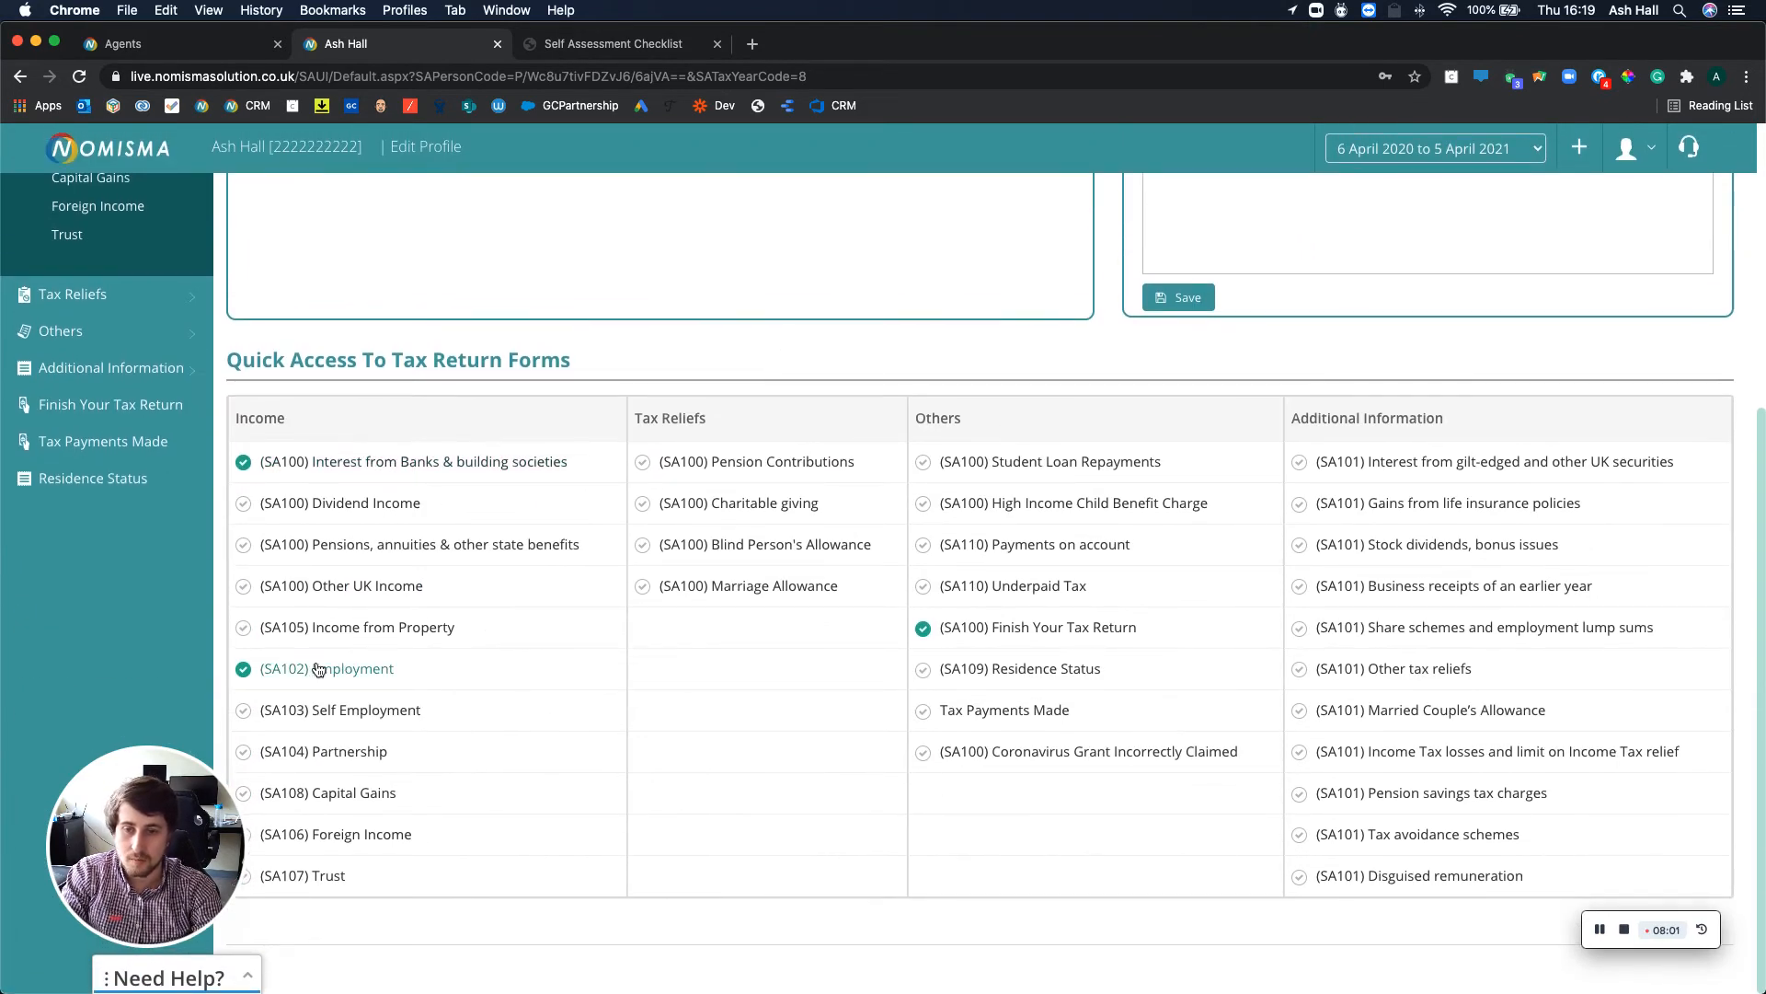
pyautogui.scroll(1, 364, 676)
pyautogui.scroll(4, 363, 676)
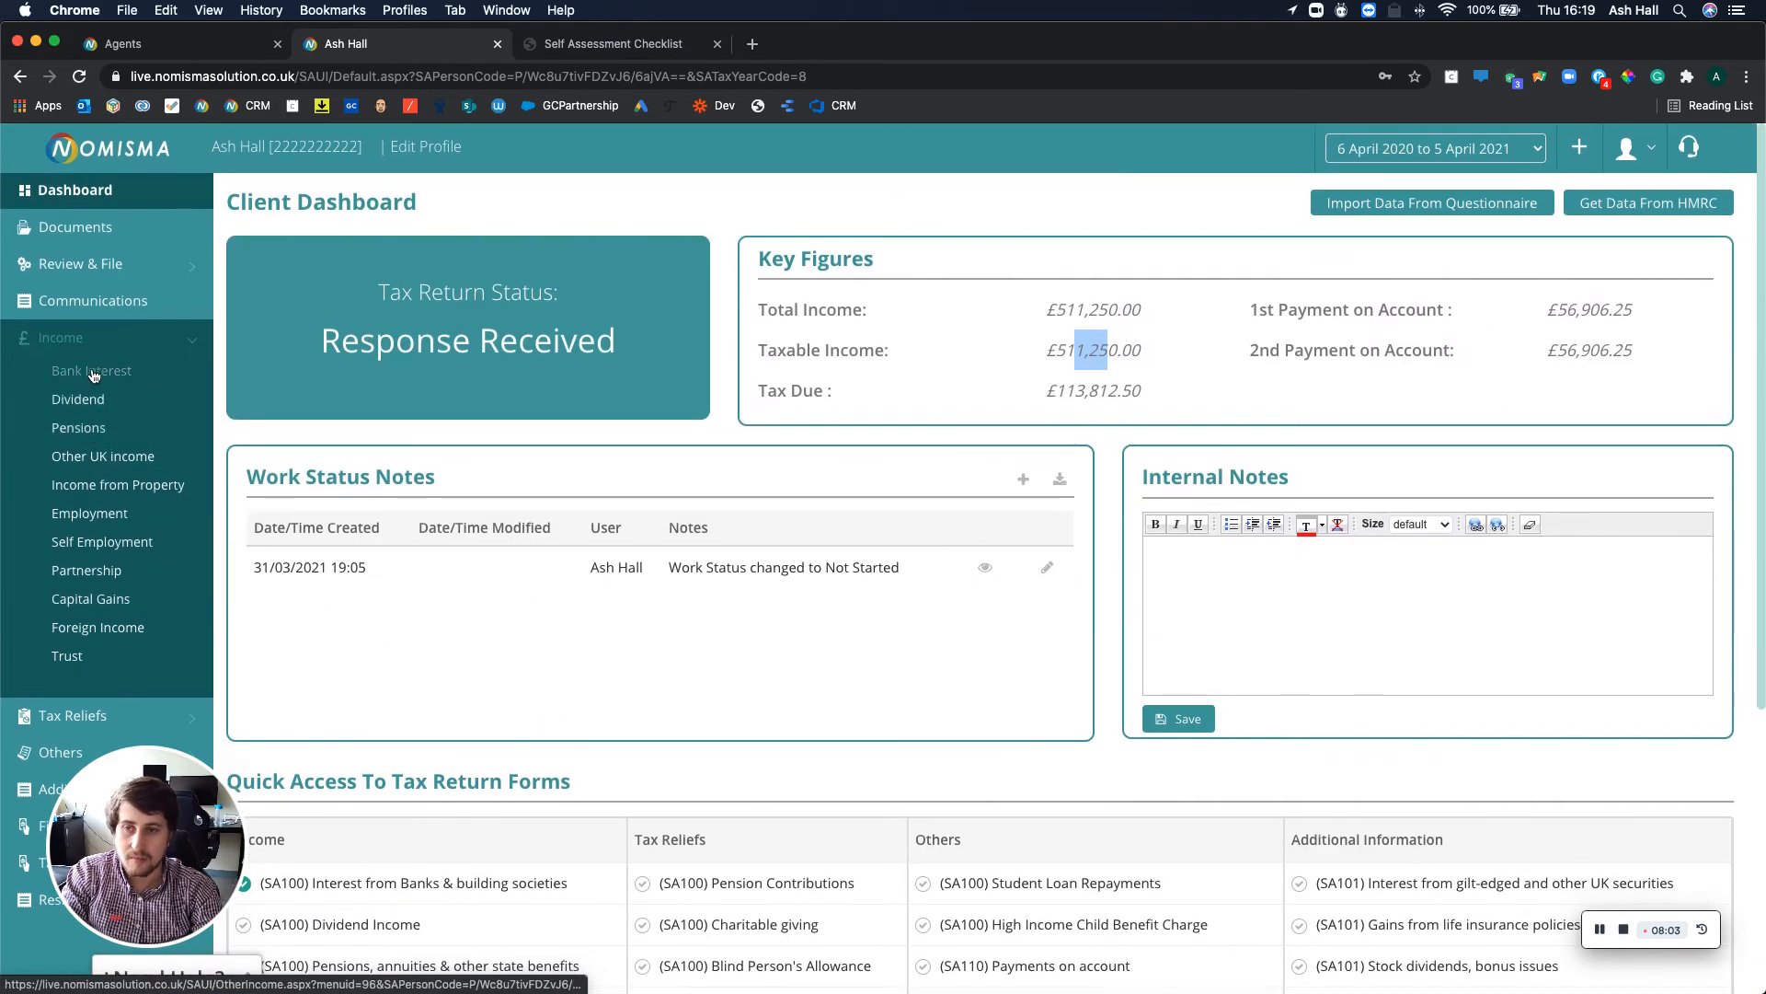
pyautogui.click(91, 371)
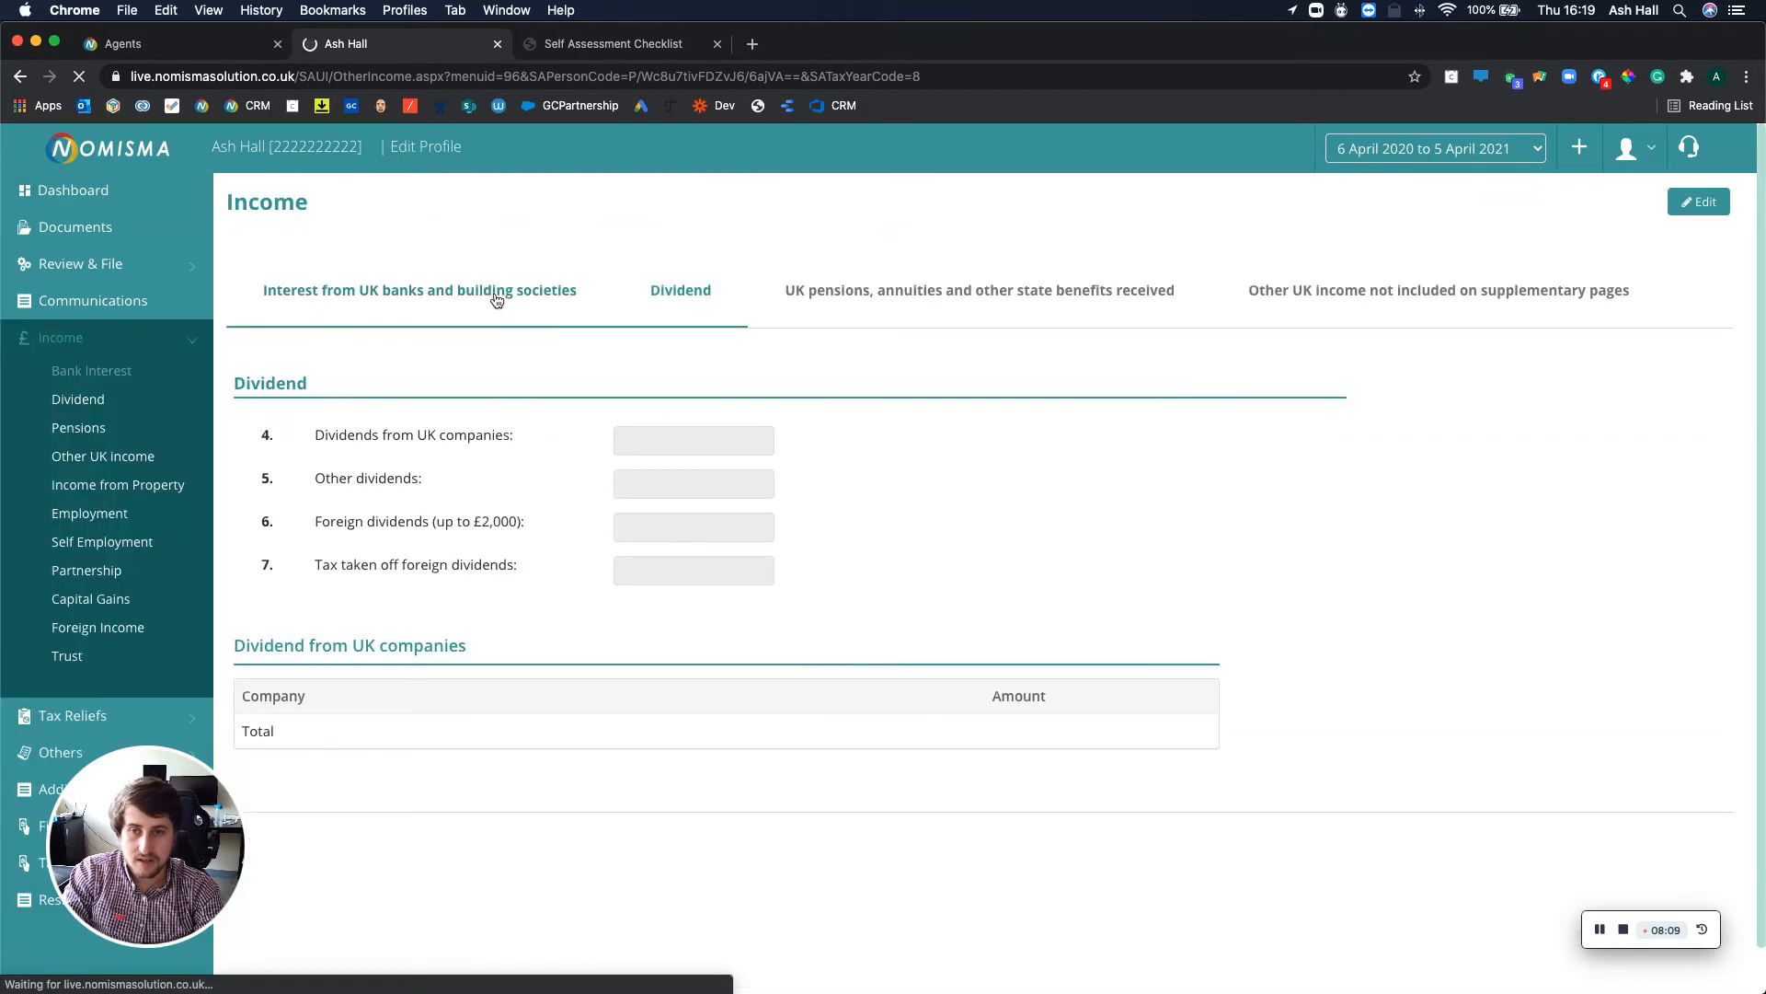
# Step: Show UK bank interest: 5000.00 taxed, 5000.00 untaxed, including the BACS TEL-IP entry
pyautogui.click(409, 296)
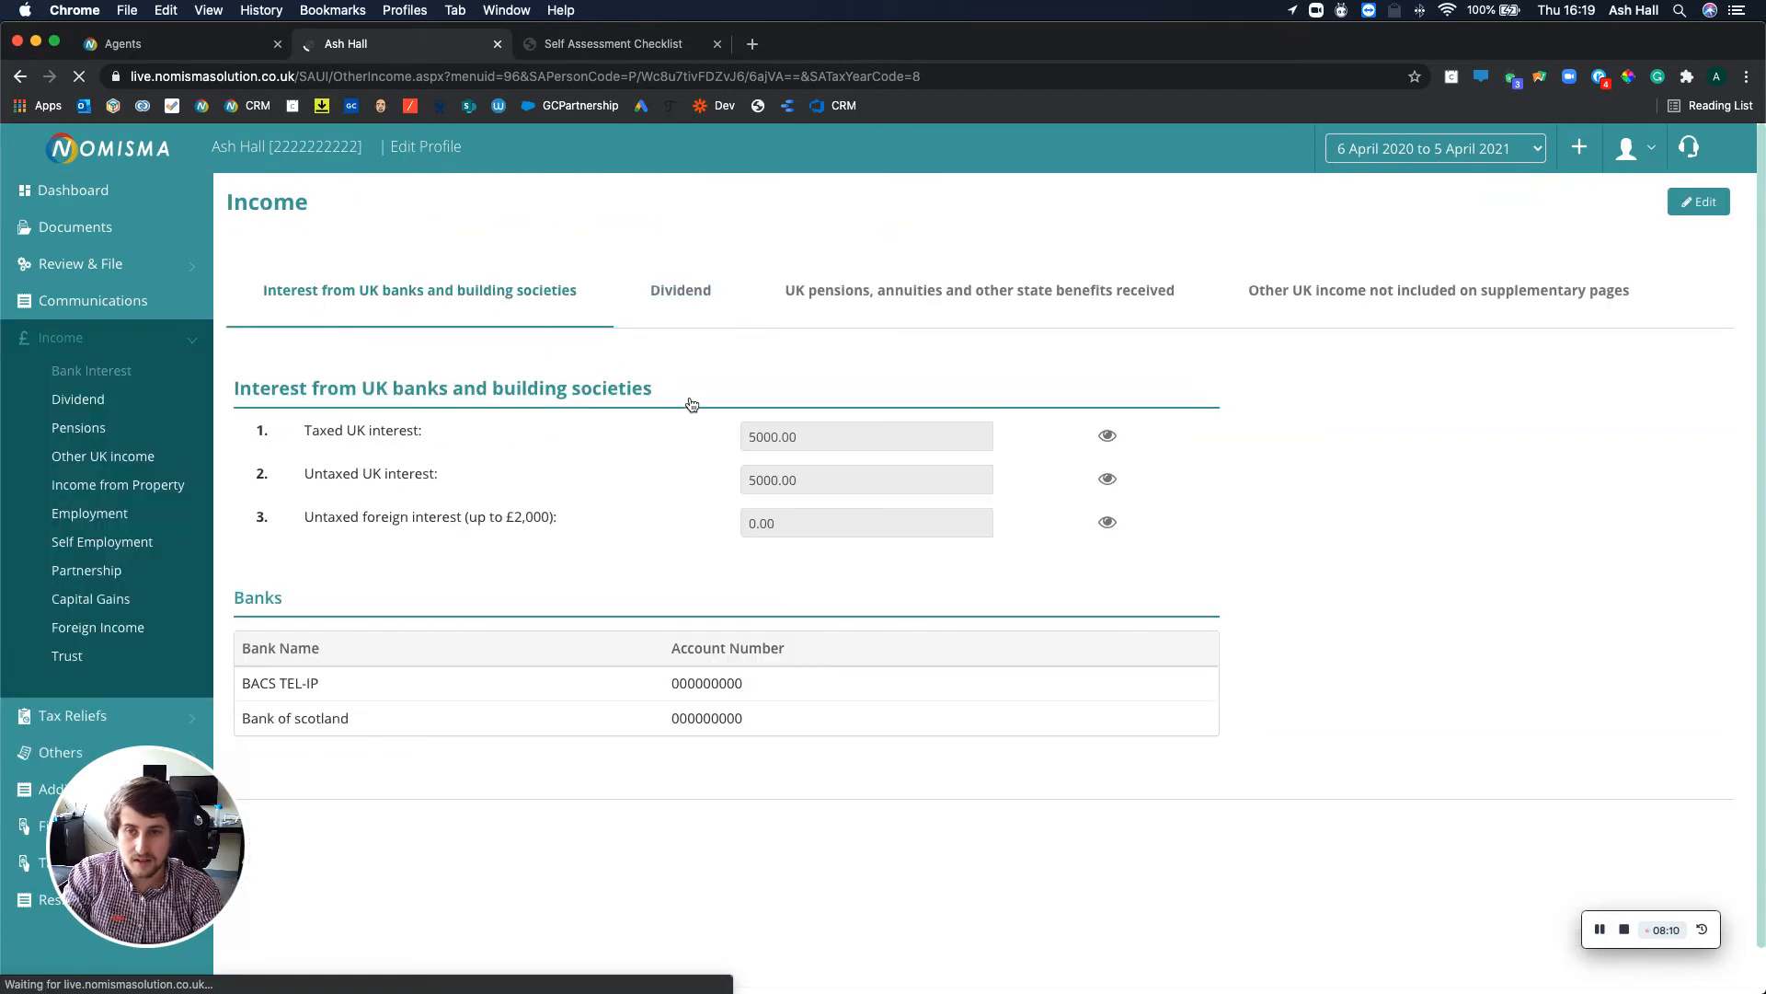
pyautogui.moveTo(310, 433); pyautogui.dragTo(407, 436)
pyautogui.click(319, 476)
pyautogui.moveTo(319, 477); pyautogui.dragTo(372, 479)
pyautogui.moveTo(311, 687); pyautogui.dragTo(255, 676)
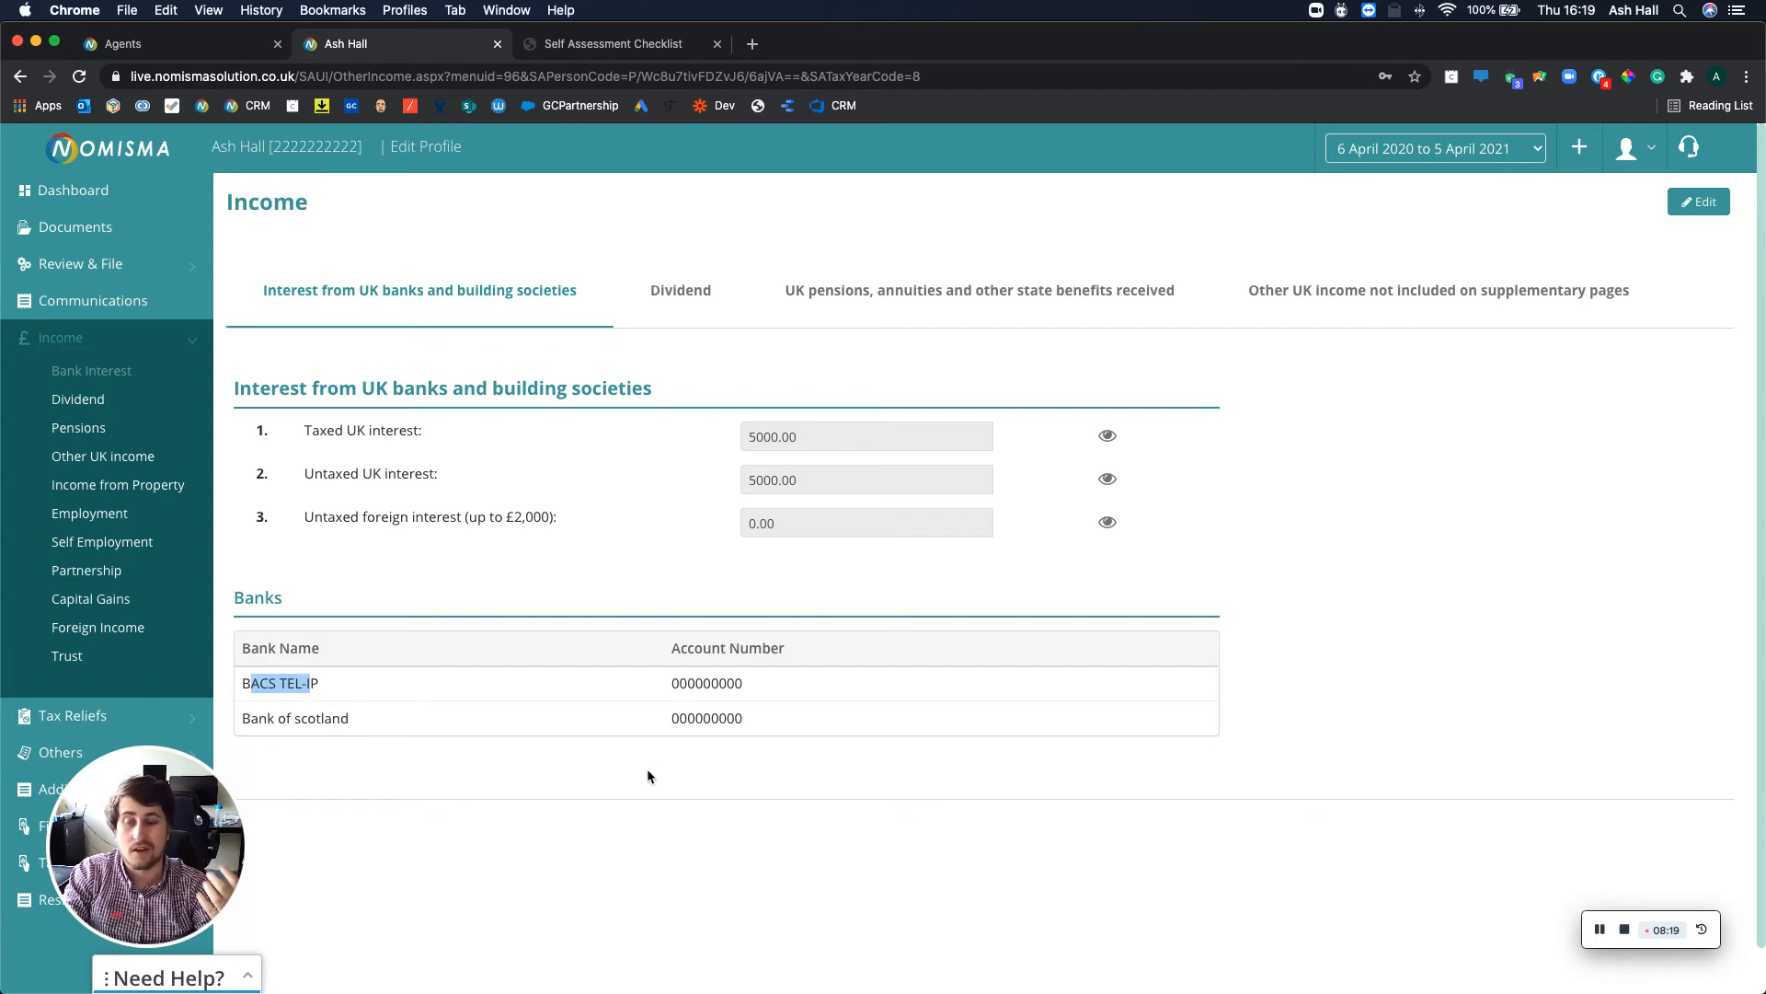
# Step: Open Employment income and confirm the imported job's £500000.00 gross pay and £100000.00 tax
pyautogui.click(89, 512)
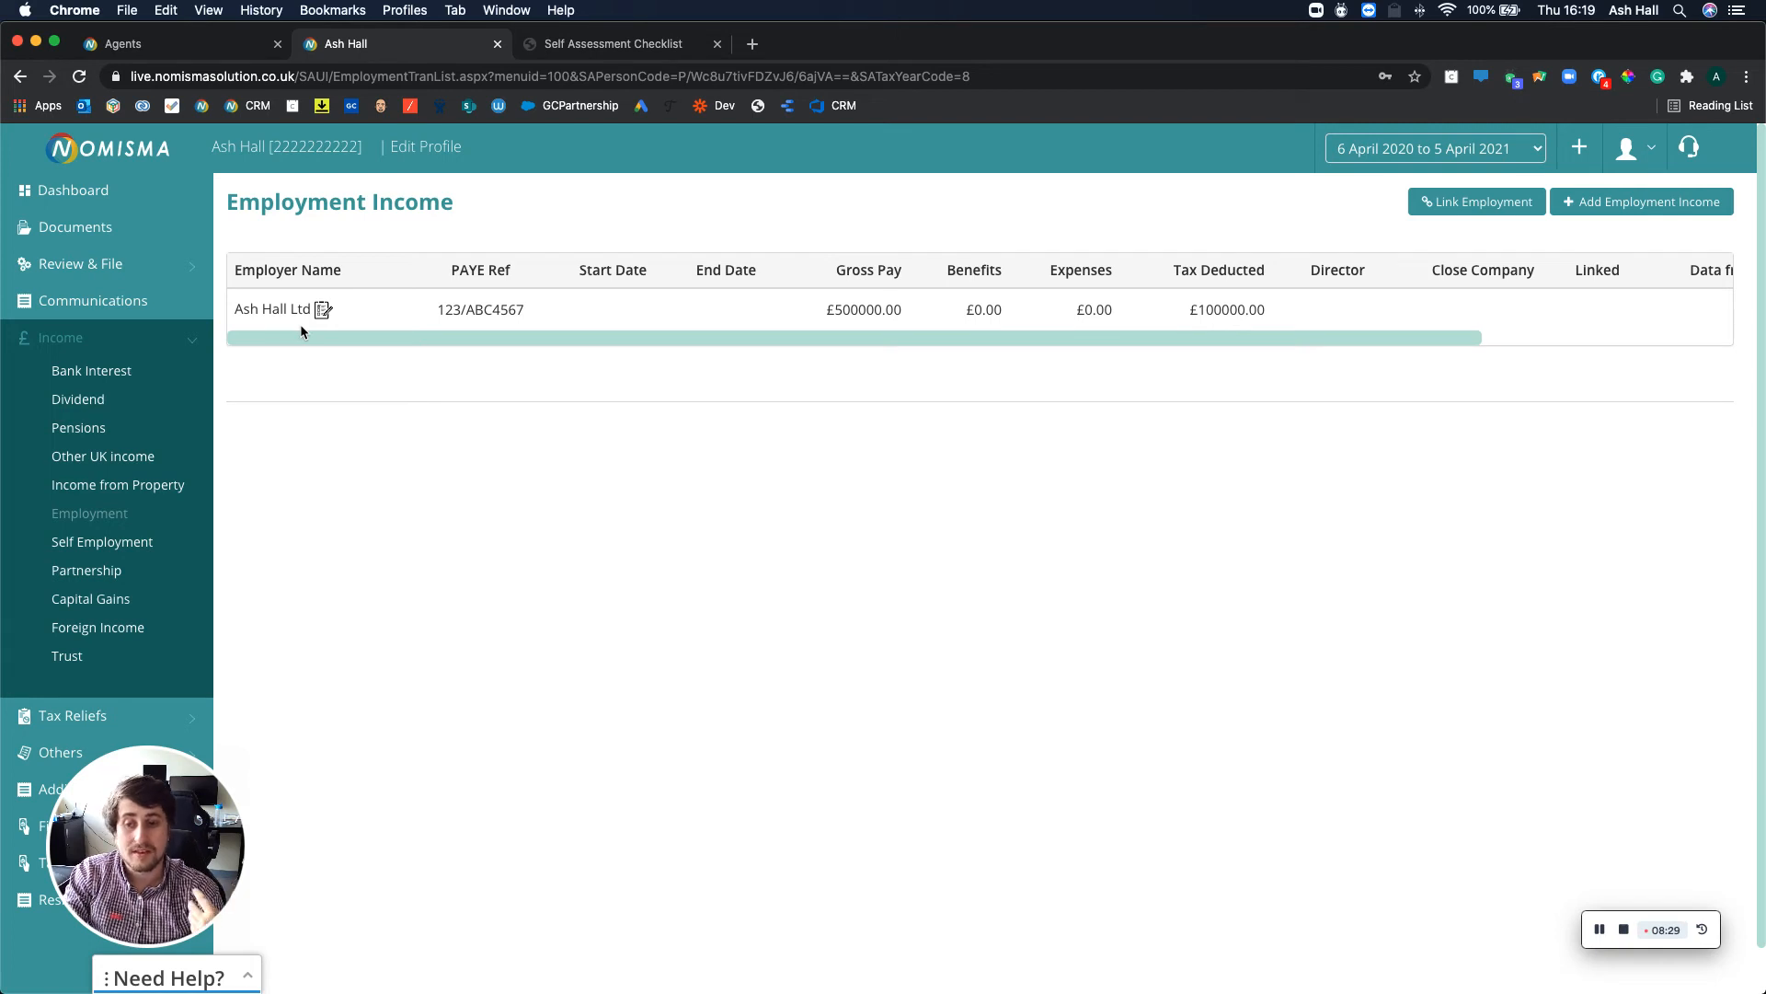
pyautogui.hscroll(3, 547, 315)
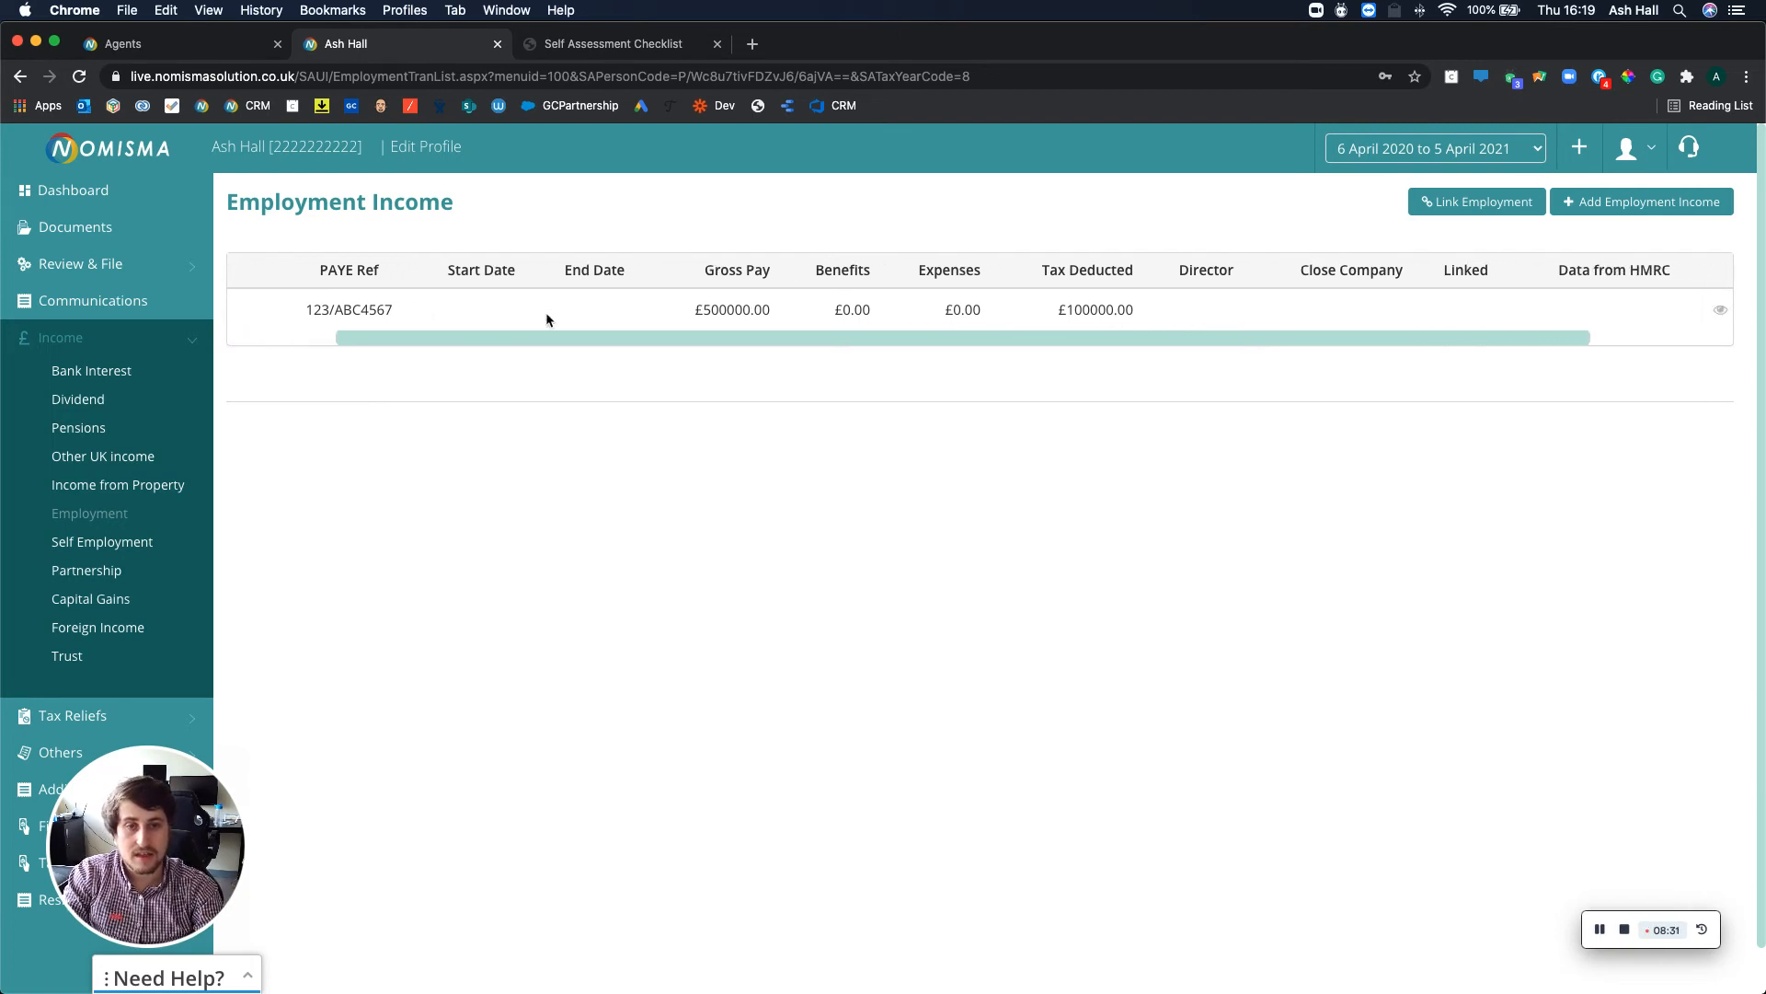
pyautogui.hscroll(2, 546, 319)
pyautogui.moveTo(555, 310); pyautogui.dragTo(578, 310)
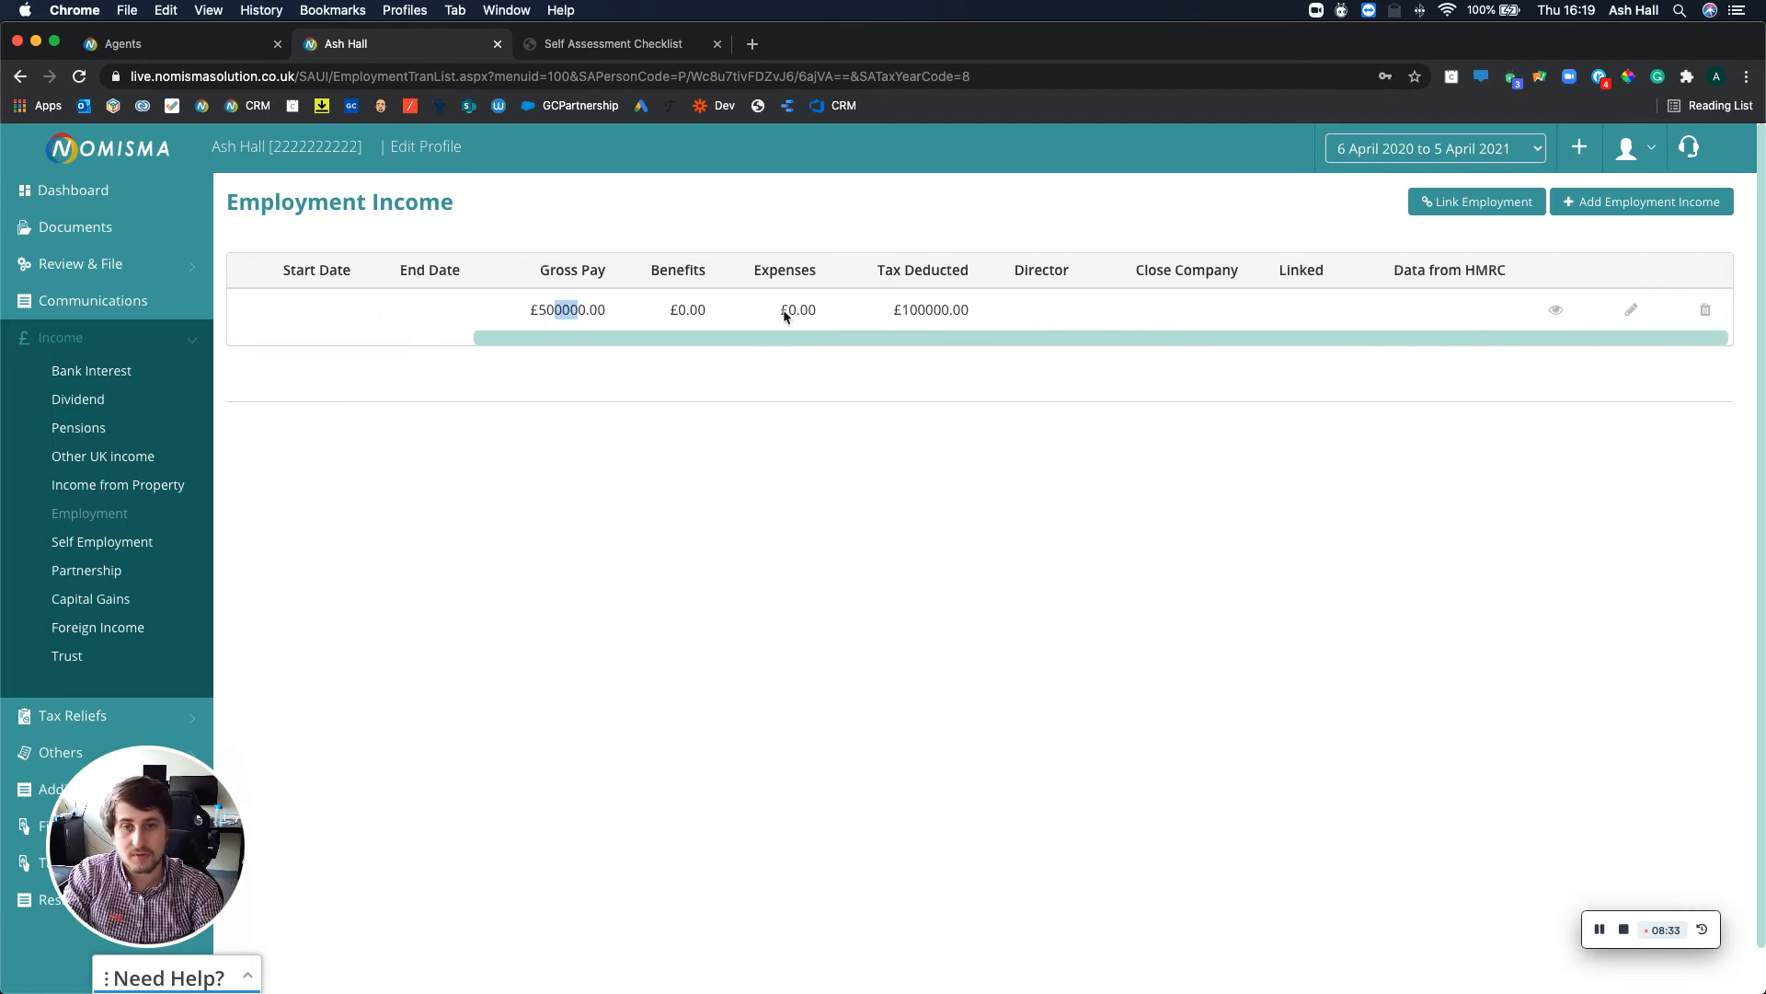
pyautogui.moveTo(939, 310); pyautogui.dragTo(923, 310)
pyautogui.hscroll(1, 924, 310)
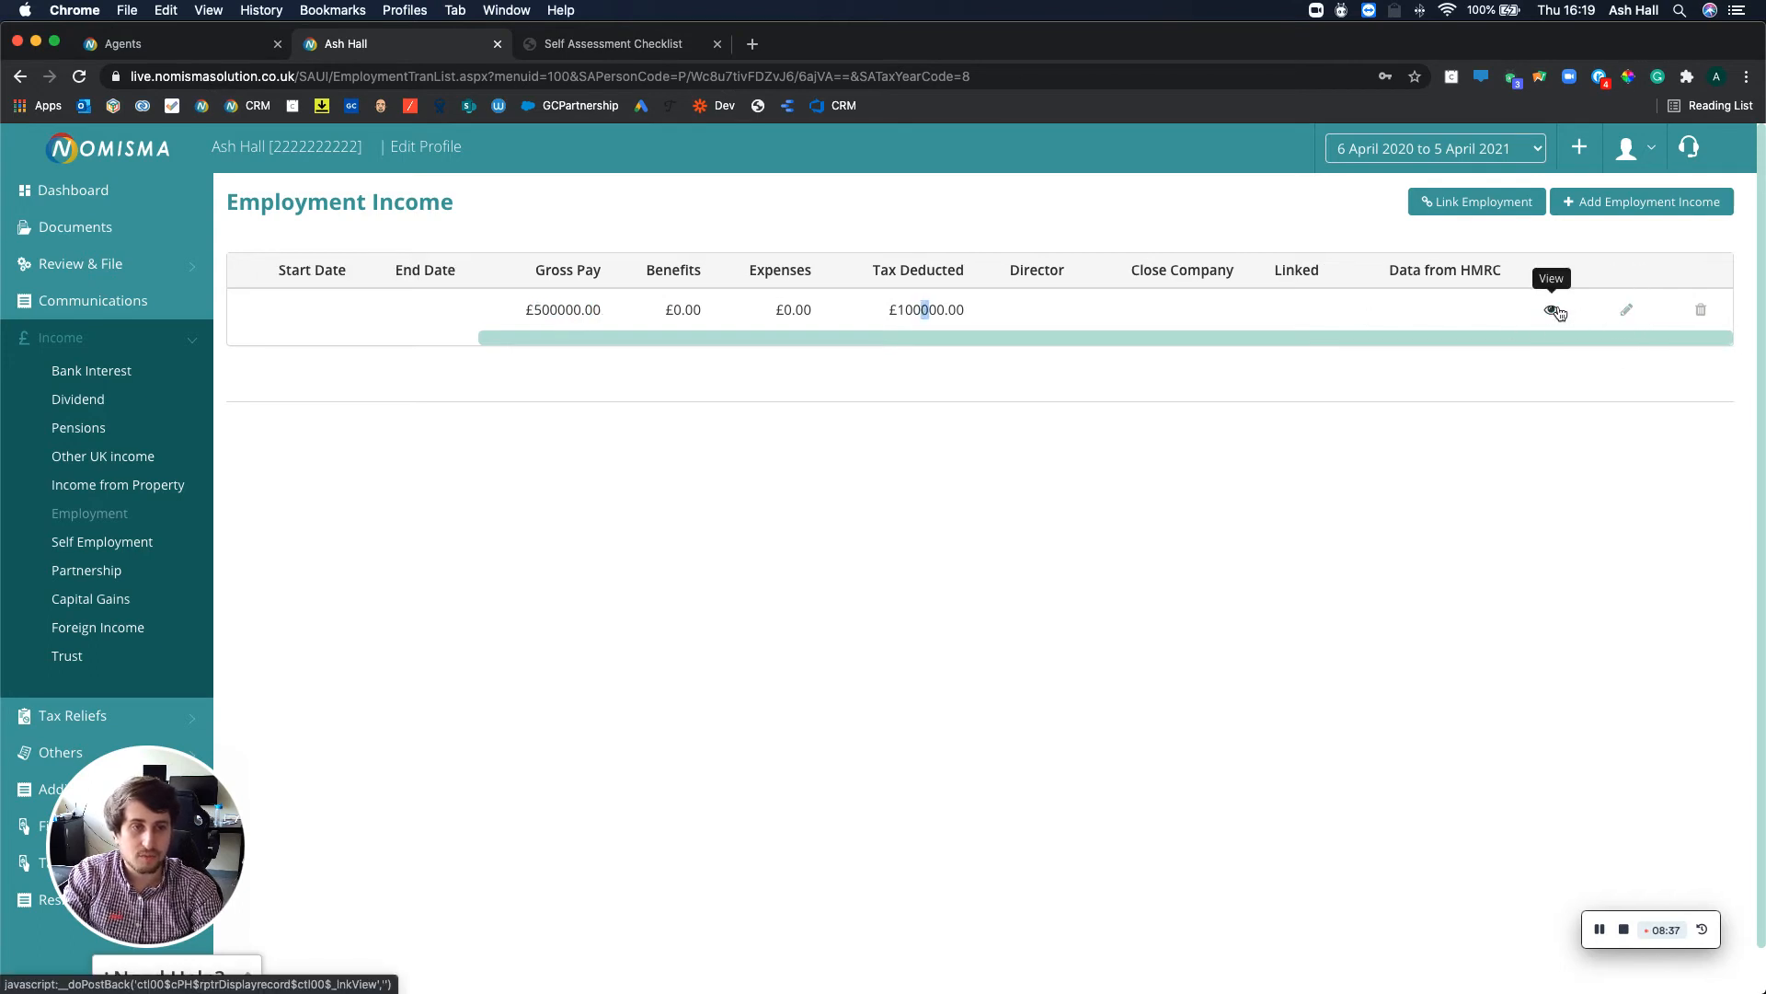
# Step: View the employment record in Edit Employment Income without changes, then open Self Employment
pyautogui.click(1628, 317)
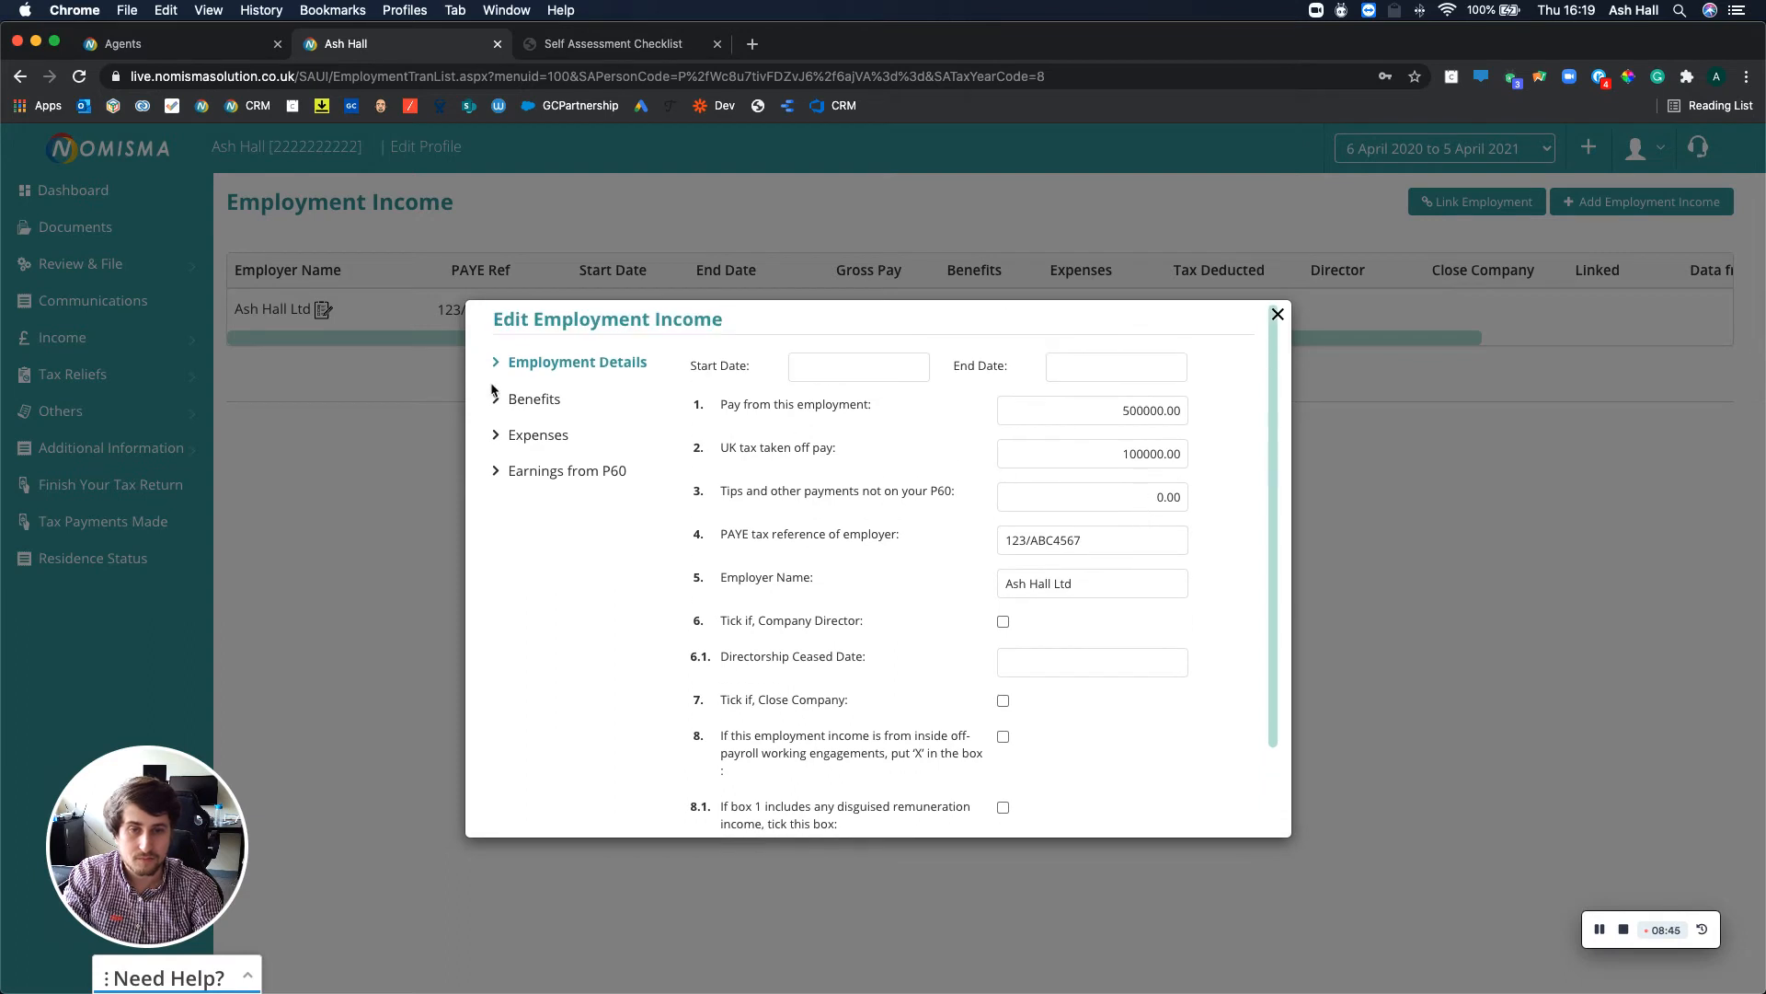
pyautogui.click(1278, 316)
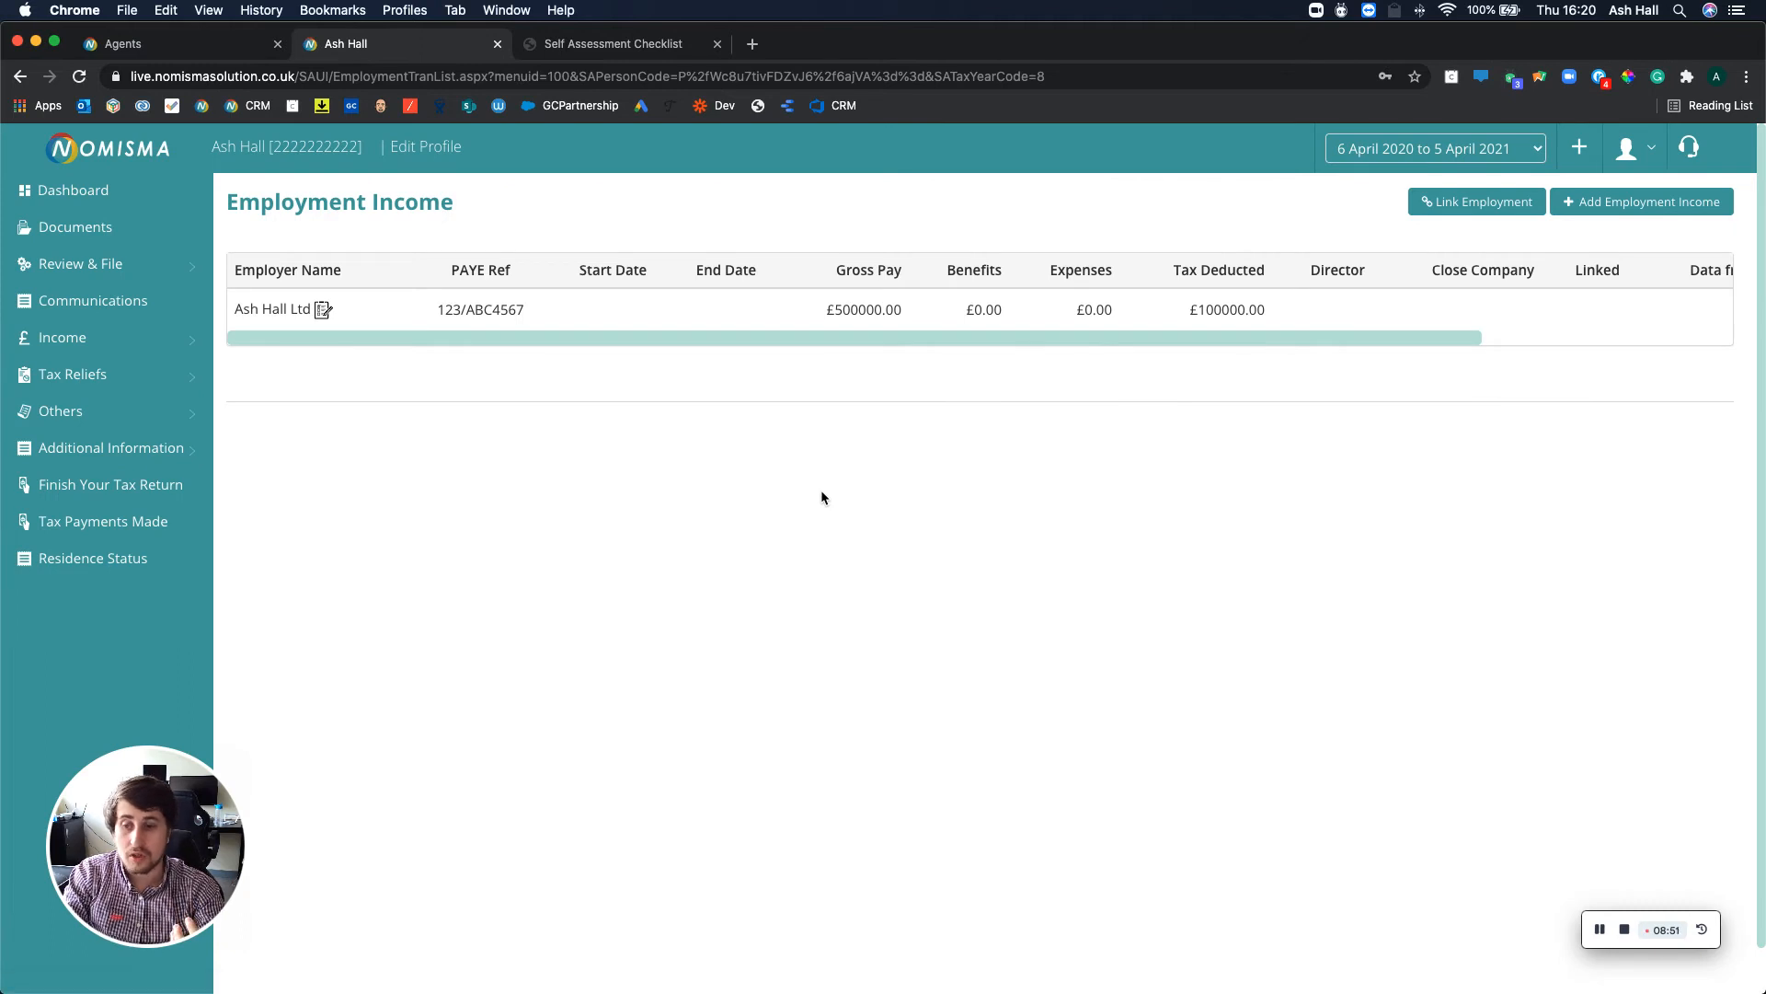
pyautogui.click(74, 340)
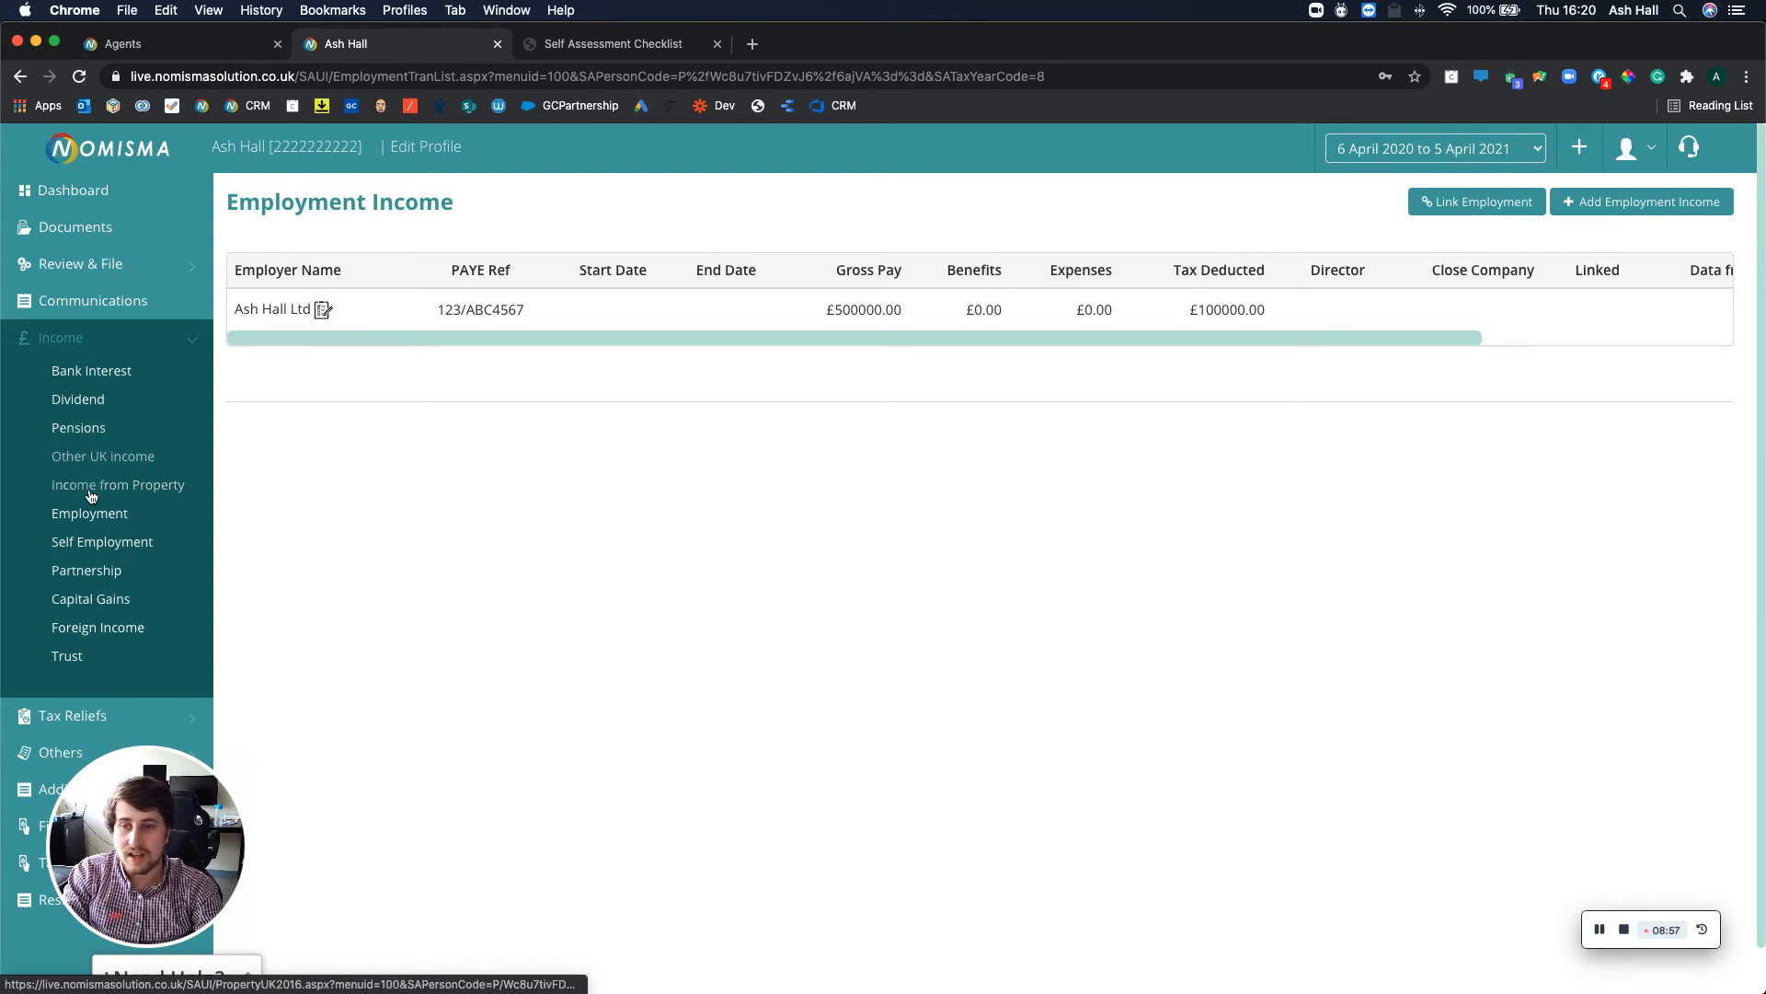
pyautogui.click(80, 544)
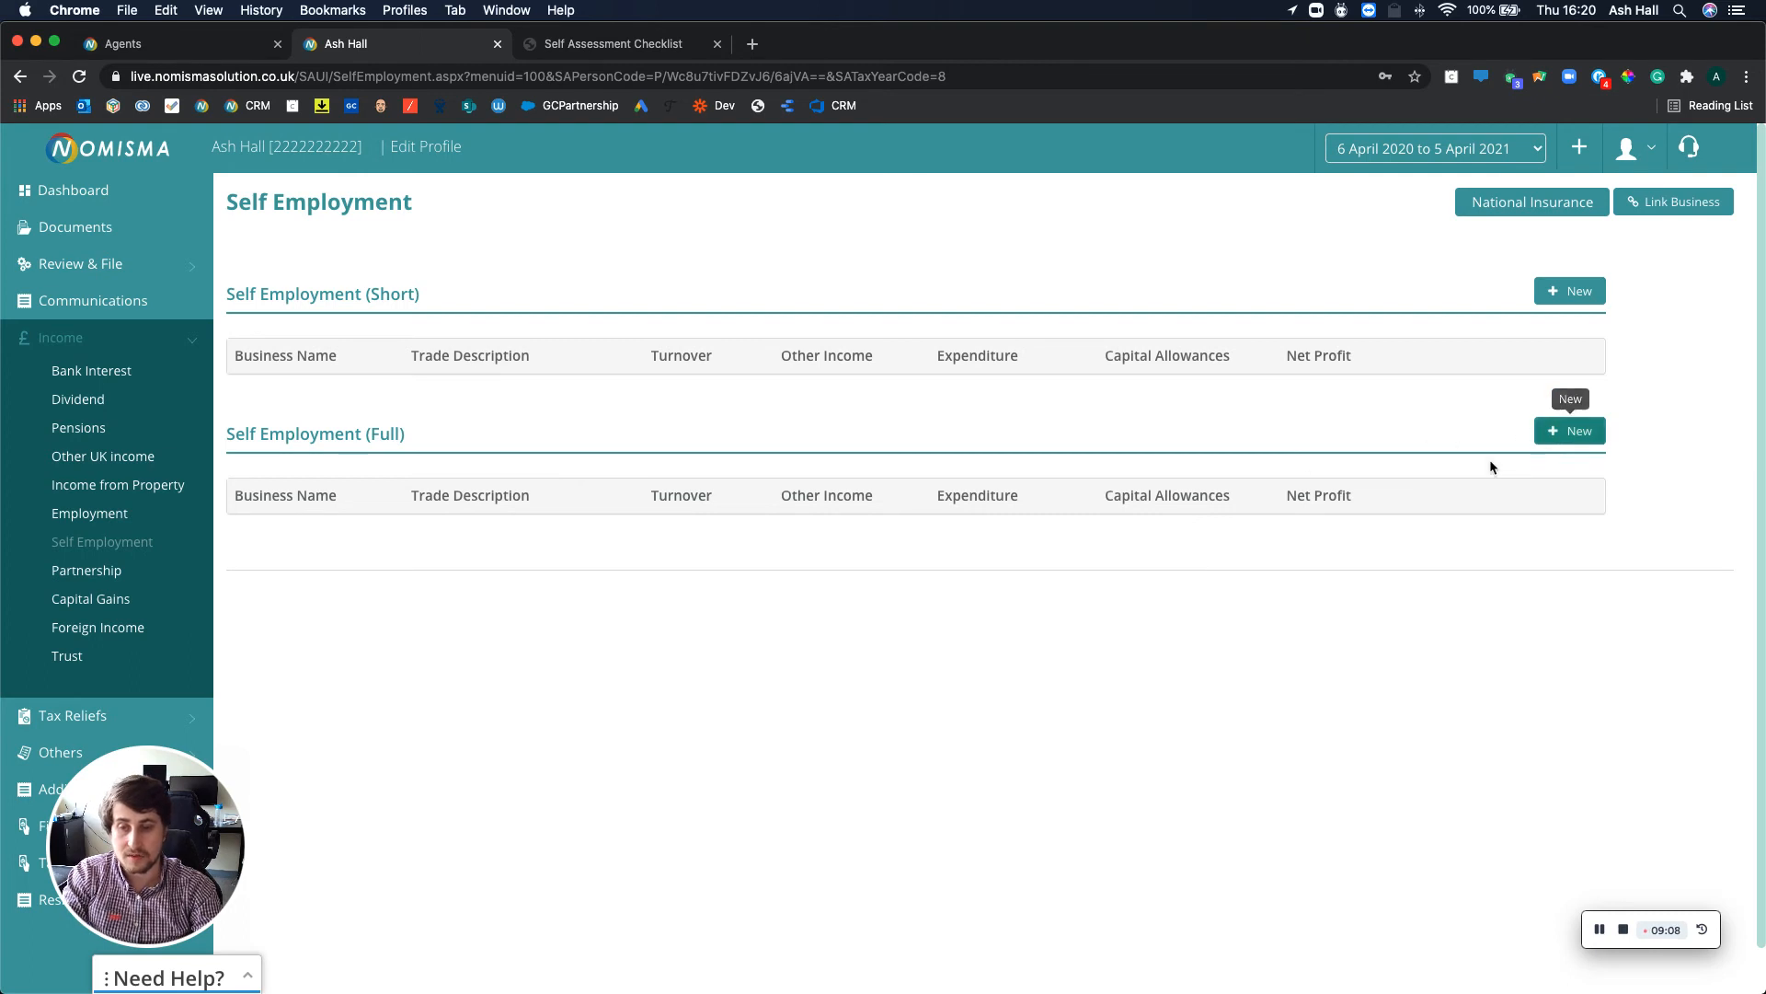
# Step: In Link Business, search existing businesses by first name only, clearing the last name
pyautogui.click(1672, 211)
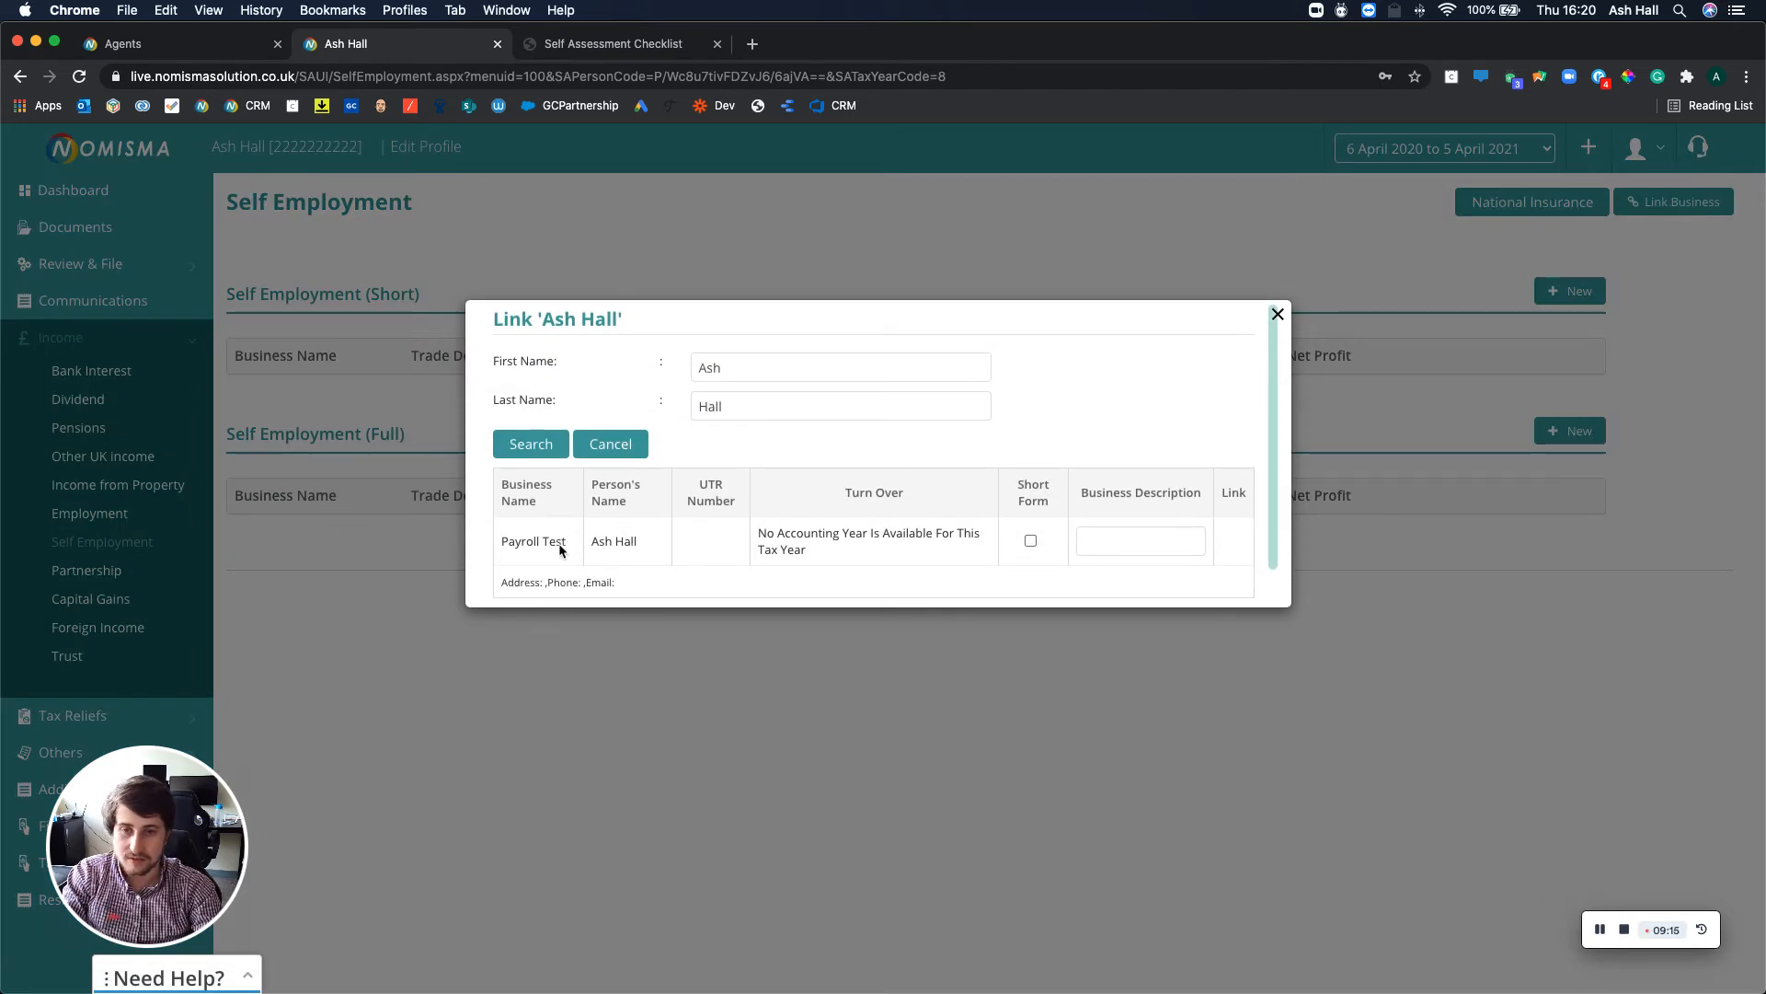
pyautogui.moveTo(634, 541); pyautogui.dragTo(604, 539)
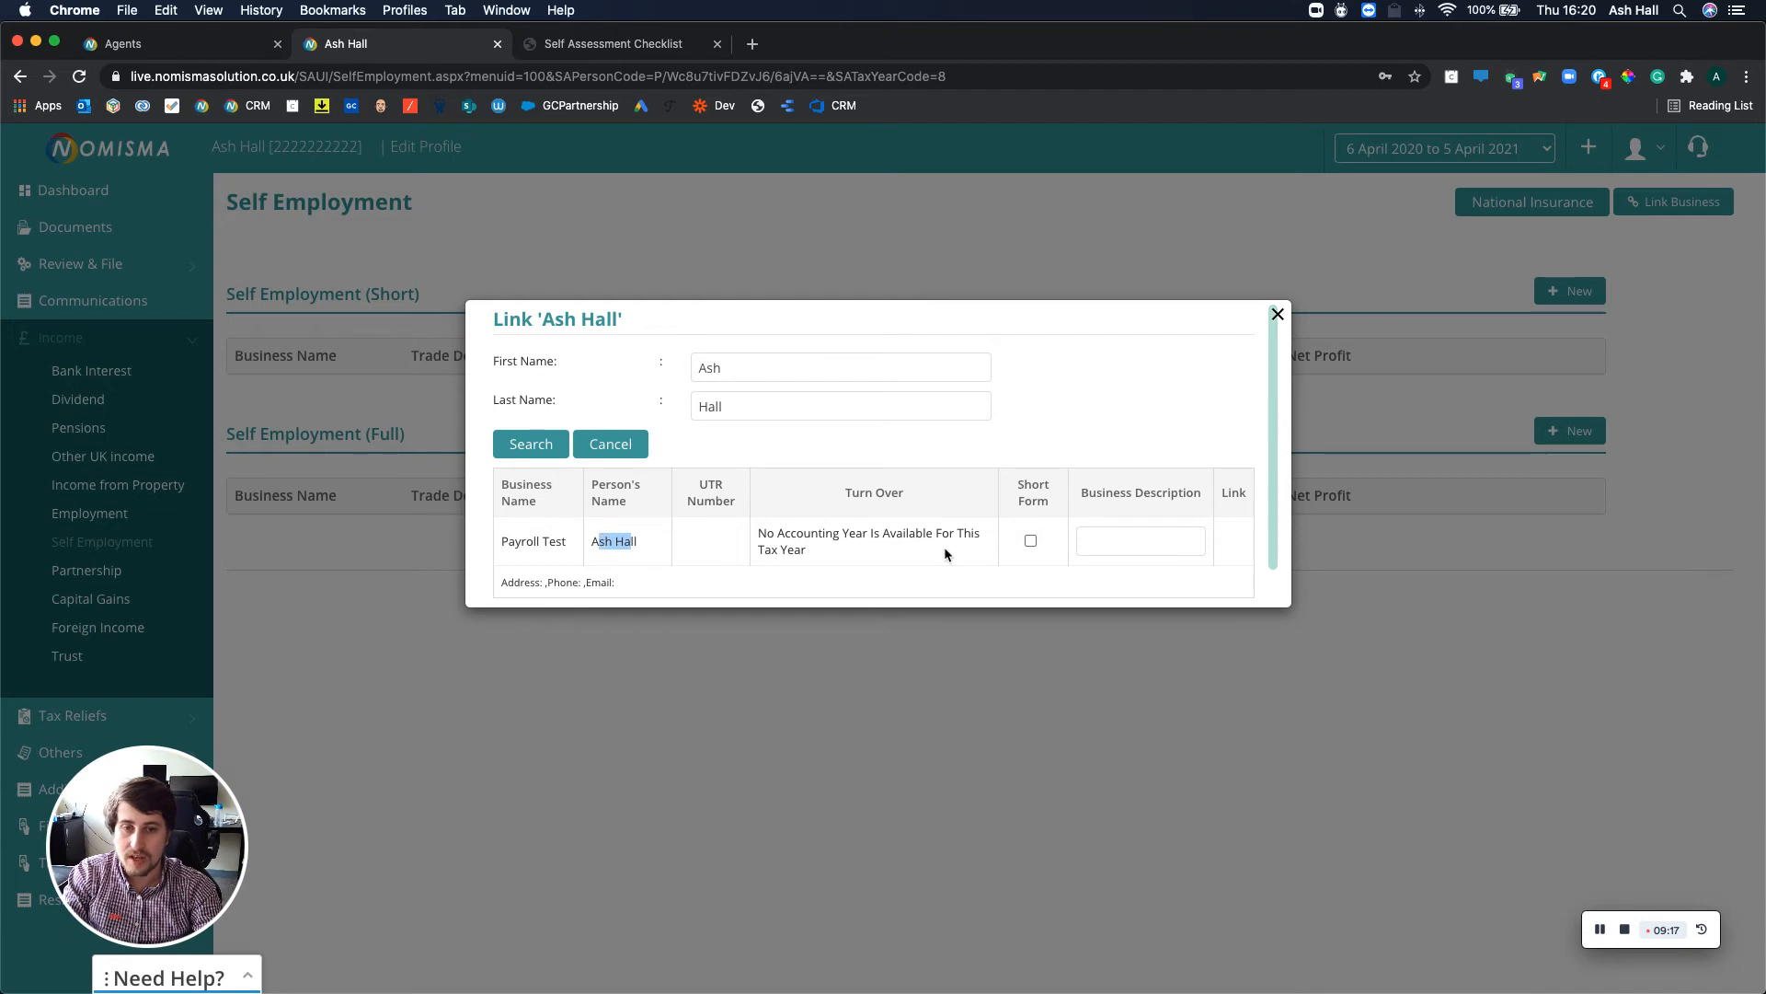
pyautogui.moveTo(807, 550); pyautogui.dragTo(771, 535)
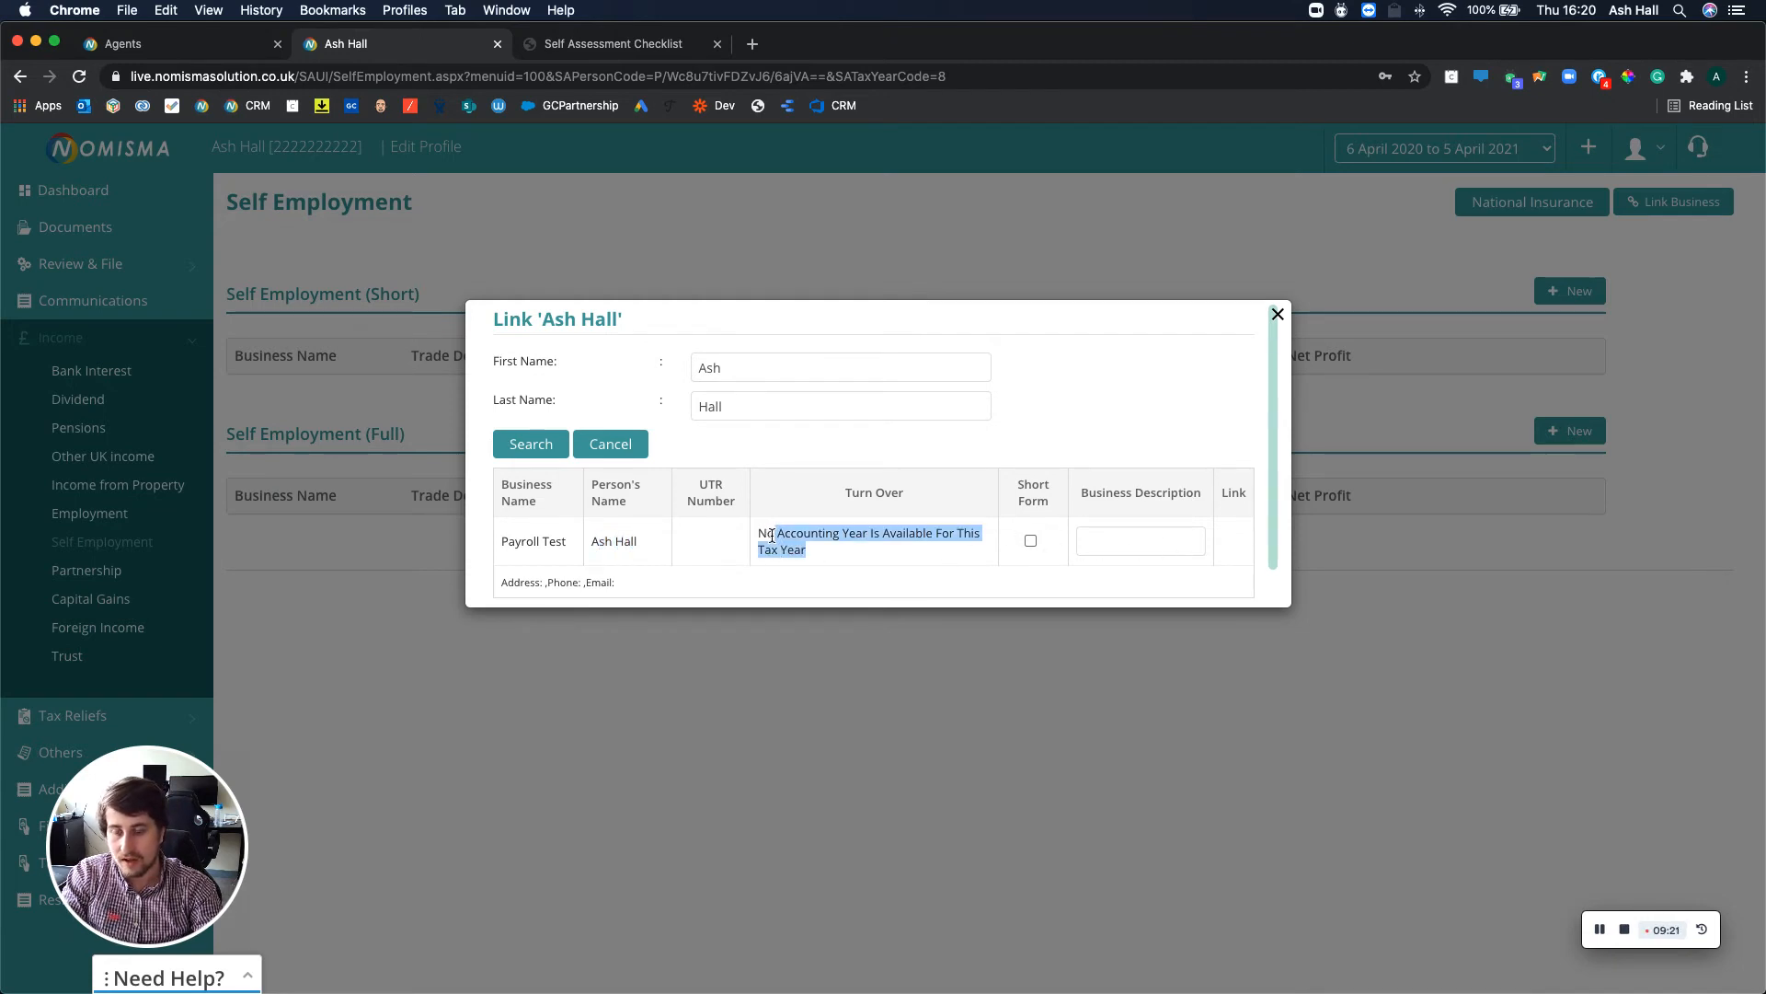
pyautogui.click(771, 536)
pyautogui.moveTo(752, 366); pyautogui.dragTo(655, 366)
pyautogui.press('BackSpace')
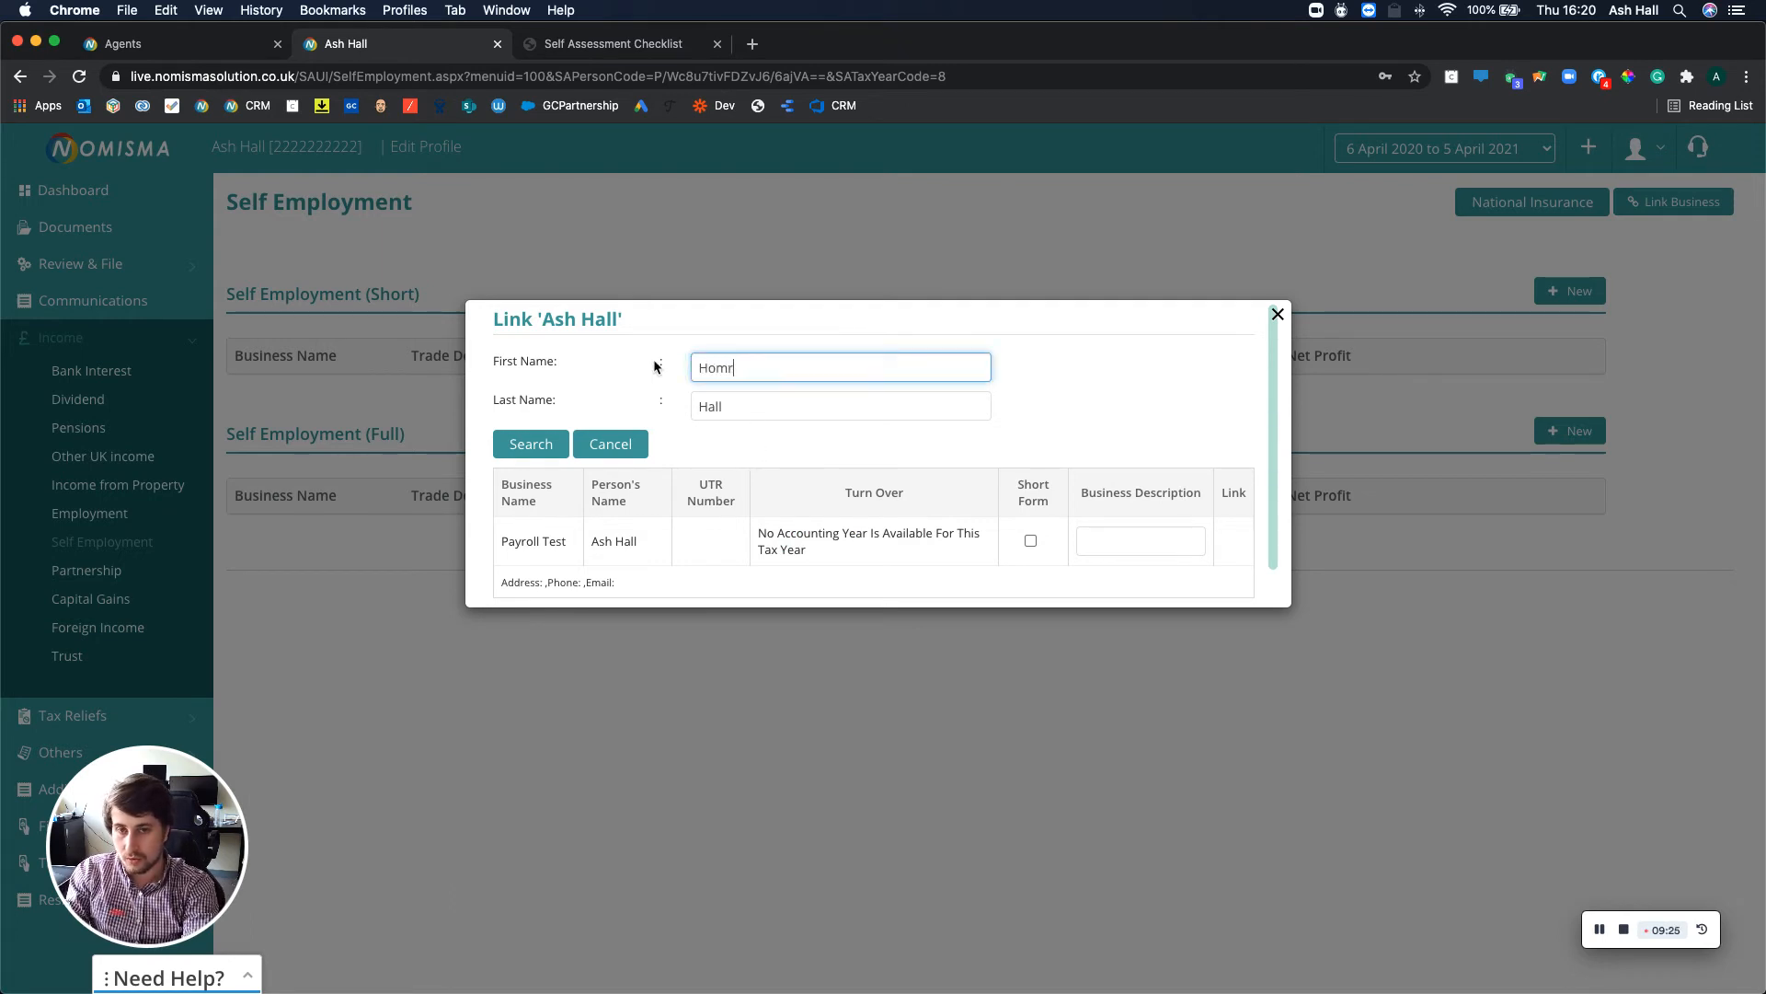
pyautogui.press('Tab')
pyautogui.press('BackSpace')
pyautogui.click(533, 443)
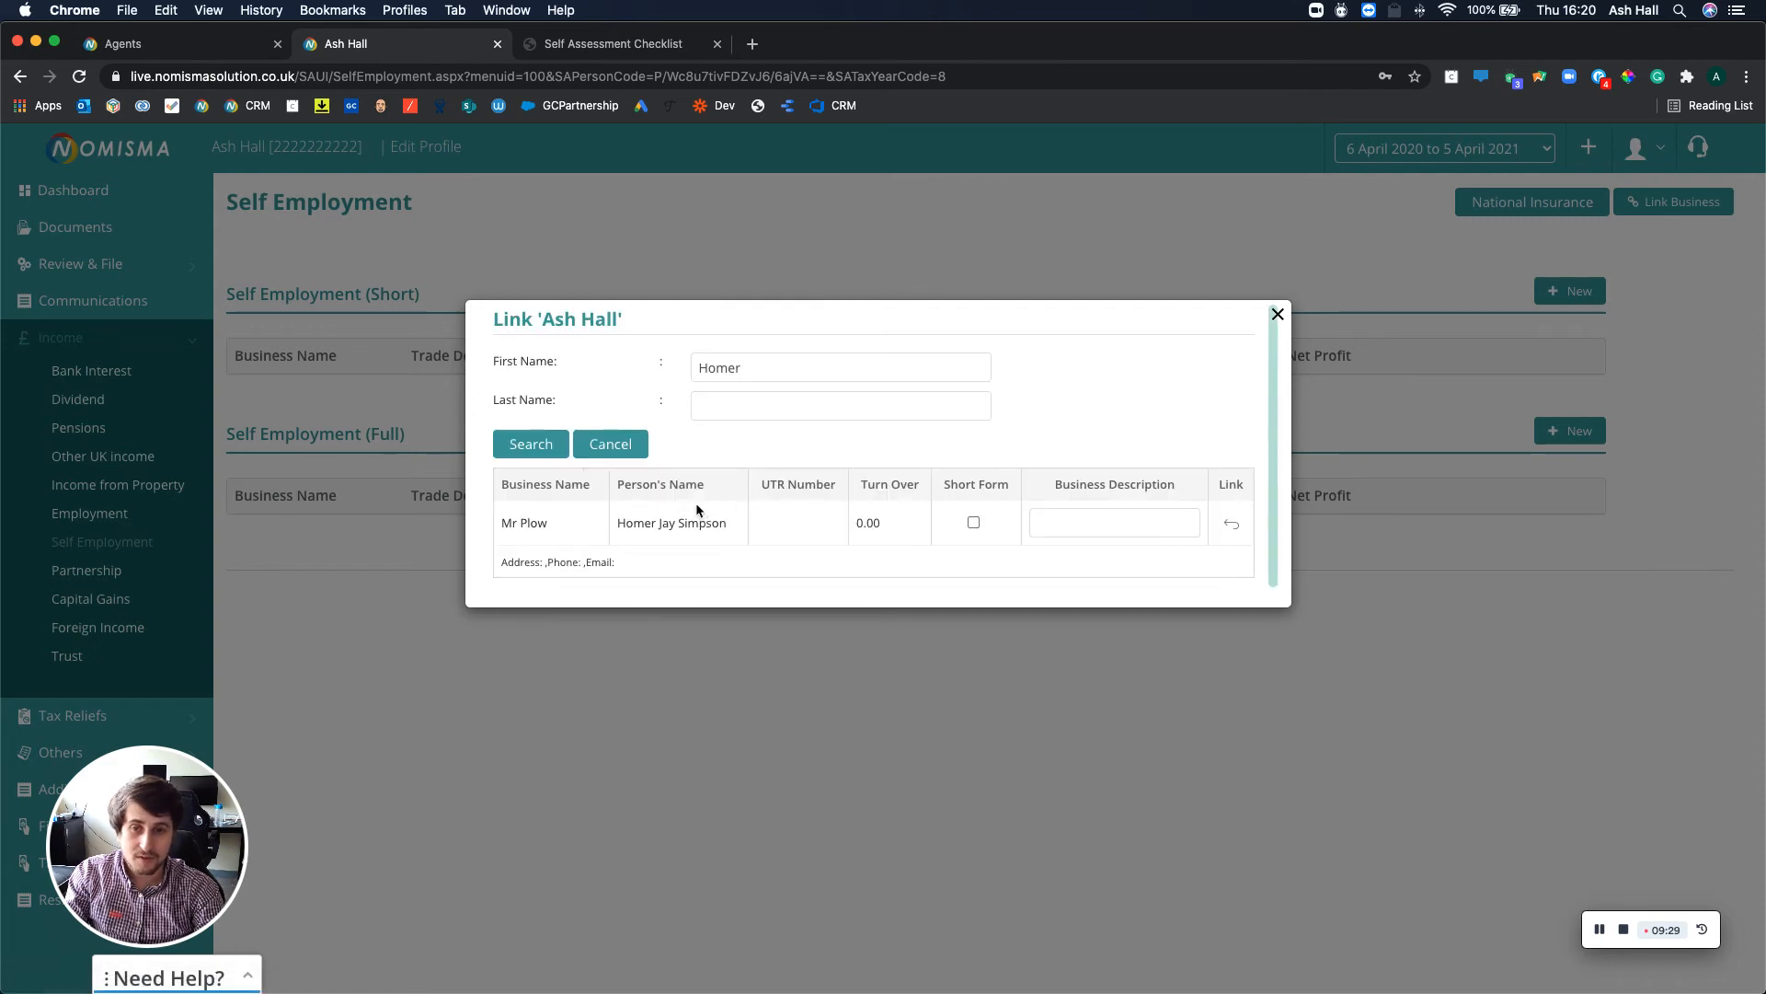
# Step: Link the Mr Plow business with business description 'Plowing Services'
pyautogui.moveTo(550, 523); pyautogui.dragTo(517, 523)
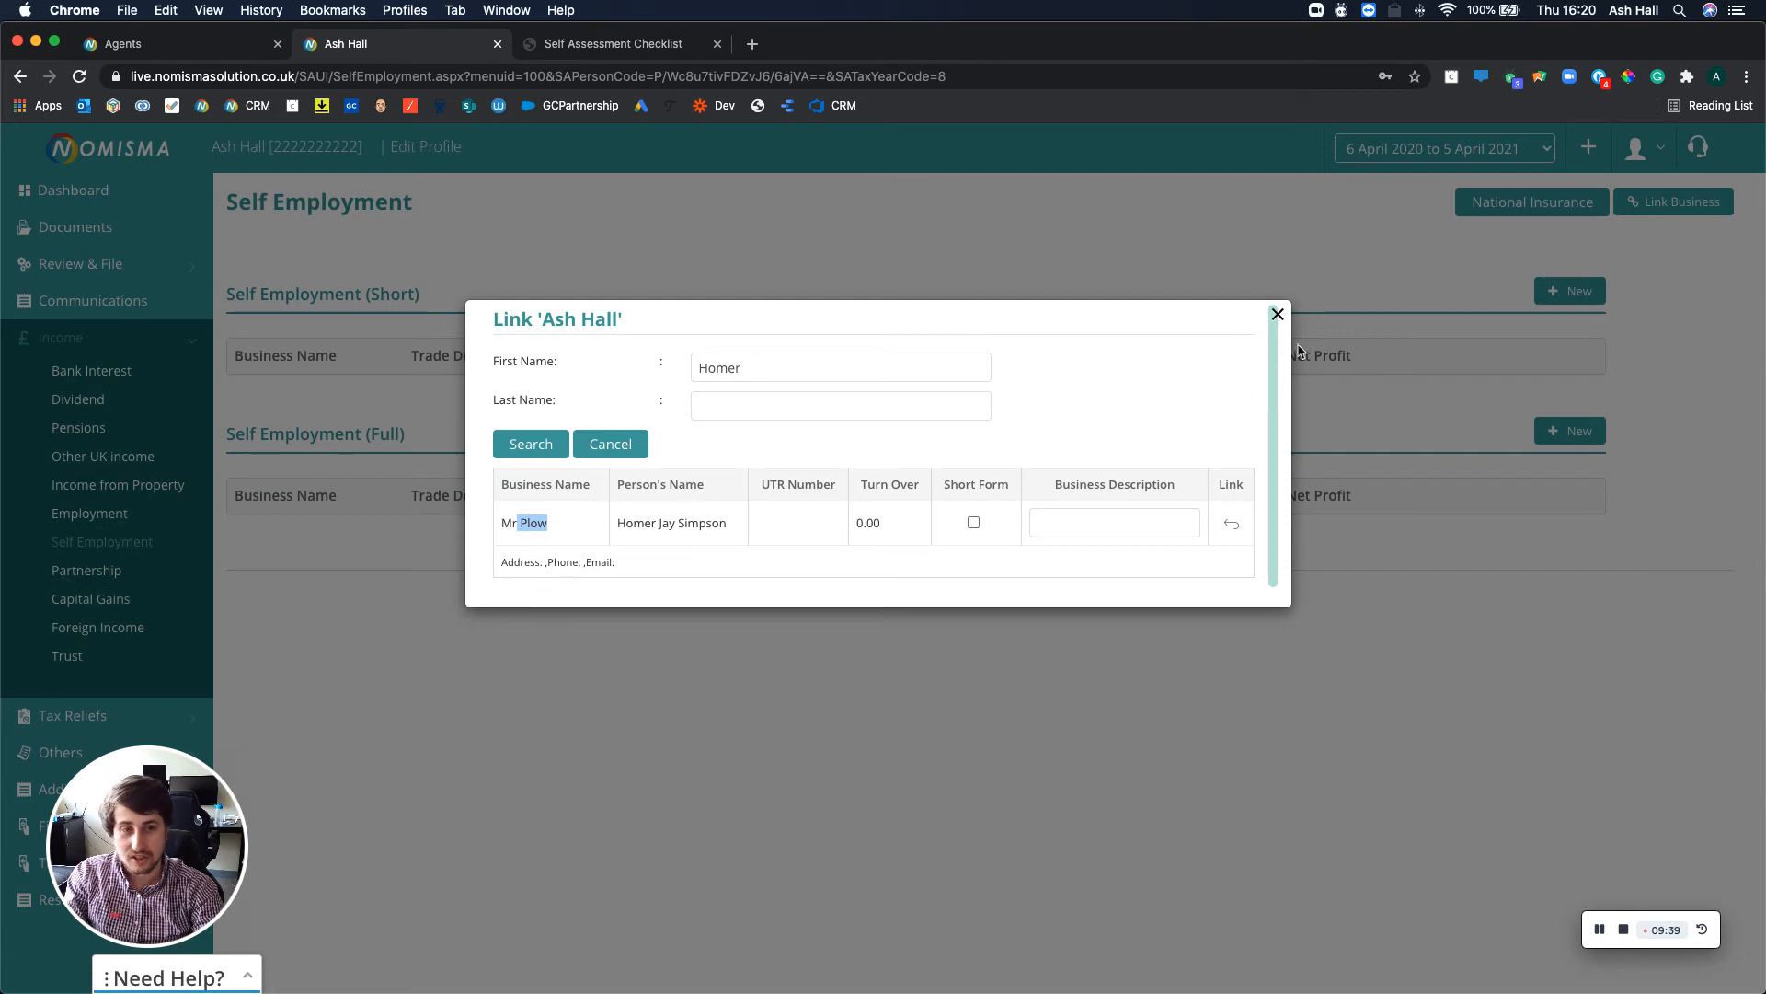
pyautogui.click(974, 523)
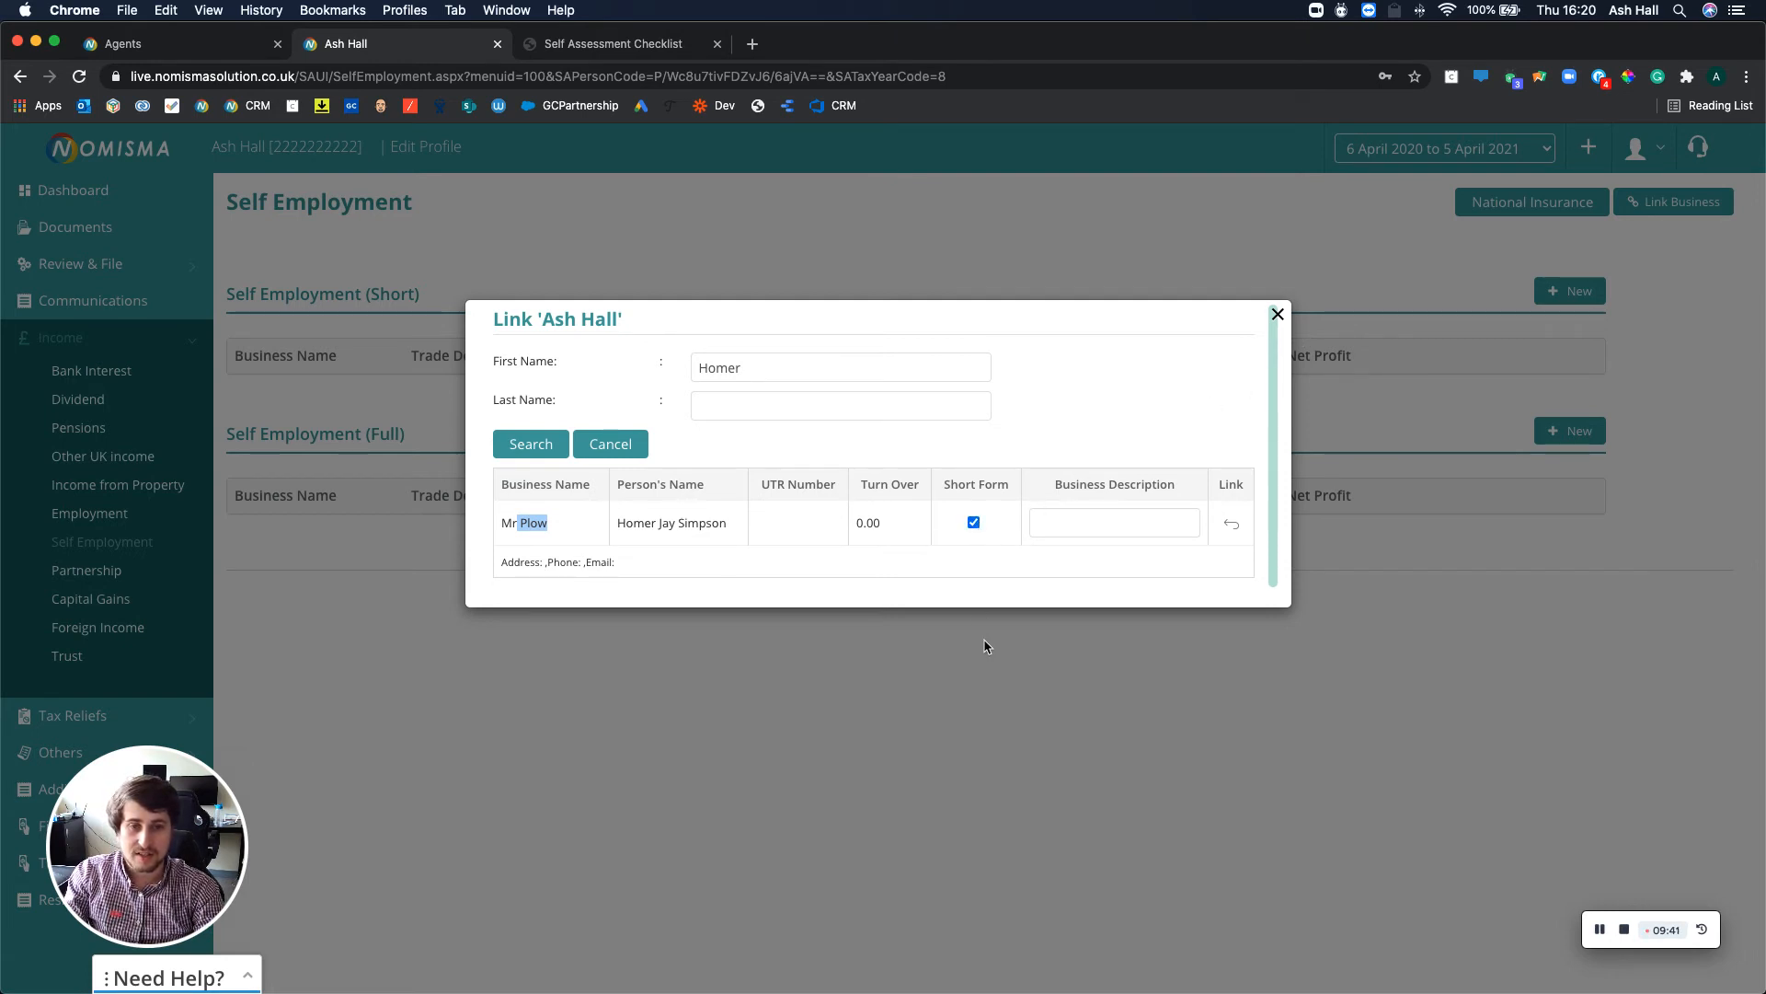
pyautogui.click(1120, 518)
pyautogui.write('low')
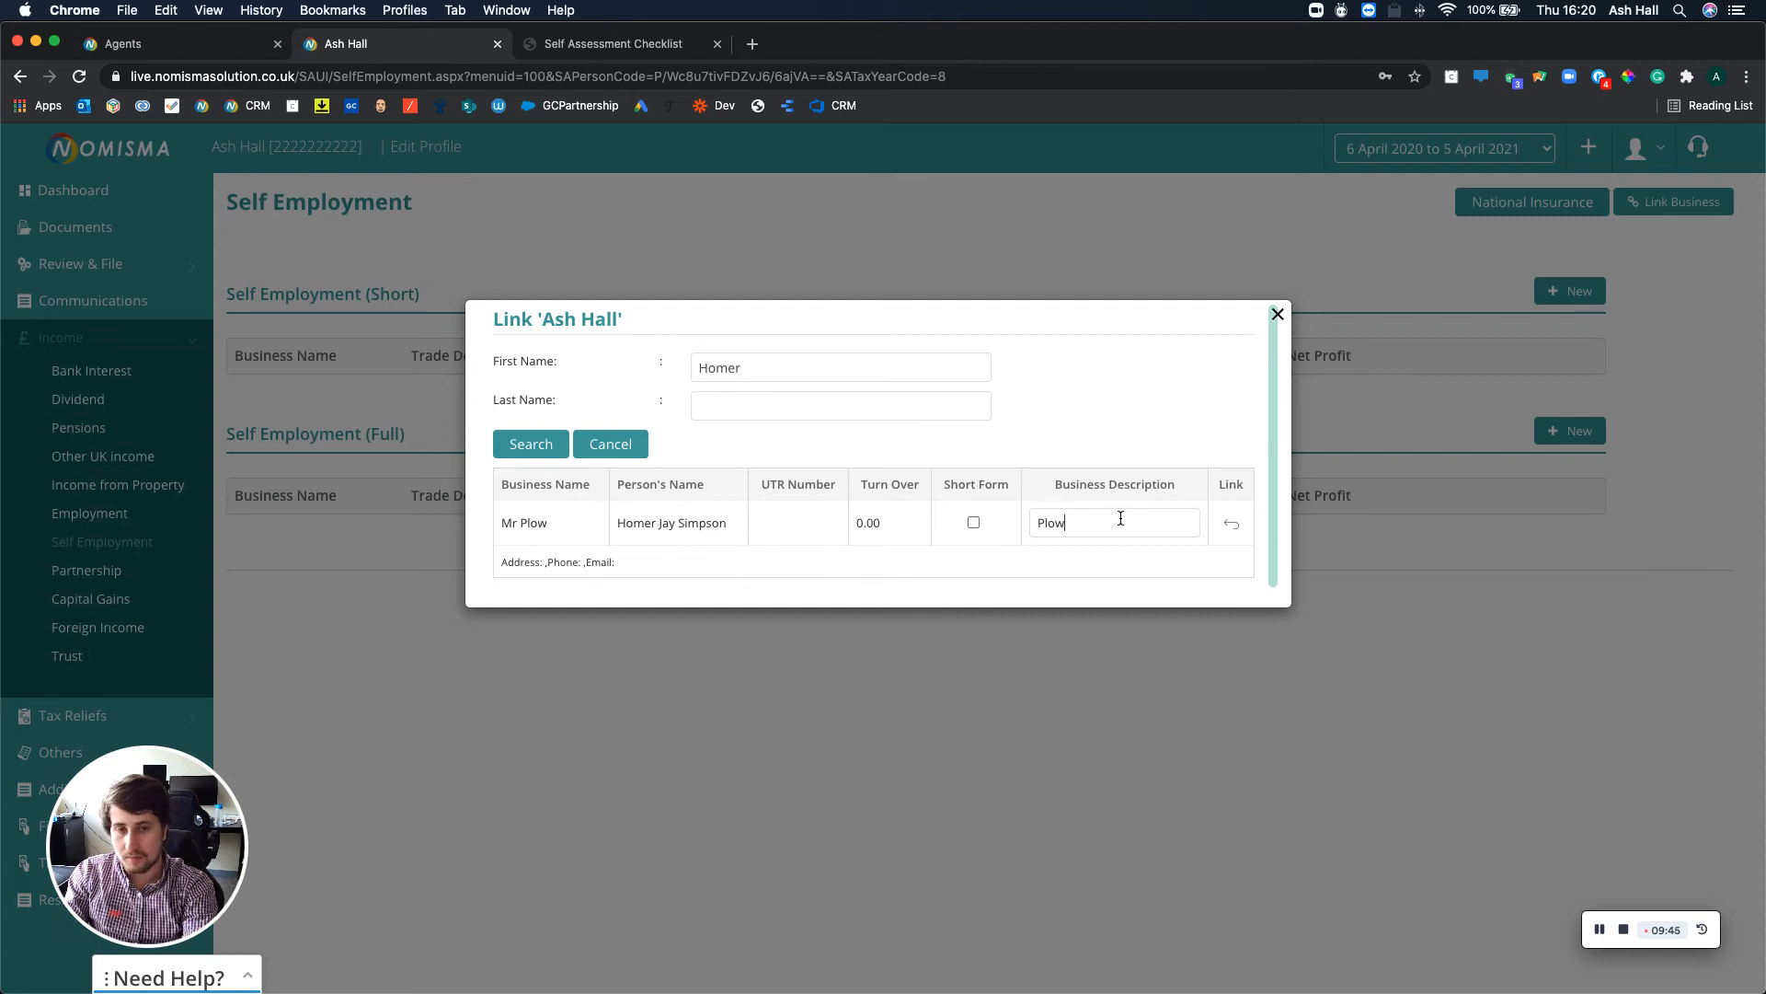
pyautogui.write('ing Services')
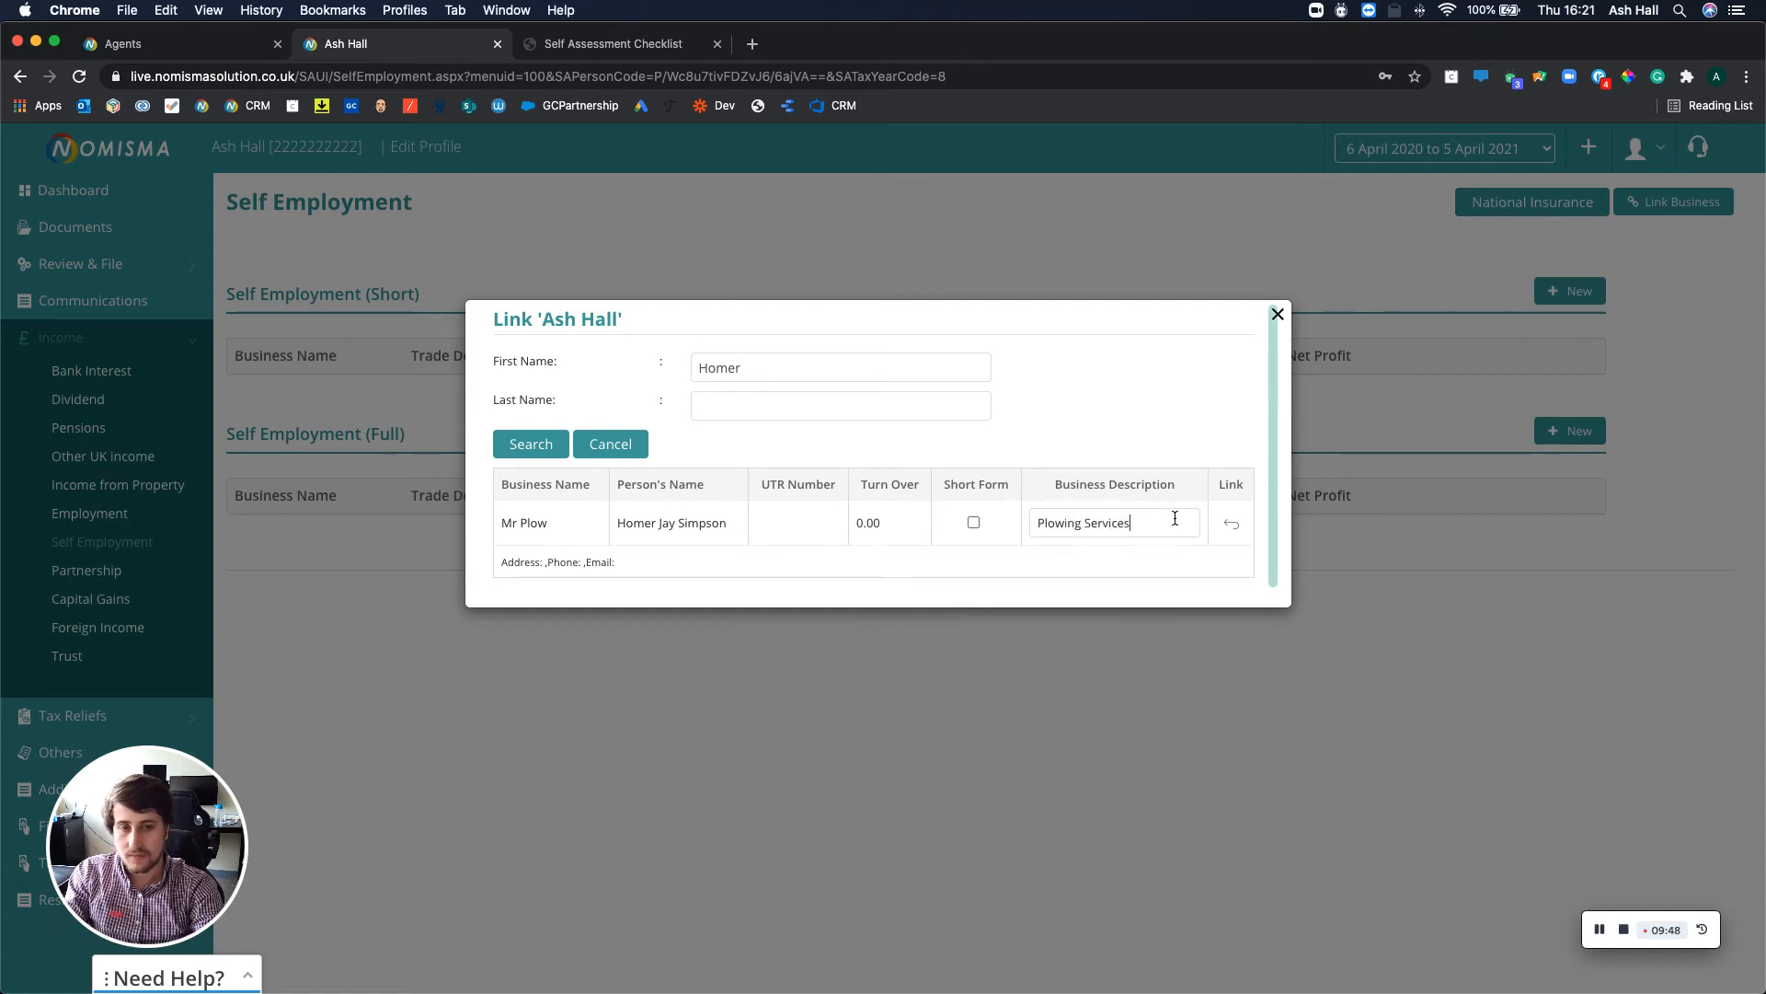
pyautogui.click(1234, 527)
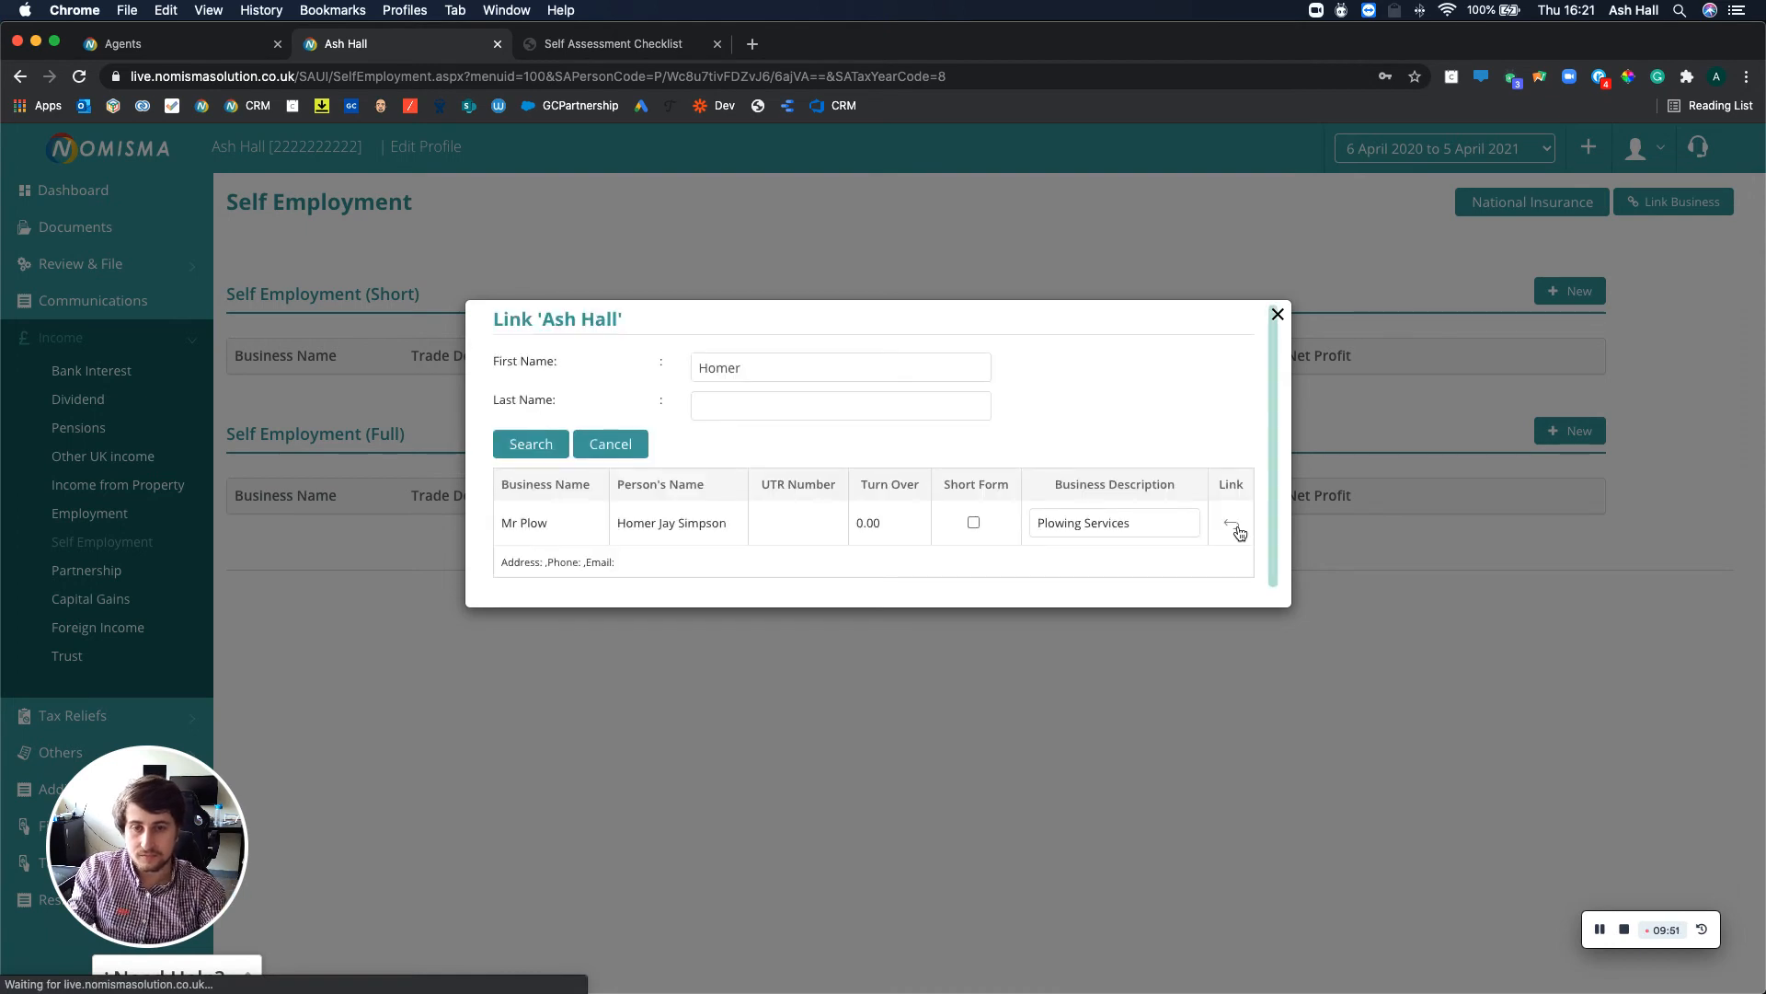
pyautogui.scroll(-2, 1240, 534)
pyautogui.scroll(-1, 1240, 533)
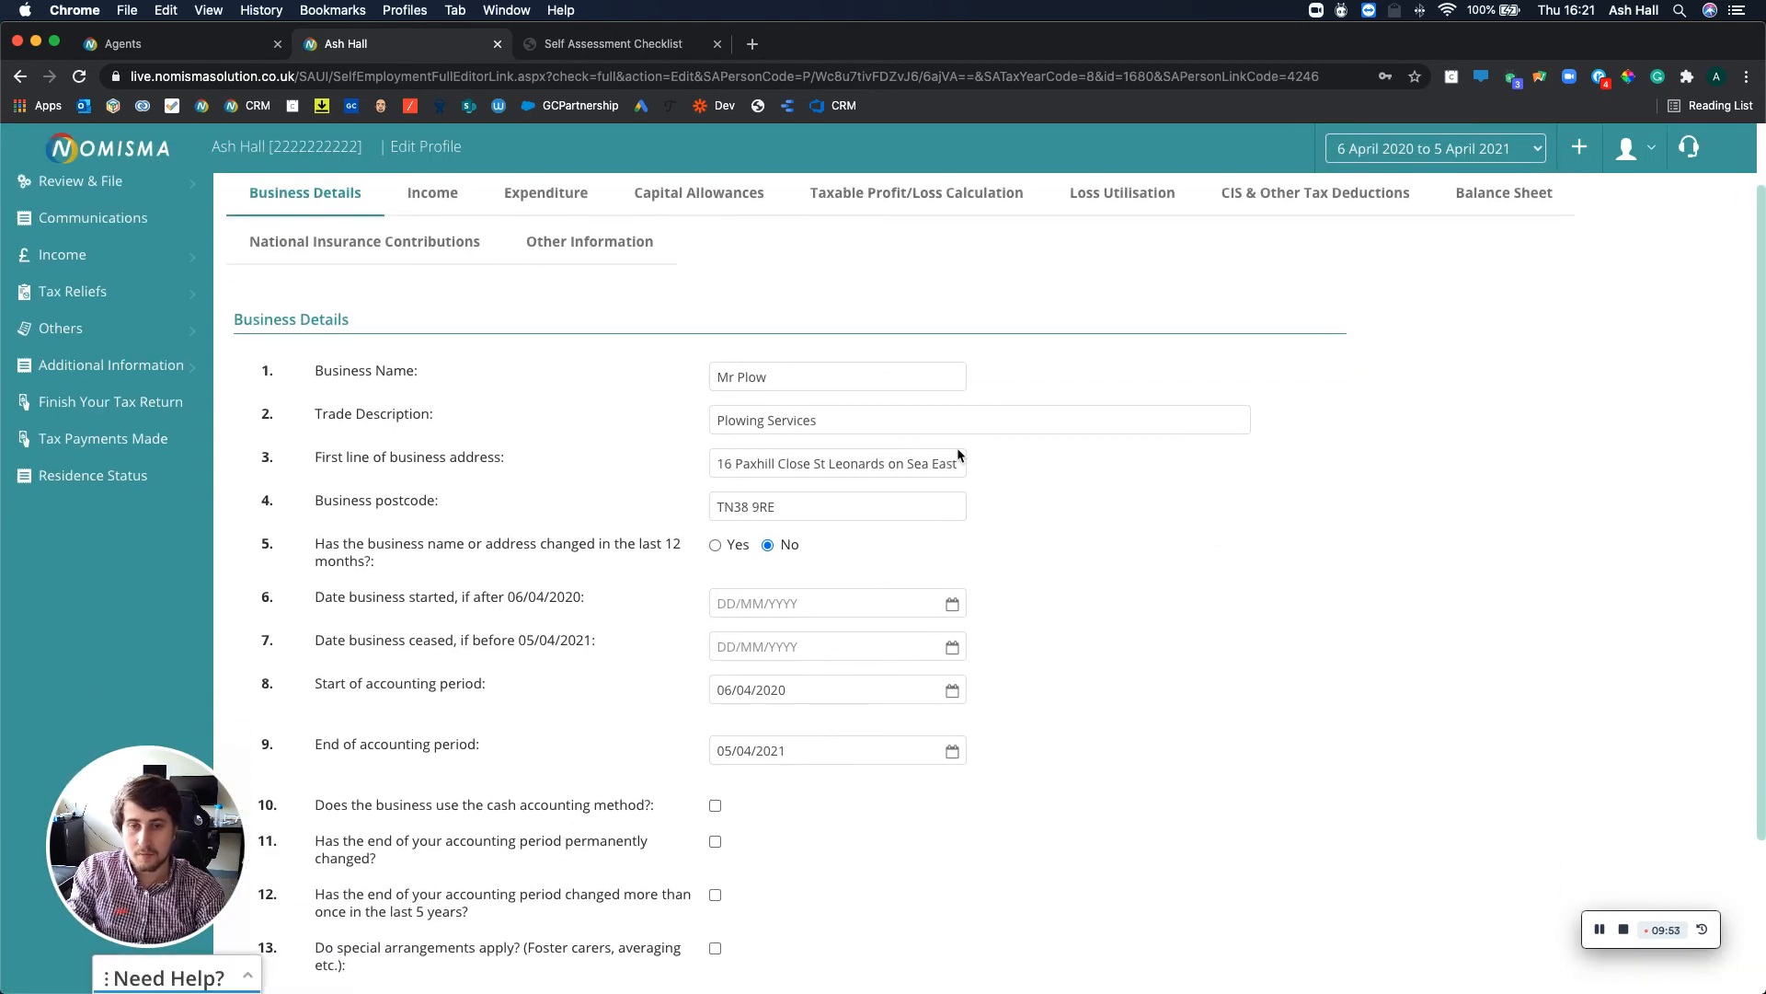
# Step: Check the Income, Expenditure, Capital Allowances and Taxable Profit/Loss tabs, then save the business
pyautogui.scroll(-3, 627, 665)
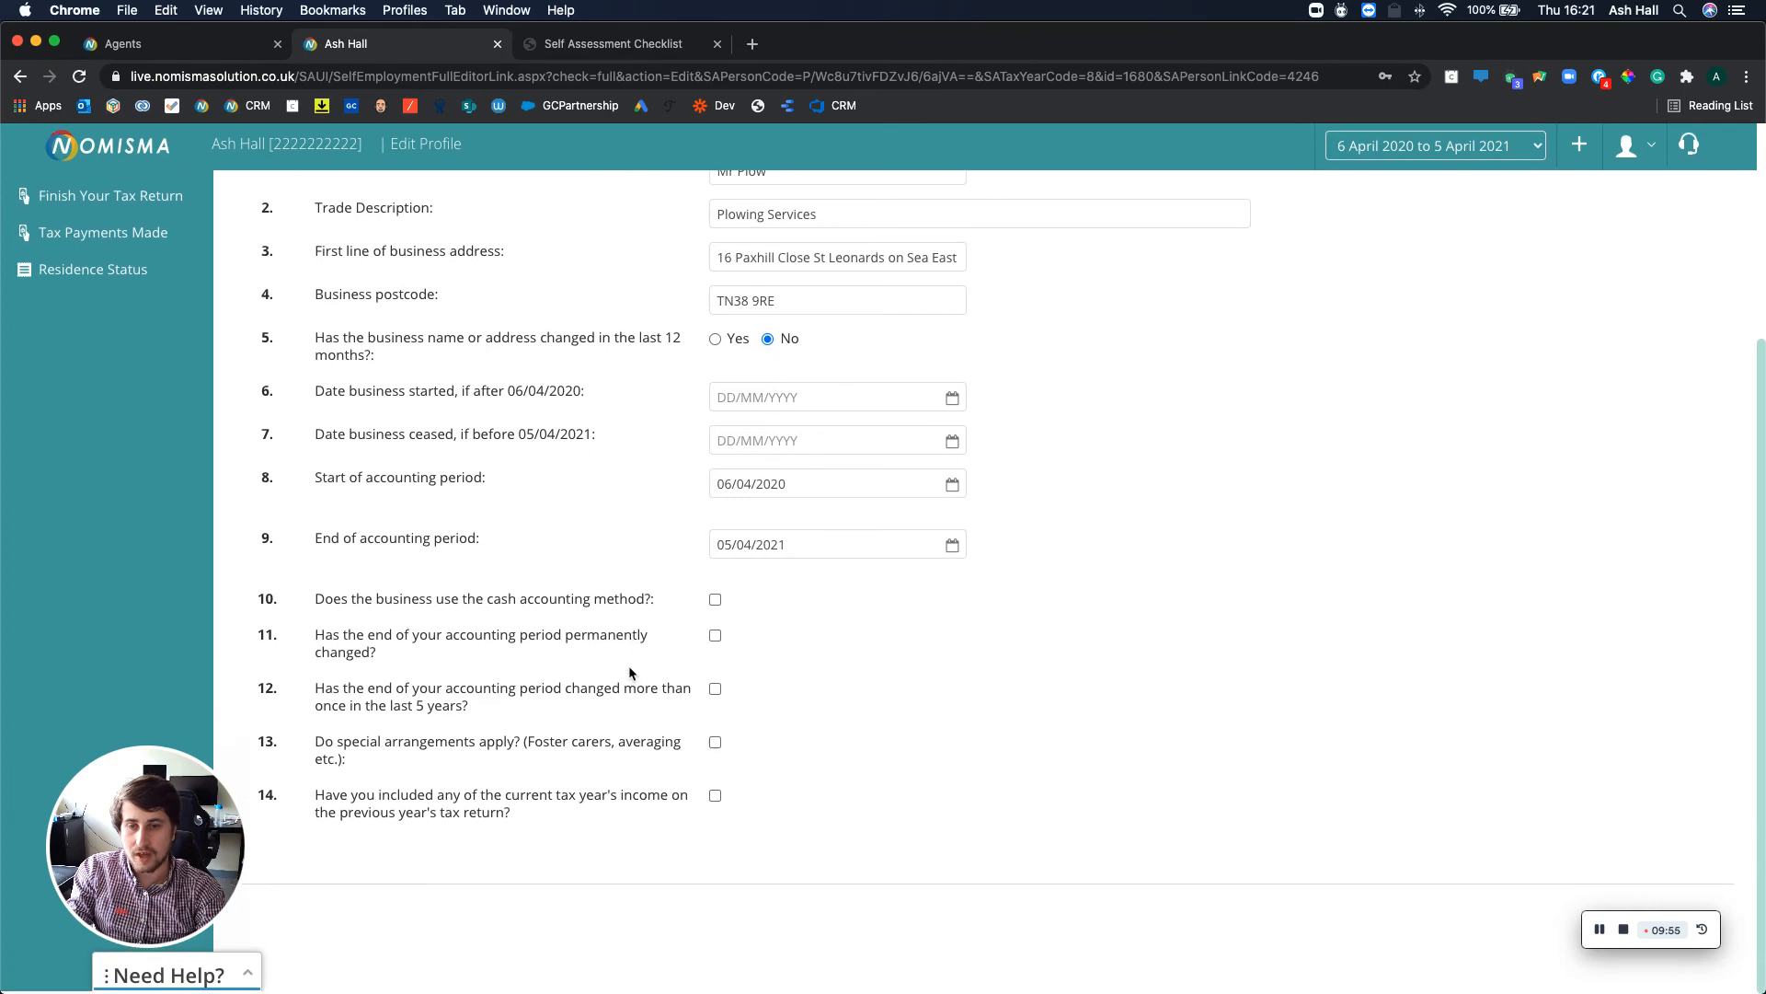
pyautogui.scroll(5, 630, 670)
pyautogui.click(433, 276)
pyautogui.click(534, 283)
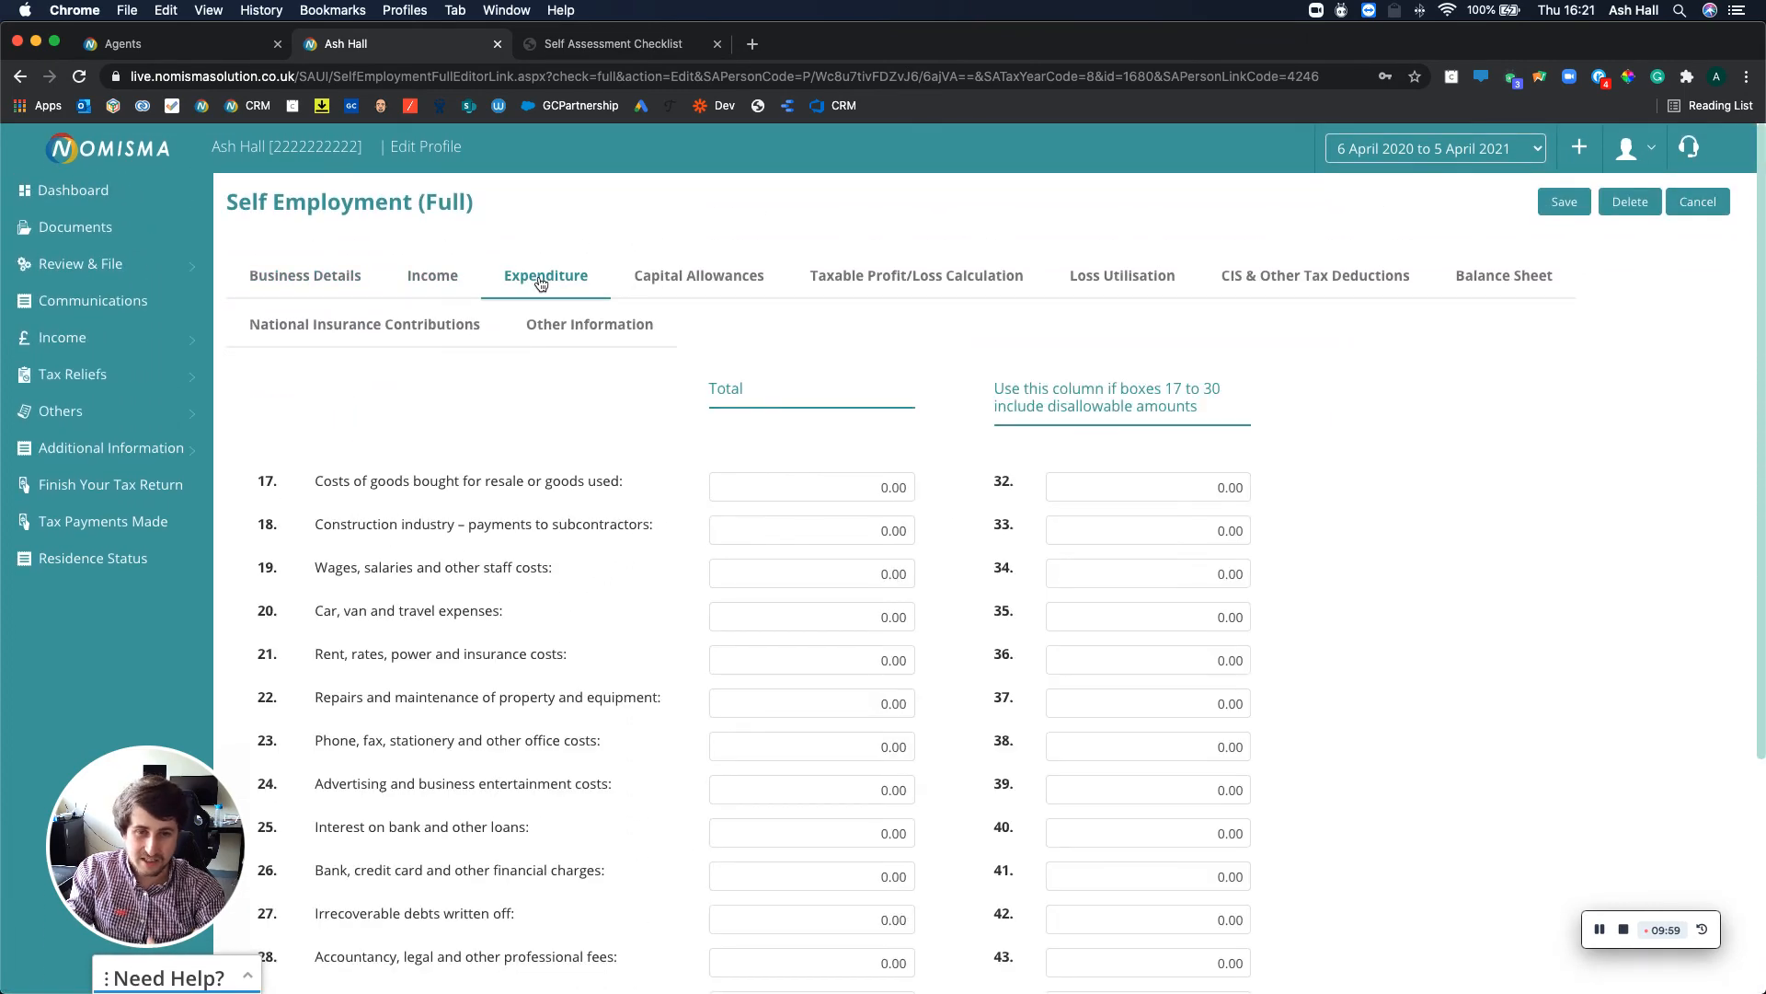
pyautogui.scroll(-7, 541, 283)
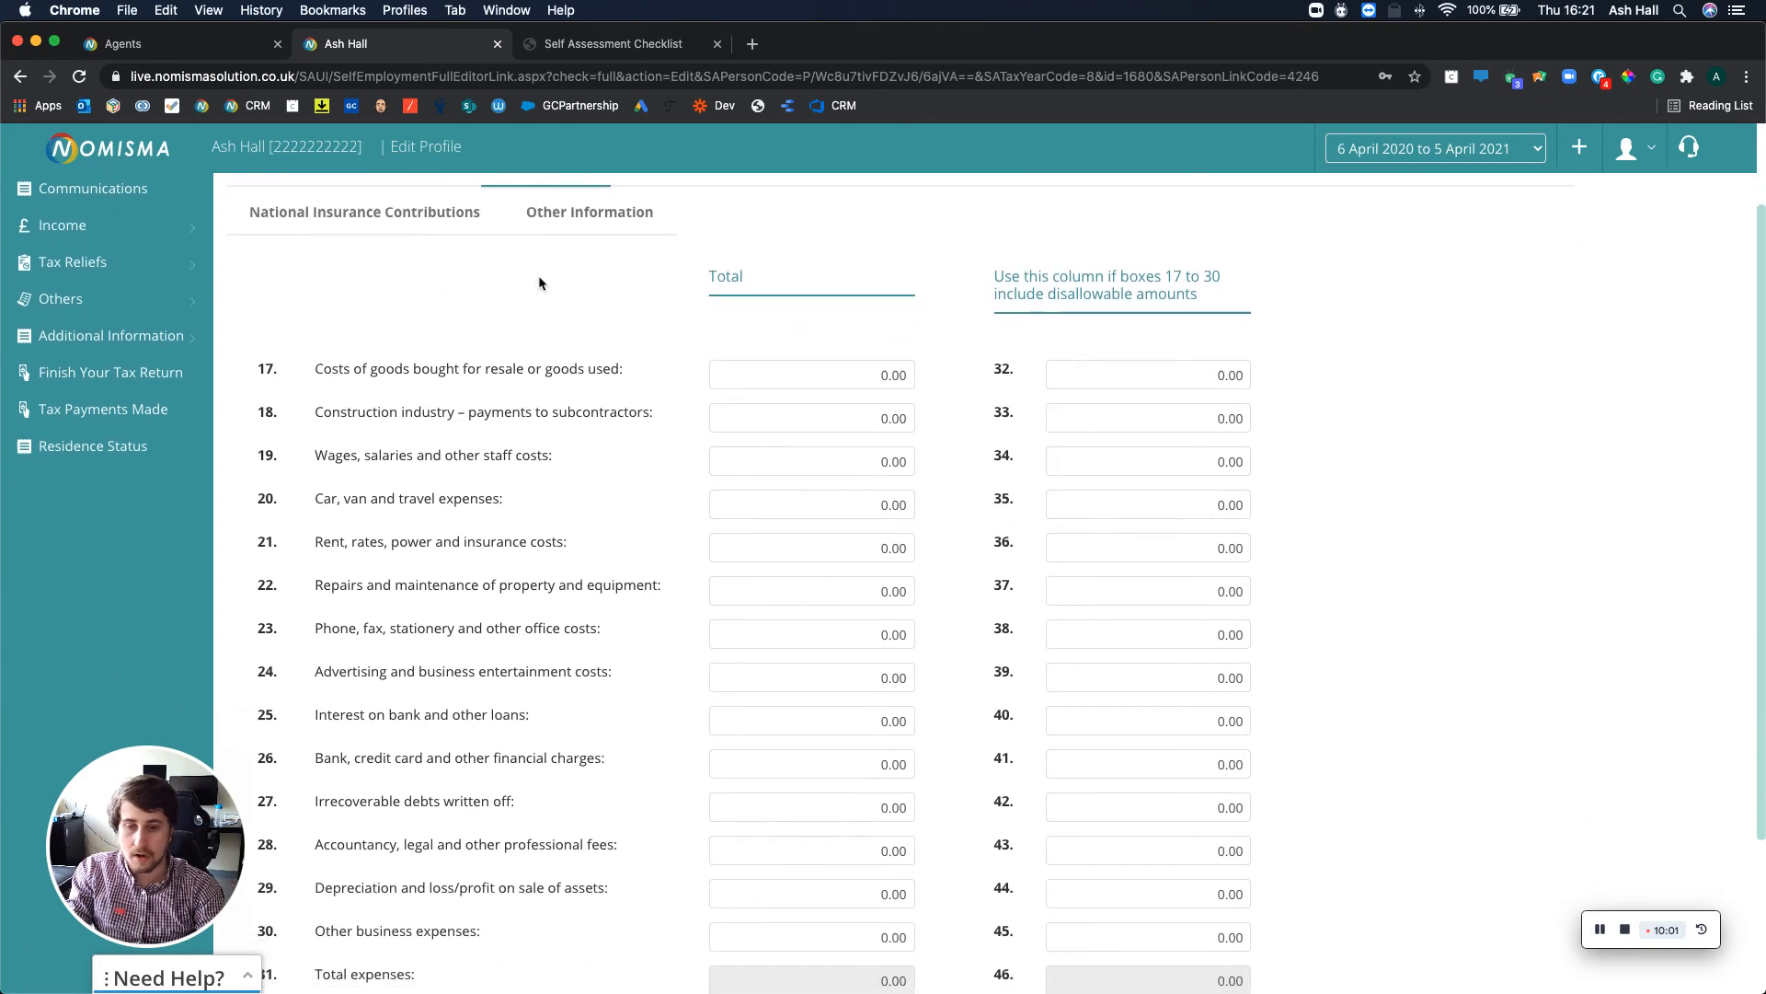
pyautogui.scroll(7, 539, 277)
pyautogui.click(699, 276)
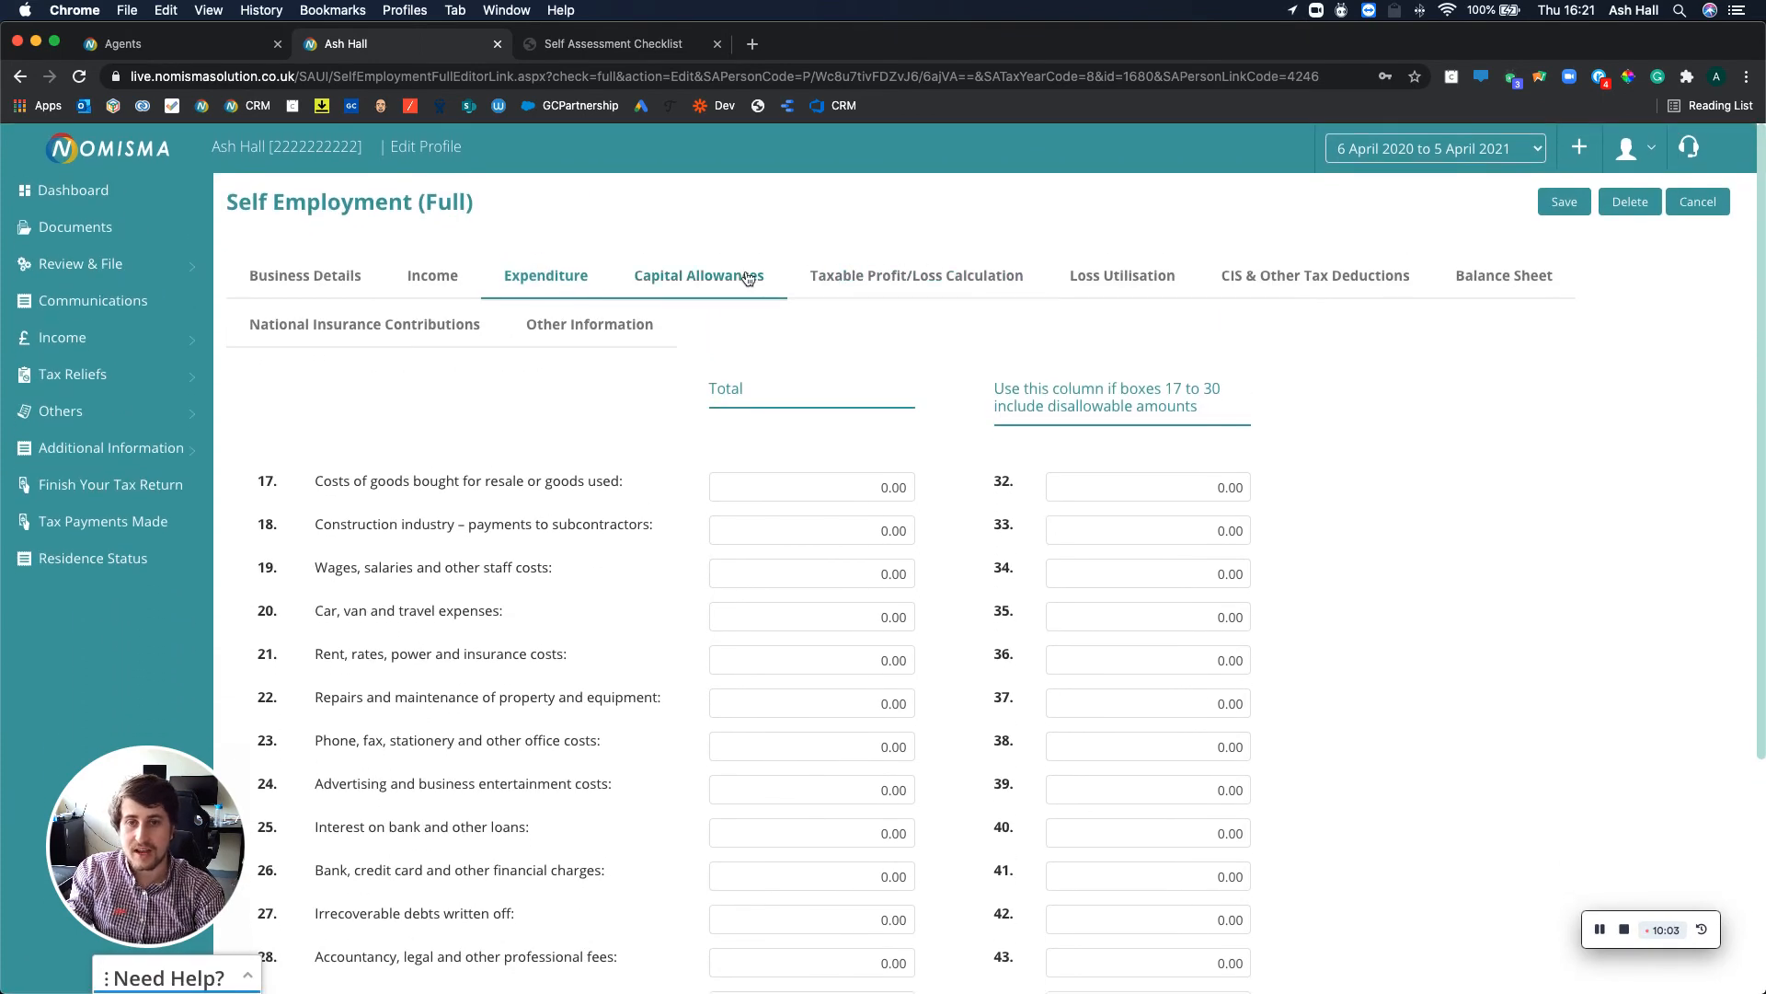
pyautogui.click(954, 280)
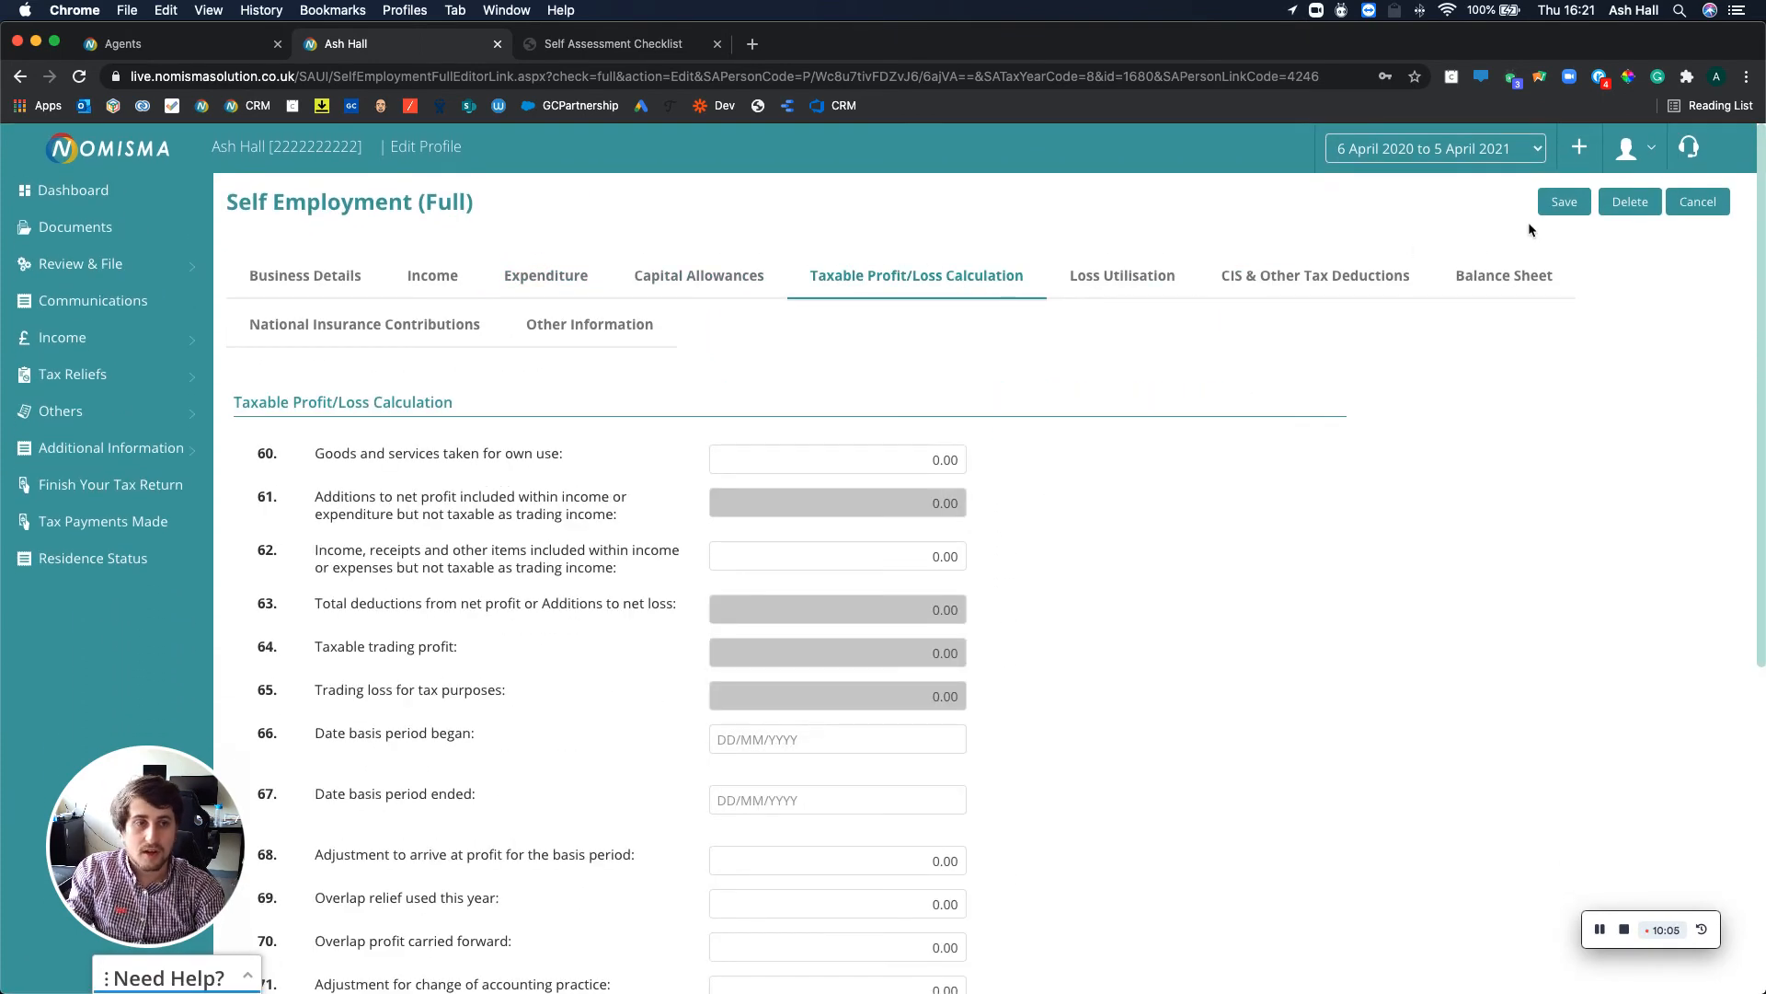
pyautogui.click(1563, 203)
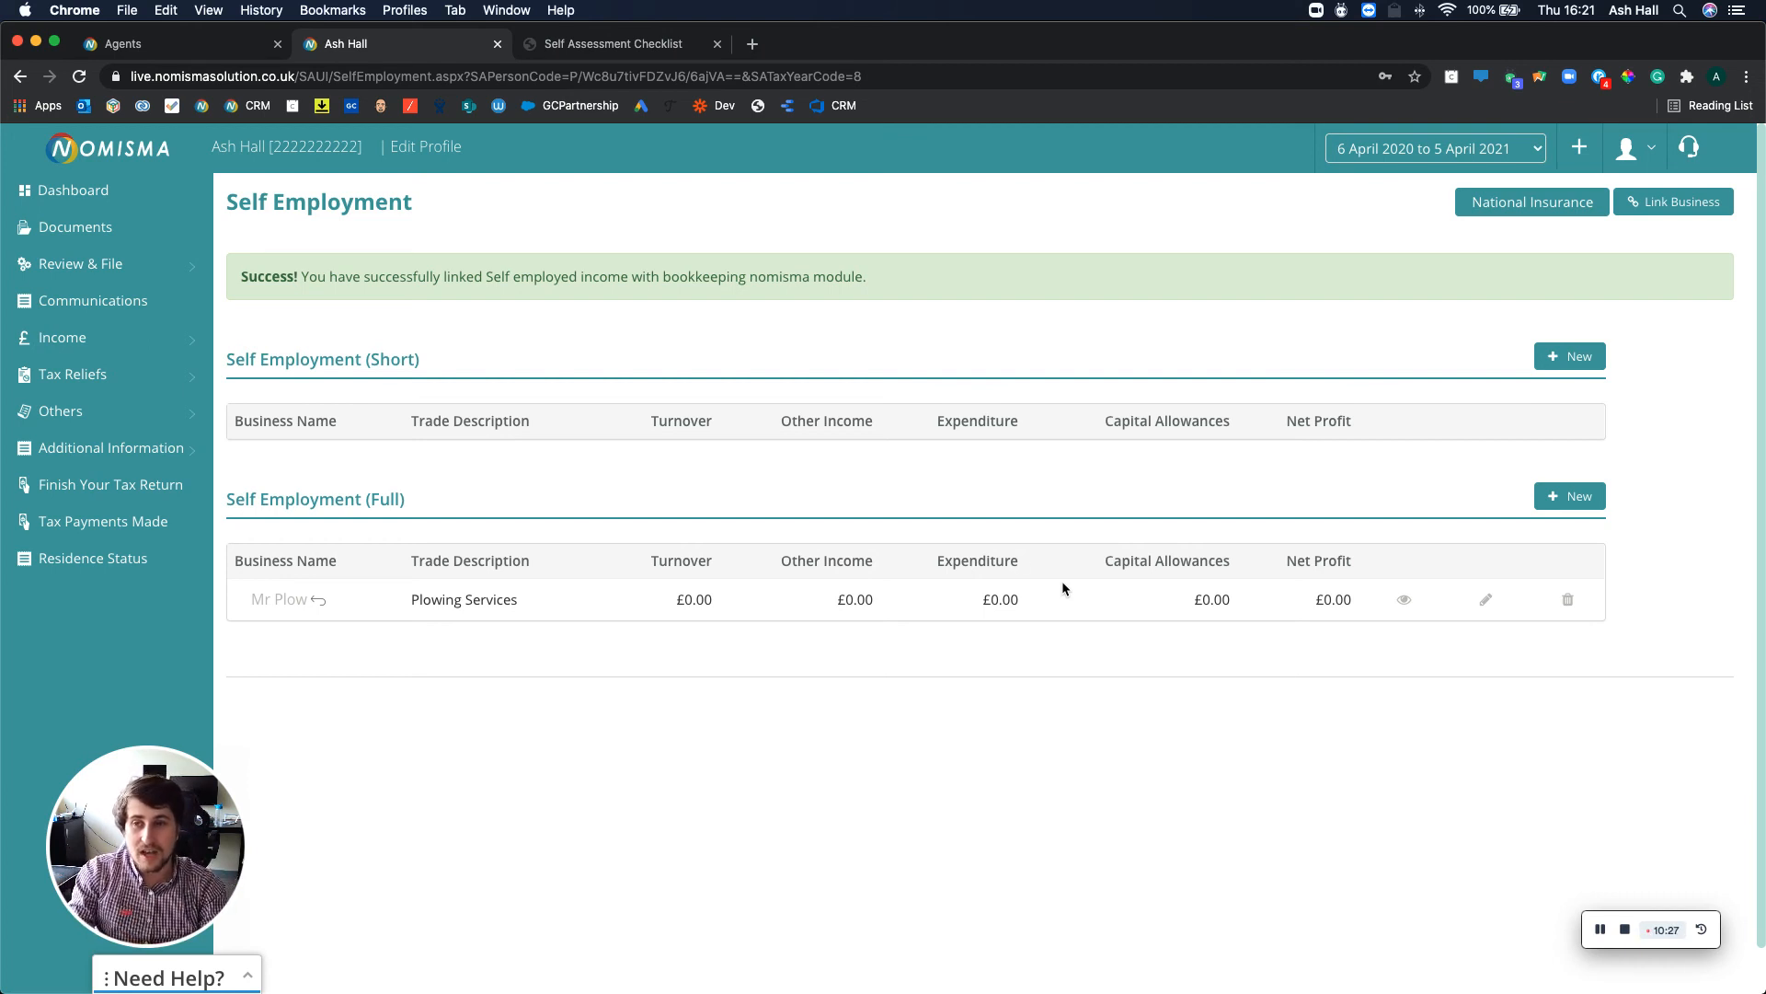
pyautogui.click(104, 268)
# Step: Go to Submit to HMRC, then to the client's Documents page
pyautogui.click(92, 362)
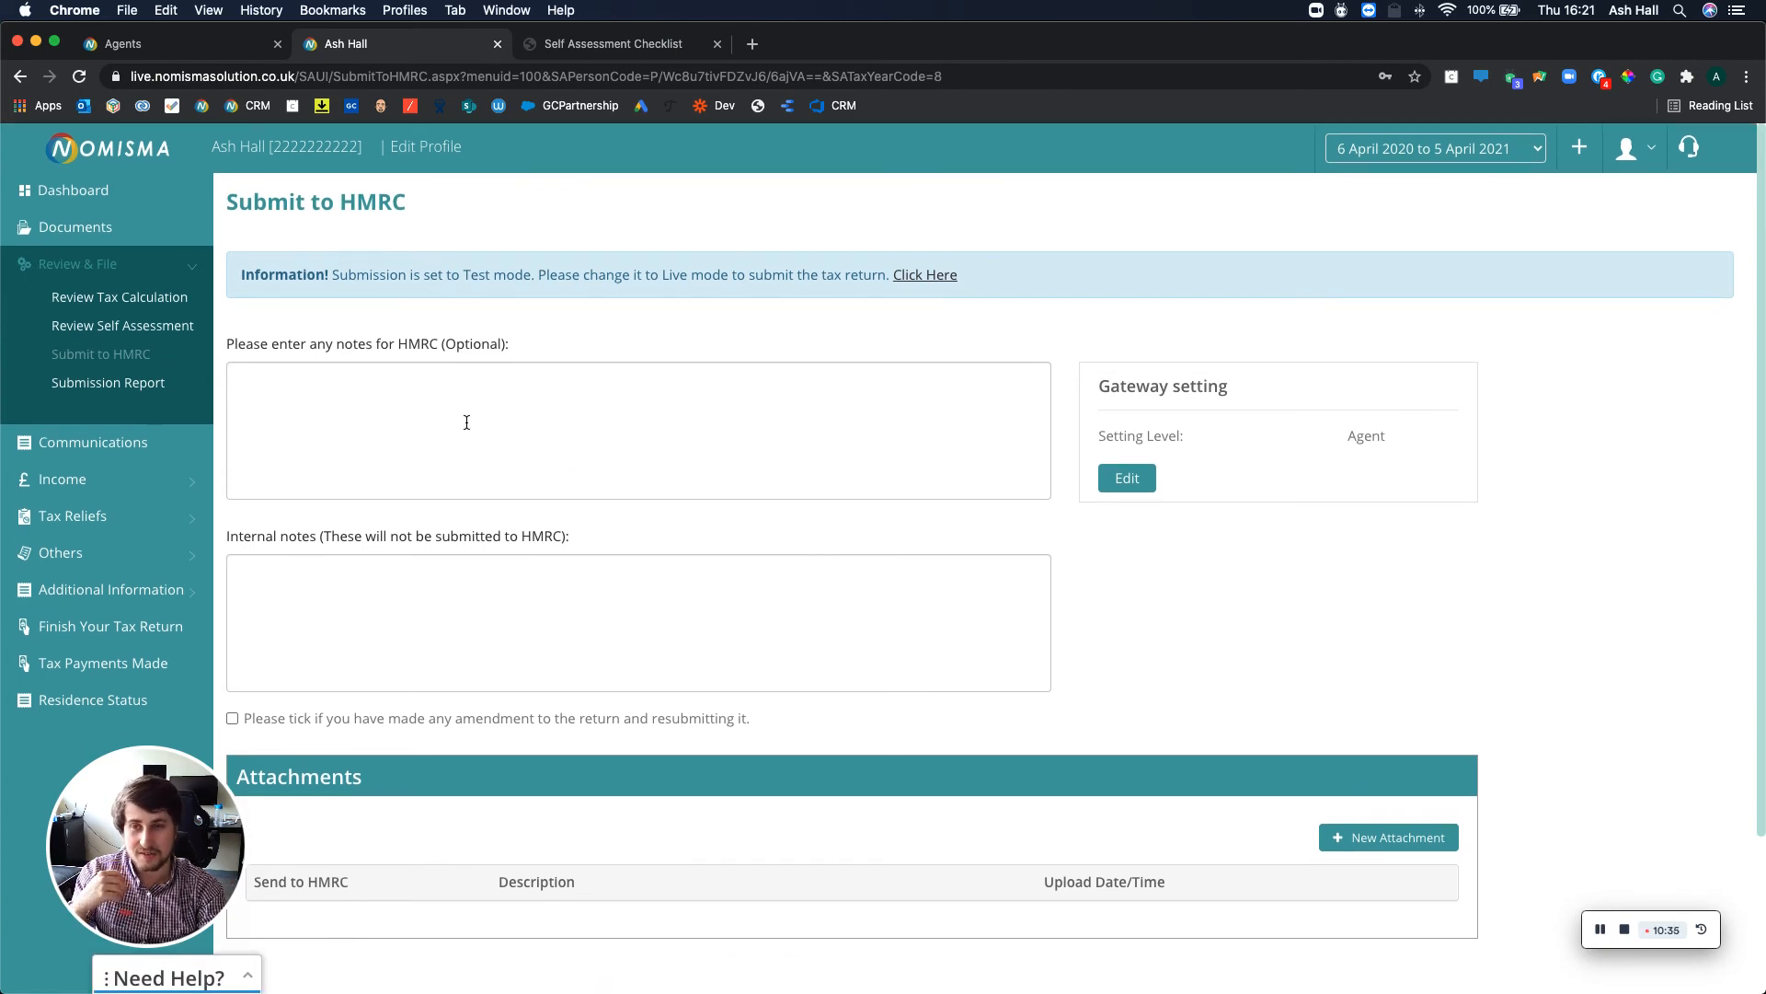
pyautogui.click(107, 231)
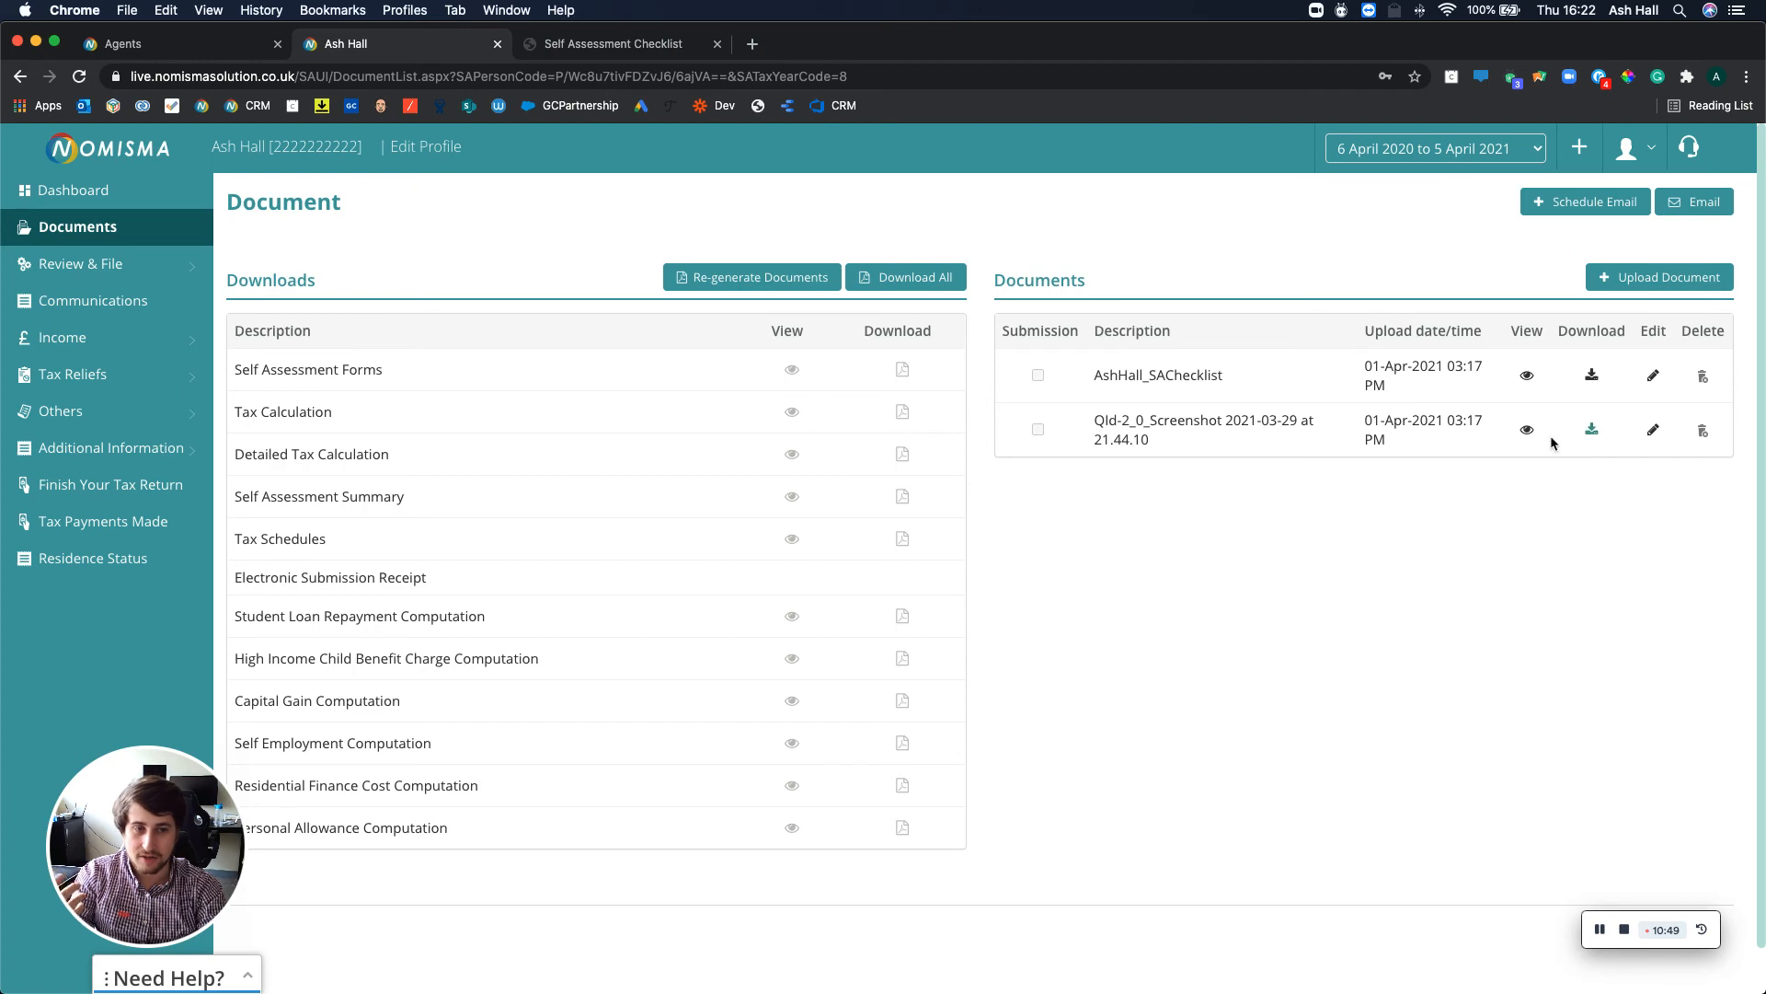
# Step: Download the uploaded employment screenshot, view it in Preview, then close it
pyautogui.click(1591, 428)
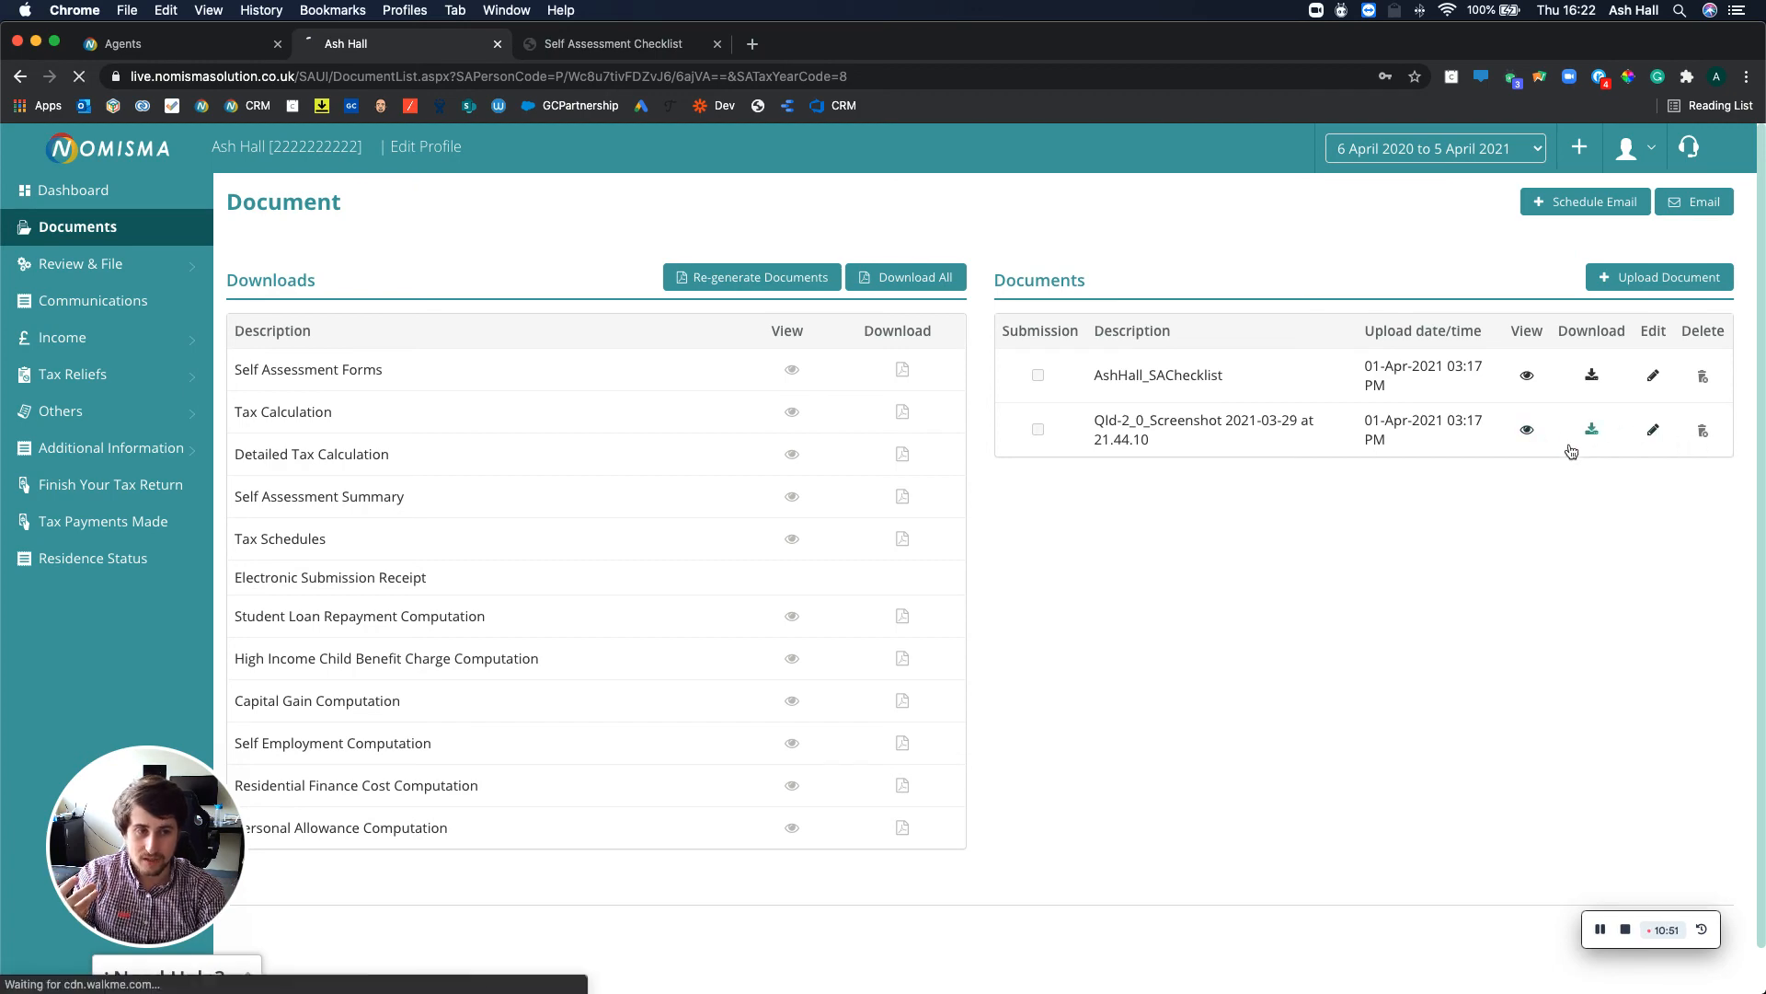
pyautogui.click(92, 966)
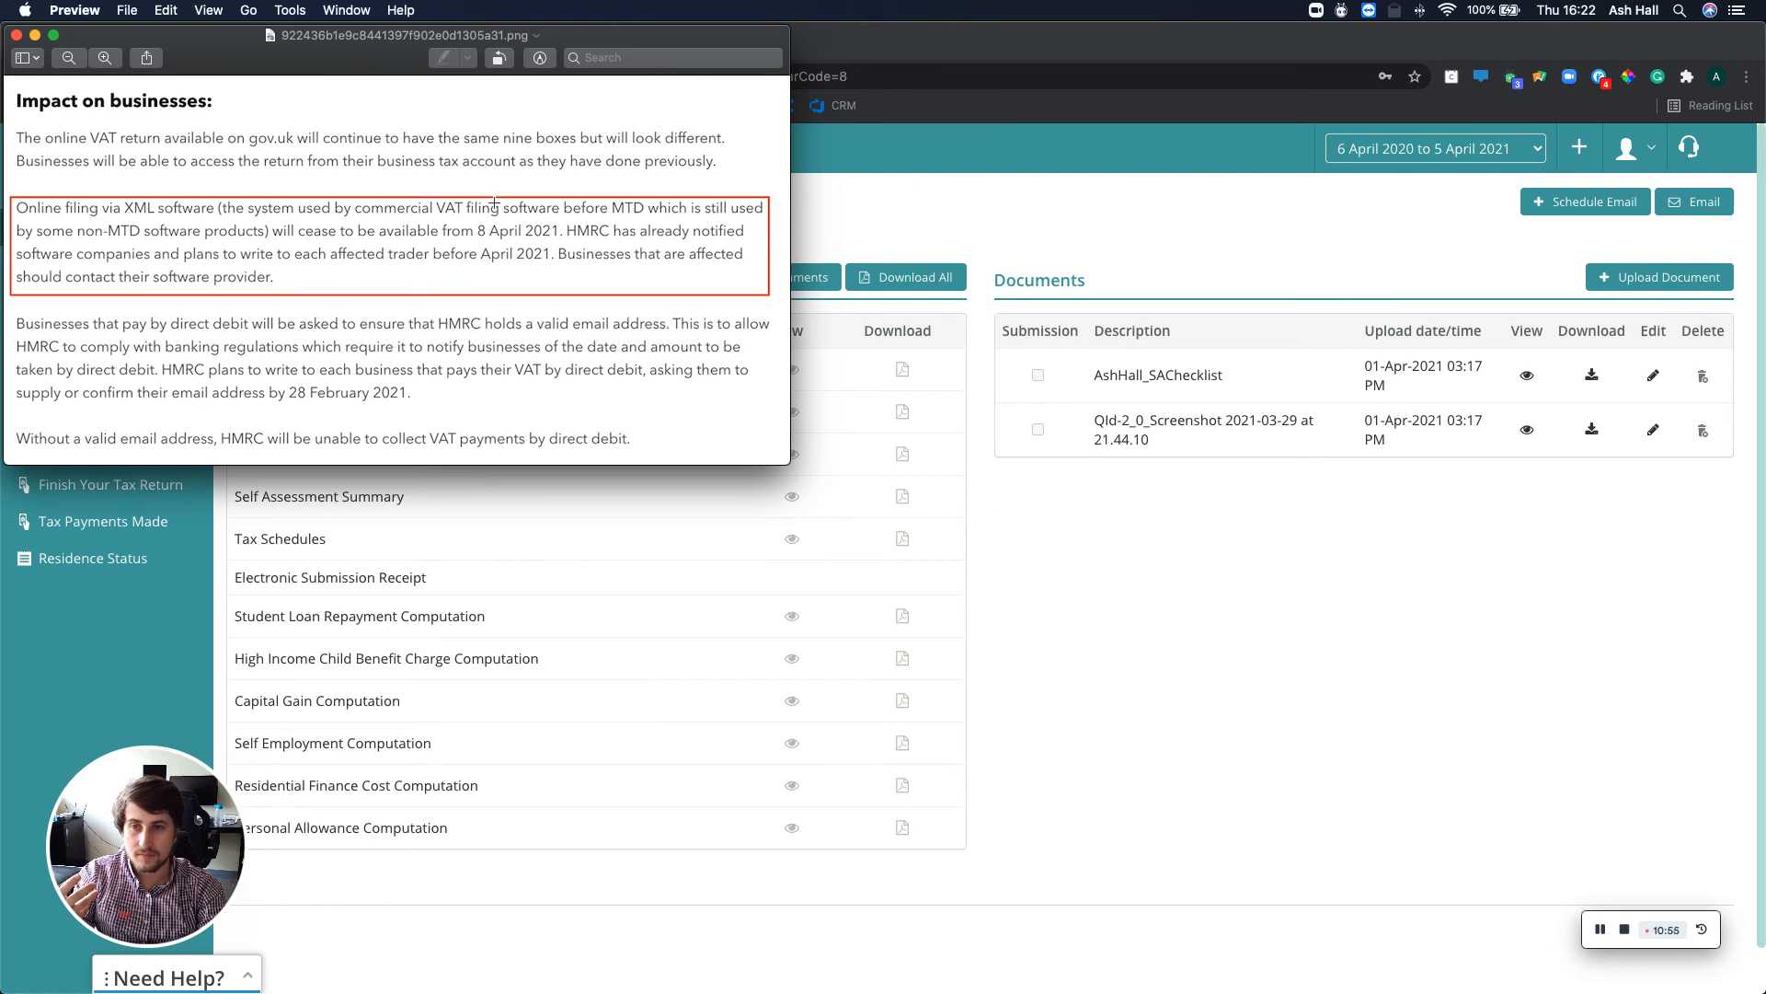
pyautogui.click(15, 36)
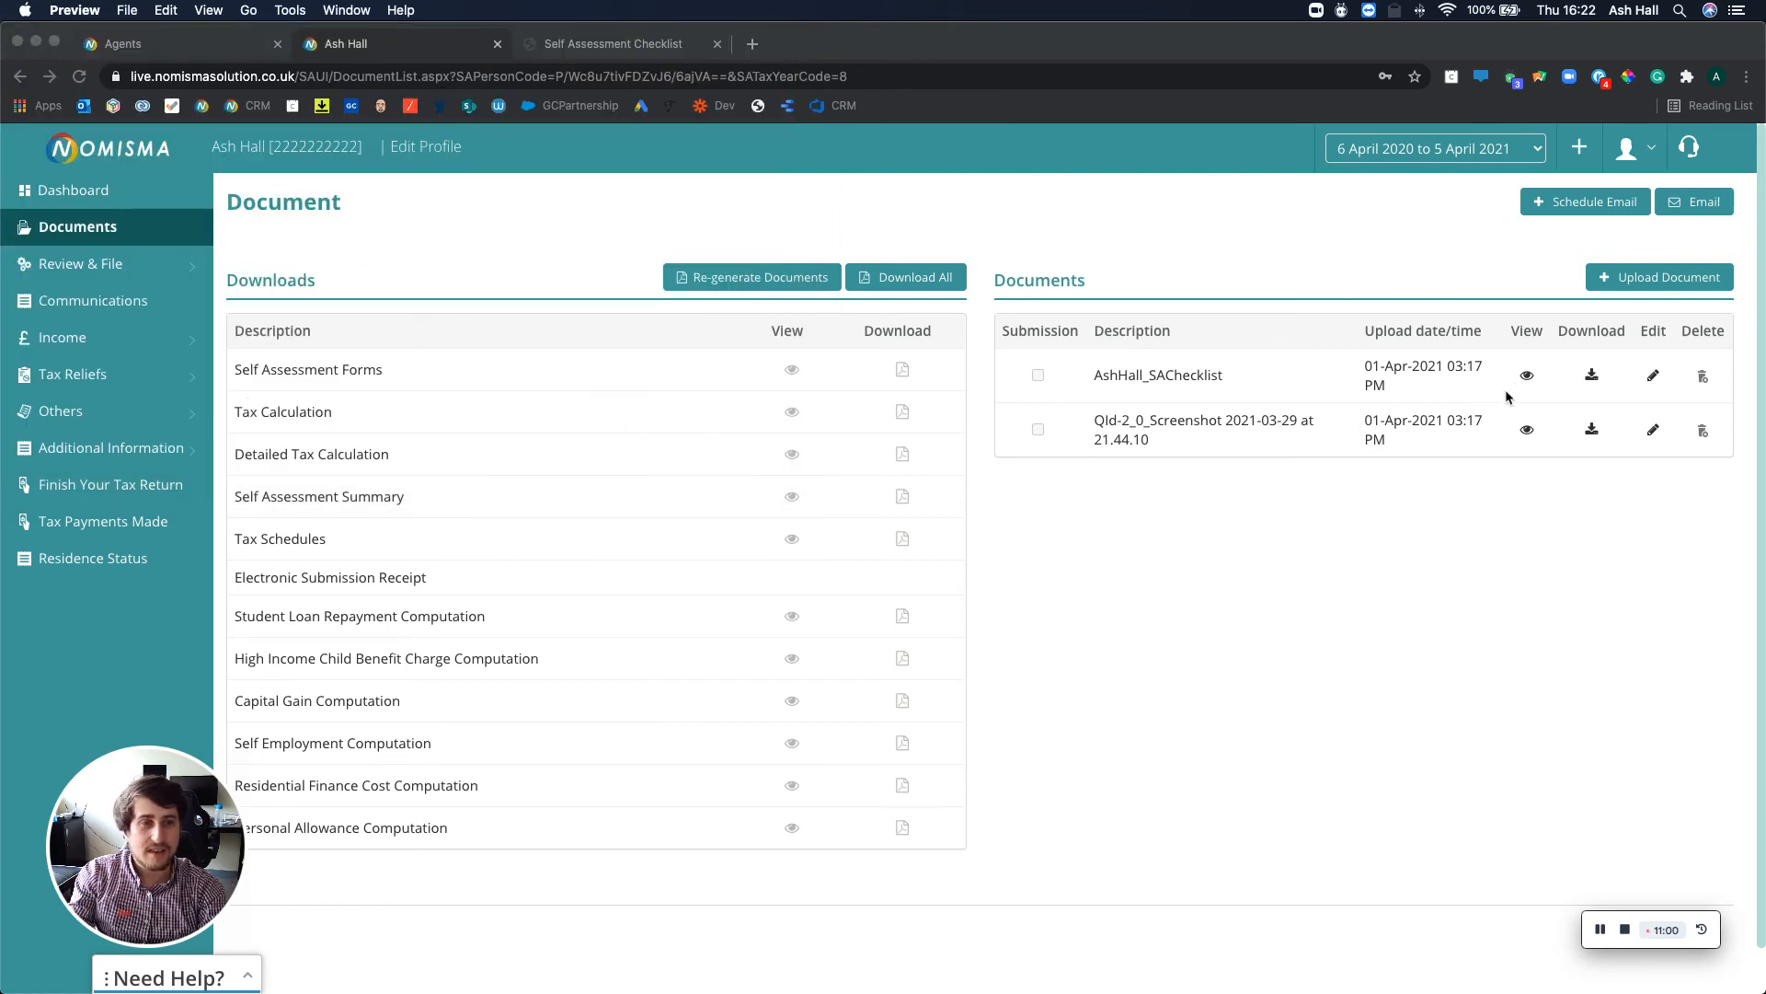
# Step: Download the client's SA checklist and open the PDF
pyautogui.click(1590, 379)
pyautogui.click(1591, 379)
pyautogui.click(50, 977)
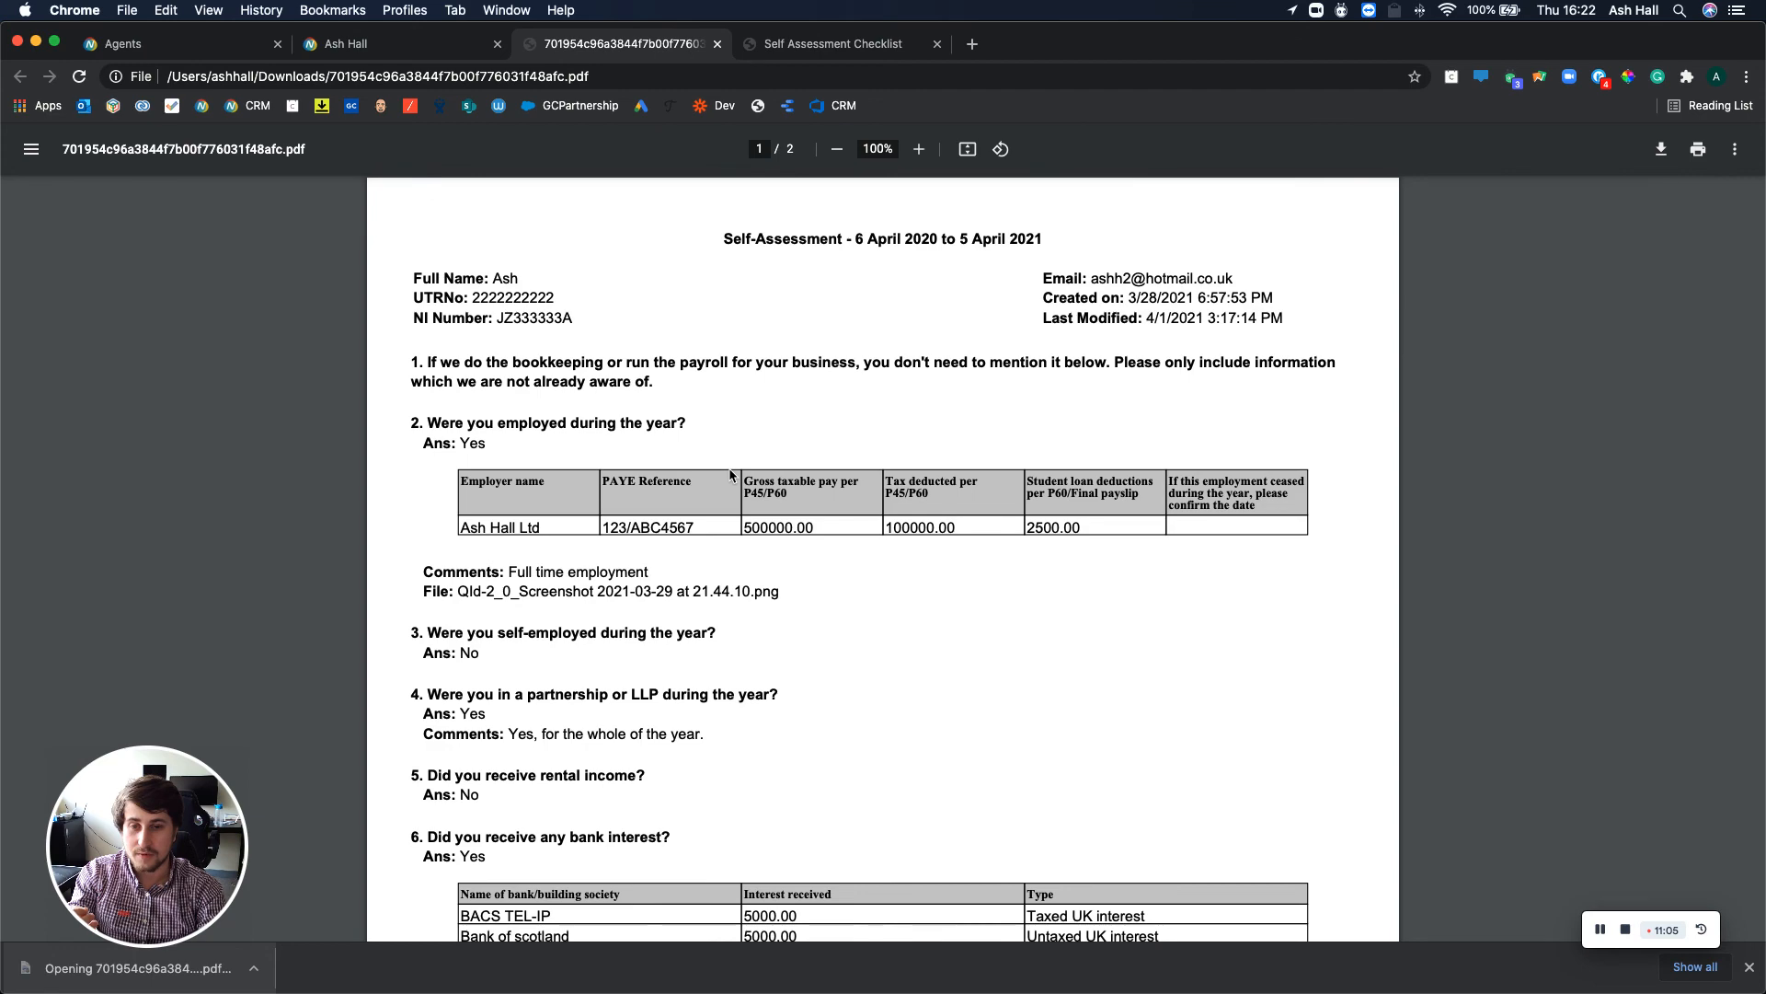
# Step: Read through the 2-page SA checklist PDF, then close it and return to the client list
pyautogui.scroll(-5, 731, 474)
pyautogui.scroll(-8, 731, 474)
pyautogui.scroll(-10, 732, 475)
pyautogui.scroll(20, 729, 475)
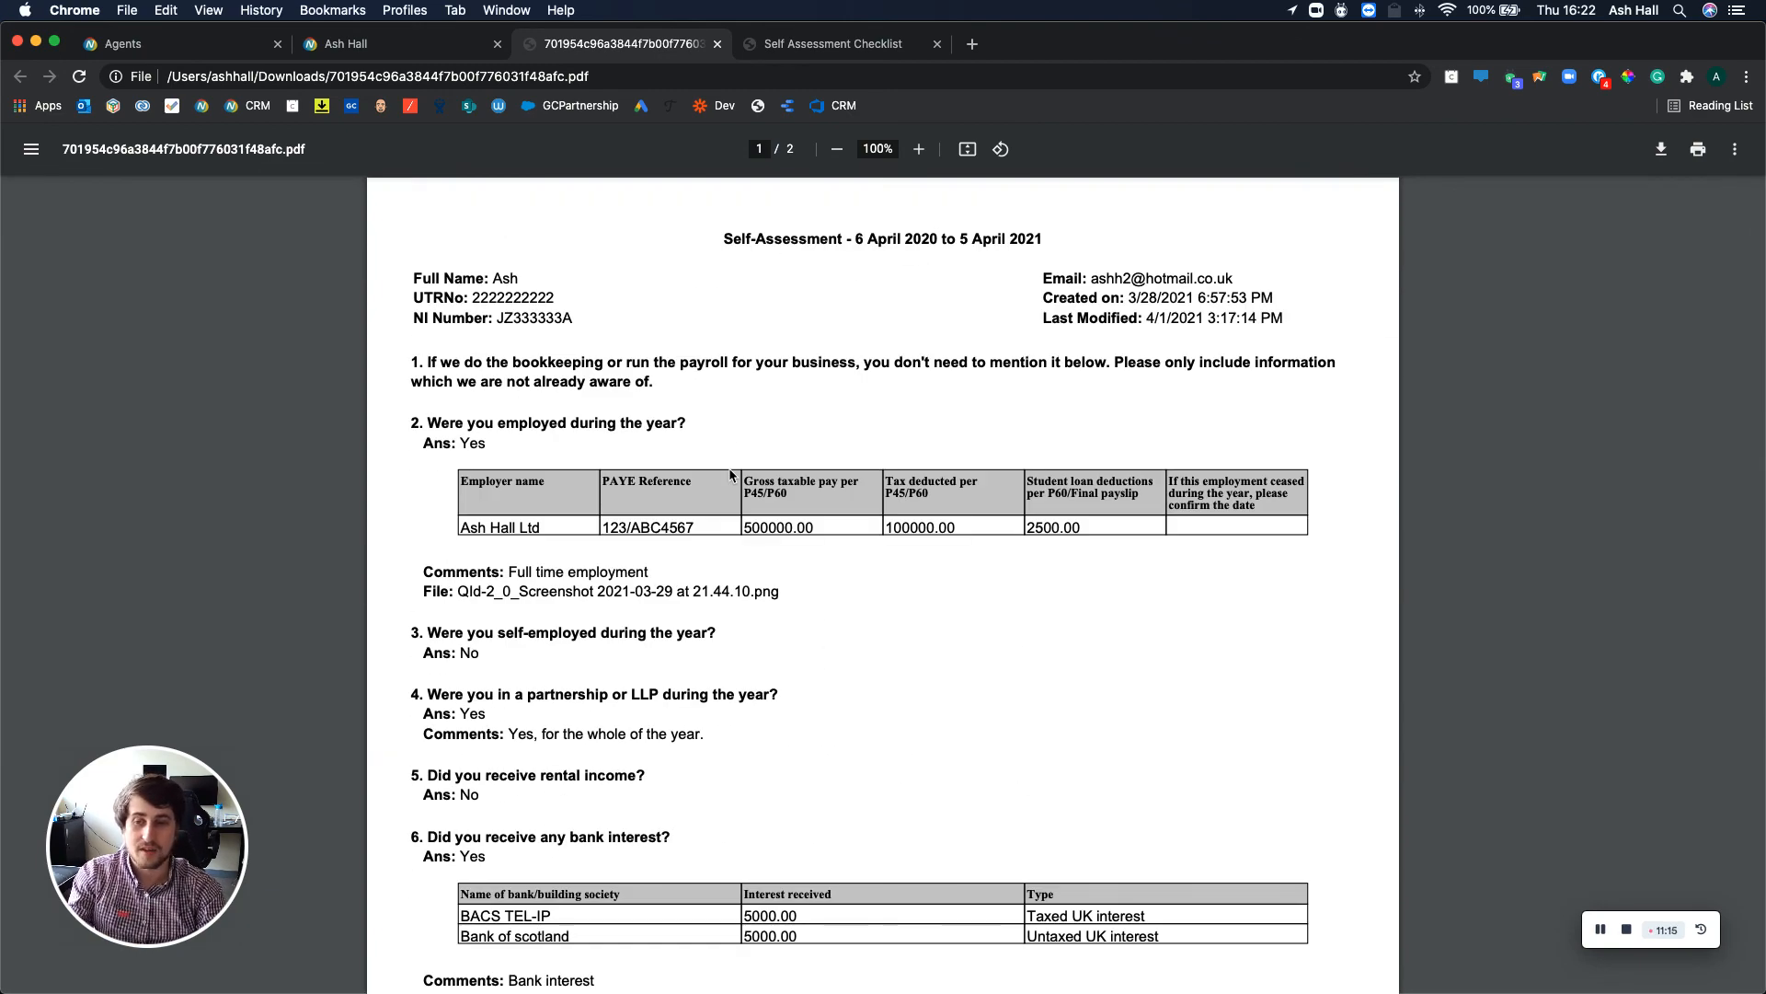
pyautogui.click(717, 44)
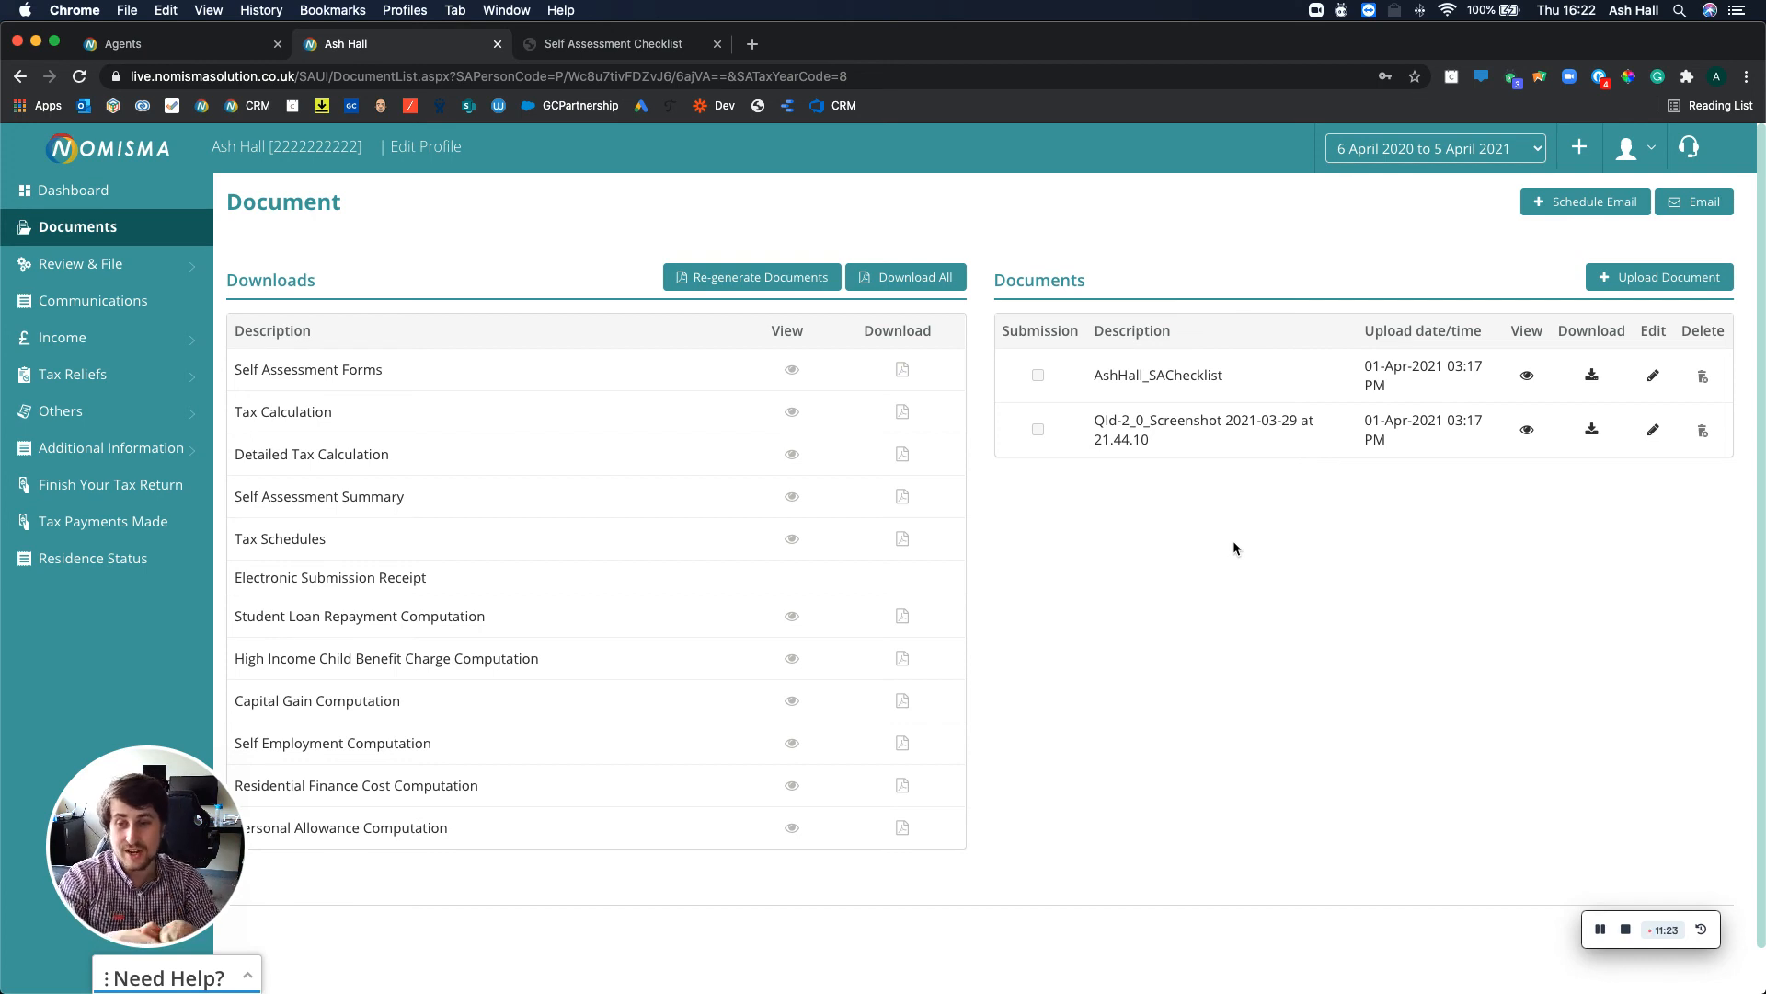
pyautogui.click(138, 44)
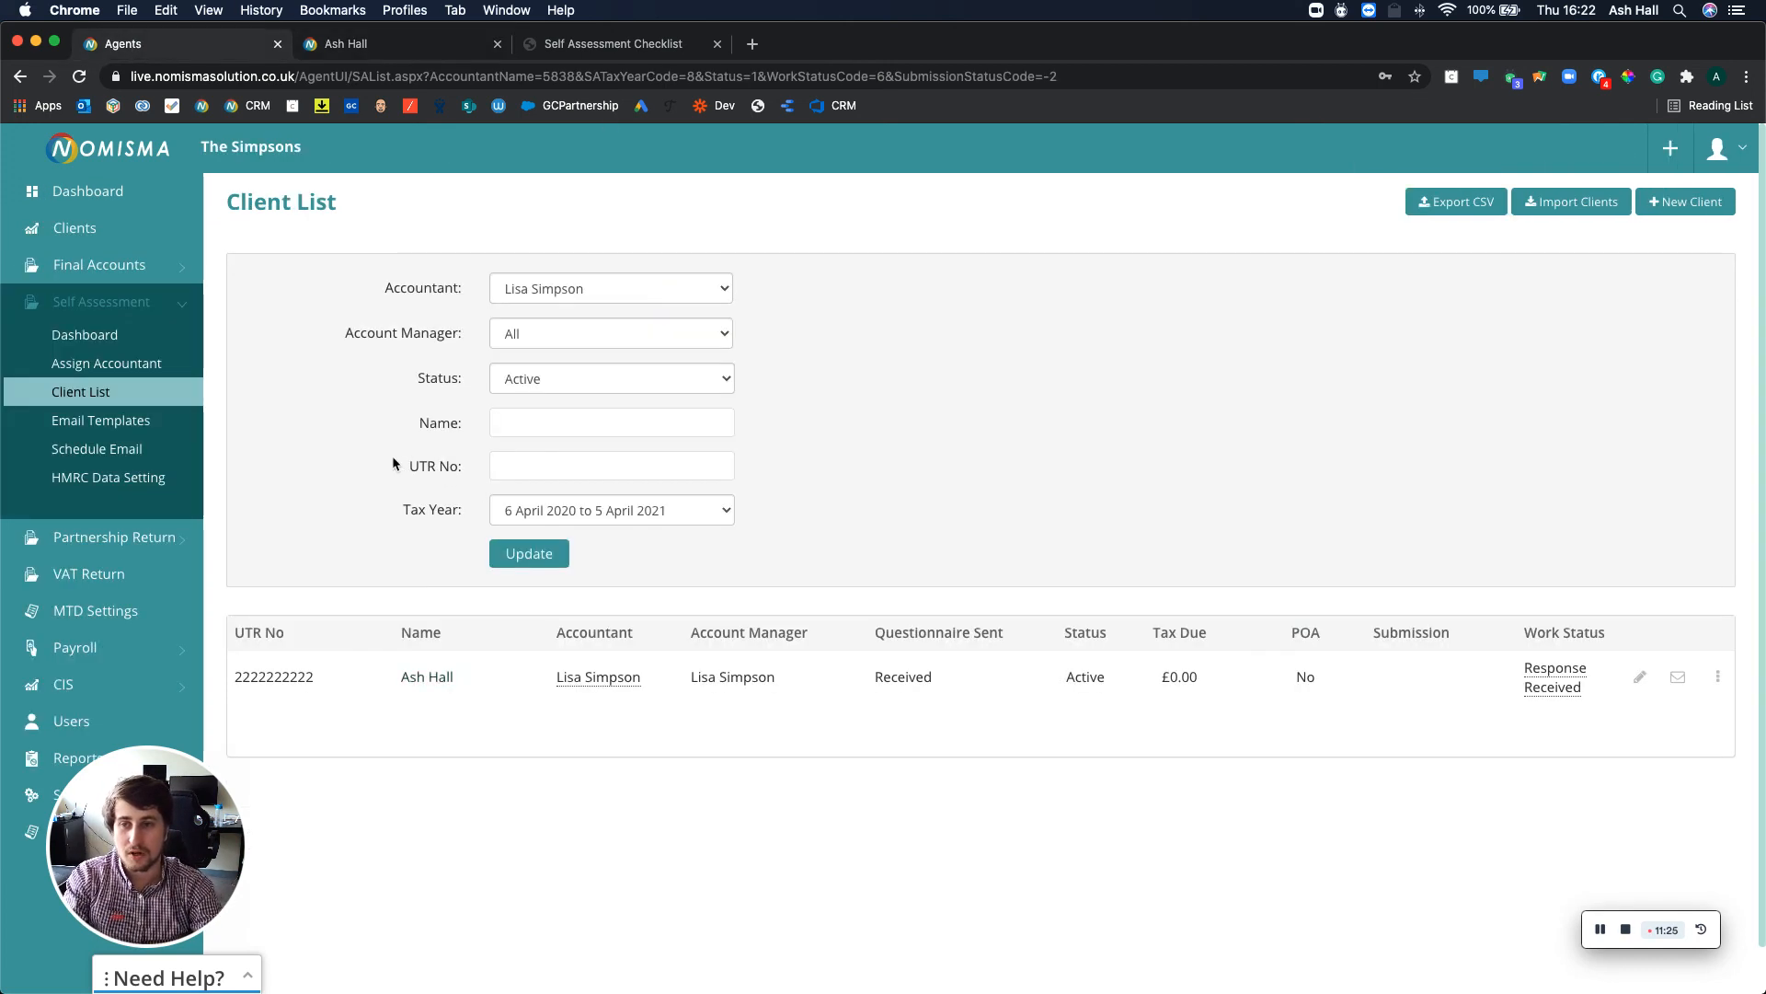
# Step: Check the email templates available for Schedule Email to all clients, then go to the Self Assessment Dashboard
pyautogui.click(114, 450)
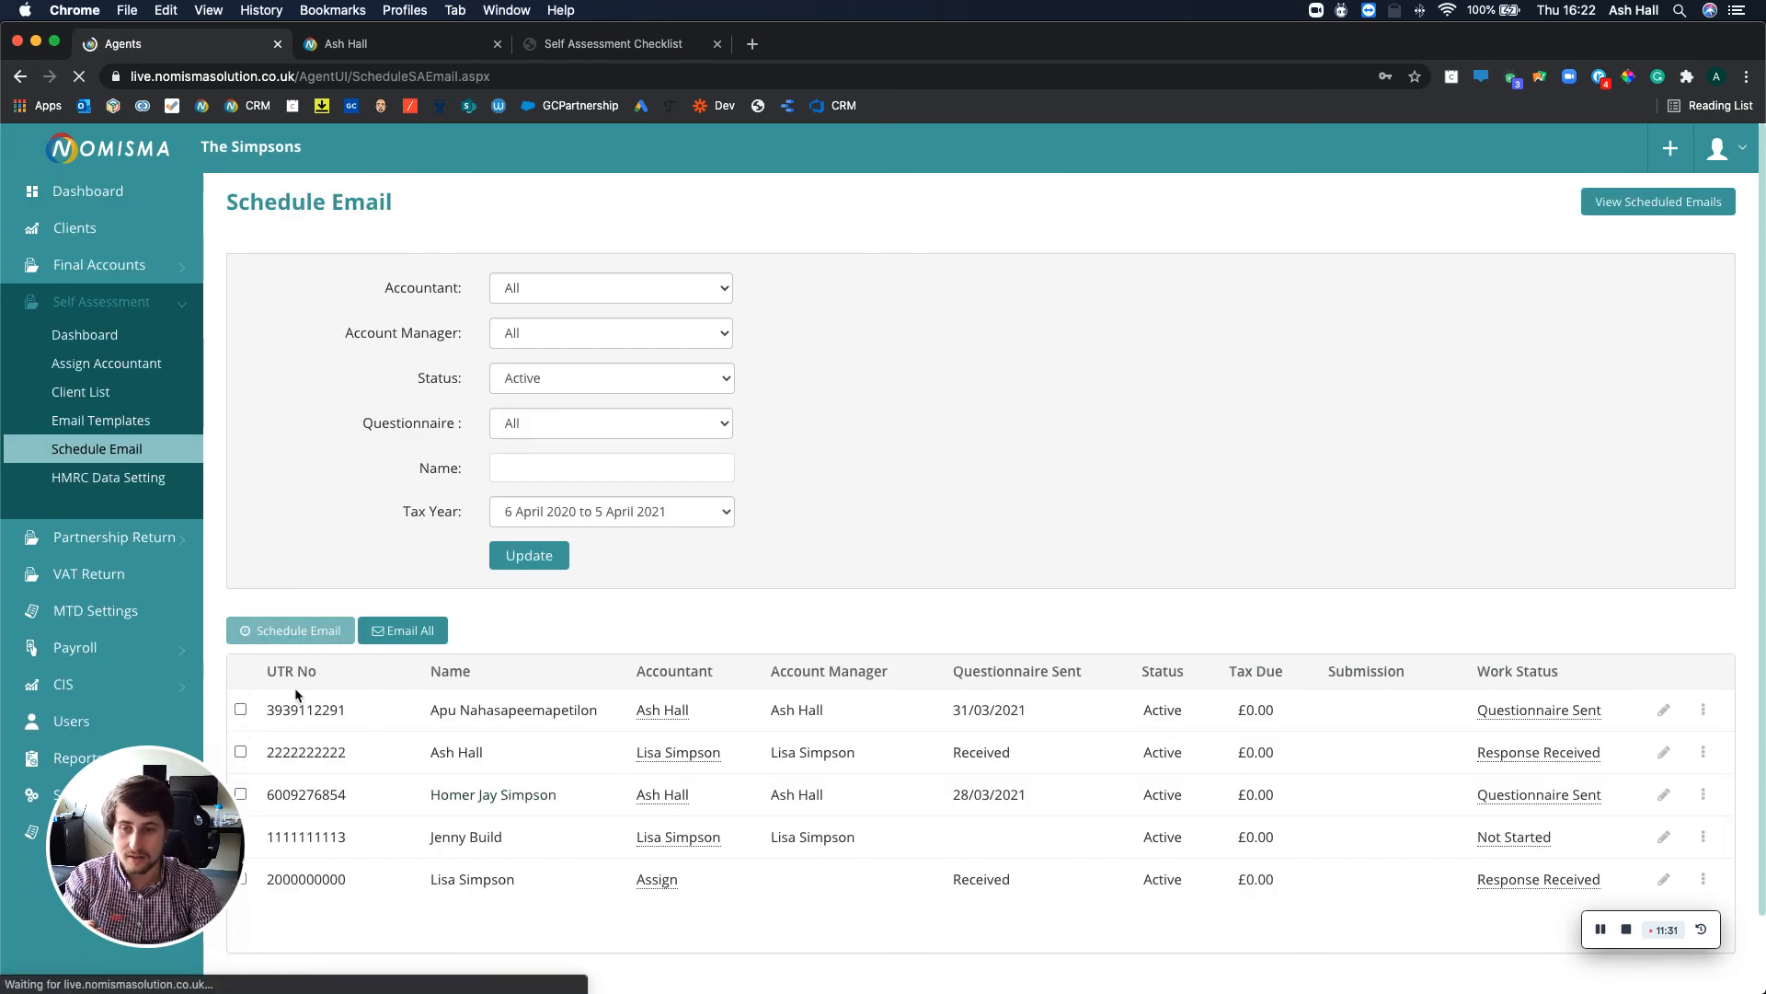
pyautogui.click(405, 631)
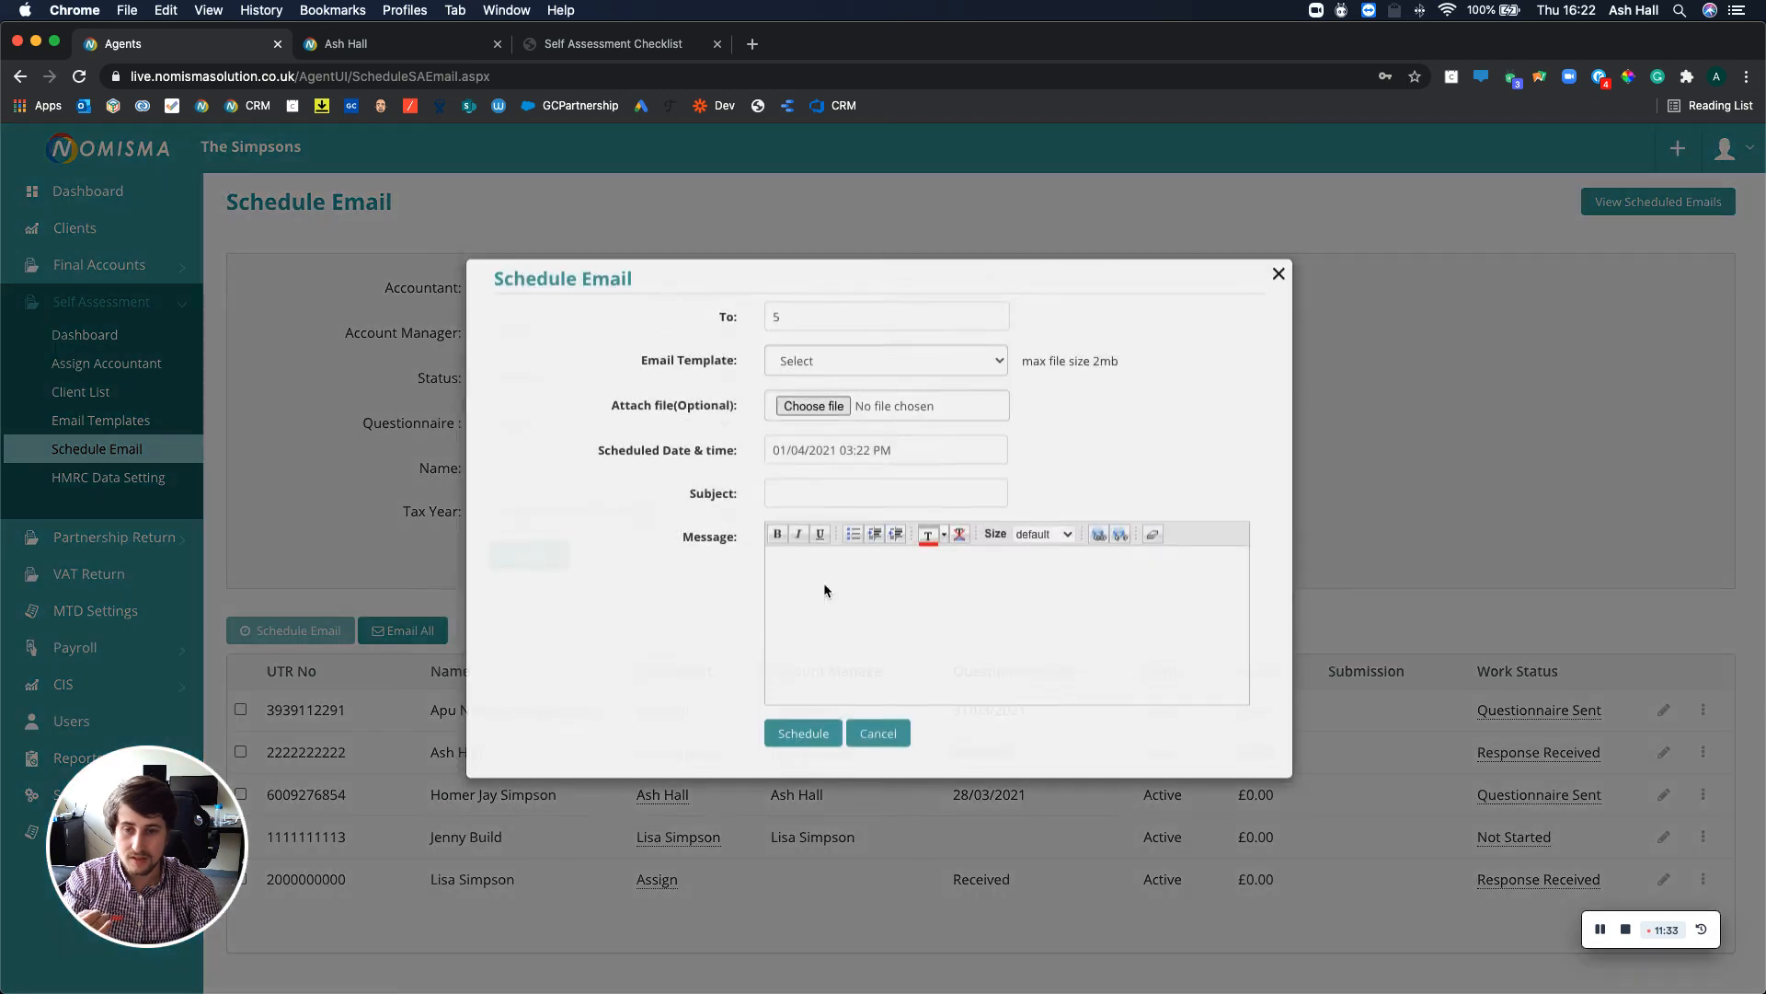
pyautogui.click(883, 401)
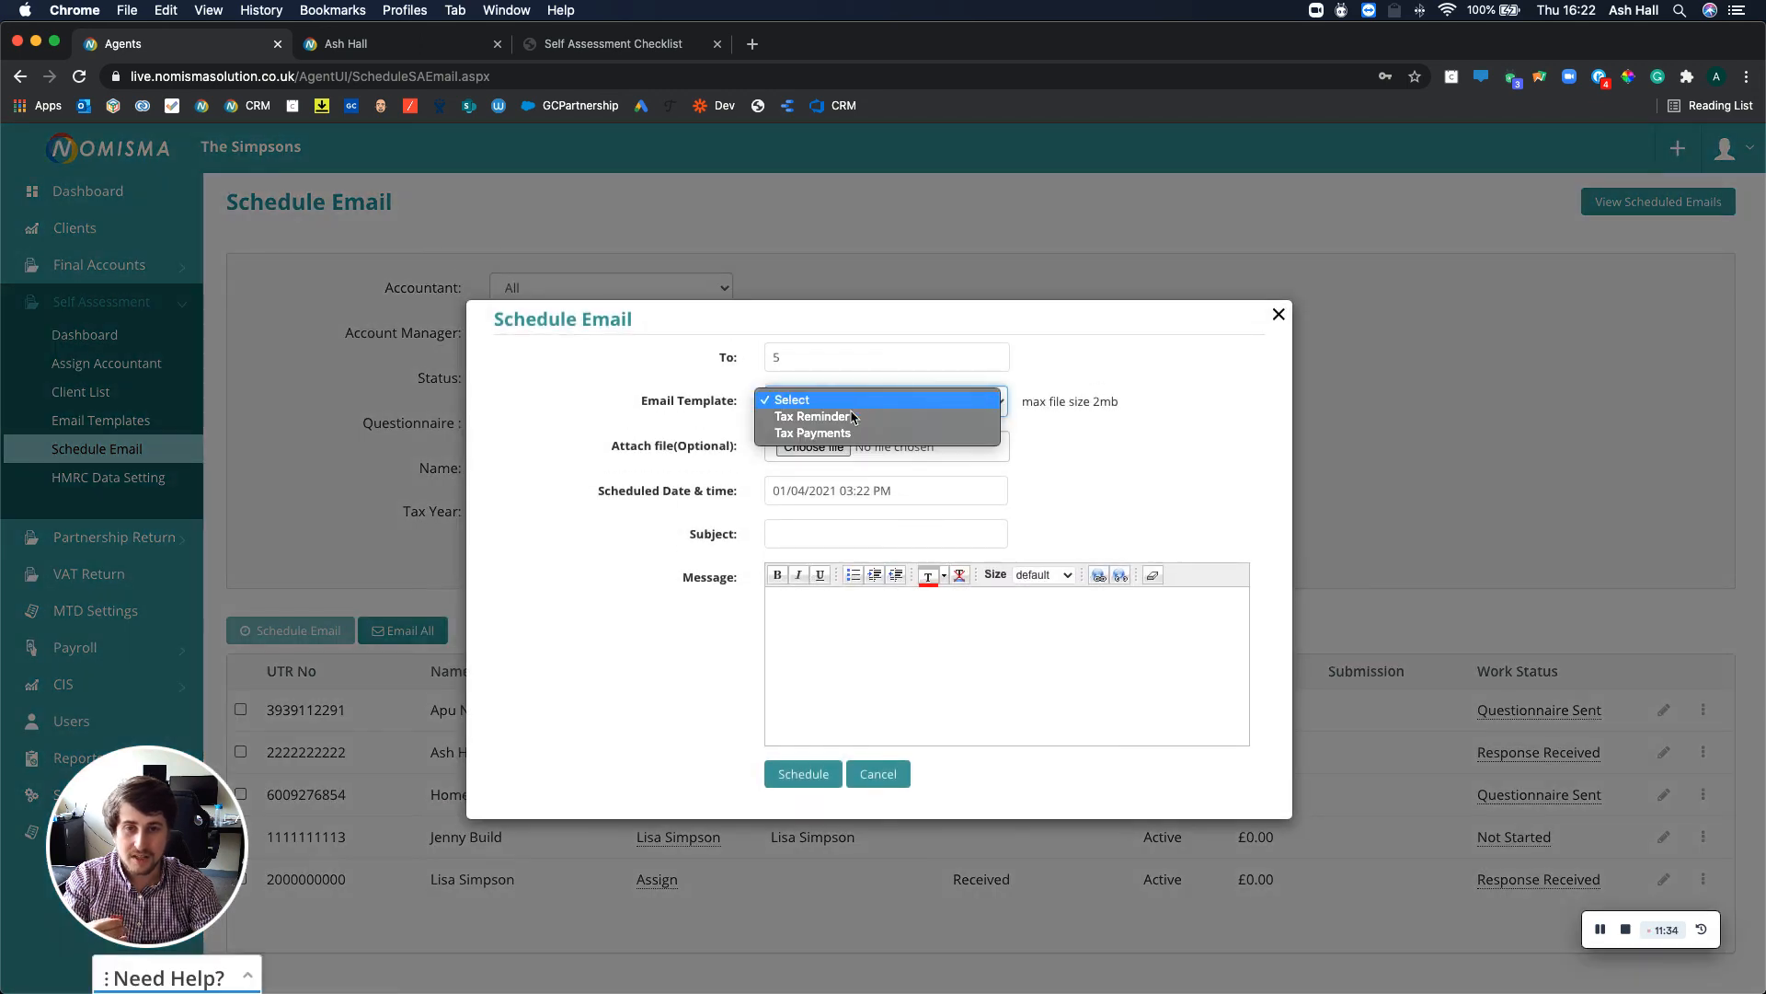
pyautogui.click(1187, 379)
pyautogui.click(1278, 313)
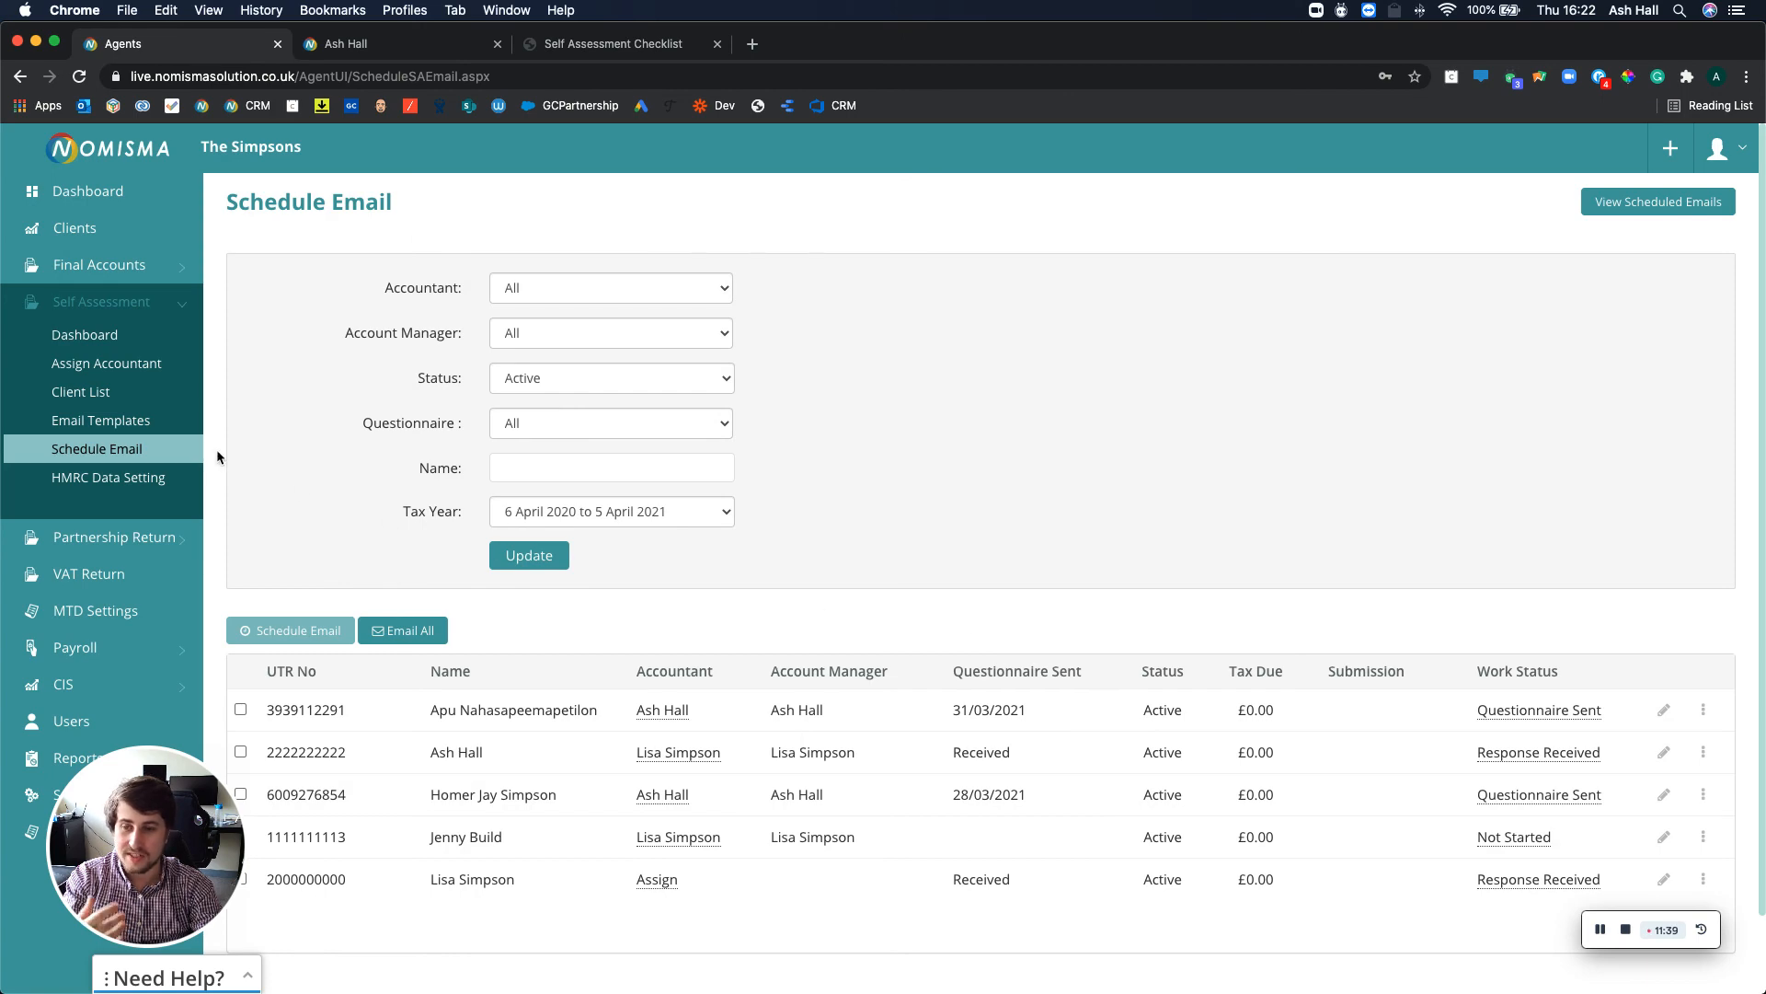
pyautogui.click(85, 334)
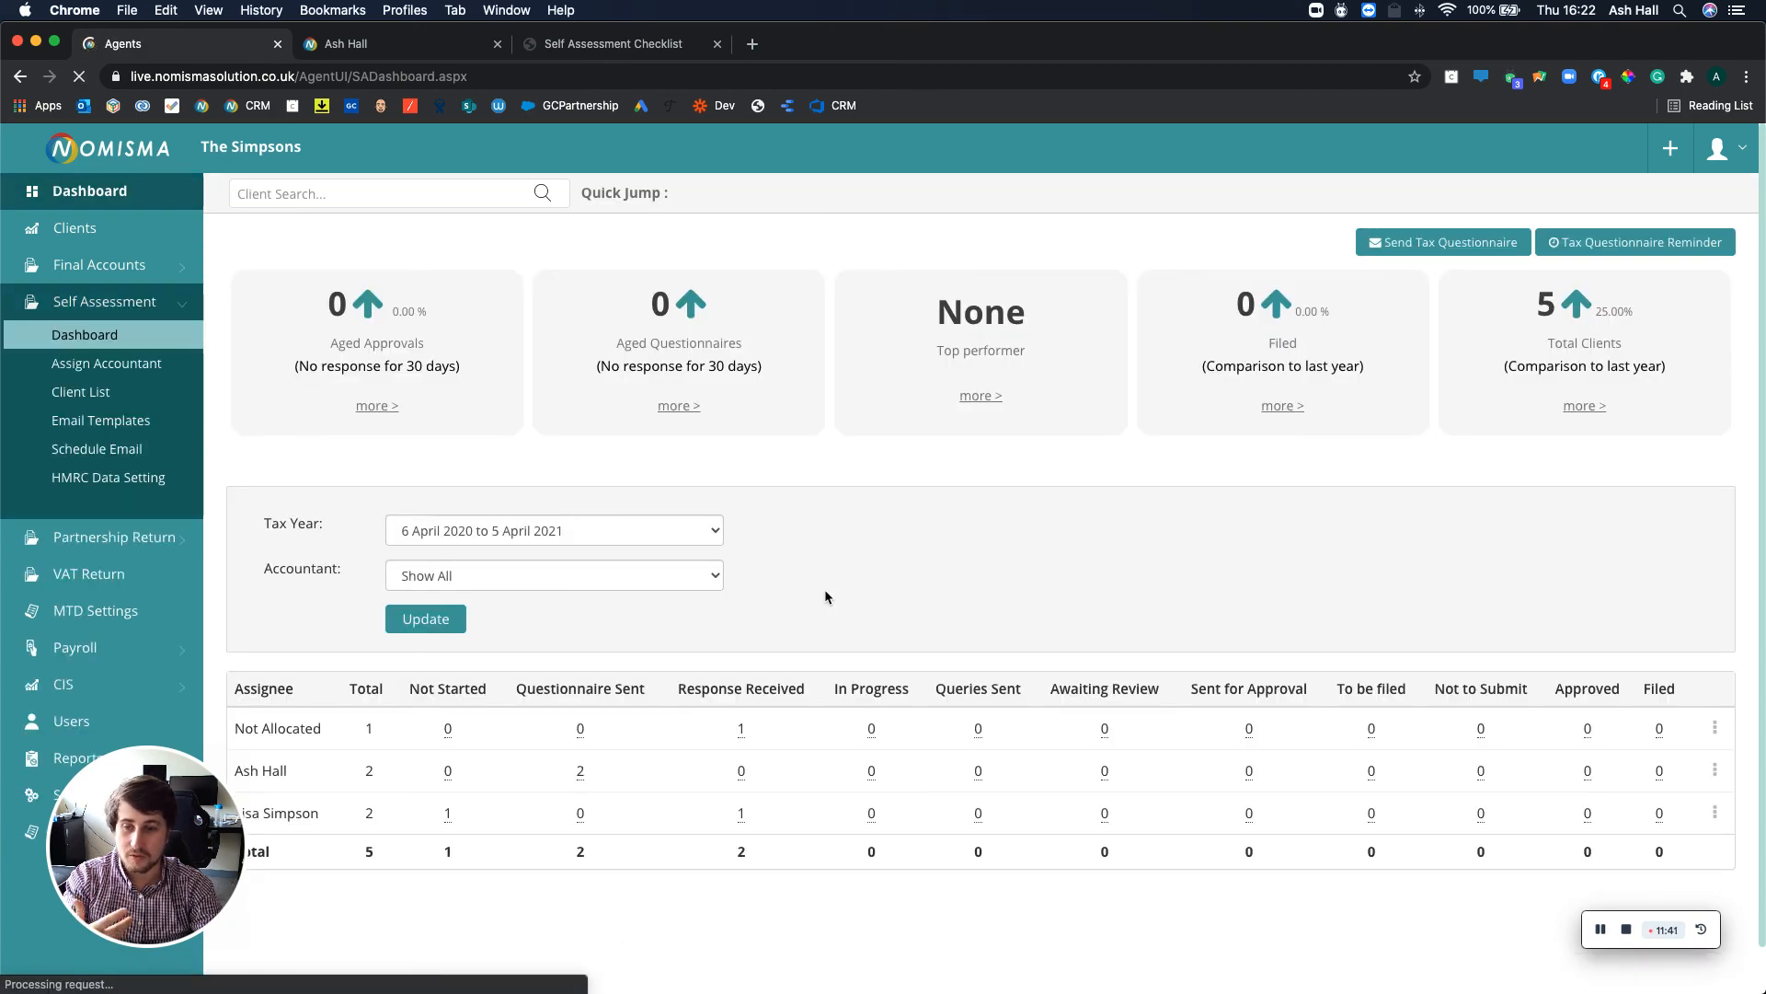
# Step: Start a tax questionnaire and select all listed clients as recipients
pyautogui.click(1465, 244)
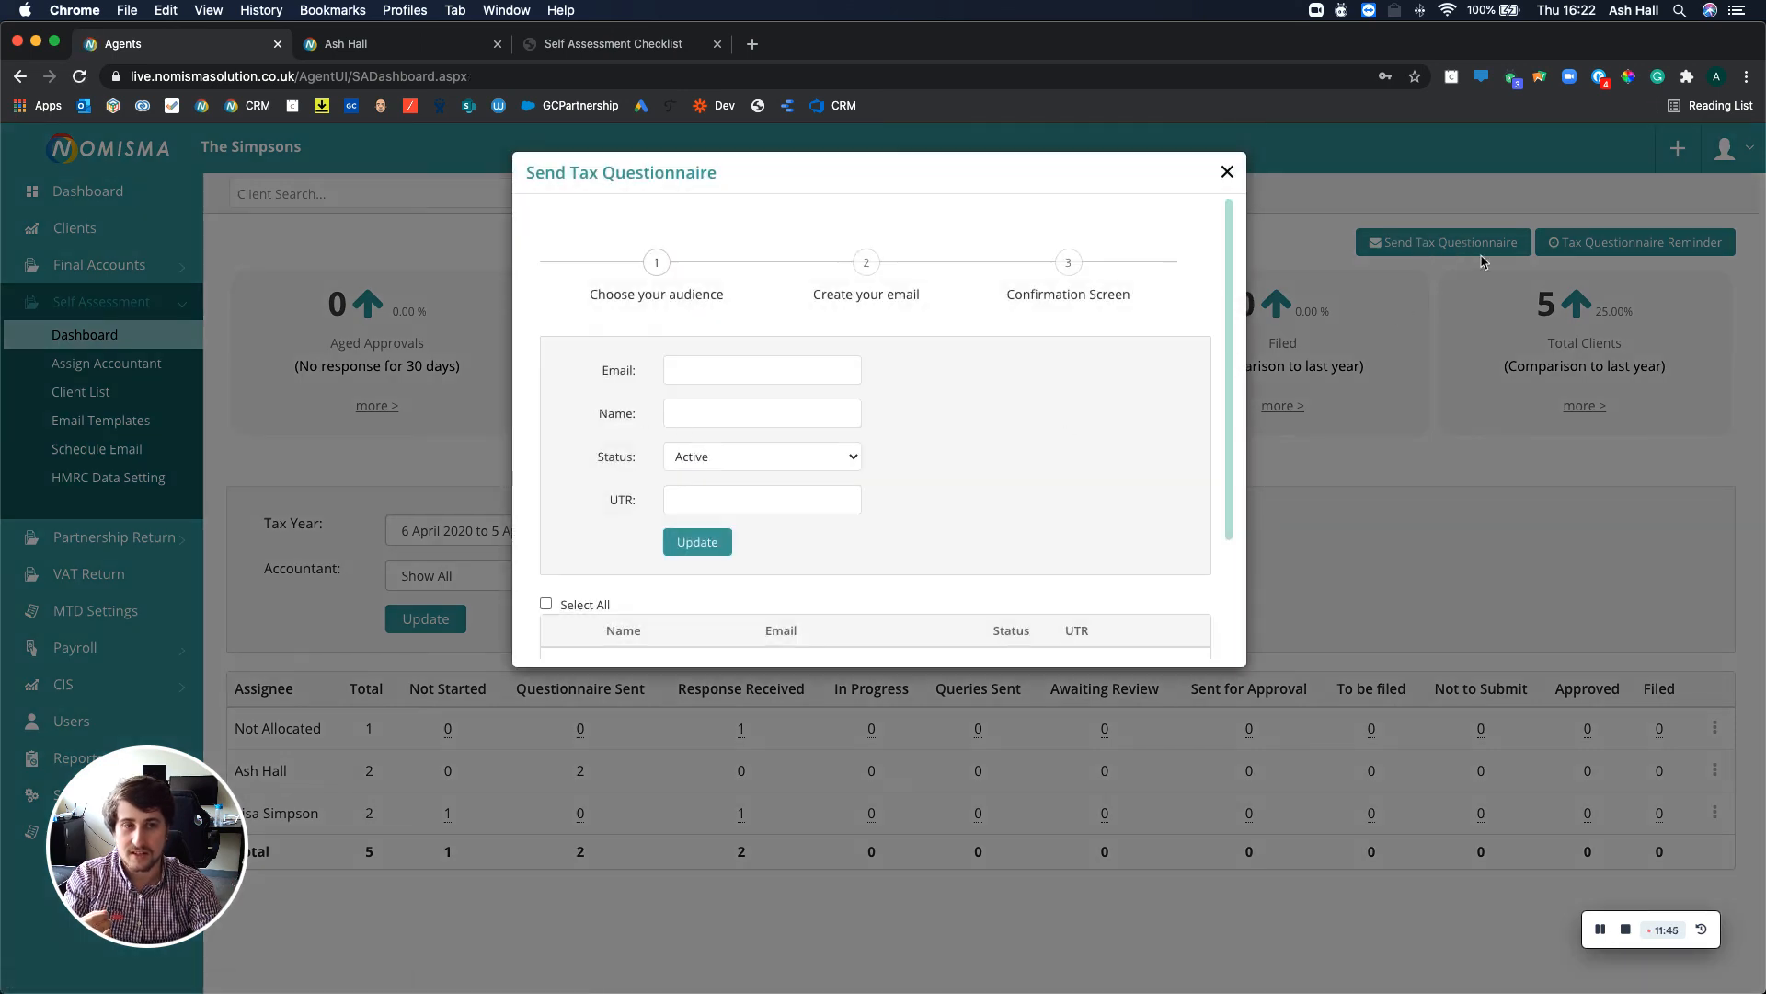
pyautogui.scroll(-3, 926, 444)
pyautogui.click(546, 444)
pyautogui.click(552, 603)
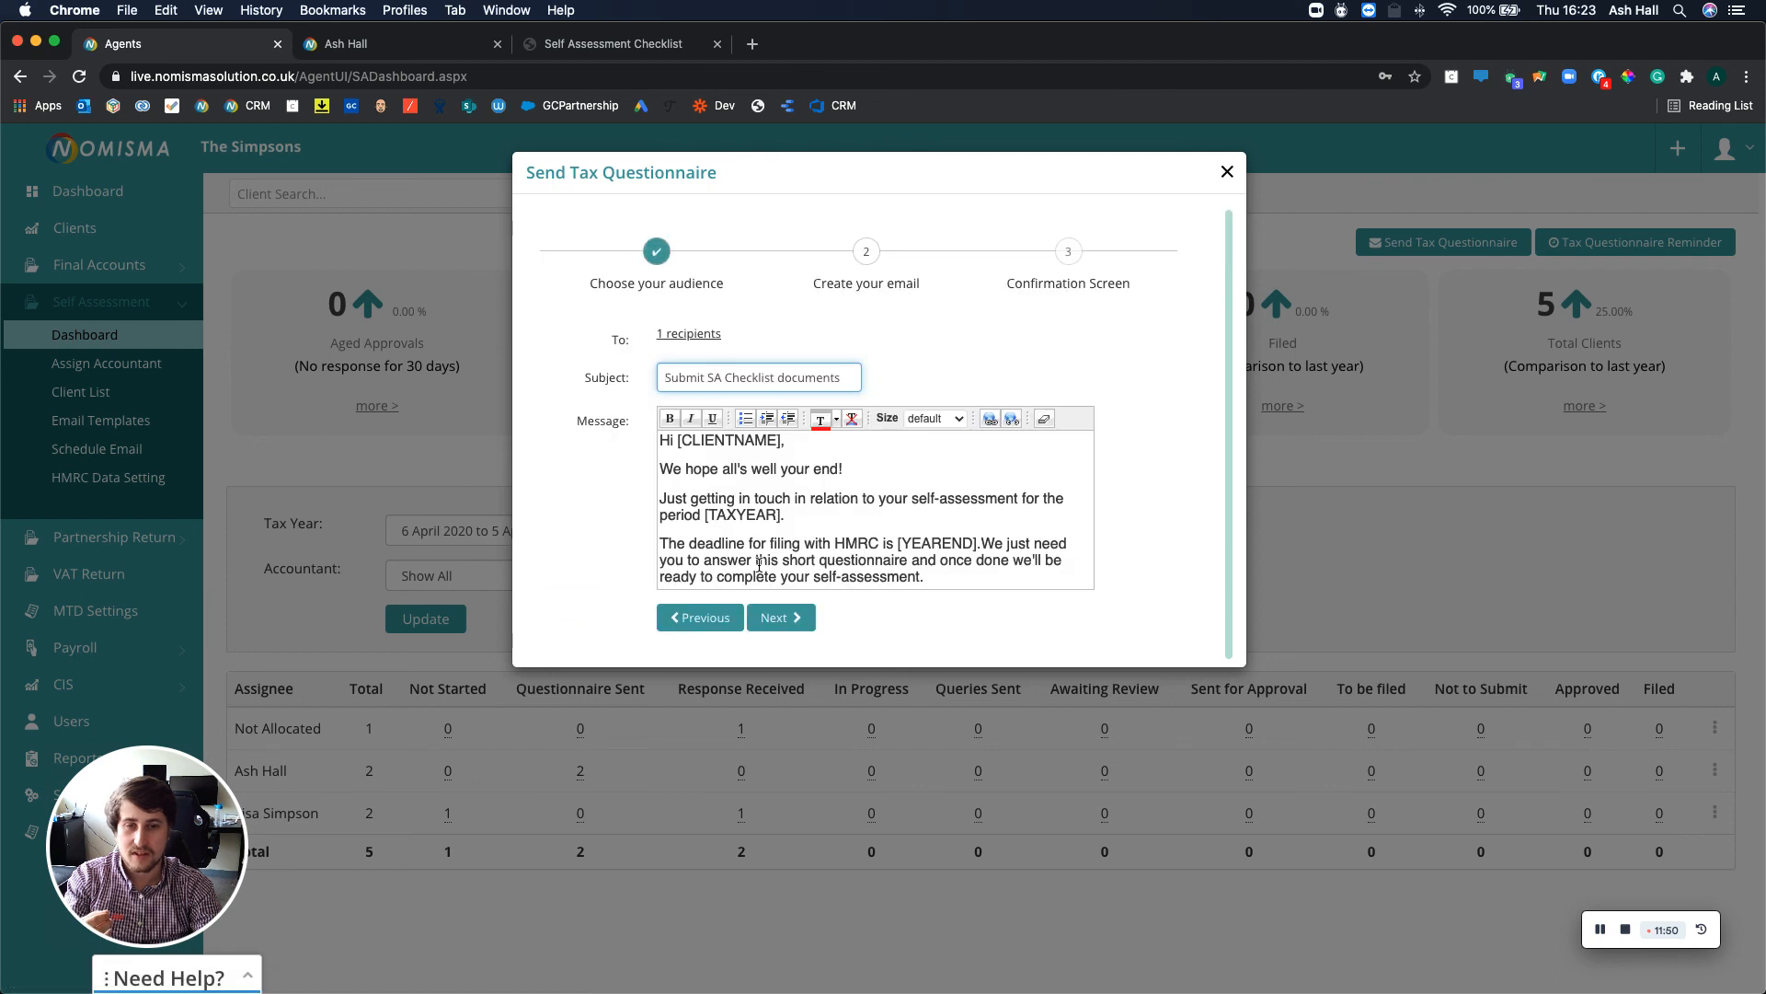
# Step: Review the checklist email and reach the confirmation screen showing questions 1–26
pyautogui.scroll(-3, 769, 580)
pyautogui.click(782, 618)
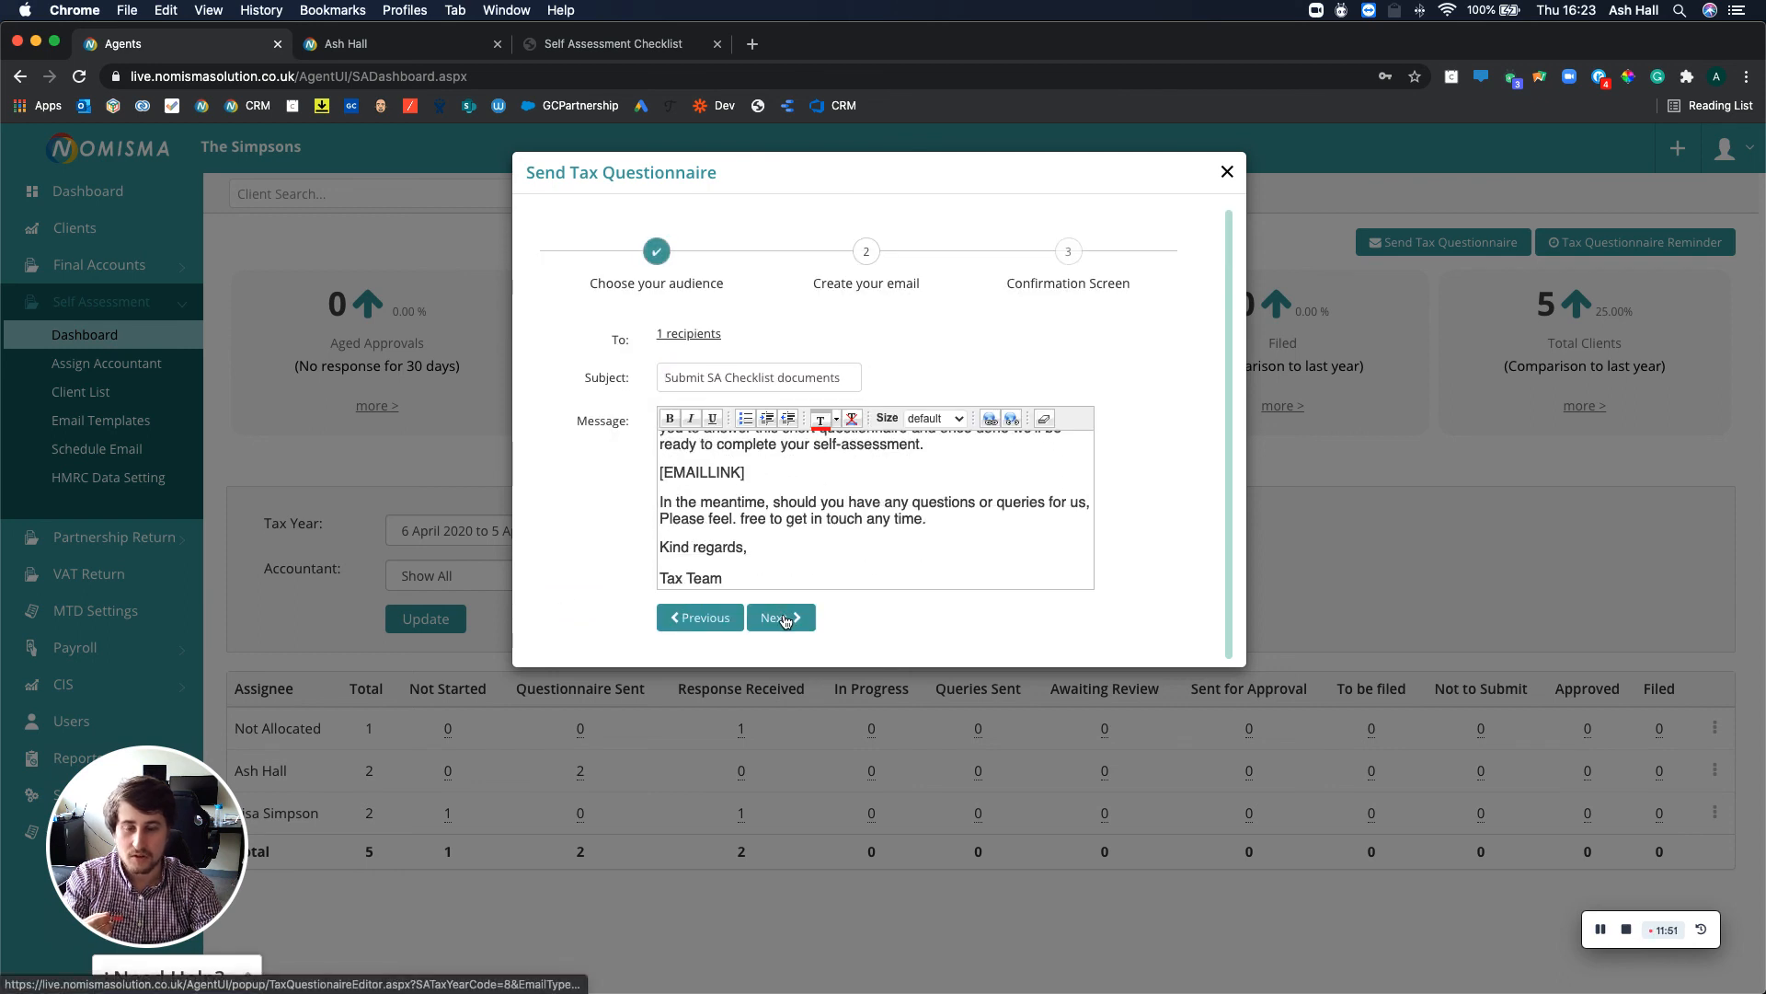
pyautogui.scroll(-8, 784, 620)
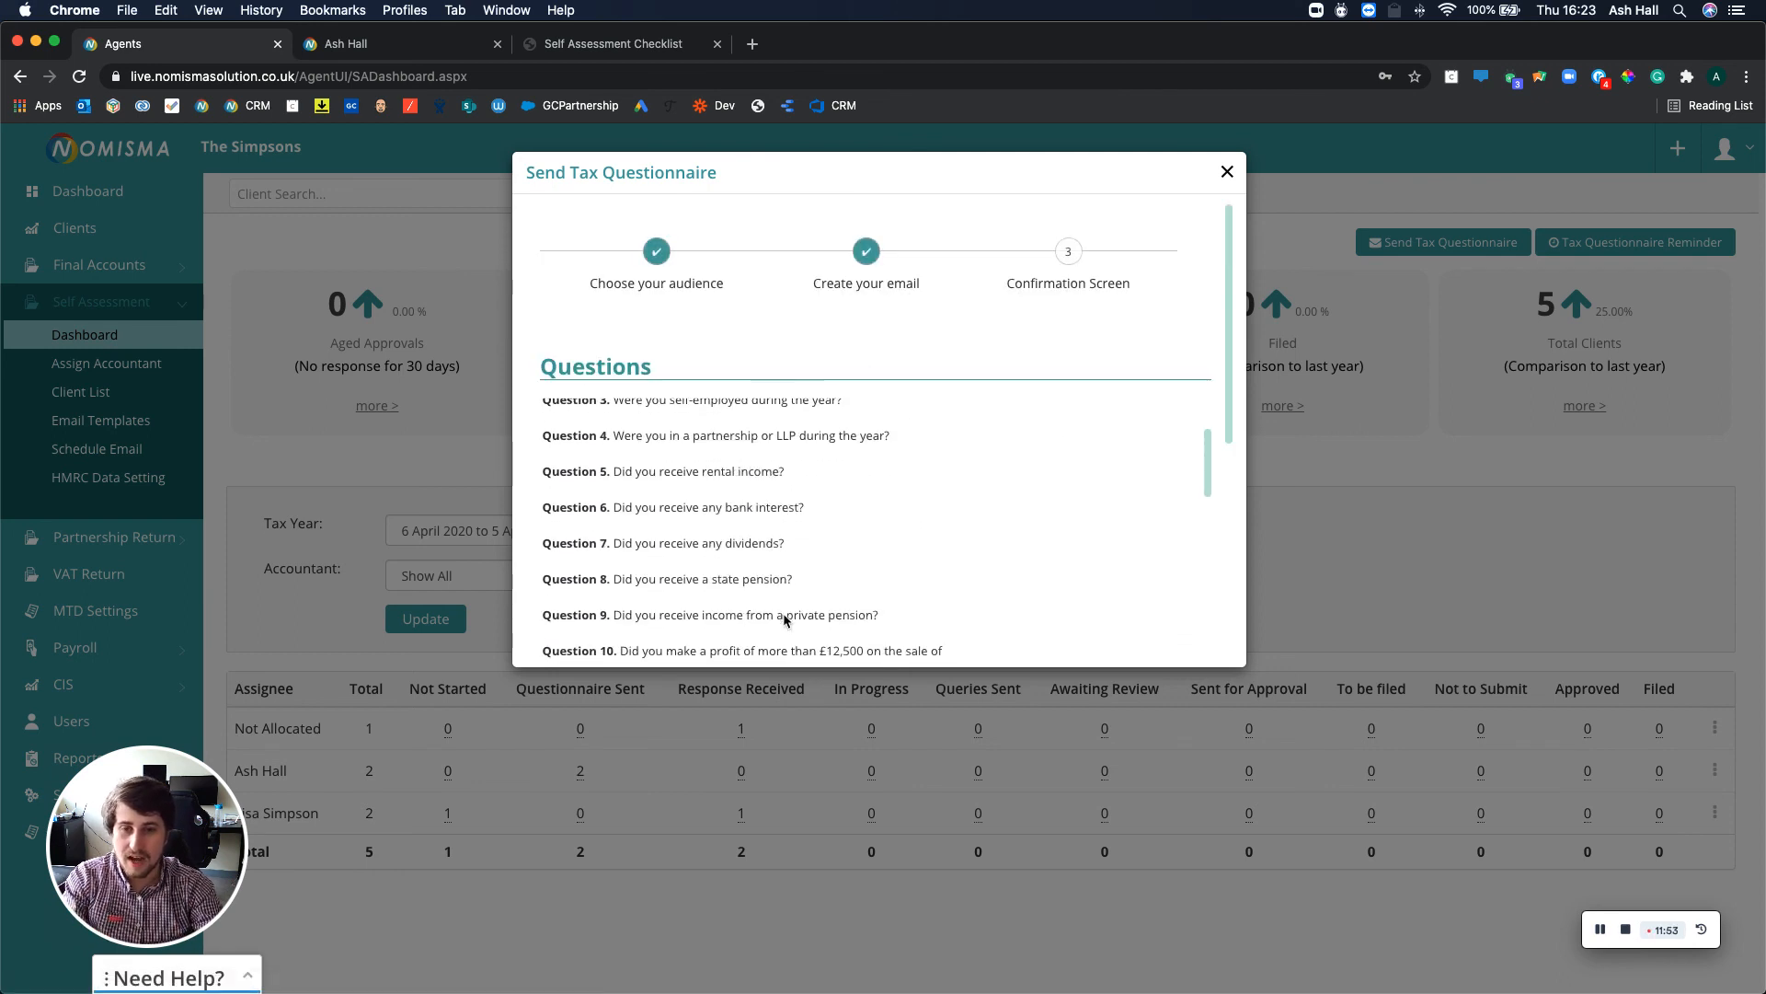
pyautogui.scroll(-6, 784, 620)
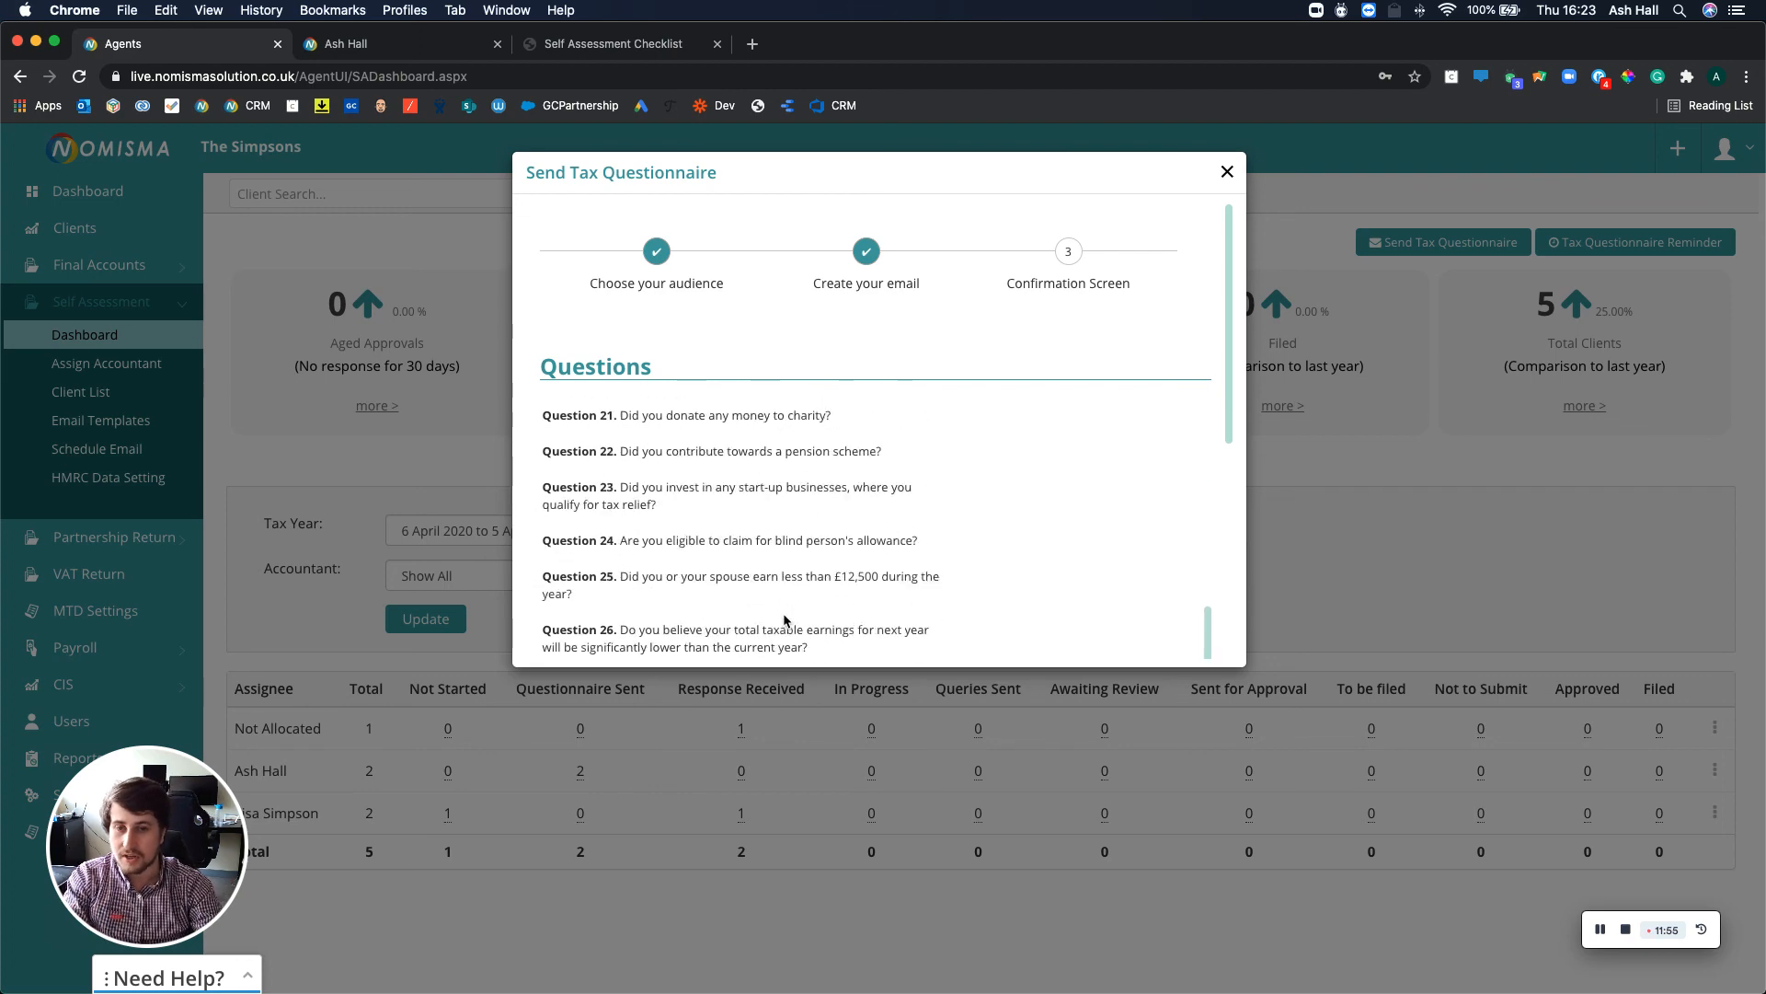
pyautogui.scroll(-5, 785, 620)
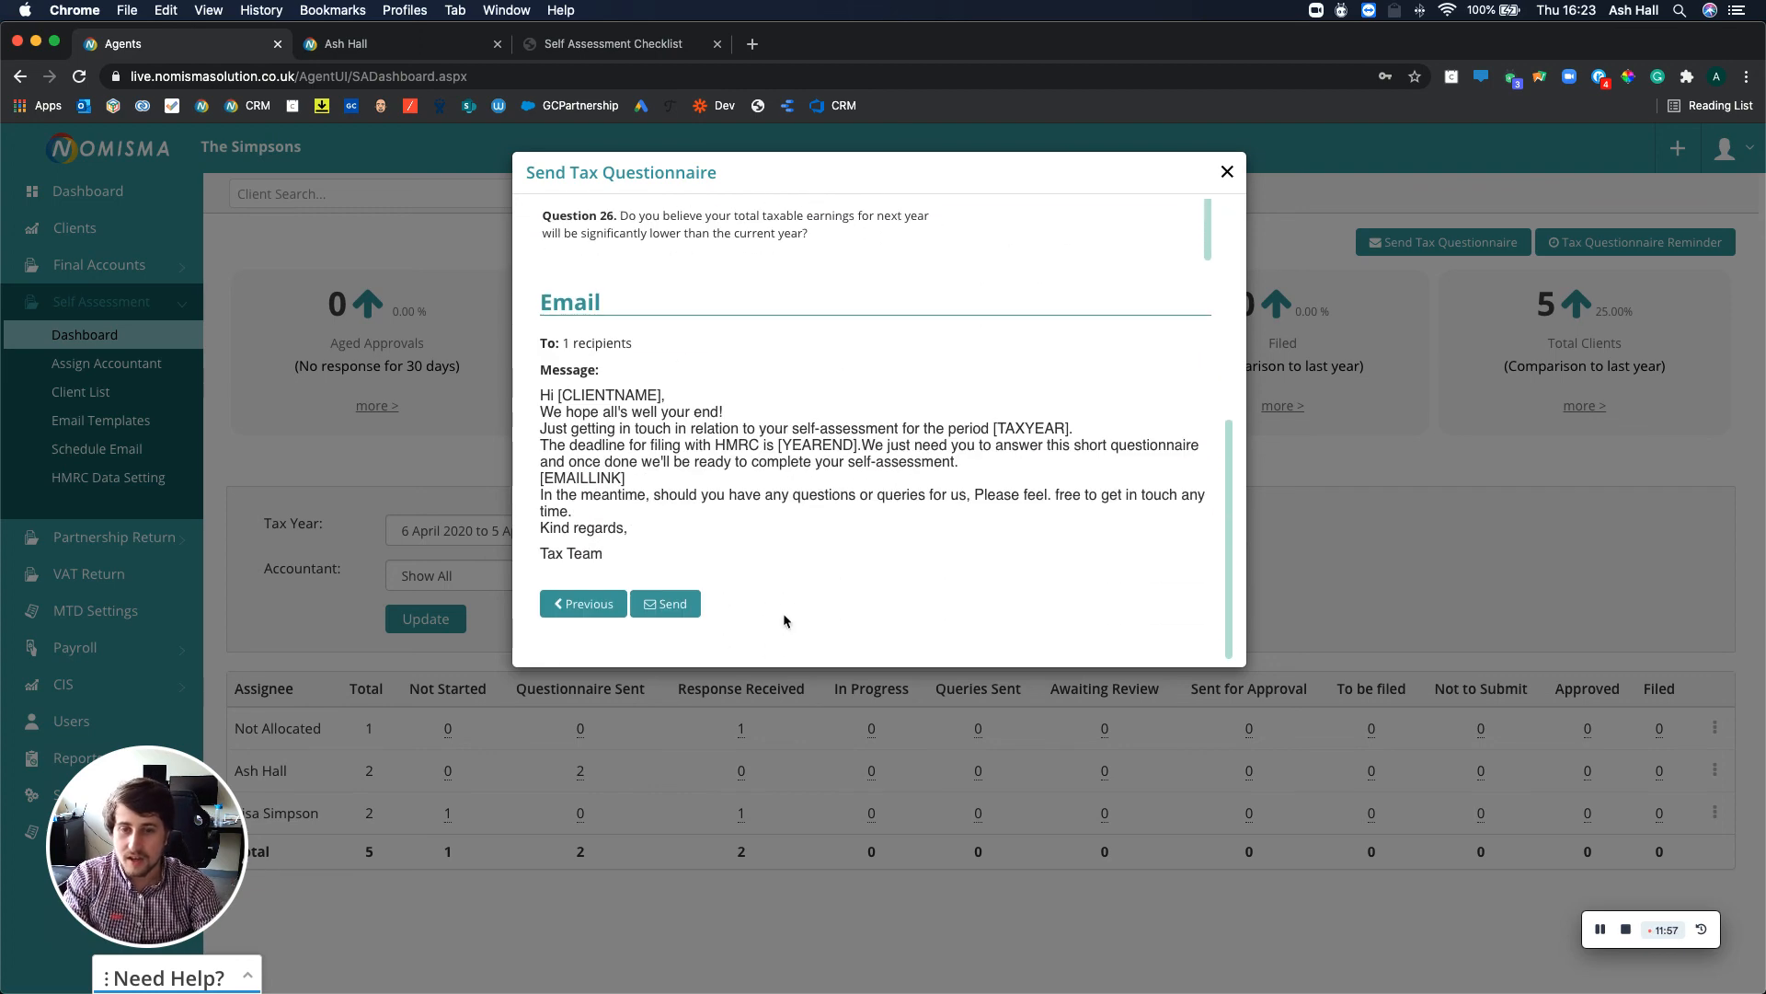